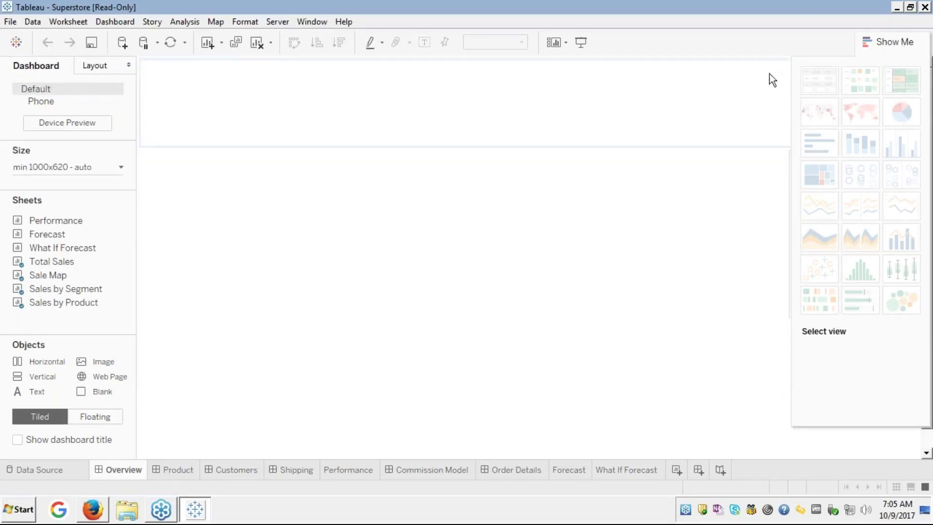
Close the Superstore workbook and relaunch Tableau 10.1 with an empty workbook.
click(925, 6)
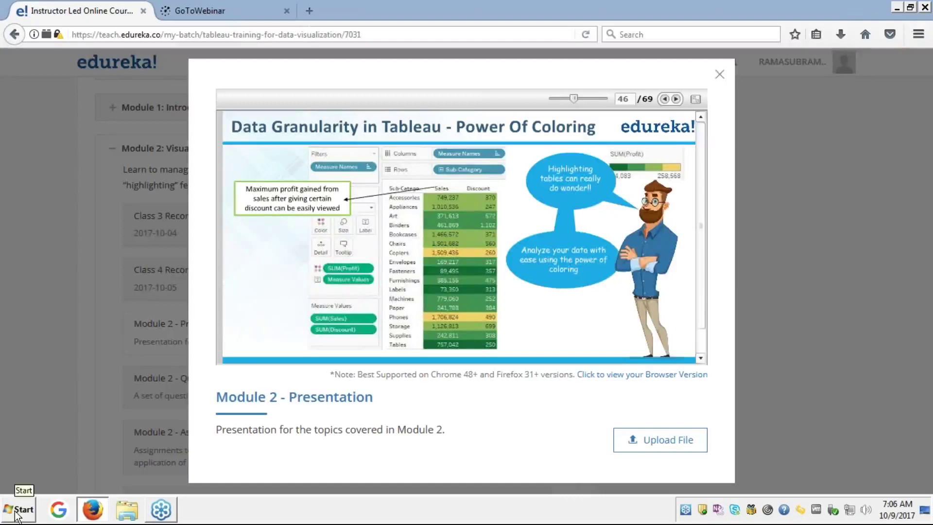
click(15, 512)
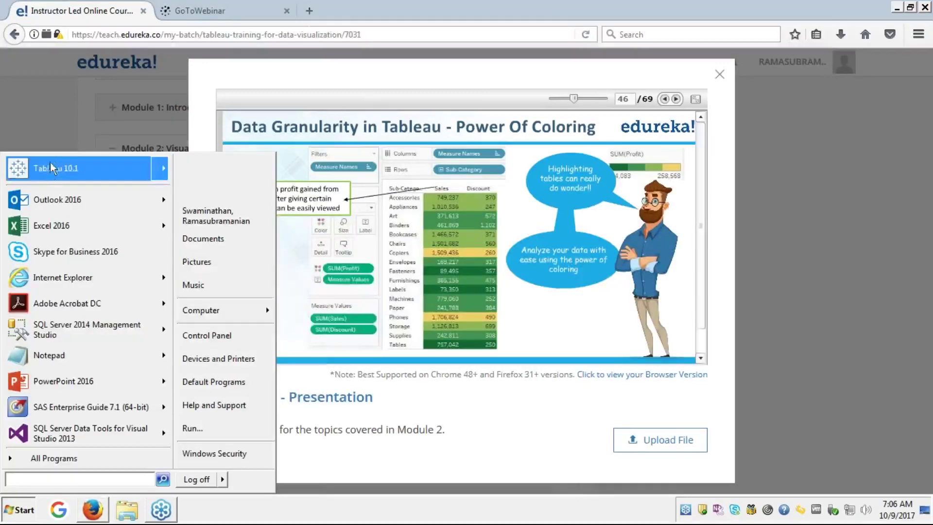
key(Escape)
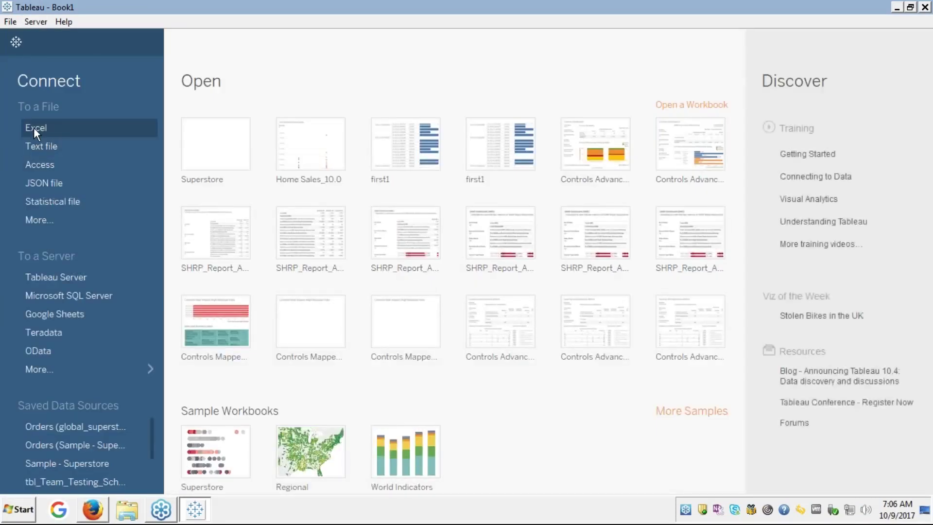
Connect to the Excel file Sample - Superstore.xls in the Basic Connection folder.
click(99, 127)
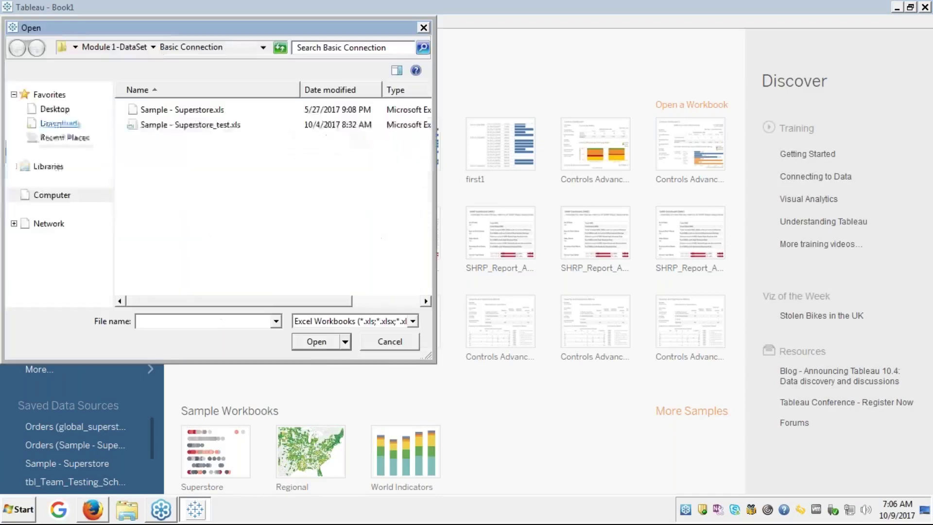
click(164, 107)
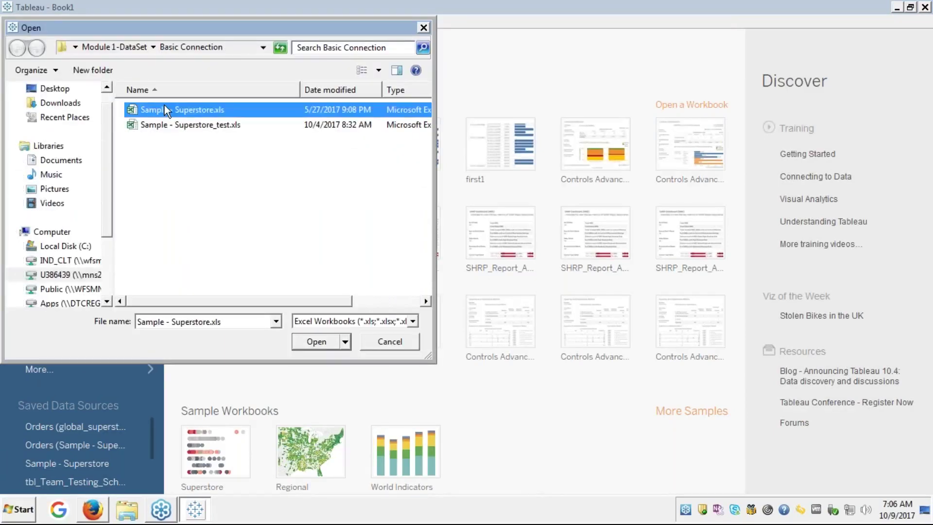
click(320, 343)
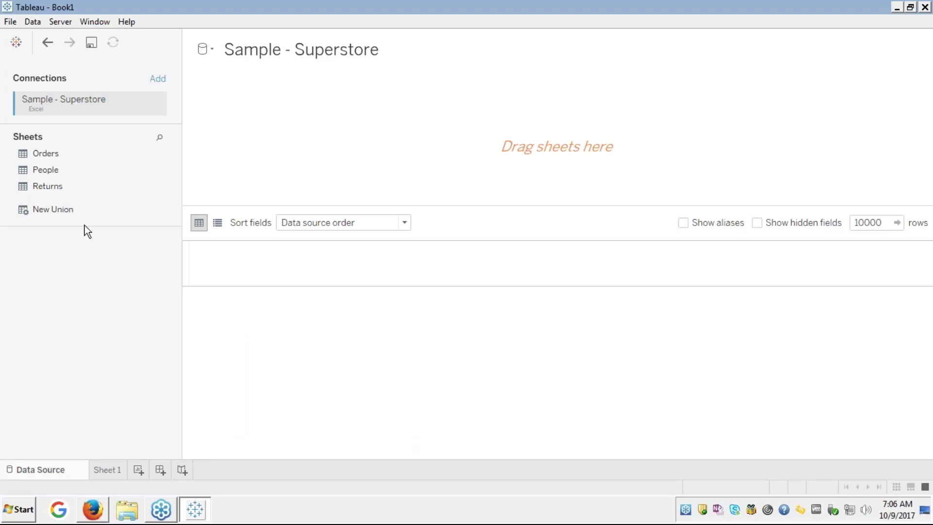
Add the Orders sheet to the data source and open the worksheet Sheet 1.
drag(51, 152, 335, 119)
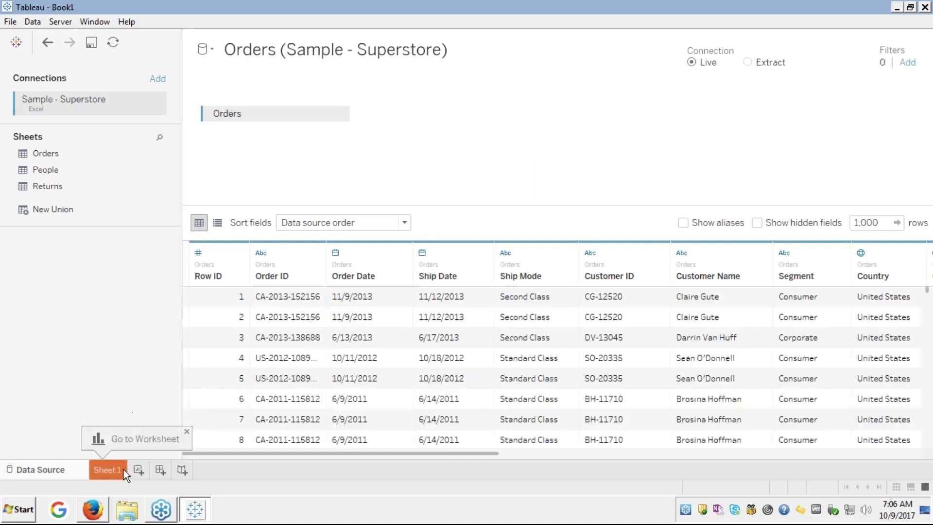
click(117, 470)
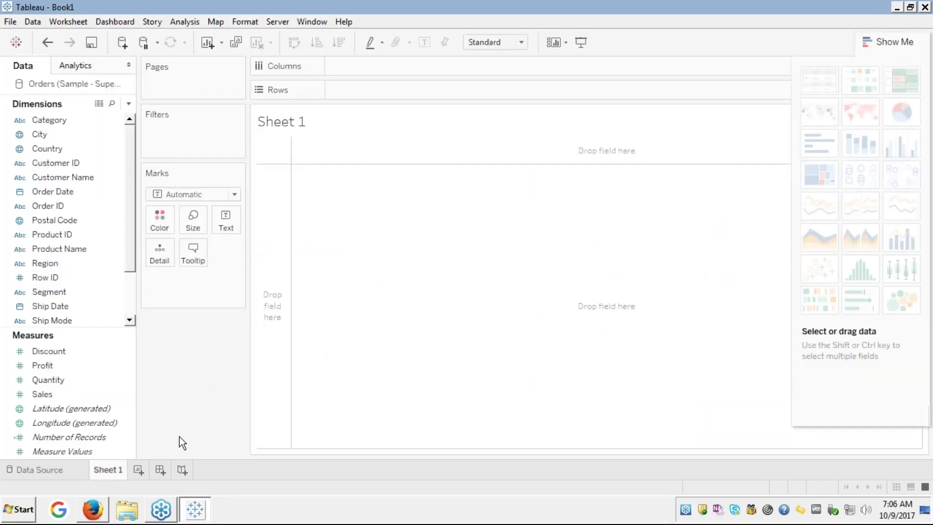
Show the Discount and Quantity measures as text marks in the view.
click(52, 191)
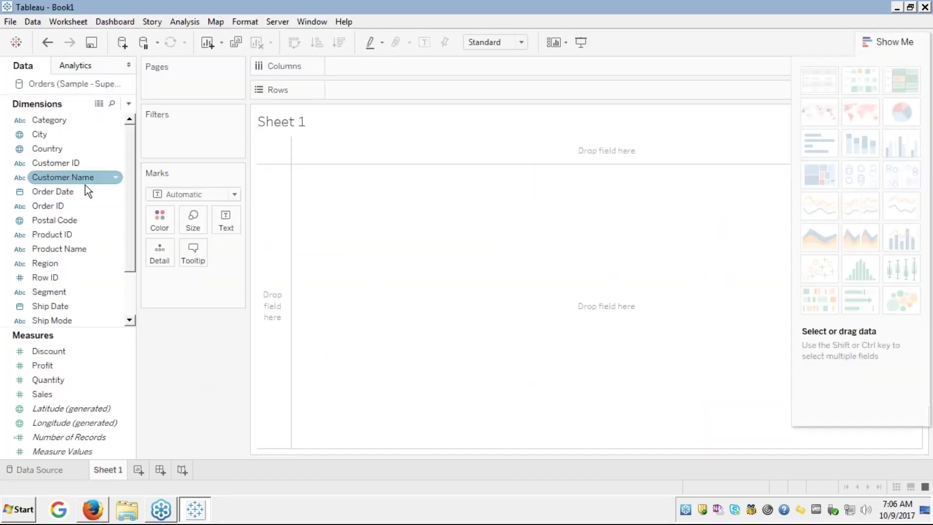
click(62, 351)
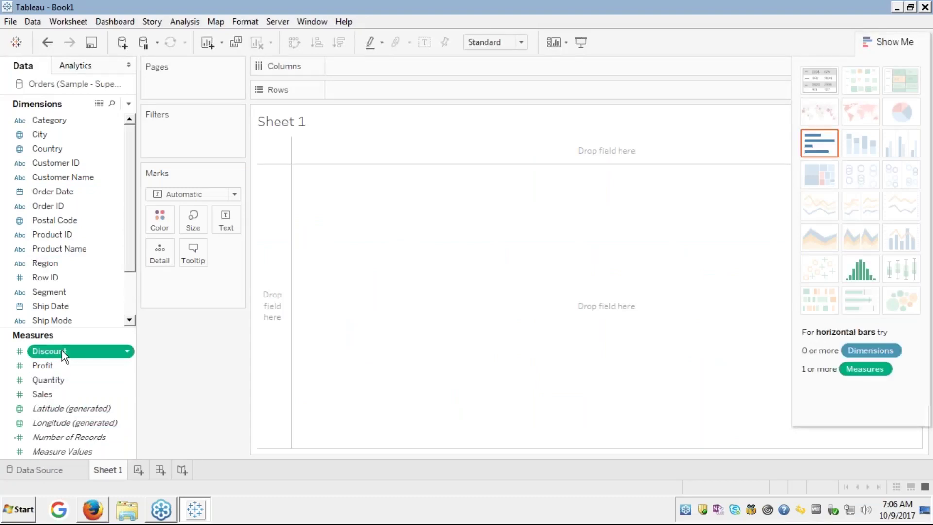
drag(62, 351, 226, 223)
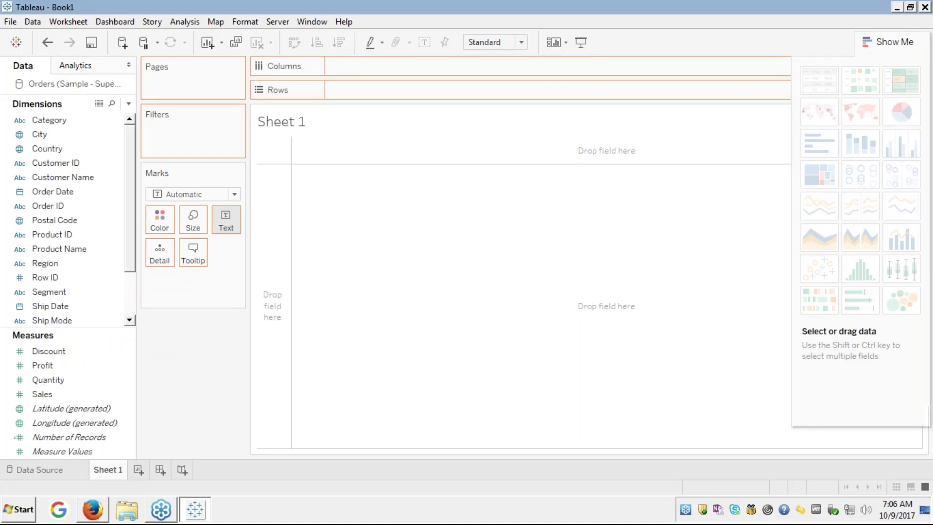
drag(226, 224, 226, 224)
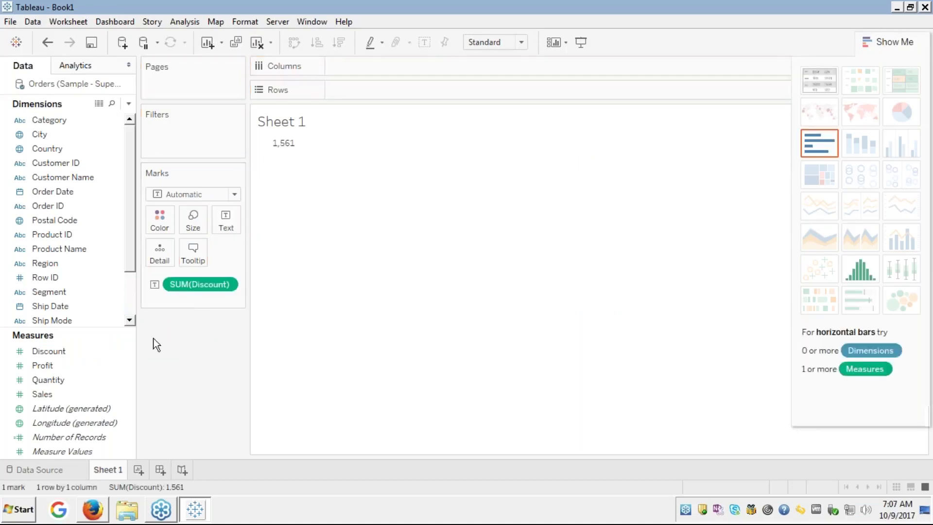
click(66, 380)
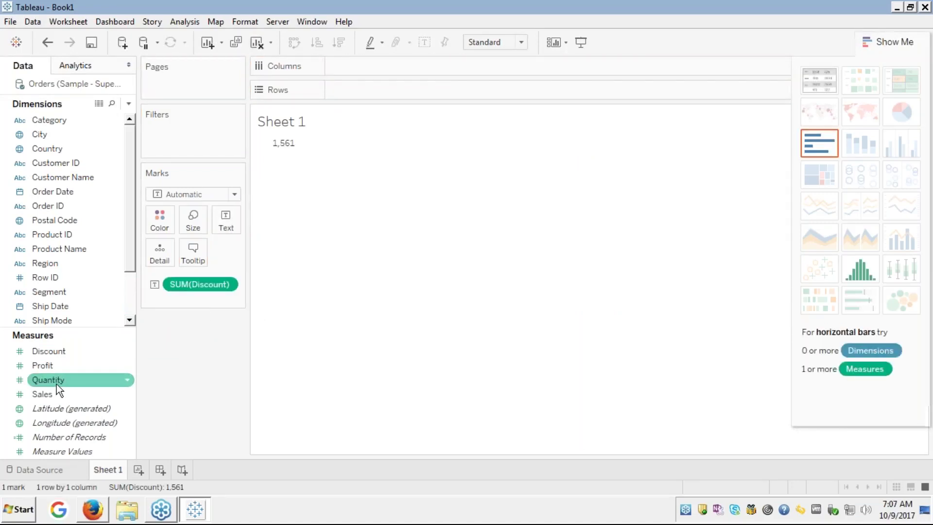
click(57, 382)
drag(56, 382, 223, 234)
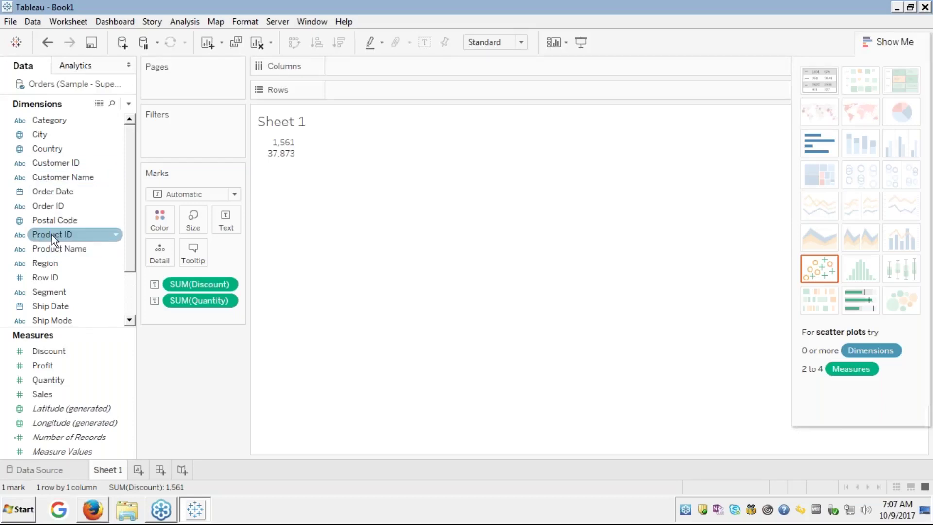
click(51, 248)
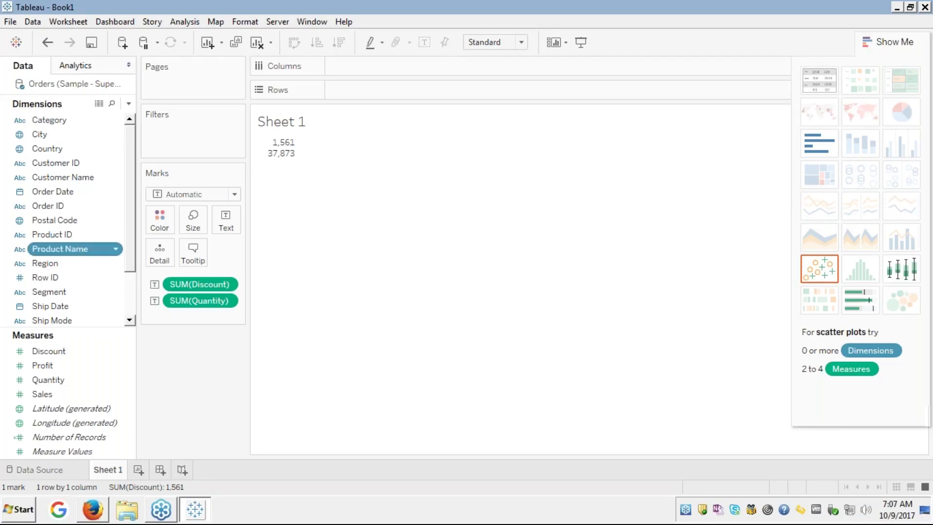
drag(51, 248, 49, 277)
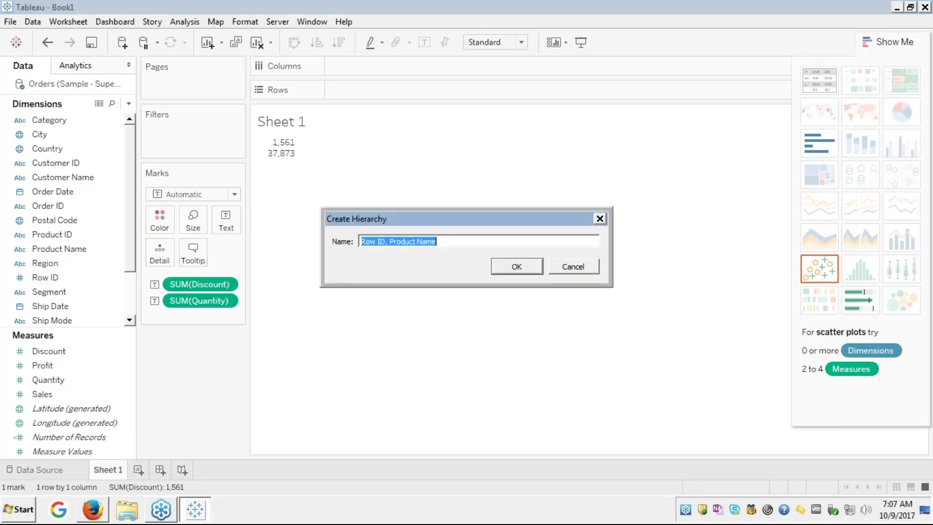
key(Escape)
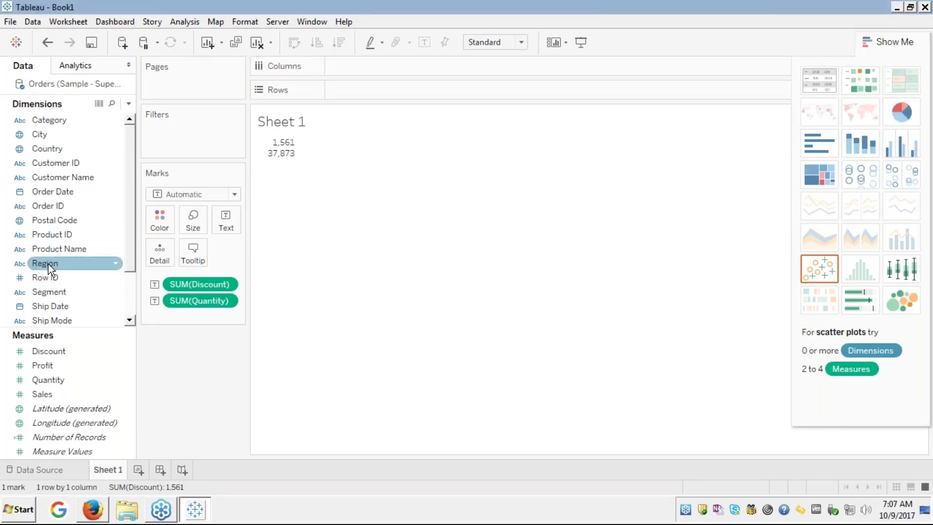
Place the Sub-Category dimension on rows to break down the Discount and Quantity values.
click(48, 264)
key(Down)
key(Down)
key(Down)
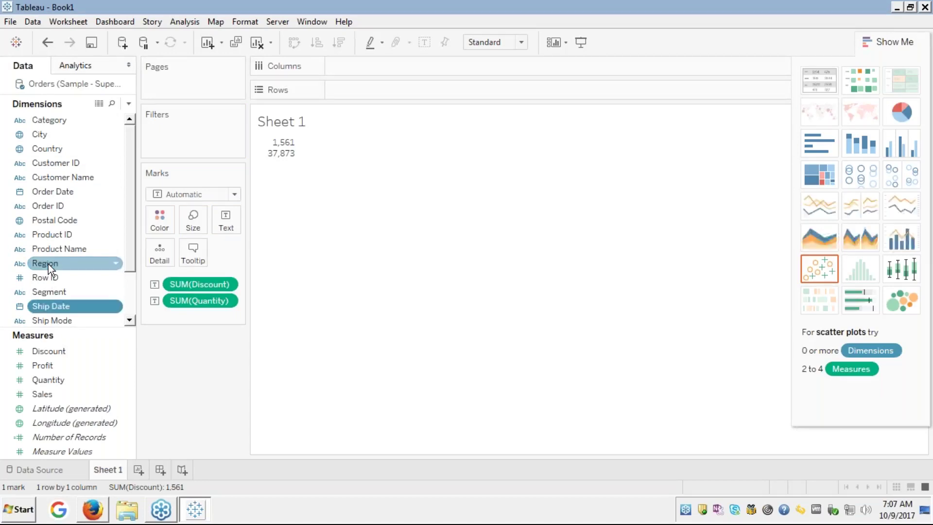
key(Down)
key(Down)
key(Down)
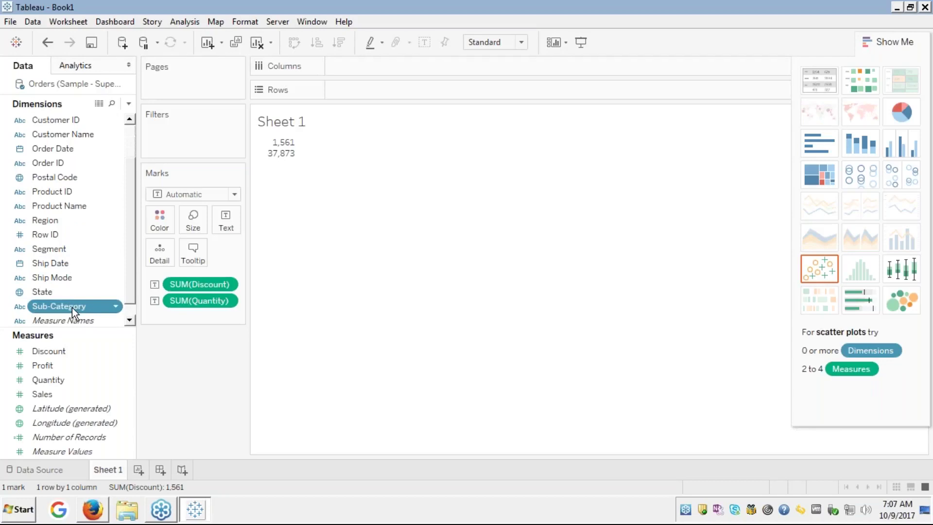
drag(72, 307, 379, 90)
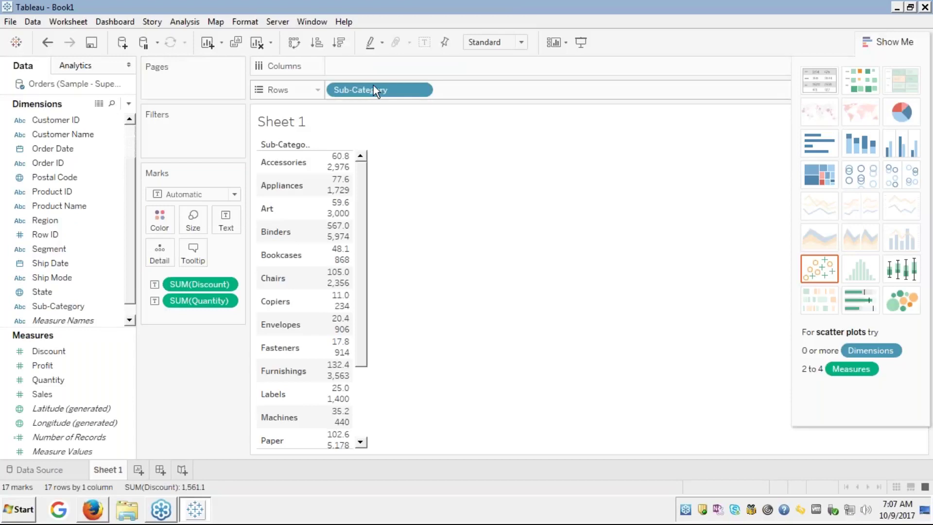
Move Sub-Category to columns, convert the view to a text table with Show Me, and collapse the chart chooser.
drag(380, 90, 377, 67)
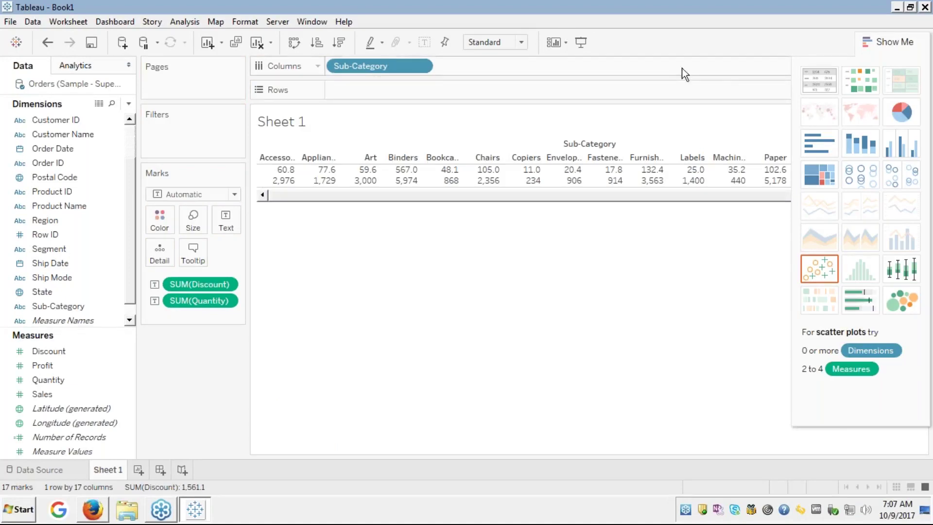
click(818, 81)
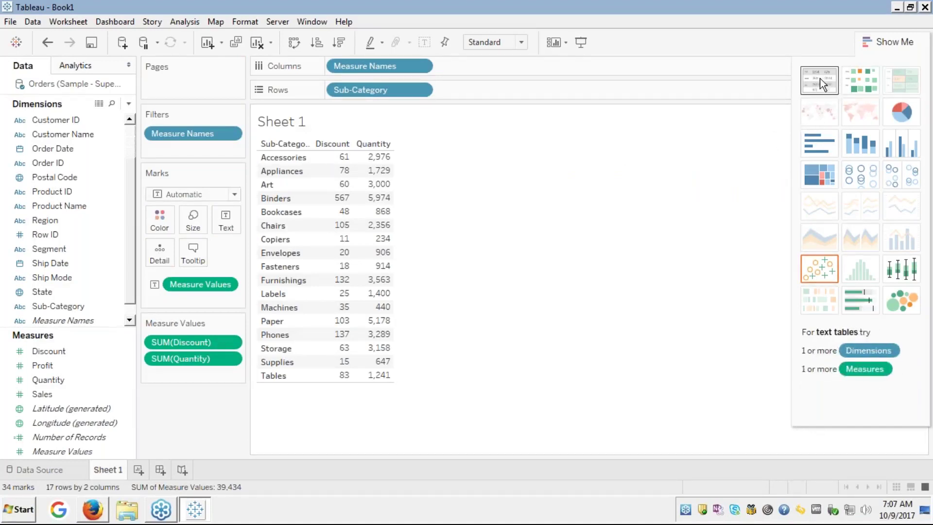
click(872, 43)
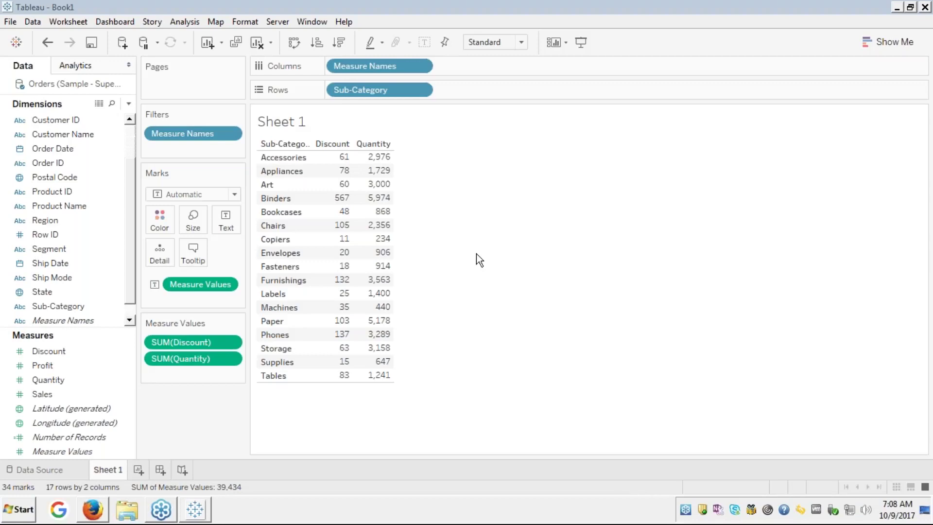
Clear all fields from Sheet 1.
click(696, 117)
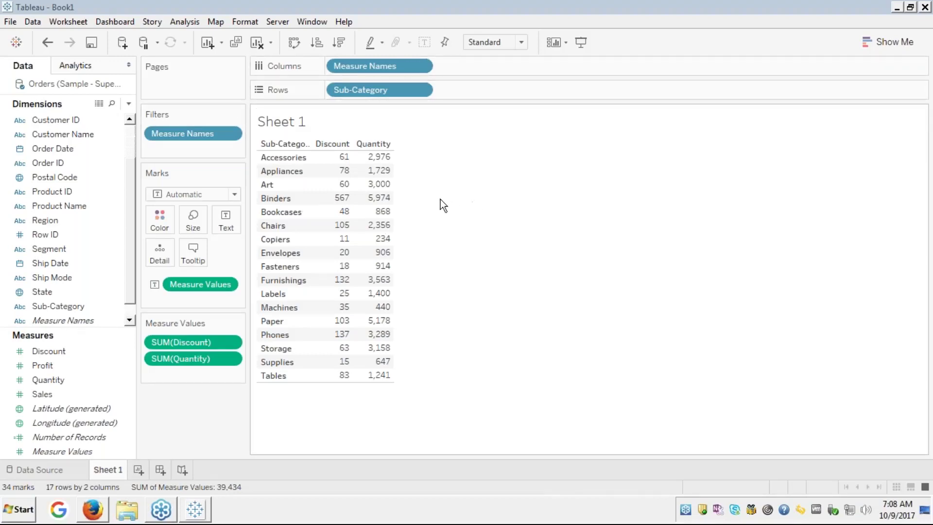
mouse_move(339, 201)
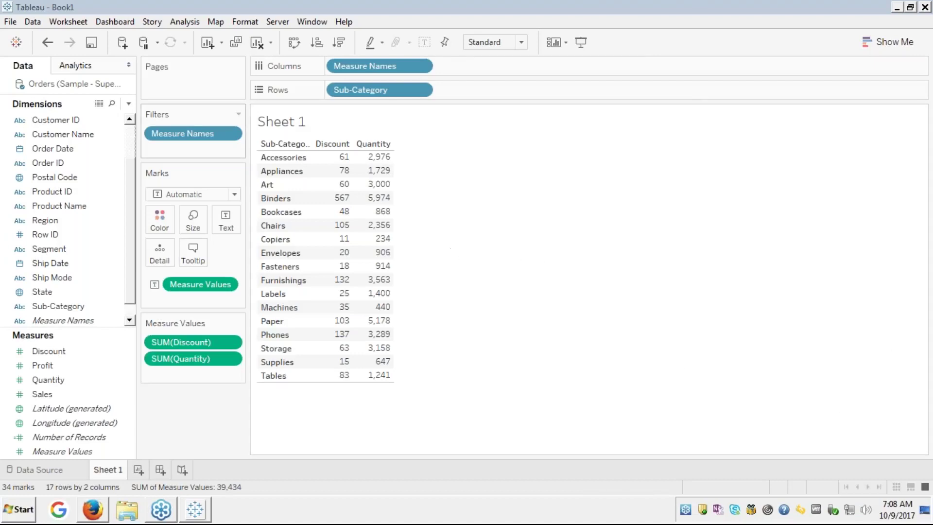
click(258, 46)
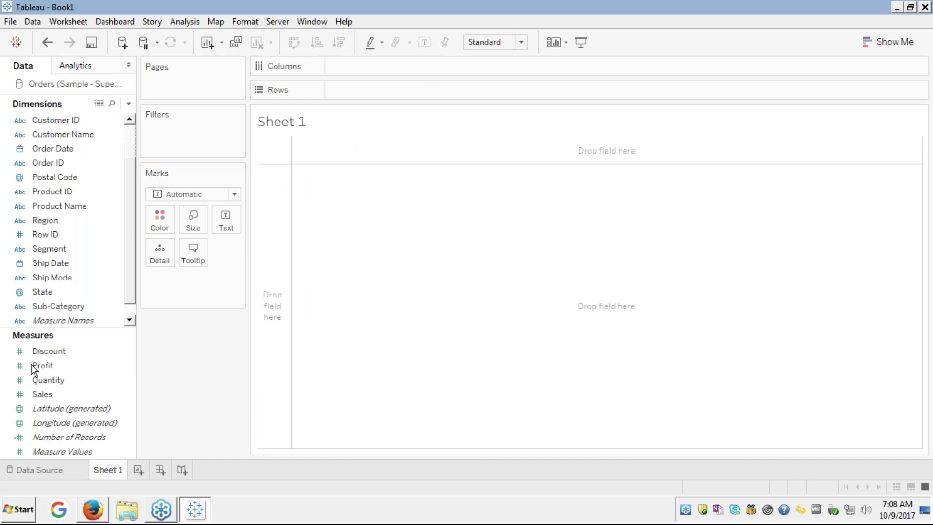
Select Sub-Category, Discount and Quantity together, build a text table from them with Show Me, and collapse the chart chooser.
click(55, 353)
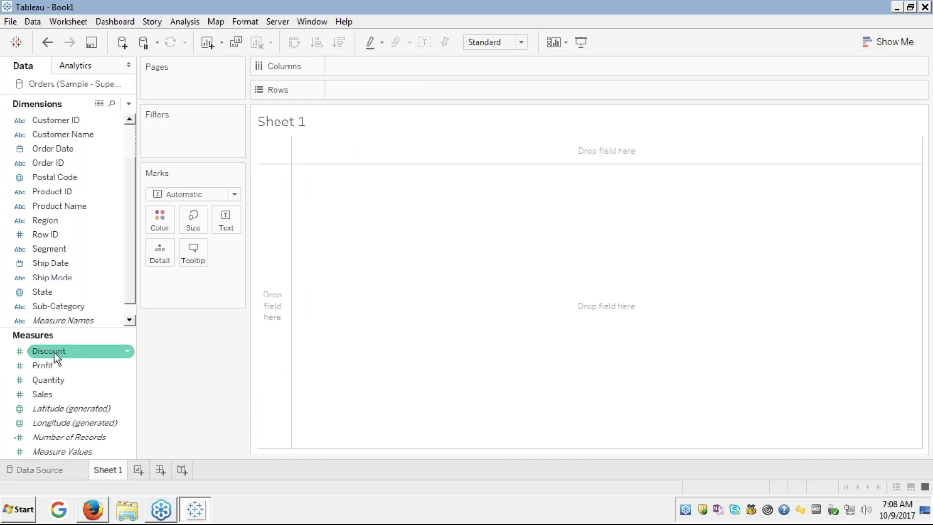
ctrl+click(58, 380)
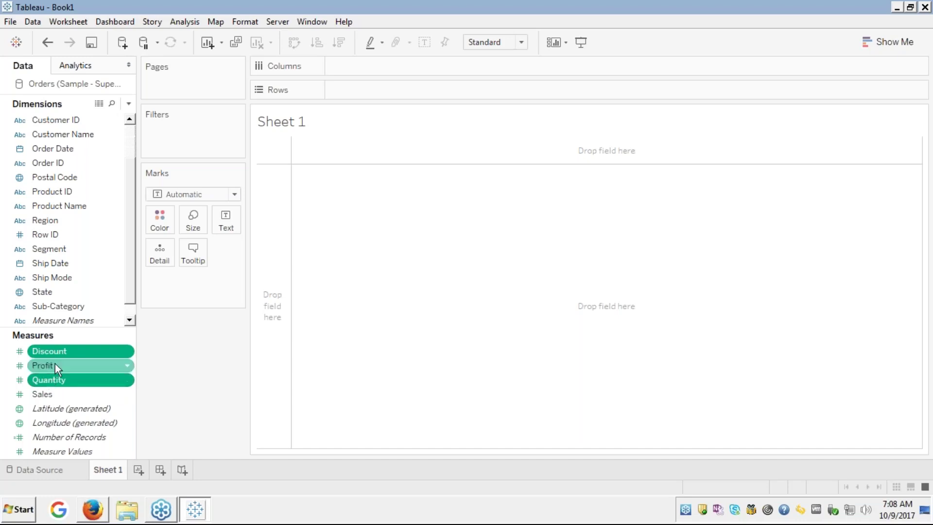
click(54, 307)
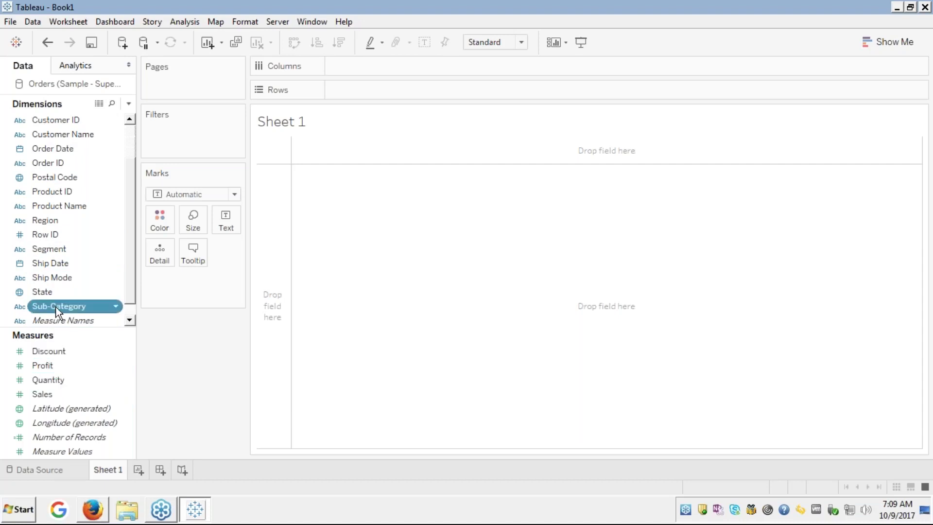
ctrl+click(63, 354)
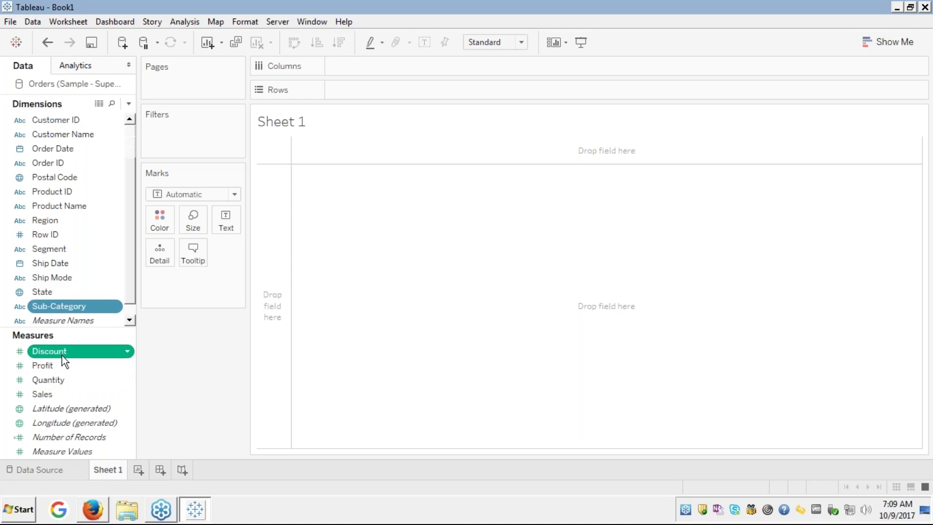
ctrl+click(54, 380)
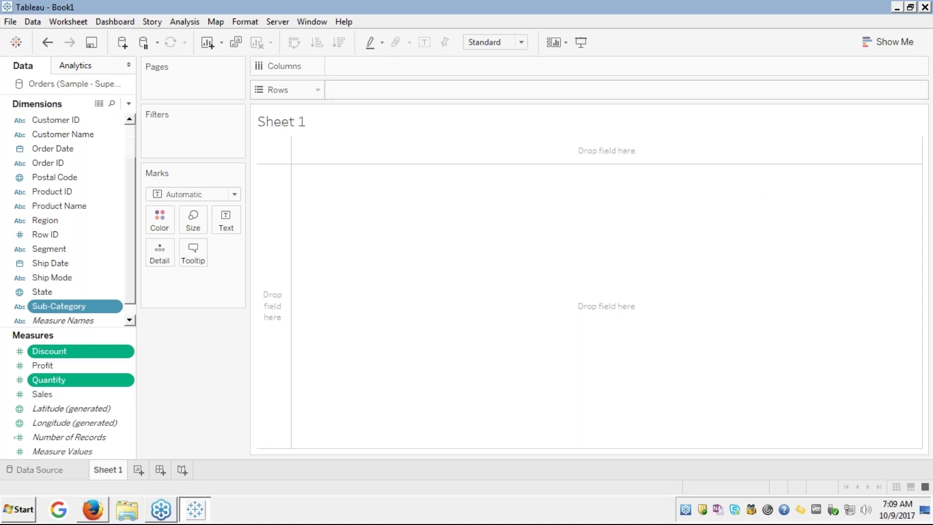
click(880, 47)
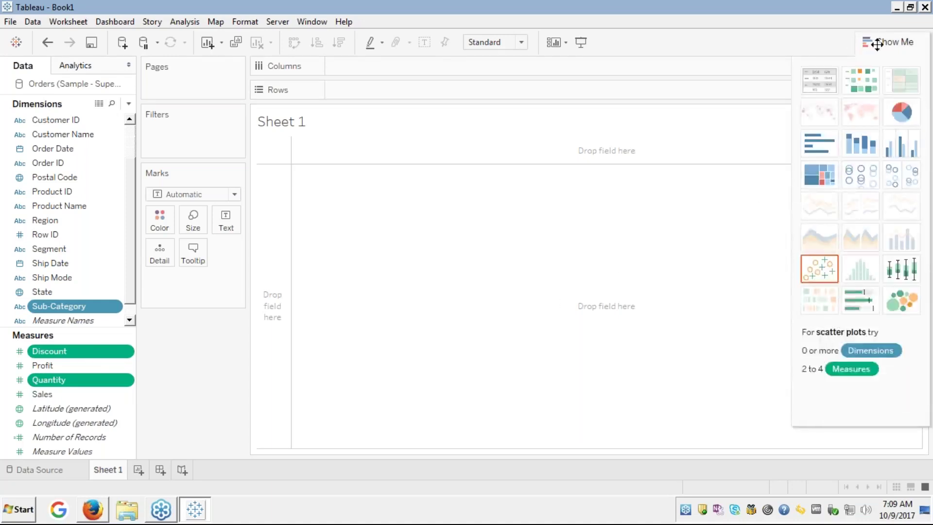
click(825, 77)
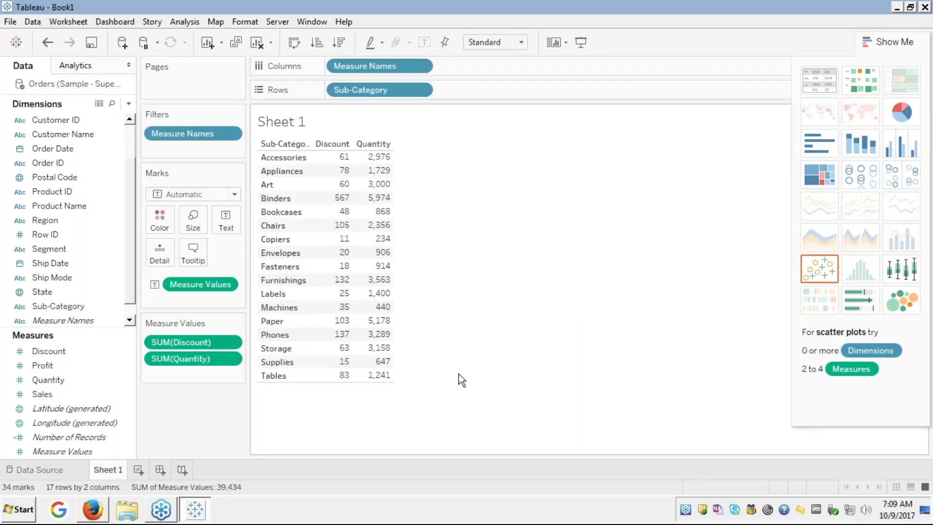
click(867, 37)
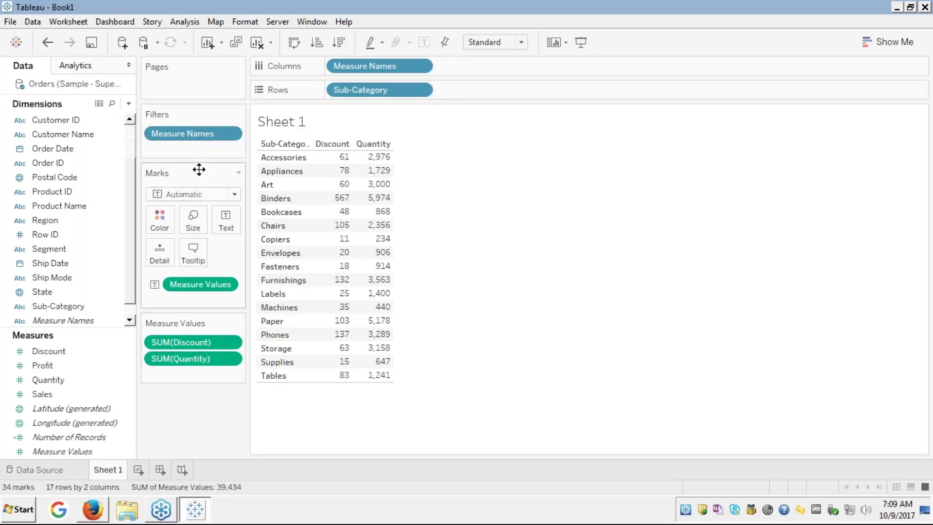
Examine which measures the Measure Names filter includes and read the description of the Measure Names field.
right_click(212, 135)
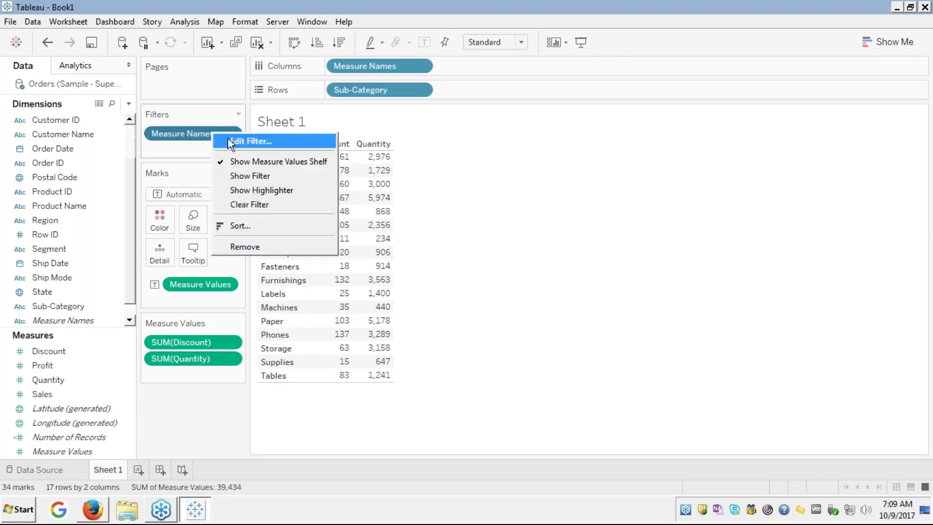
click(230, 140)
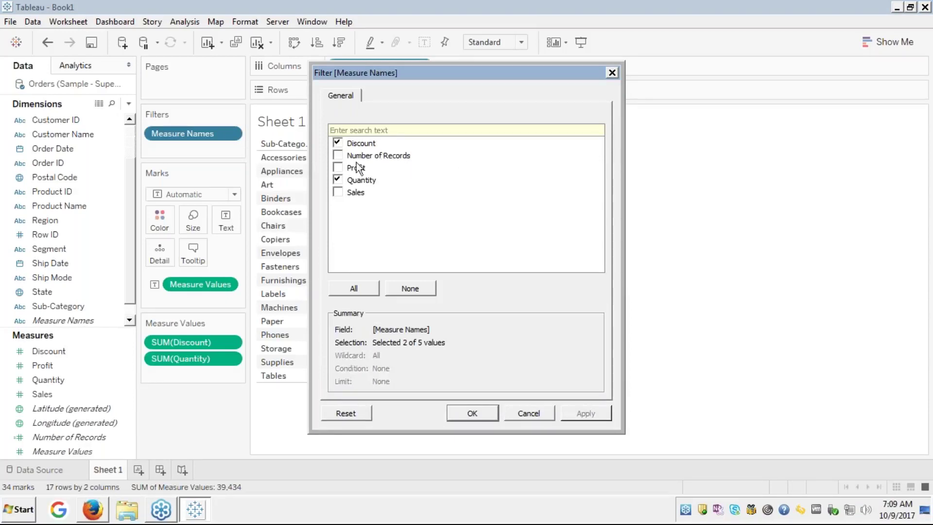
click(332, 155)
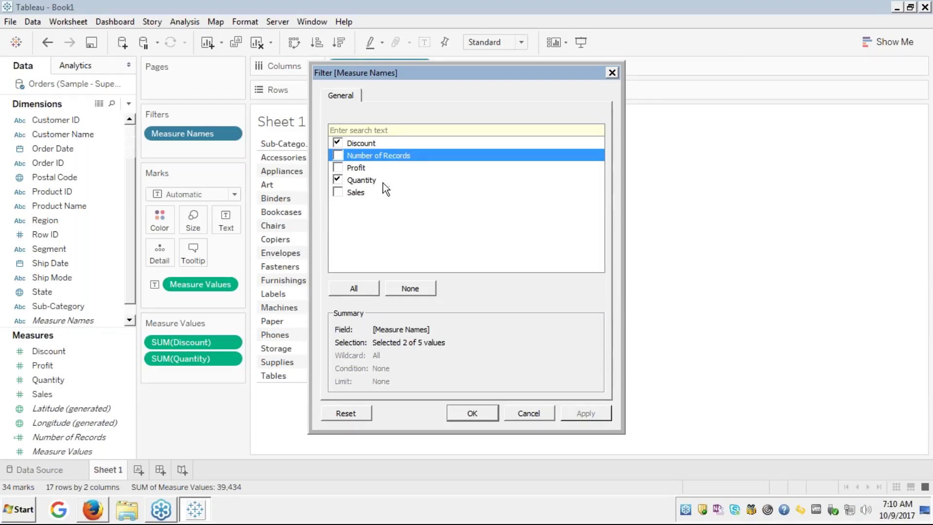
click(527, 411)
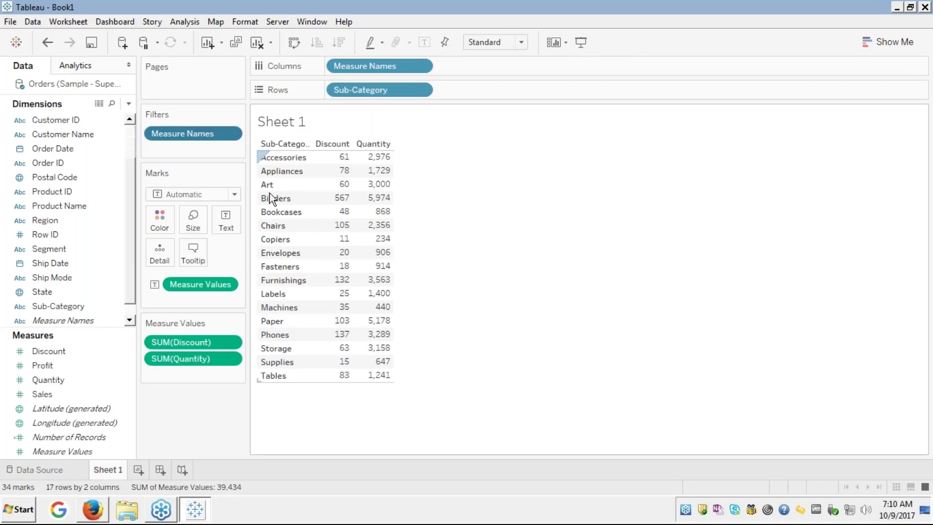
click(129, 130)
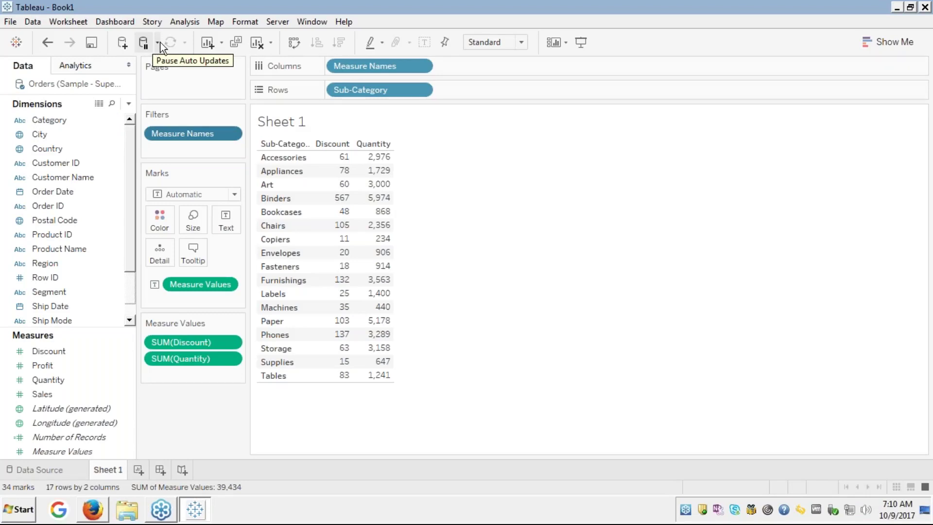
click(133, 305)
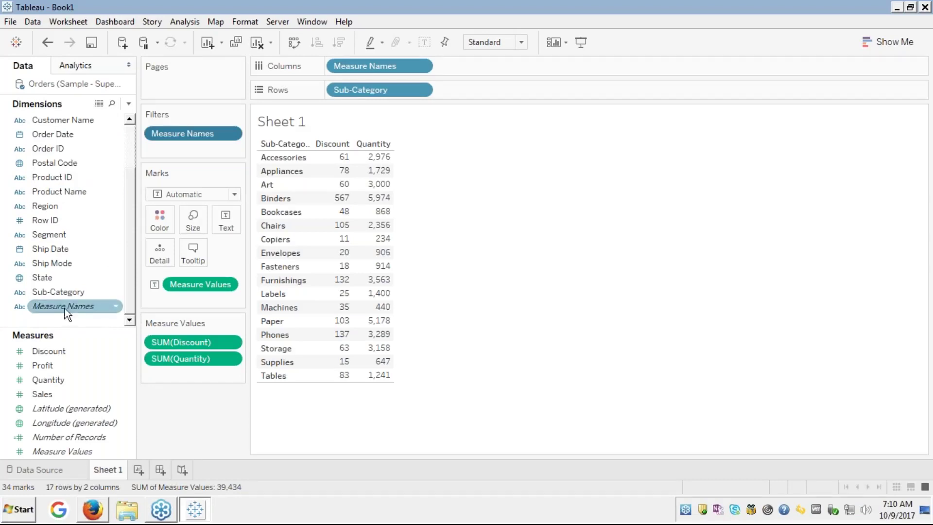
mouse_move(74, 307)
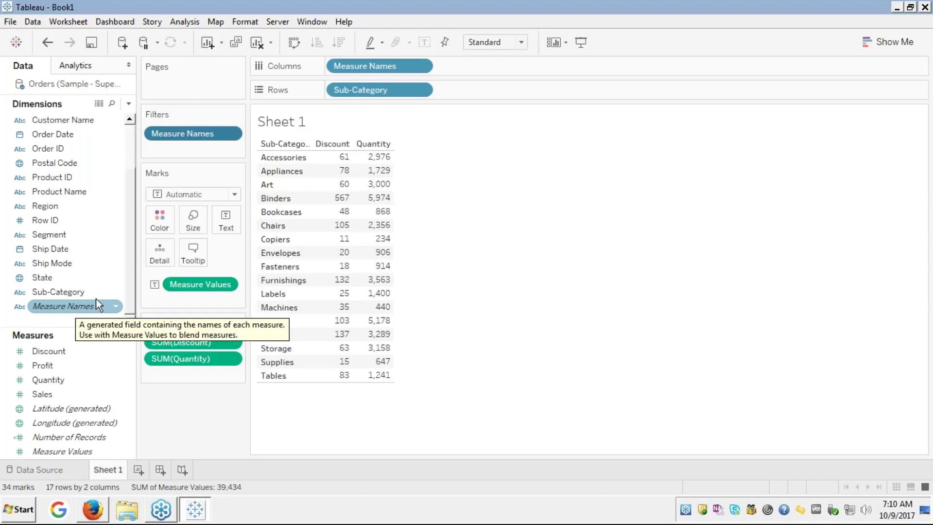
Clear Sheet 1, then place Sub-Category on rows and Measure Names on columns.
click(258, 43)
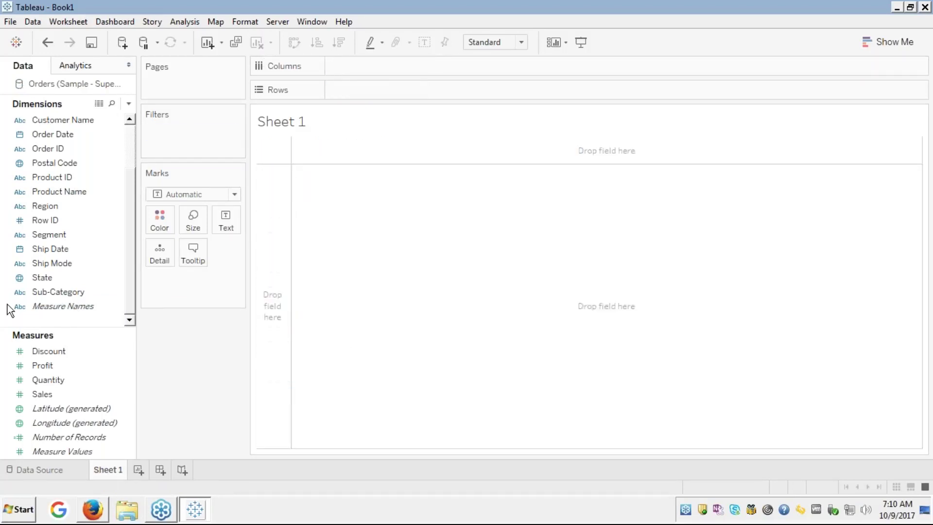
click(54, 293)
mouse_move(53, 296)
mouse_down()
mouse_move(227, 242)
mouse_move(331, 138)
mouse_move(354, 90)
mouse_up()
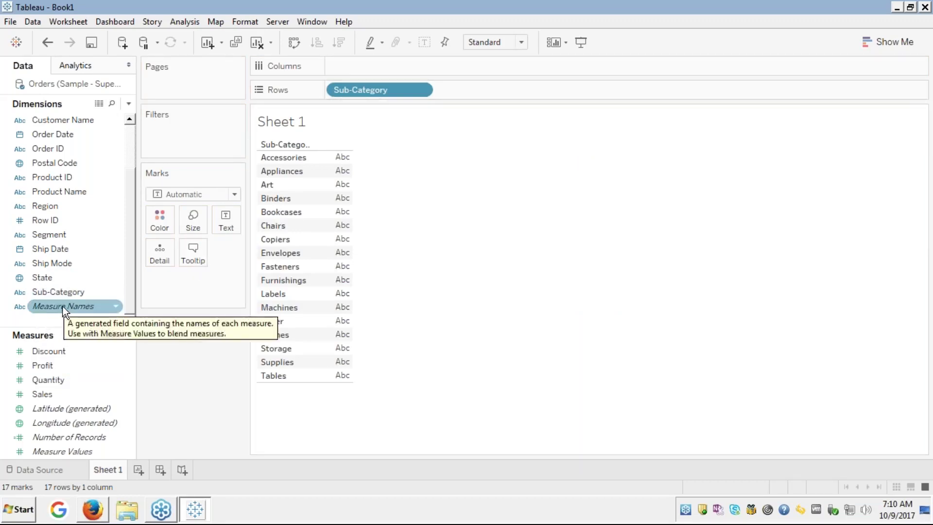
drag(63, 306, 373, 65)
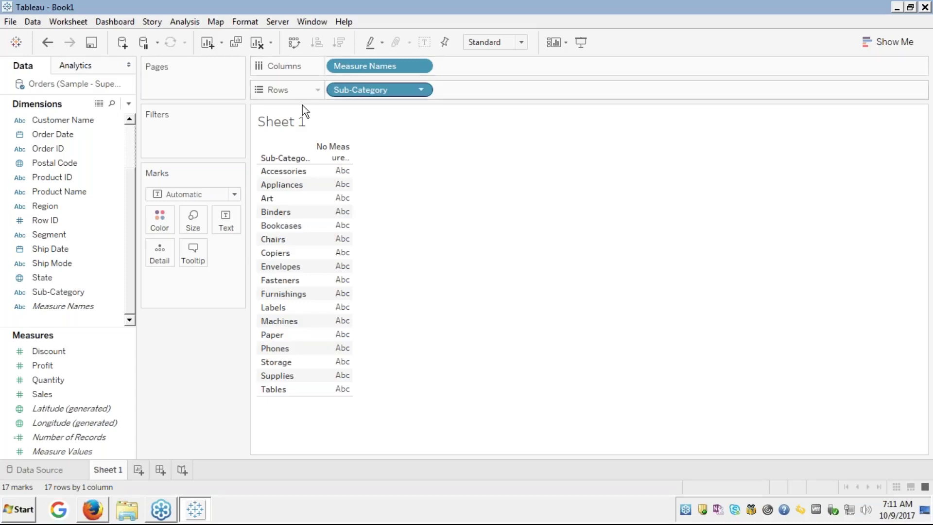
Try Discount on columns beside Measure Names, and remove it from the view.
click(58, 352)
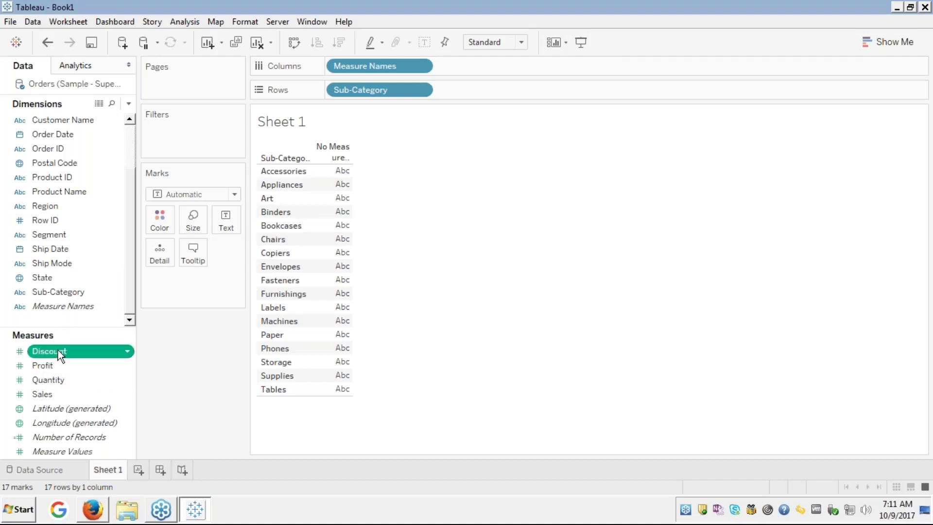
mouse_move(58, 350)
mouse_down()
mouse_move(145, 322)
mouse_move(243, 238)
mouse_move(374, 83)
mouse_move(375, 66)
mouse_move(360, 63)
mouse_up()
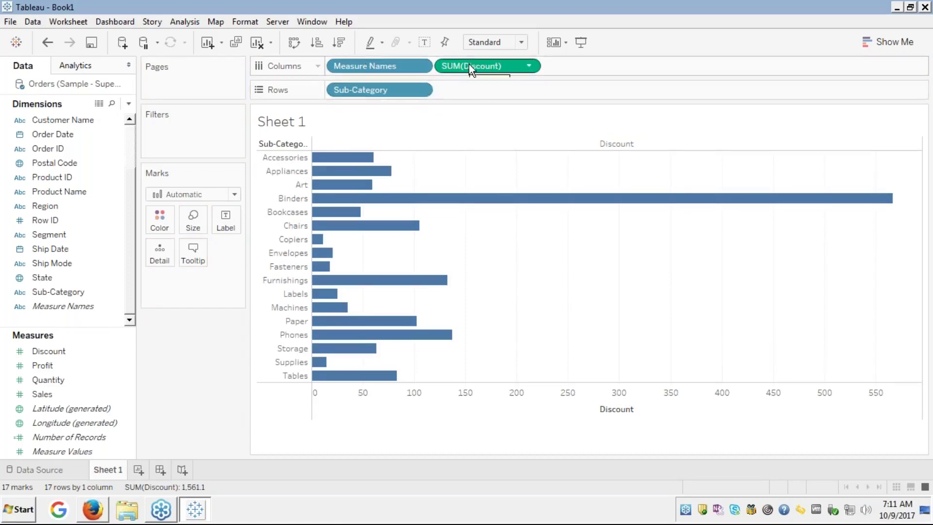
drag(468, 64, 63, 241)
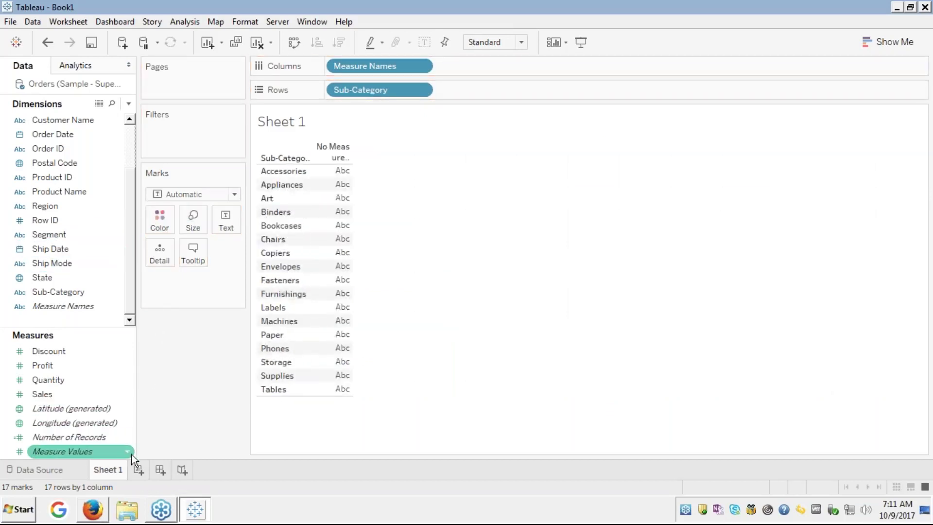
Add Measure Values to the Sub-Category table and place Measure Names on the filters shelf.
click(73, 456)
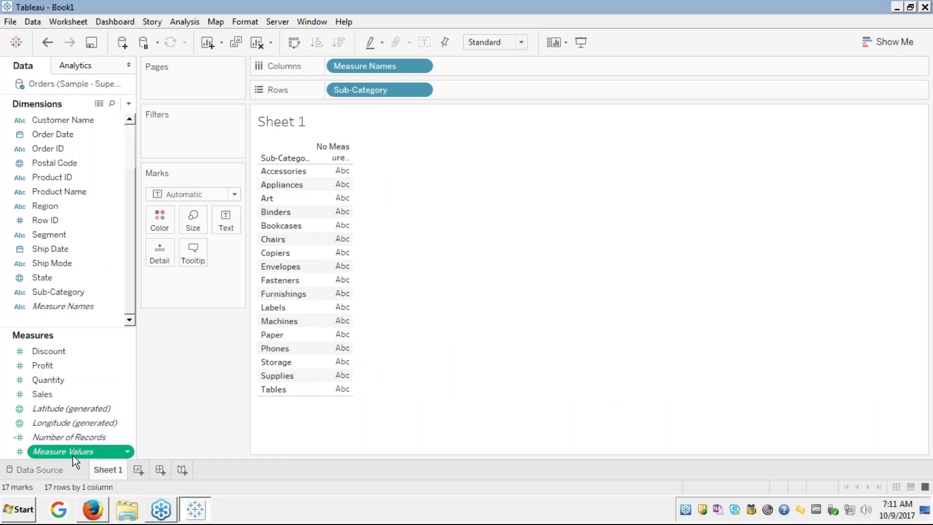
double_click(73, 456)
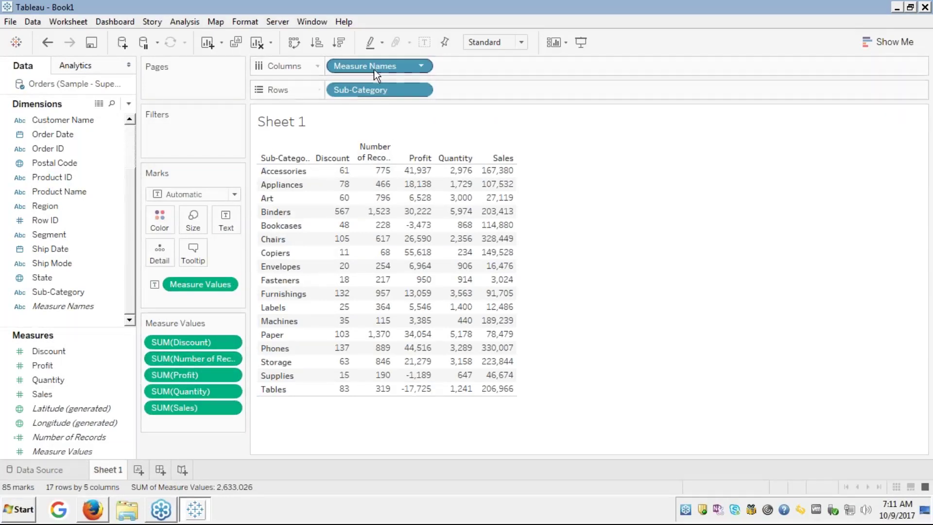
click(49, 306)
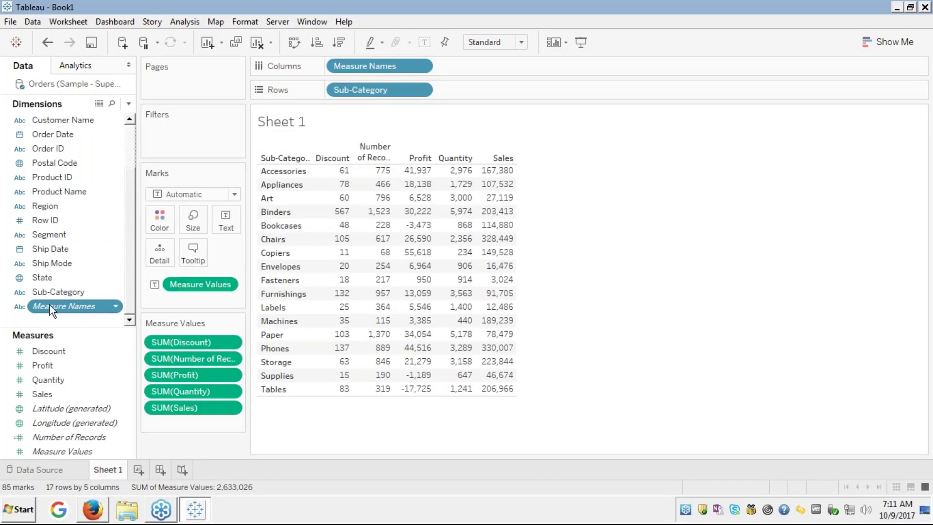
drag(49, 305, 175, 132)
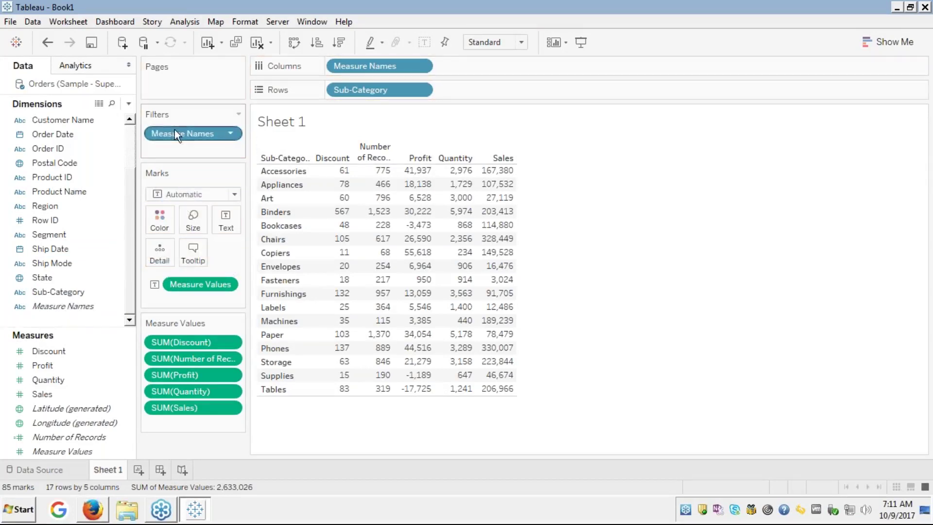
Limit the Measure Names filter to Discount and Quantity by excluding Number of Records, Profit and Sales.
right_click(179, 133)
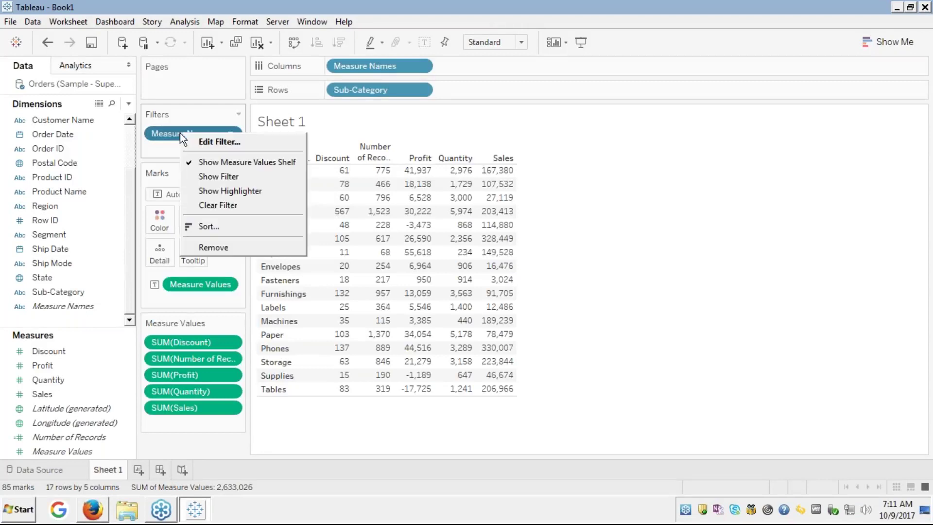
click(194, 143)
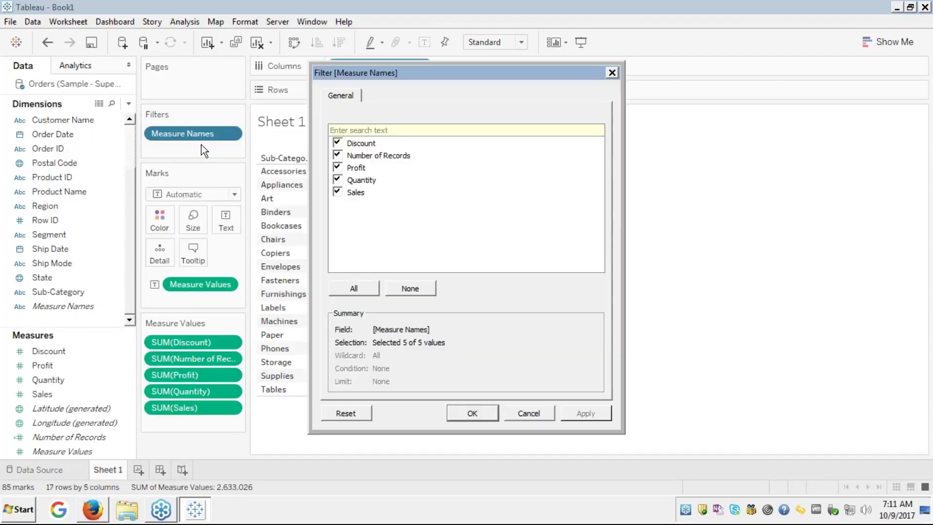
click(339, 156)
click(339, 169)
click(581, 413)
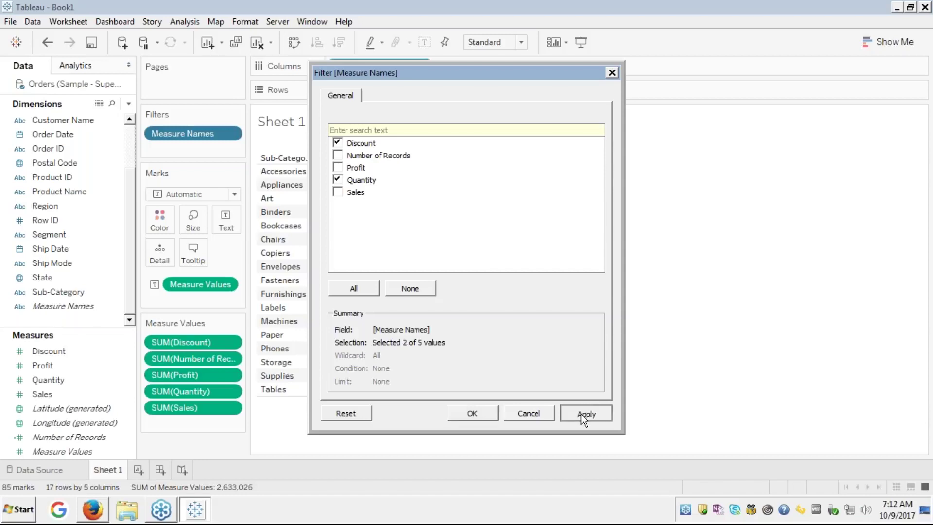
click(478, 414)
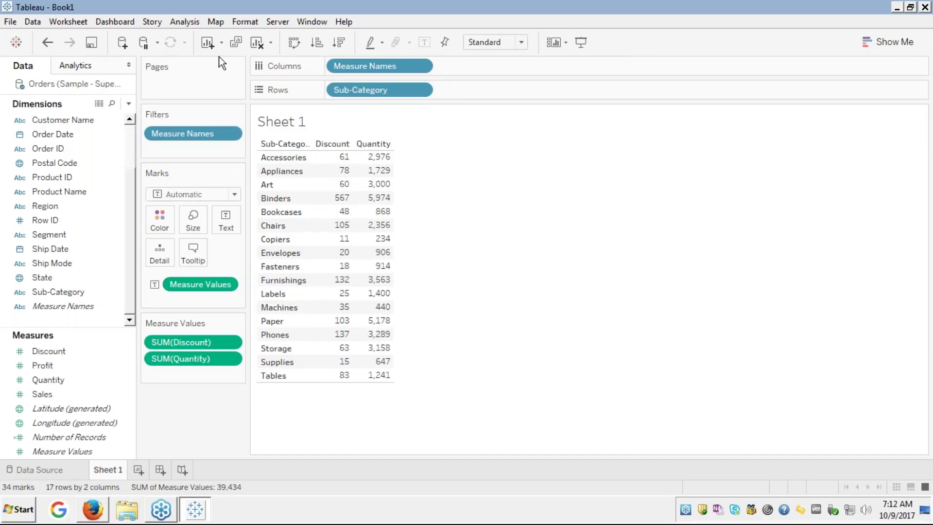
Clear Sheet 1 and rebuild the text table from Sub-Category, Discount and Quantity with Show Me, collapsing the chart chooser.
click(258, 44)
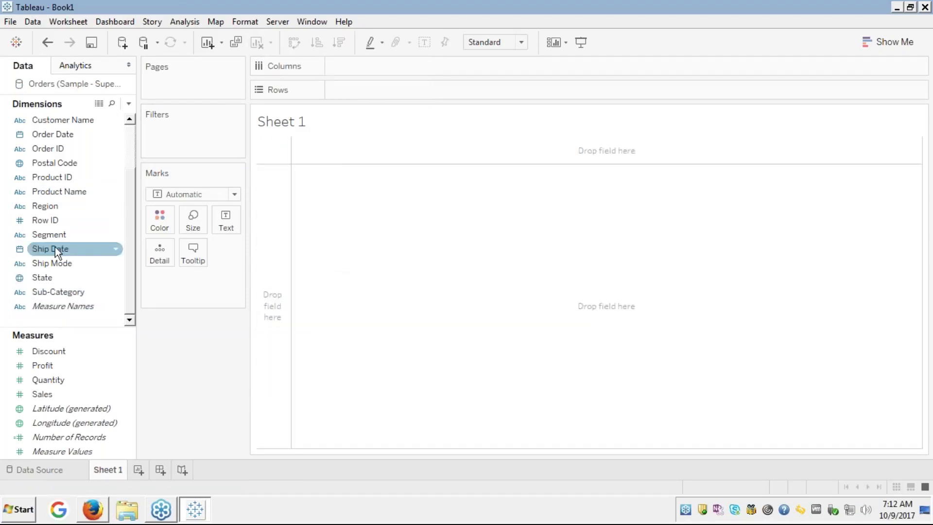
click(63, 293)
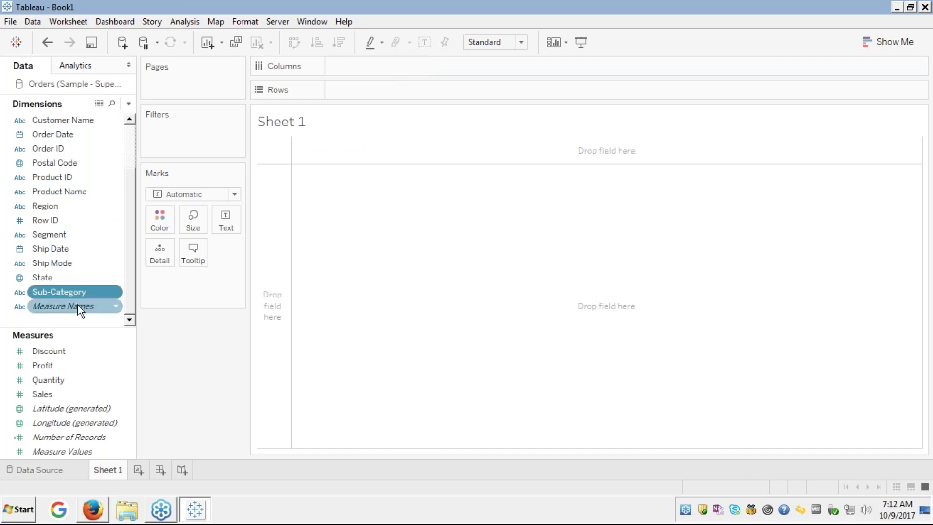
ctrl+click(54, 351)
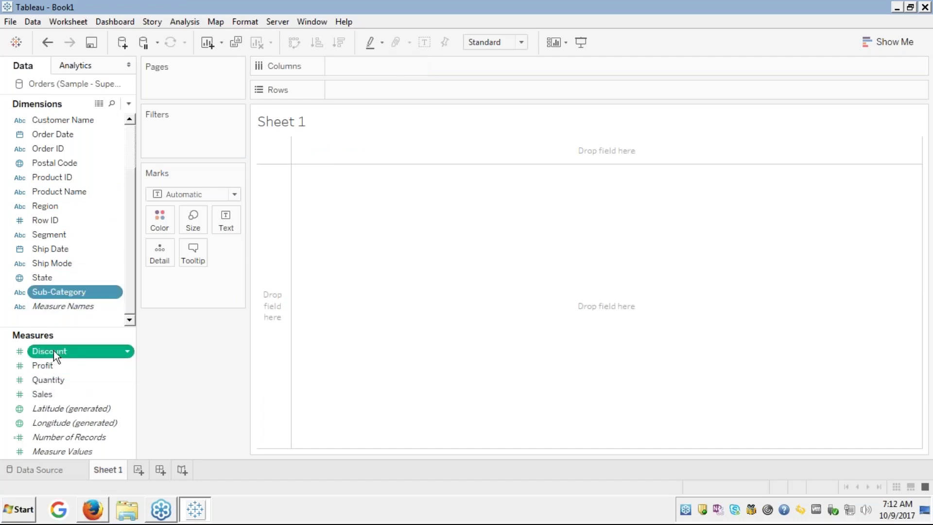
ctrl+click(46, 383)
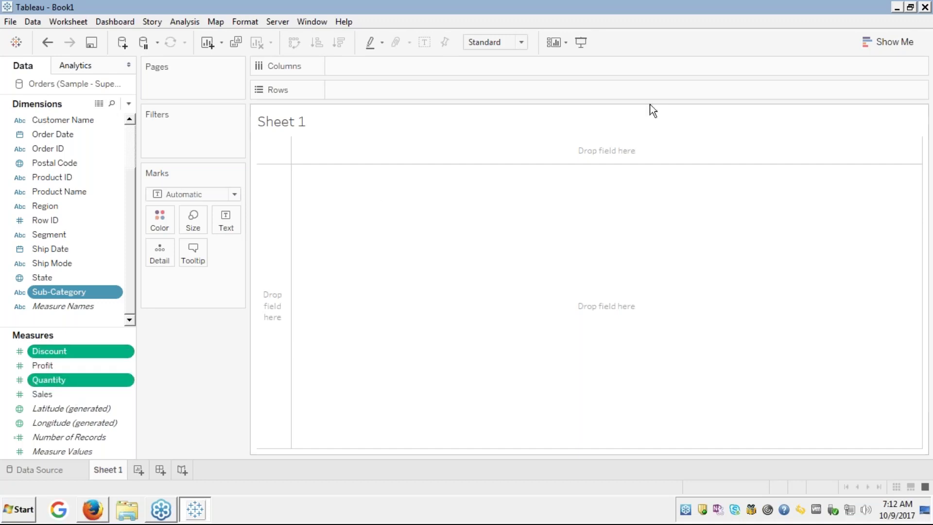
click(875, 43)
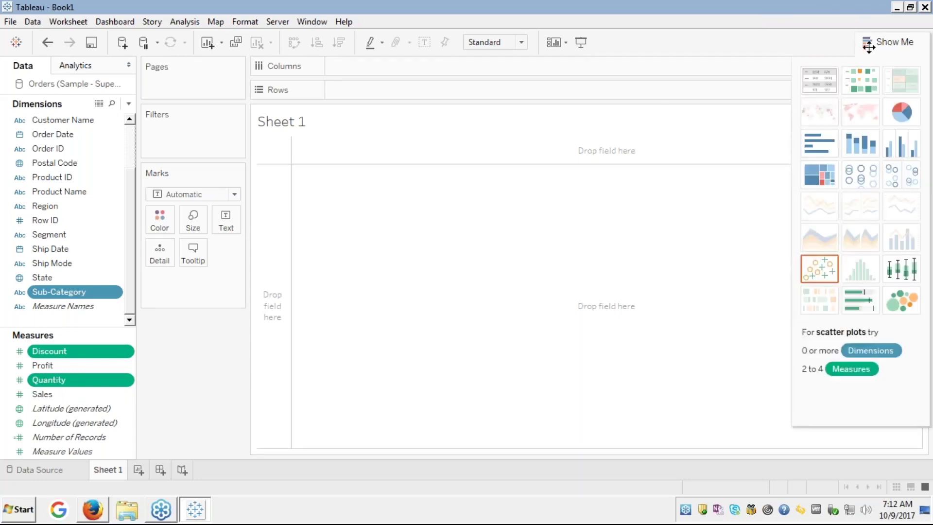
click(823, 82)
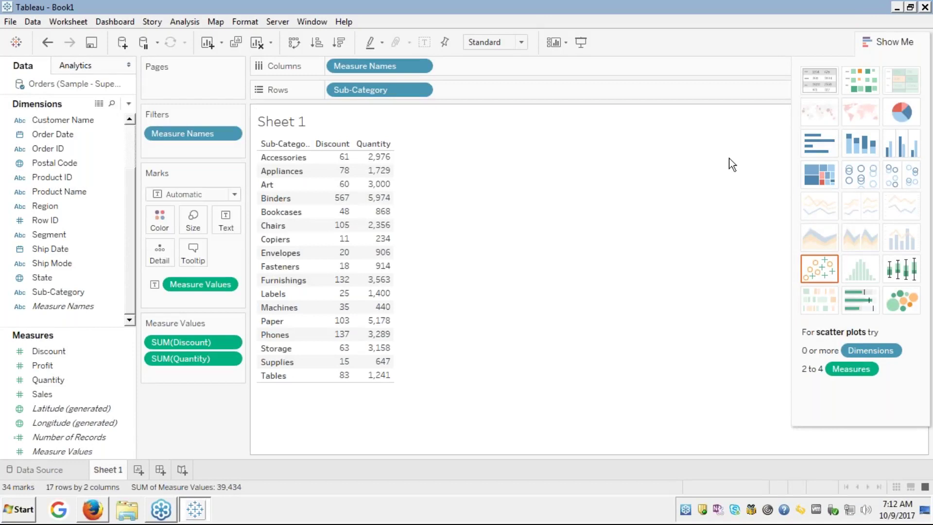
click(867, 42)
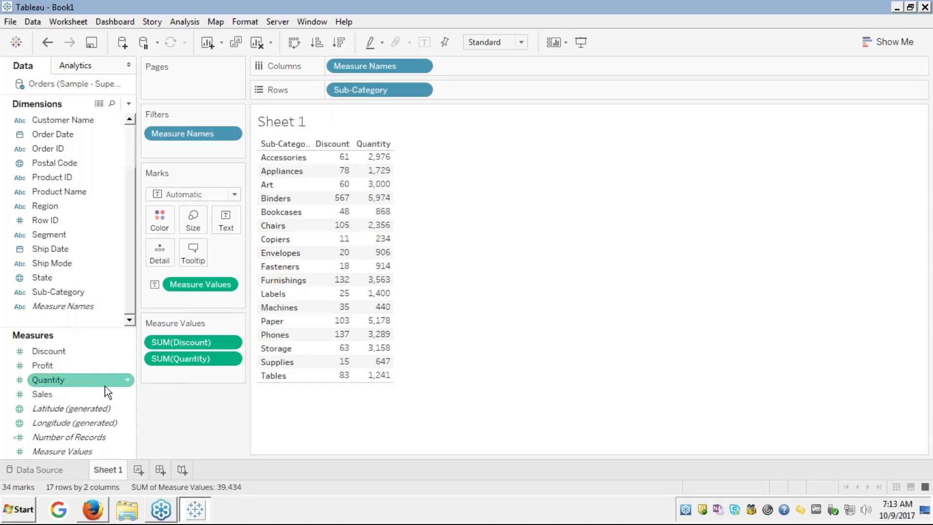
Add Profit to the table's measure values below Quantity and also color the marks by Profit.
click(46, 366)
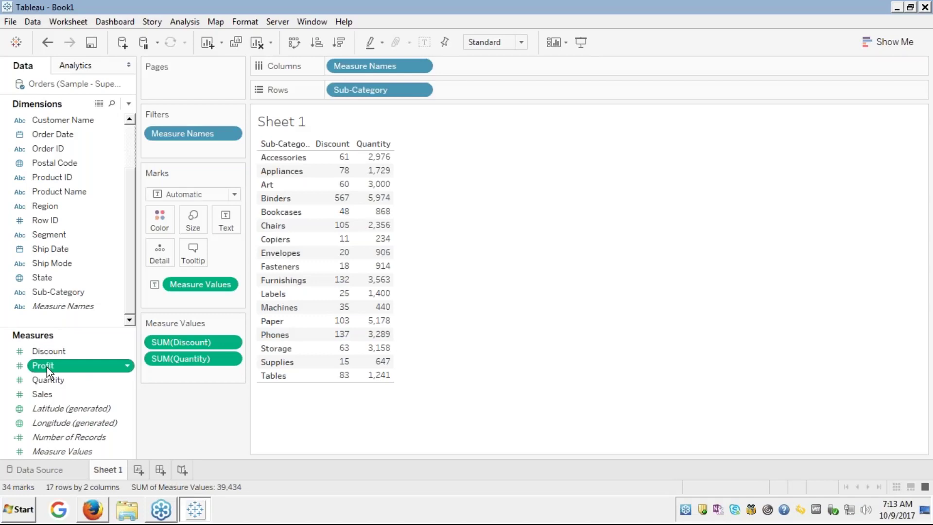
drag(47, 367, 192, 374)
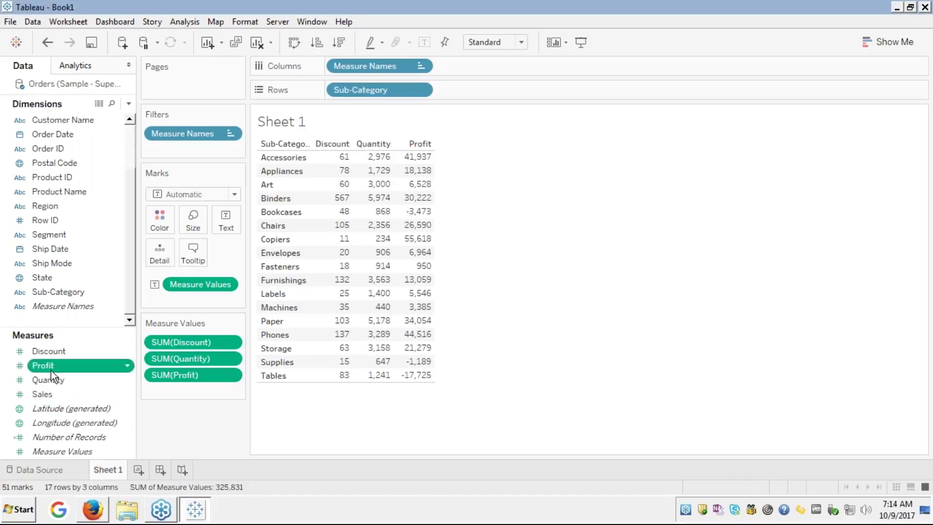
drag(51, 371, 156, 223)
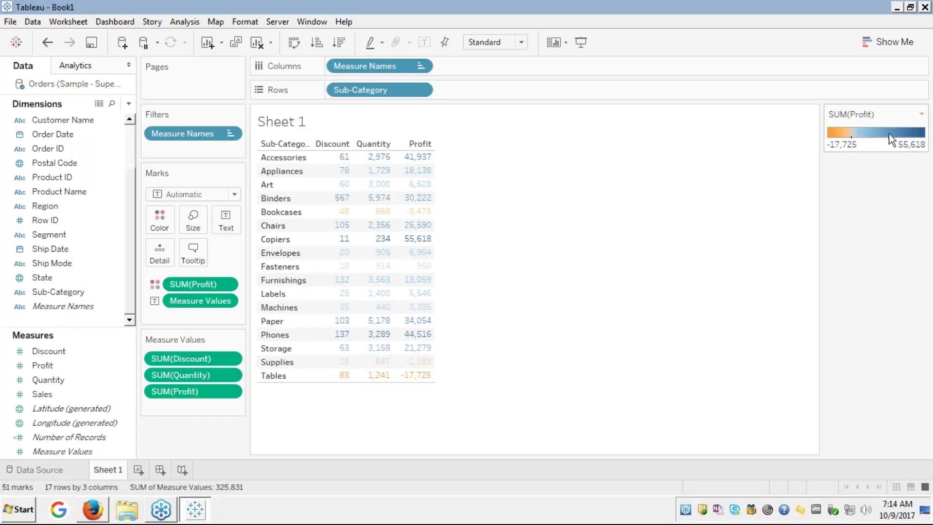
Enable stepped color for the Profit color scale and set it to 4 steps.
click(158, 226)
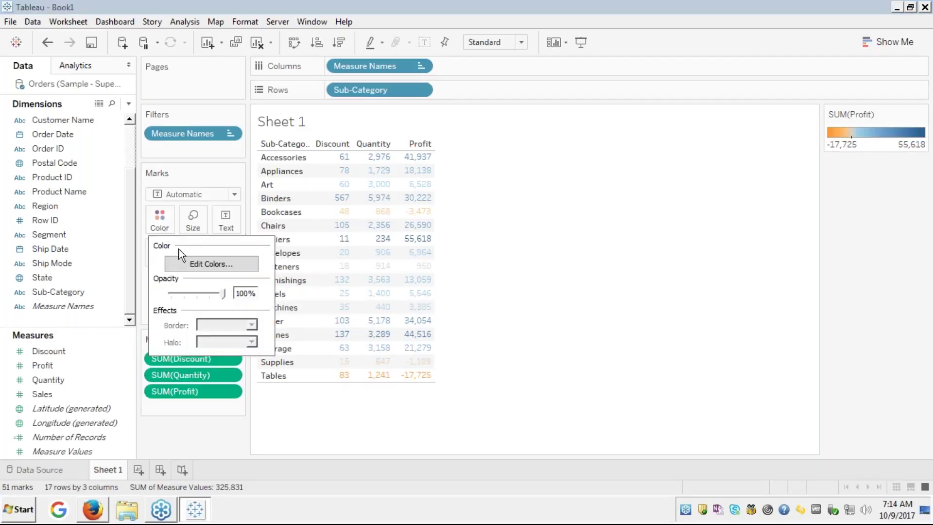
click(198, 265)
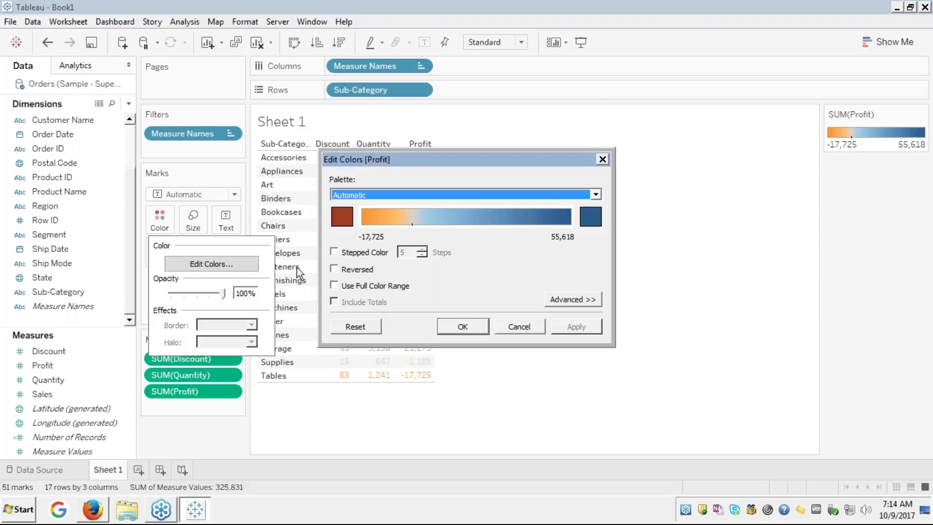
click(334, 252)
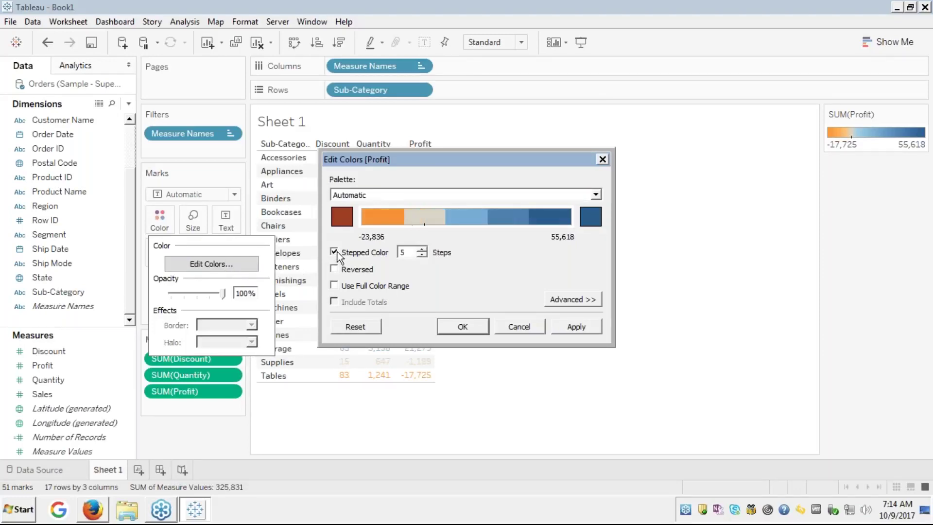
click(423, 254)
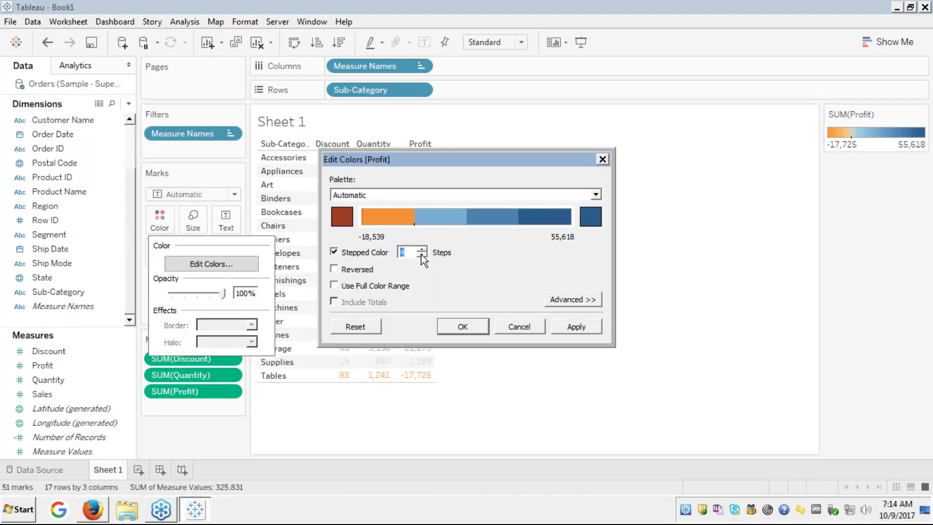
click(423, 249)
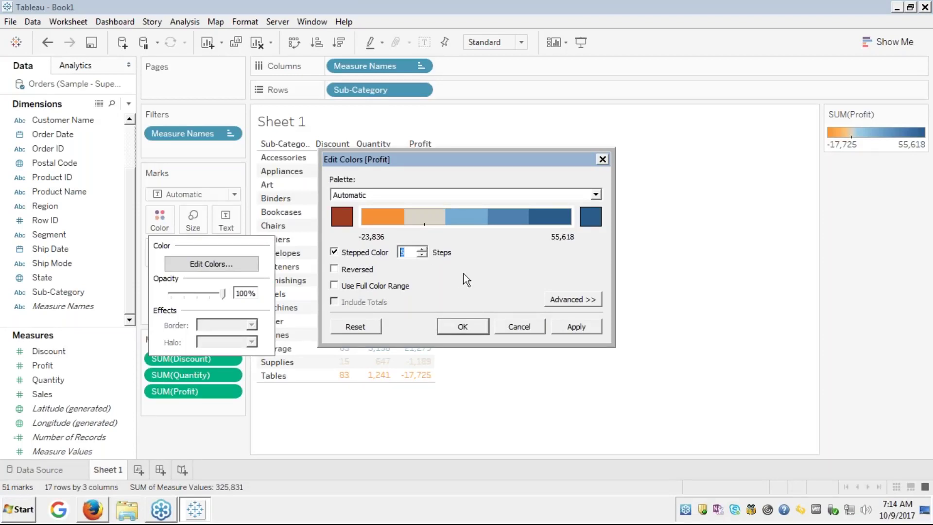
click(422, 253)
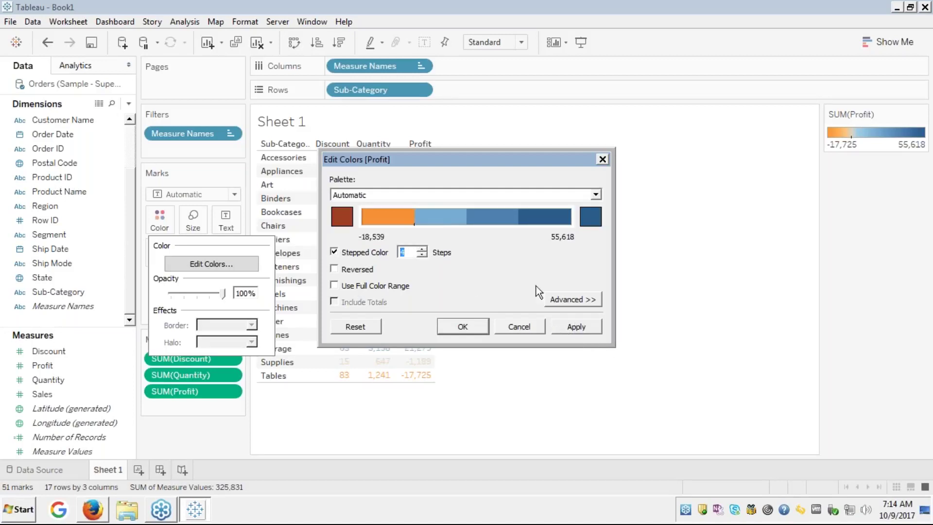
Apply the Red-Green Diverging palette to the Profit colors and accept the color settings.
click(596, 194)
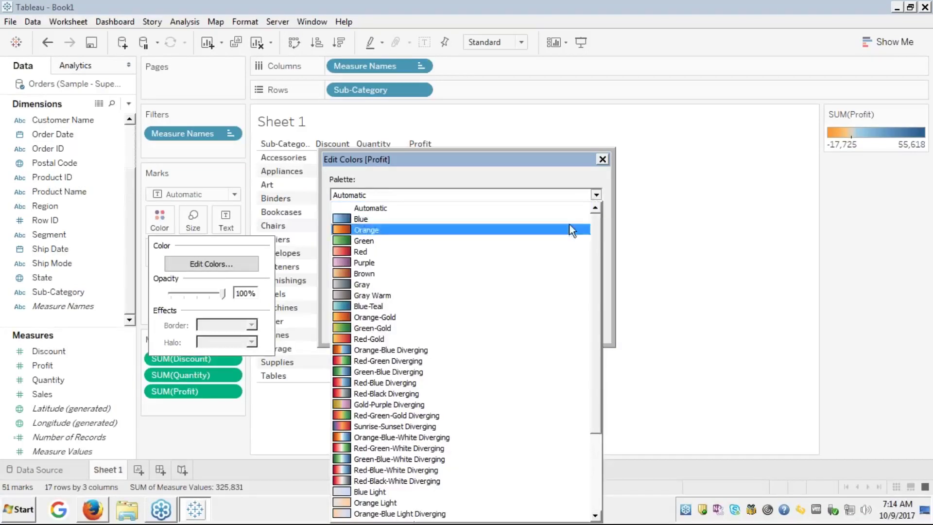
click(398, 363)
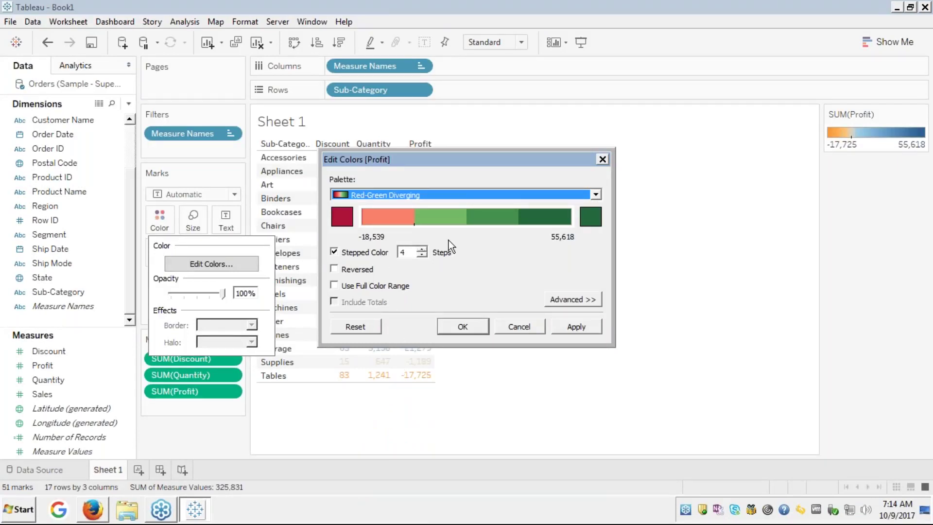
click(574, 327)
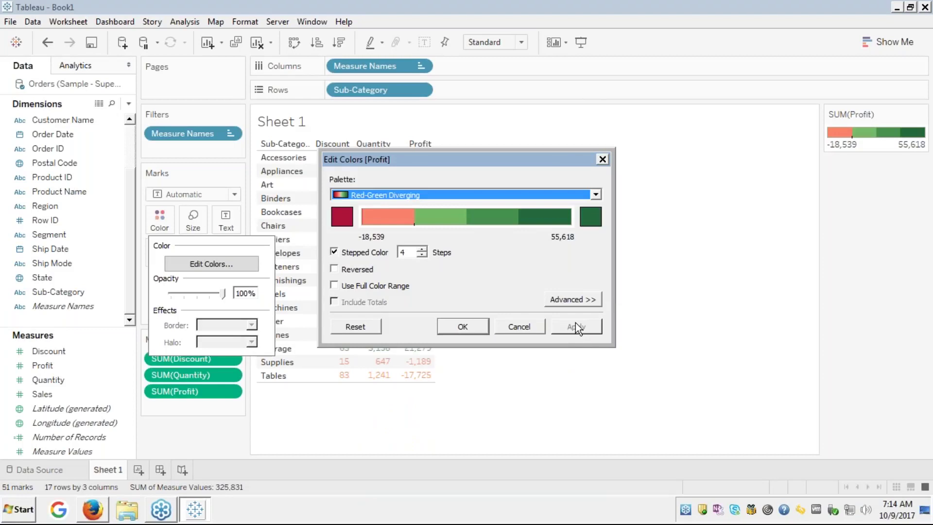
click(461, 325)
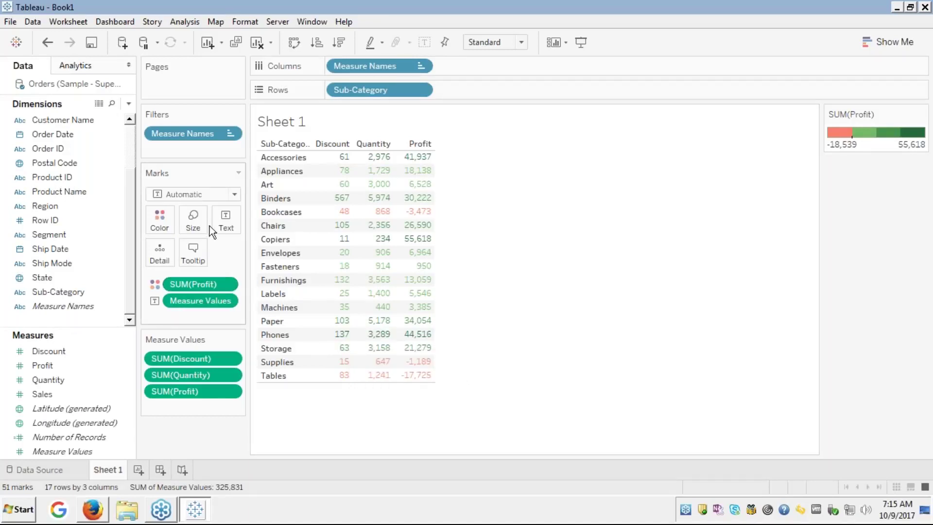
Change the table's mark type to Square so the cells are filled with the Profit colors.
click(234, 194)
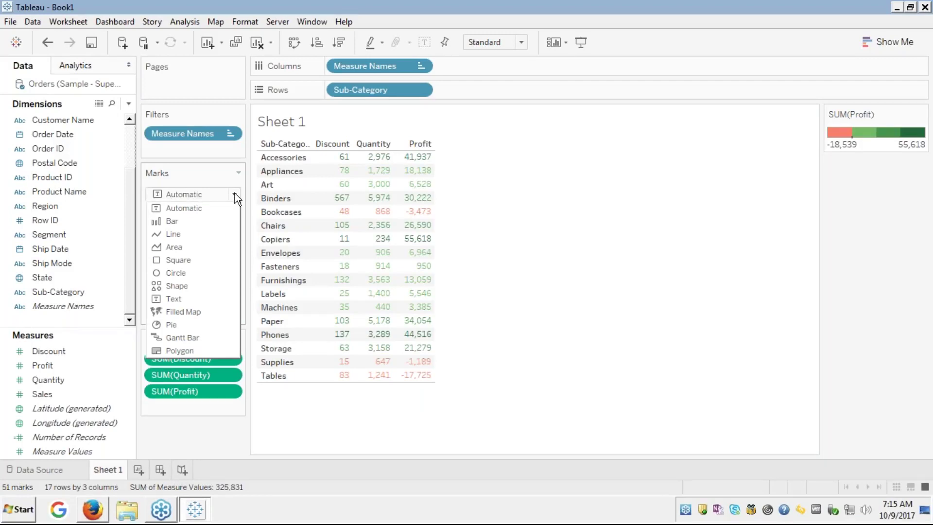
click(176, 262)
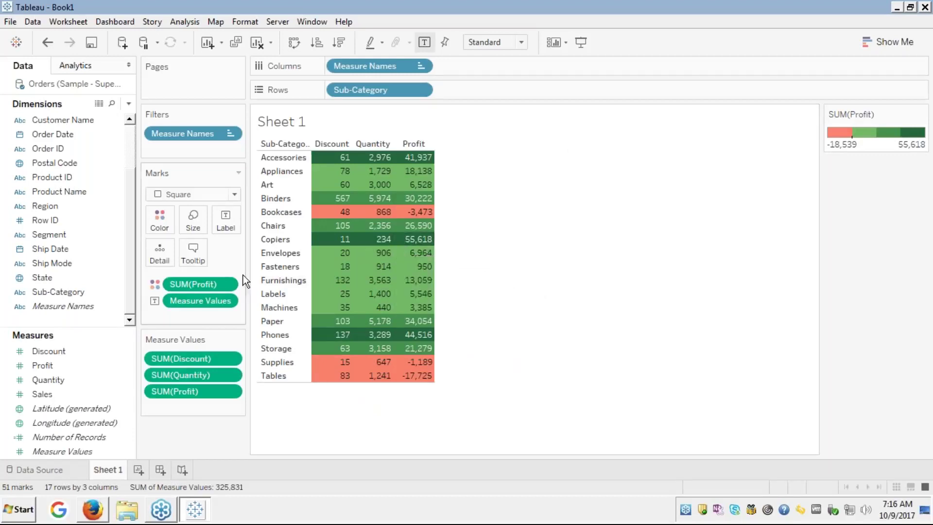
Try the Automatic mark type on the table and undo the change.
click(234, 194)
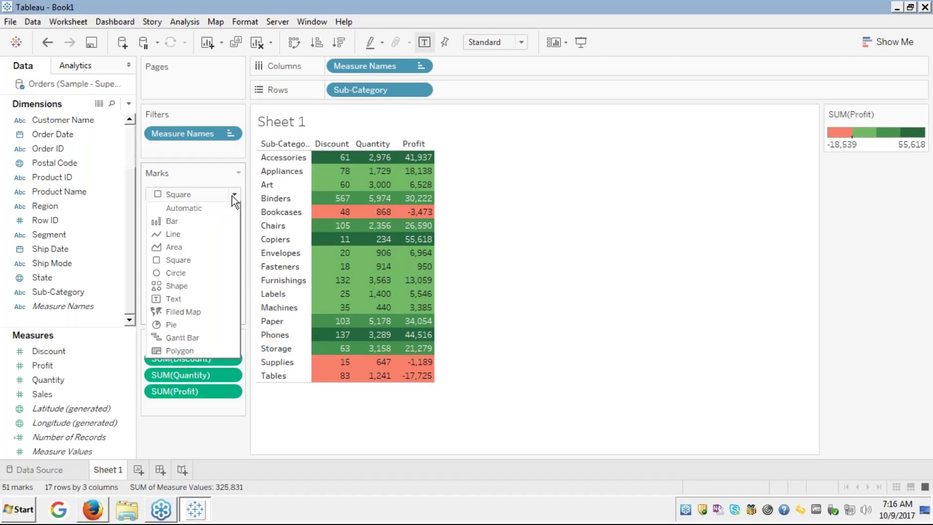
click(181, 208)
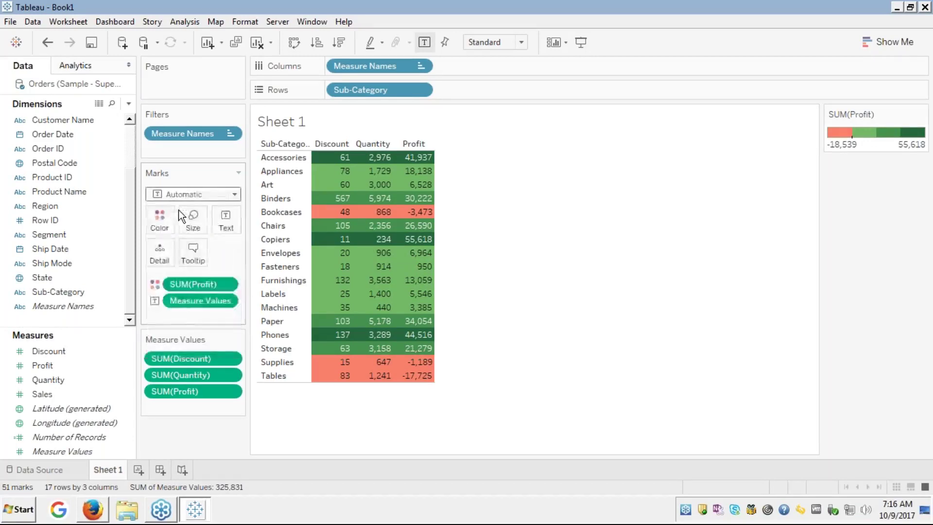
click(232, 194)
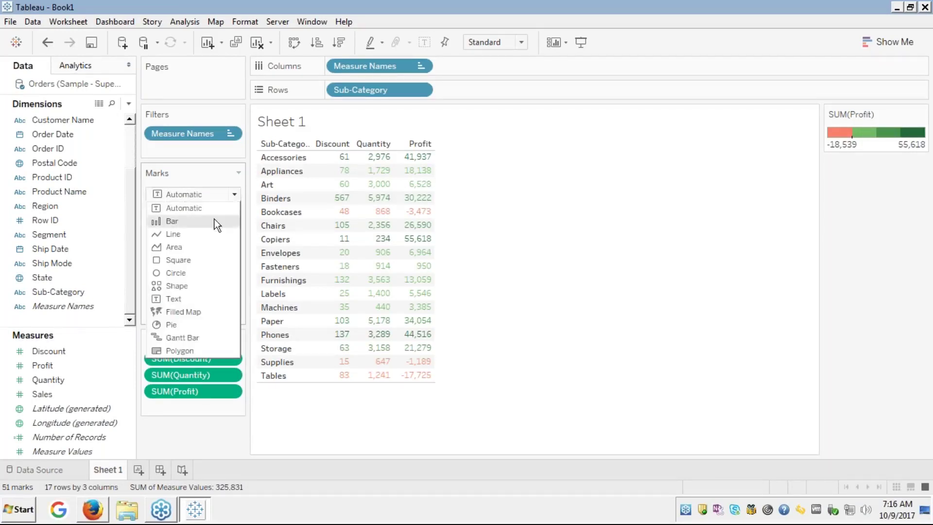
key(Escape)
key(ctrl+z)
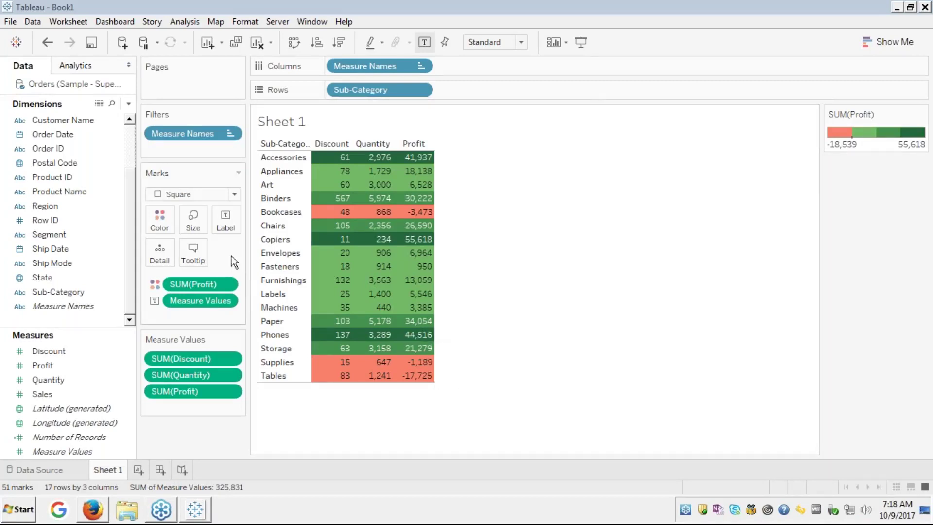
Set the stepped Profit color scale to 5 steps and apply it to the filled cells.
mouse_move(326, 259)
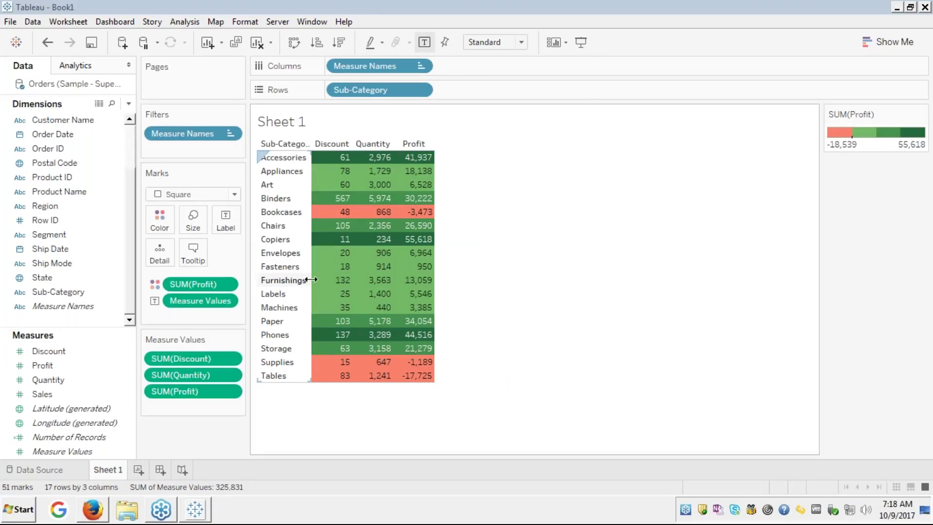
click(161, 218)
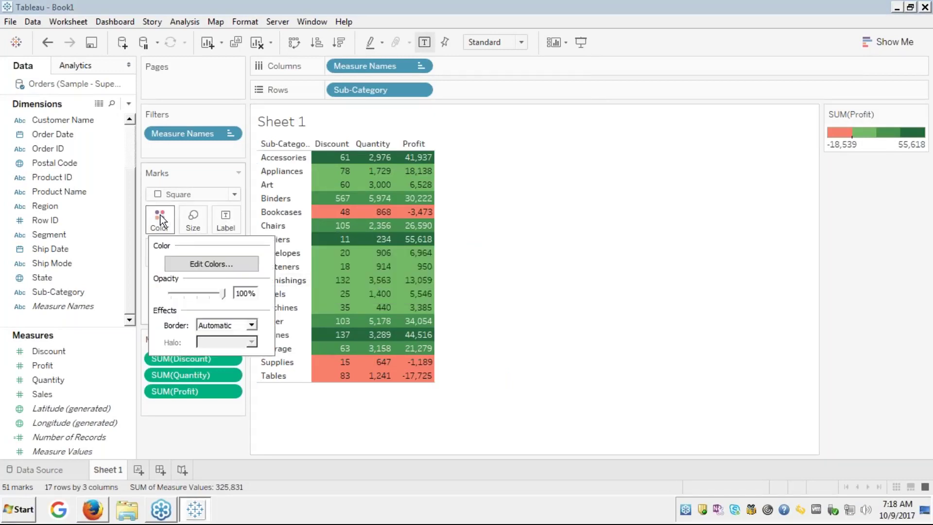
click(205, 264)
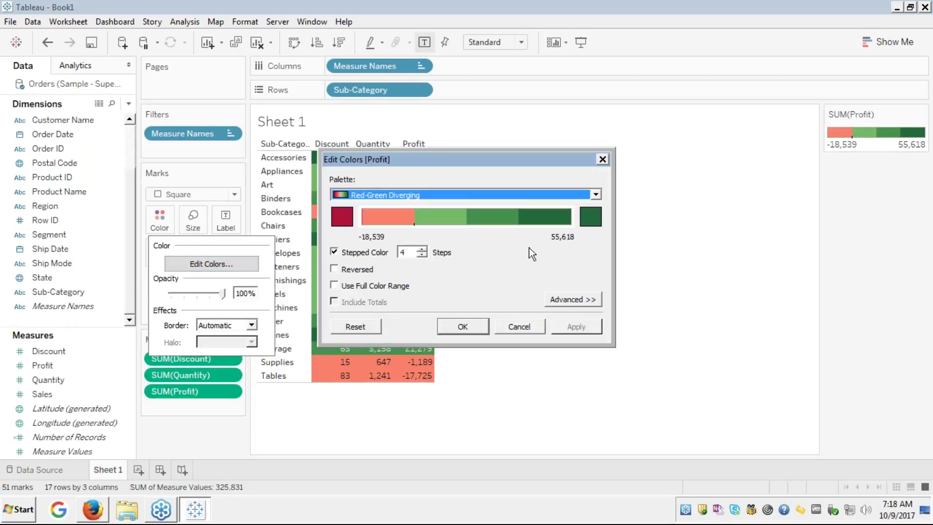
click(423, 249)
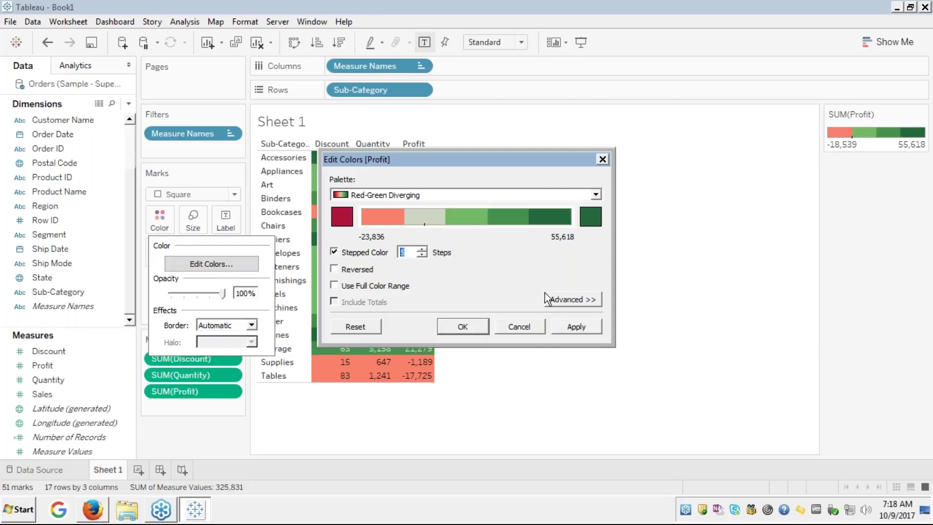
click(575, 327)
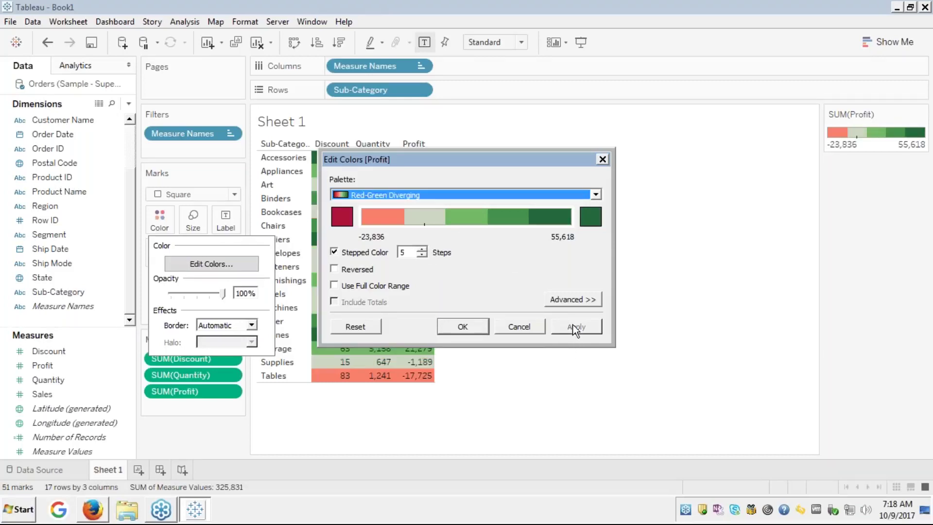
click(463, 327)
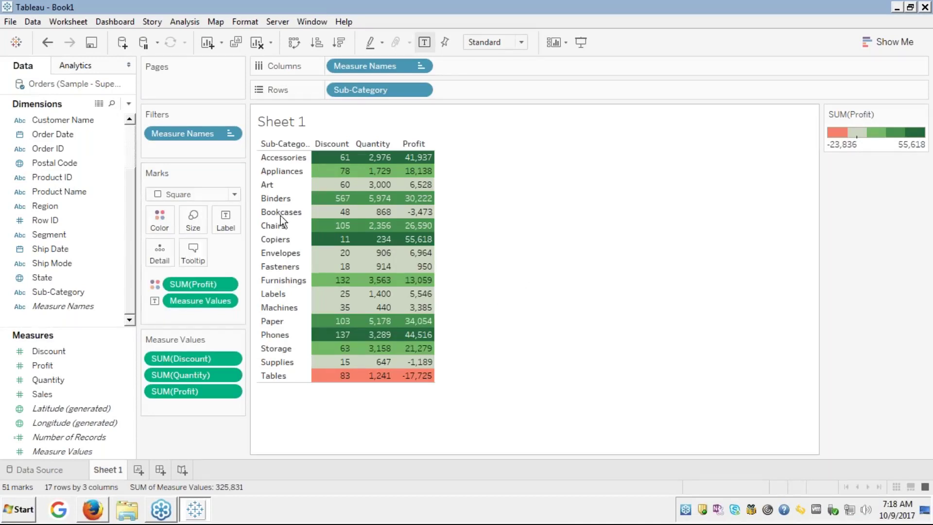
Inspect the recolored cells, selecting the Discount value for Bookcases and clearing the selection again.
mouse_move(320, 313)
mouse_move(328, 379)
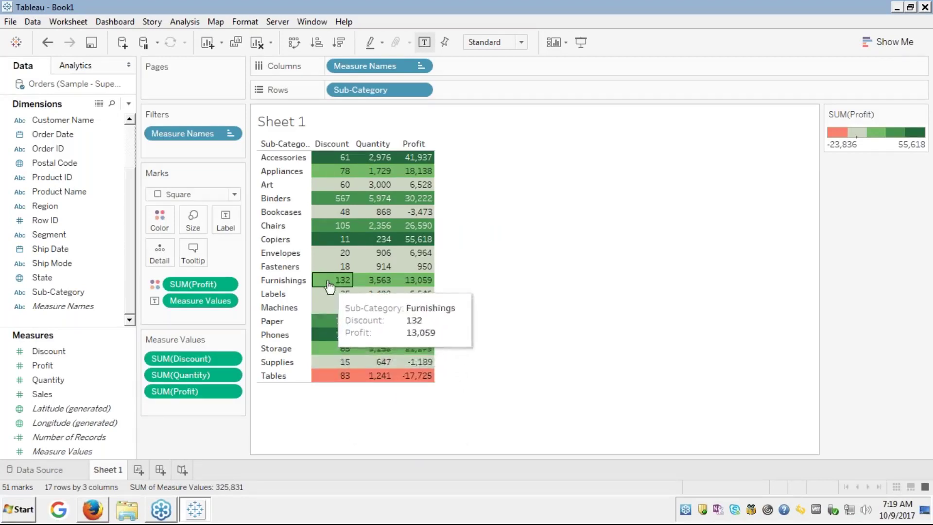
click(343, 213)
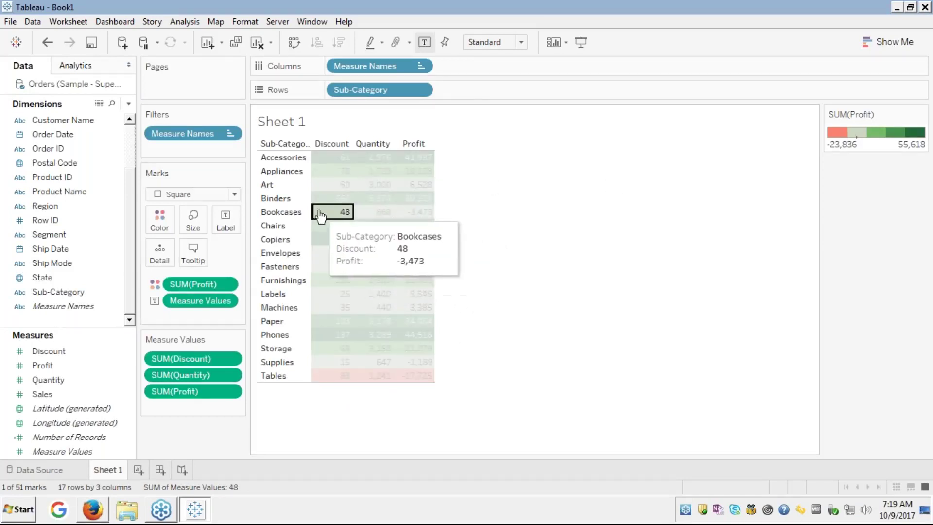
click(341, 213)
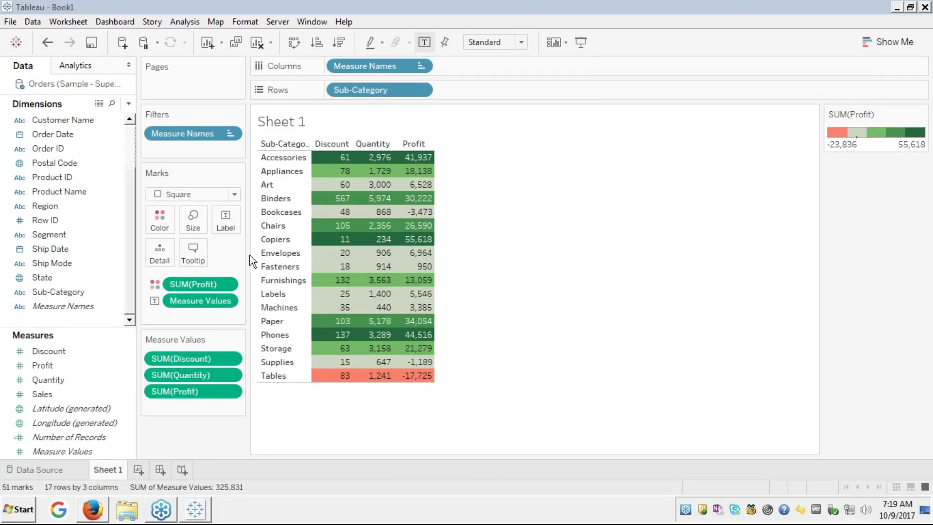
click(701, 119)
Change the table's mark type from Square back to Automatic.
click(234, 196)
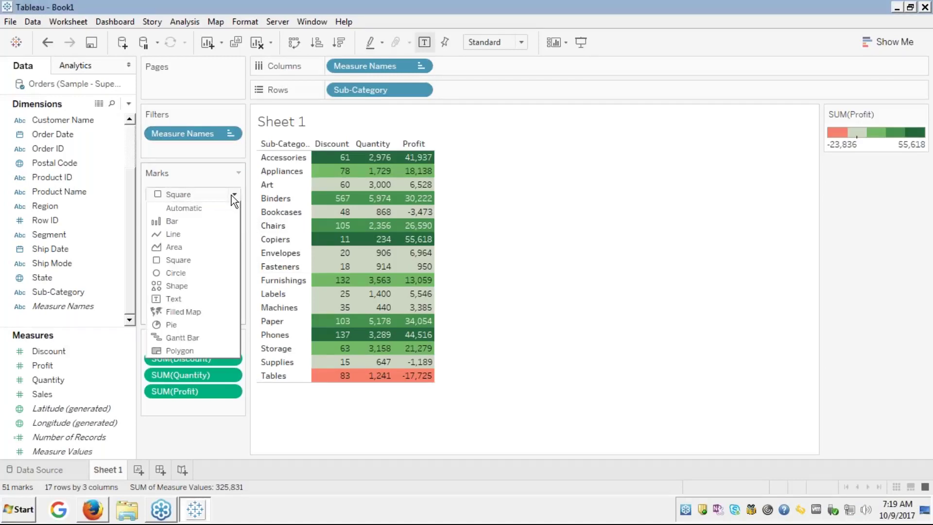
click(208, 209)
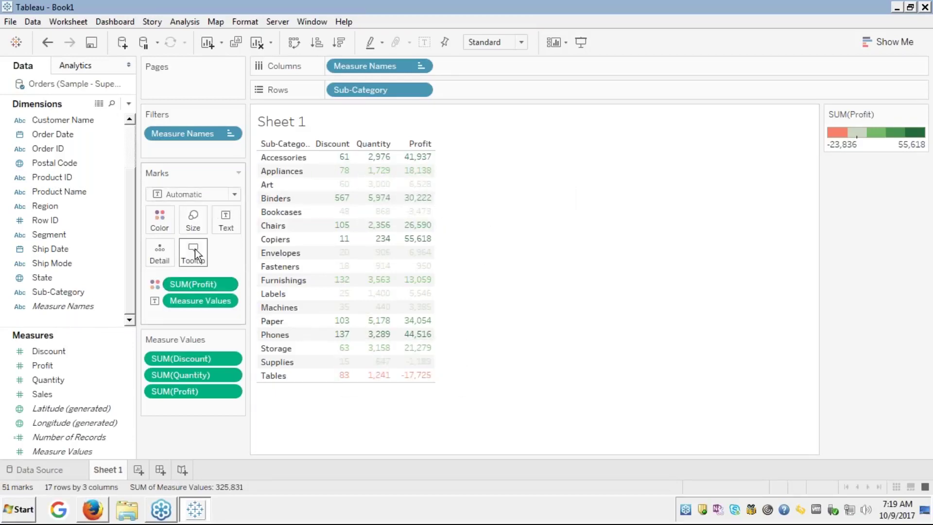
click(165, 221)
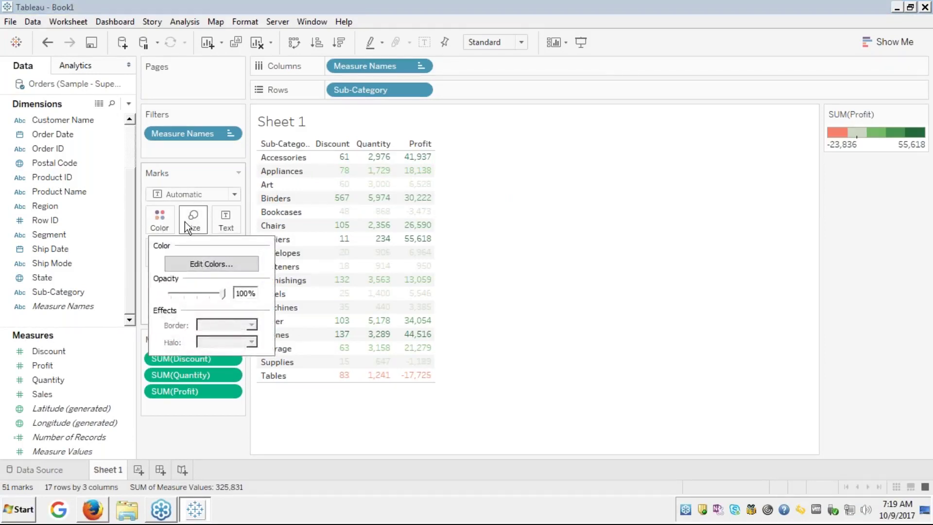
click(334, 436)
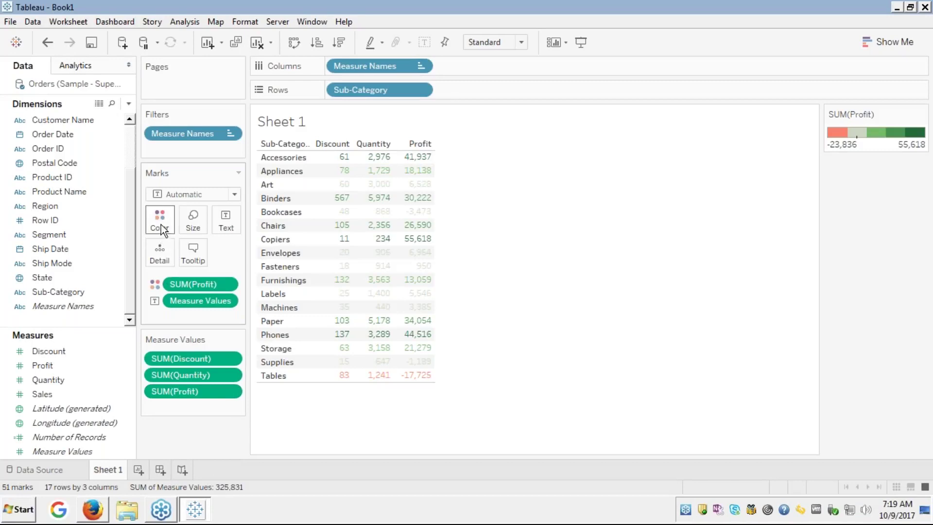
Reduce the stepped Profit color scale to 4 steps, apply it, and change the table's mark type to Square.
mouse_move(348, 326)
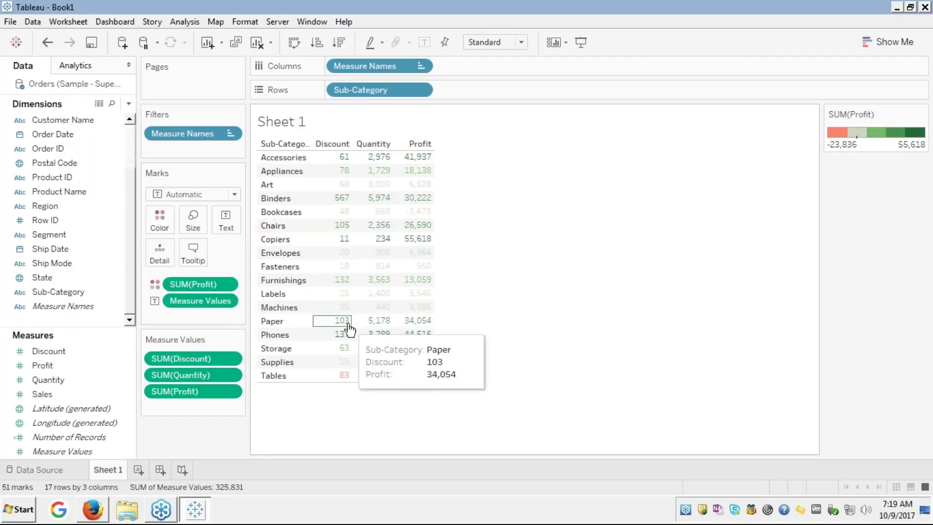
mouse_move(411, 302)
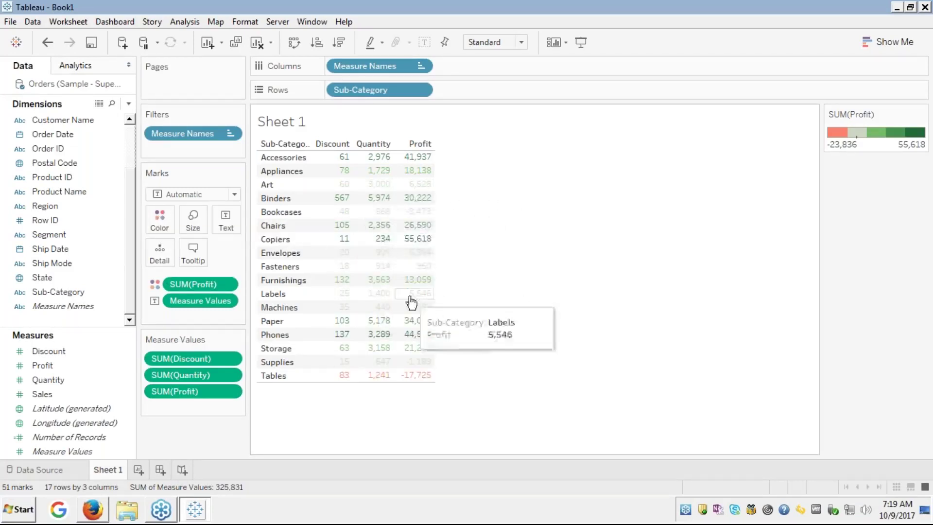
mouse_move(397, 206)
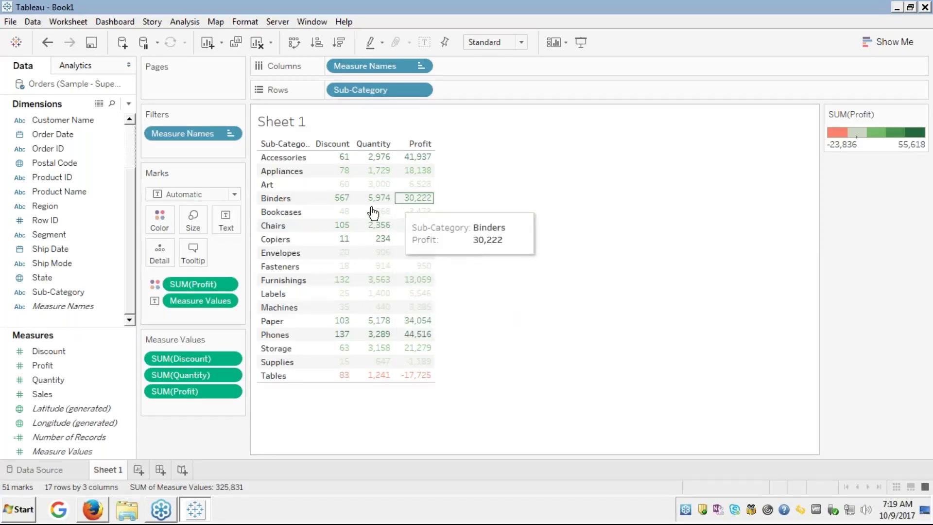
click(165, 220)
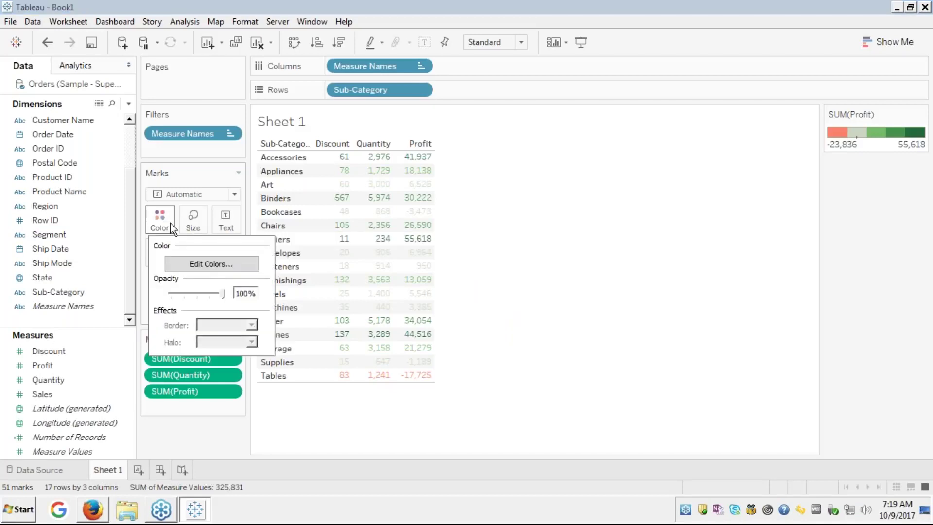
click(202, 263)
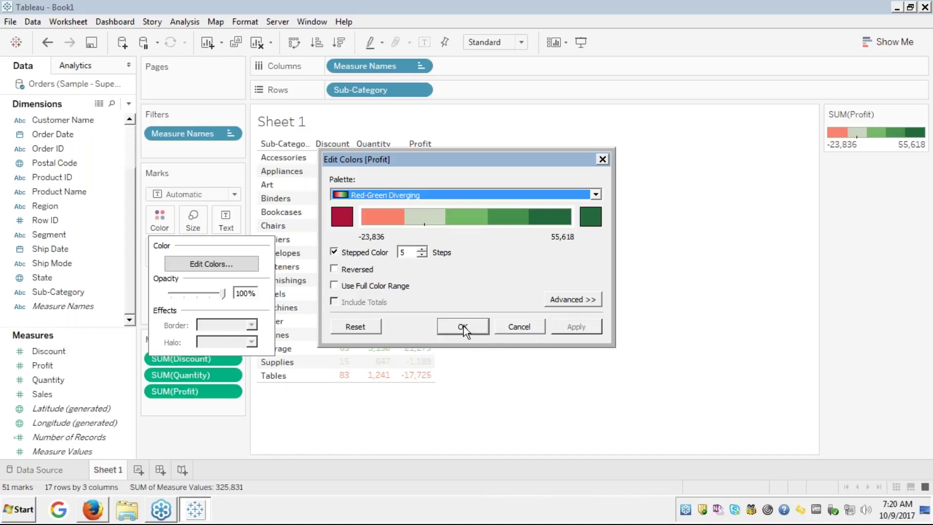
click(422, 255)
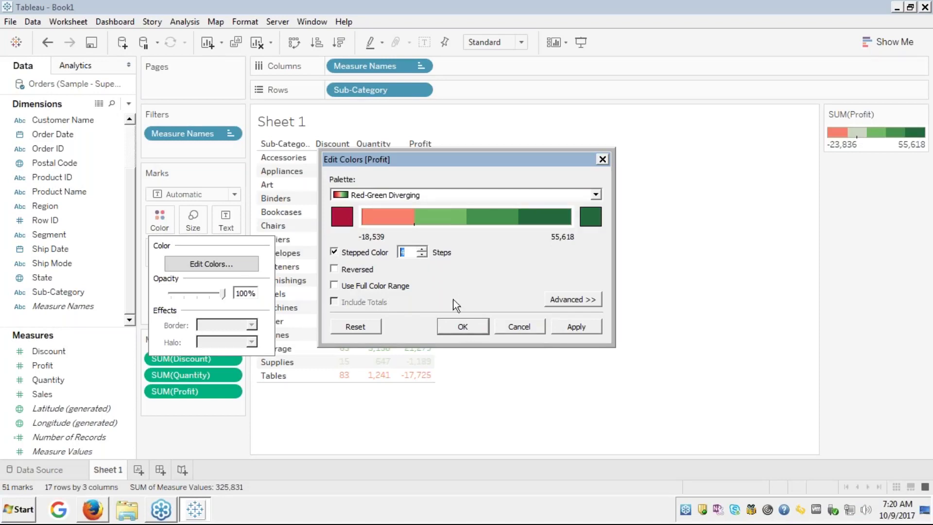
click(567, 330)
click(460, 326)
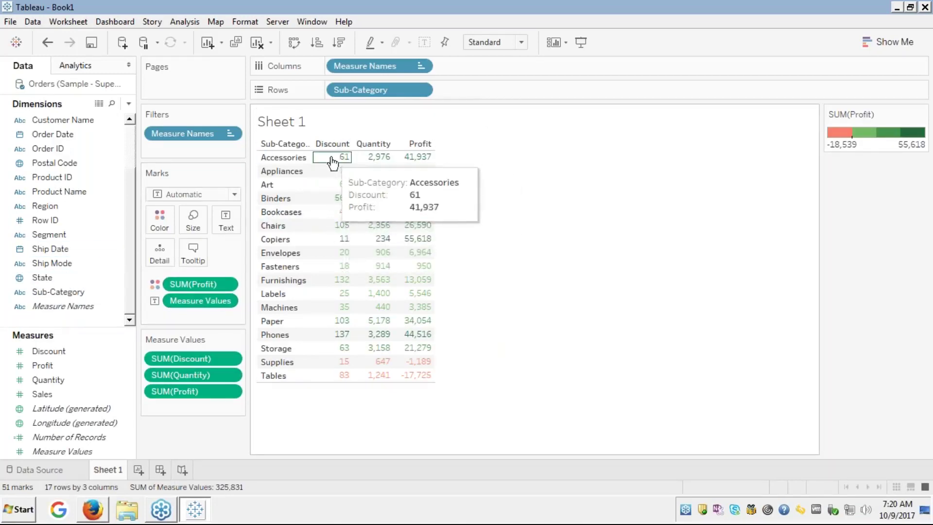
click(235, 194)
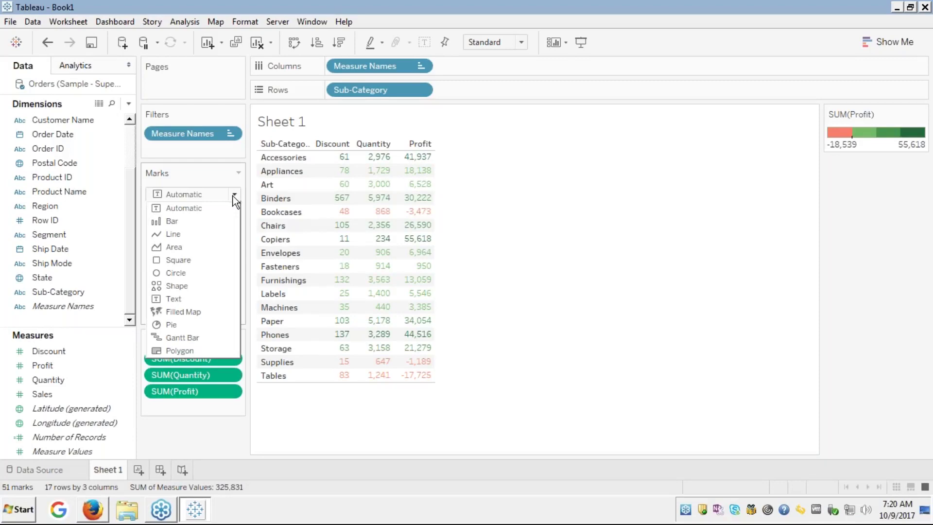
click(179, 260)
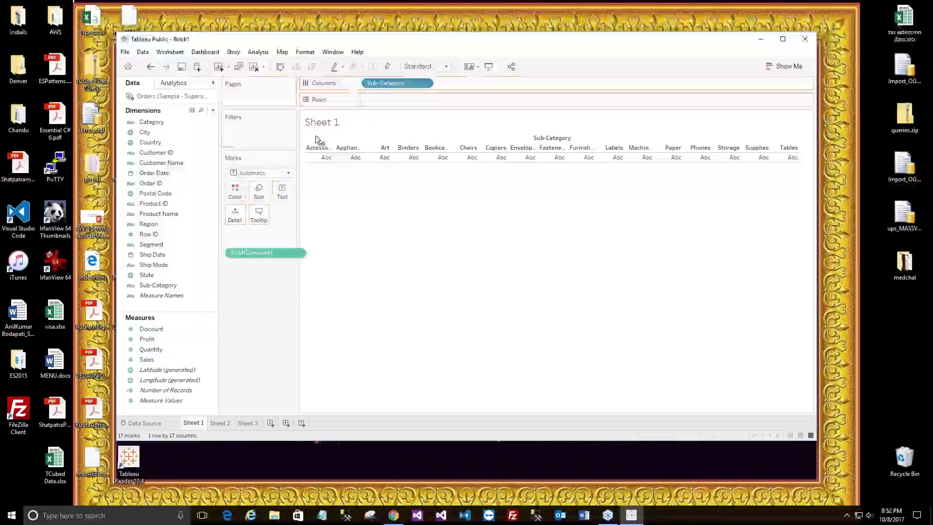
In the Tableau Public workbook, add Discount to the rows of Sheet 1 and view Sheet 2 and Sheet 3.
drag(229, 252, 229, 253)
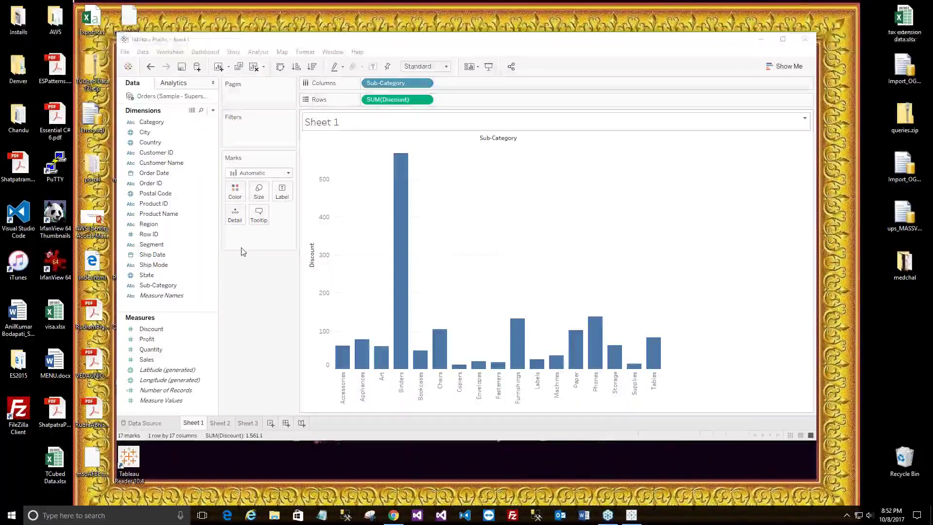
click(220, 423)
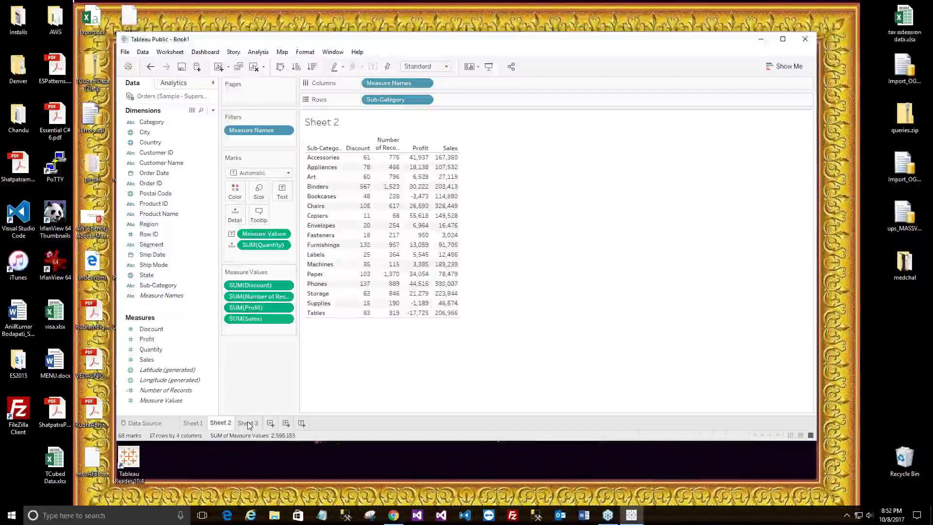
click(248, 423)
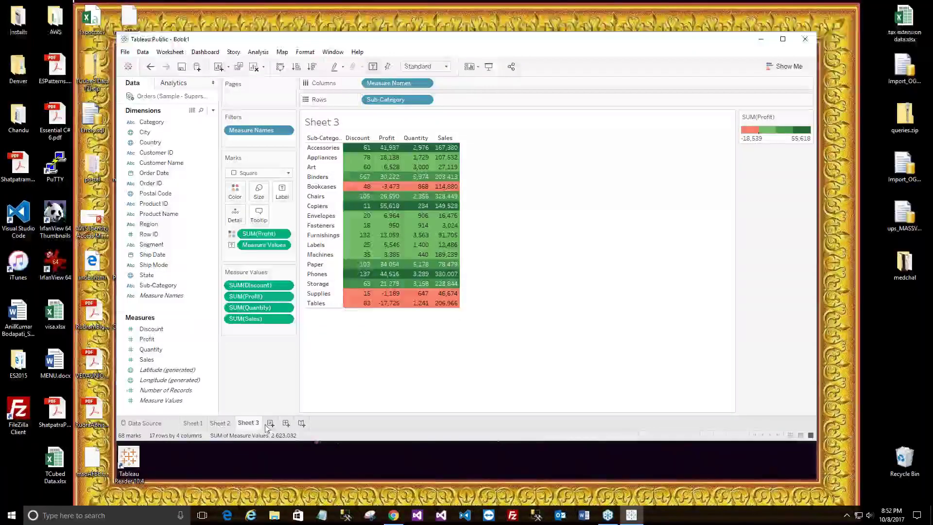
Add a new worksheet and place Discount on Columns and Sub-Category on Rows.
click(270, 423)
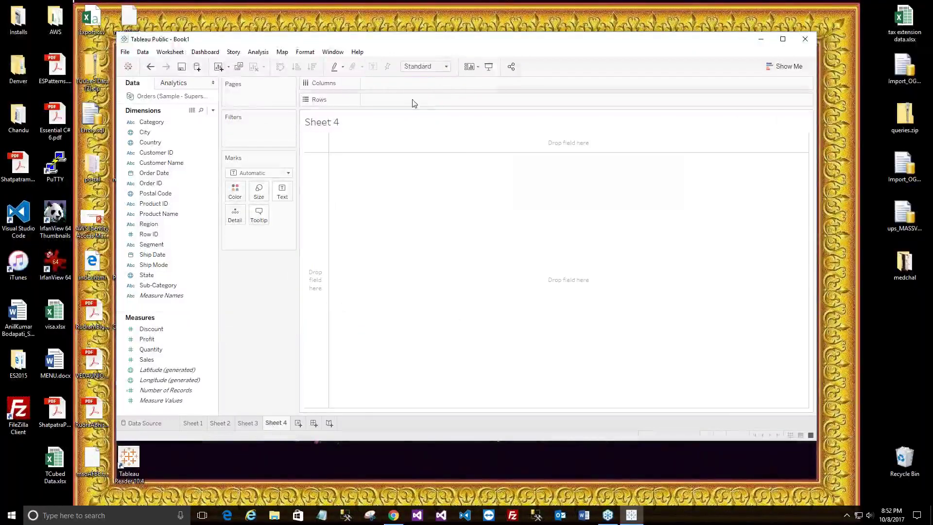
drag(151, 329, 367, 83)
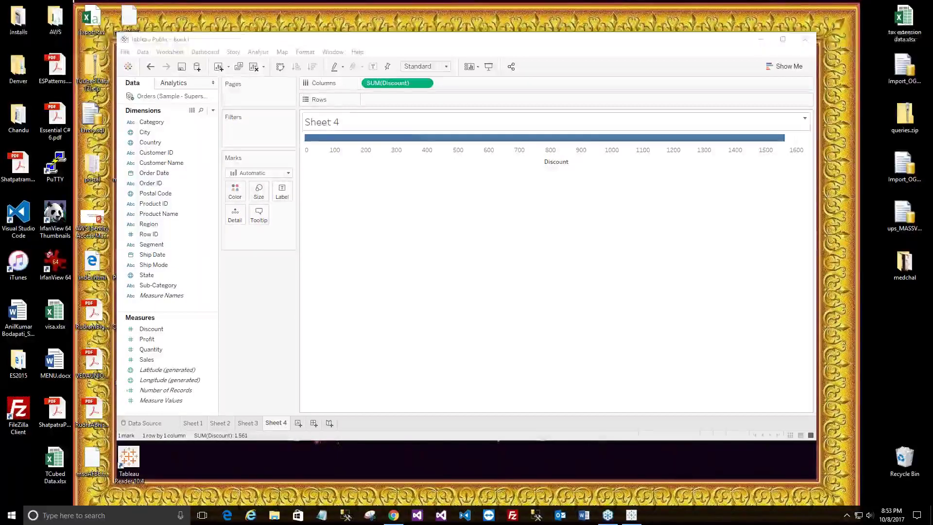
drag(165, 235, 166, 232)
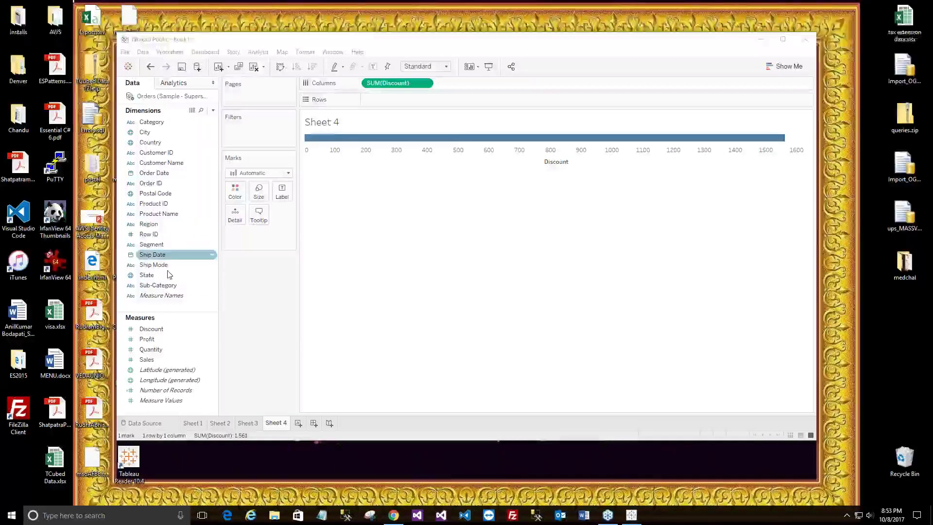
drag(158, 285, 378, 100)
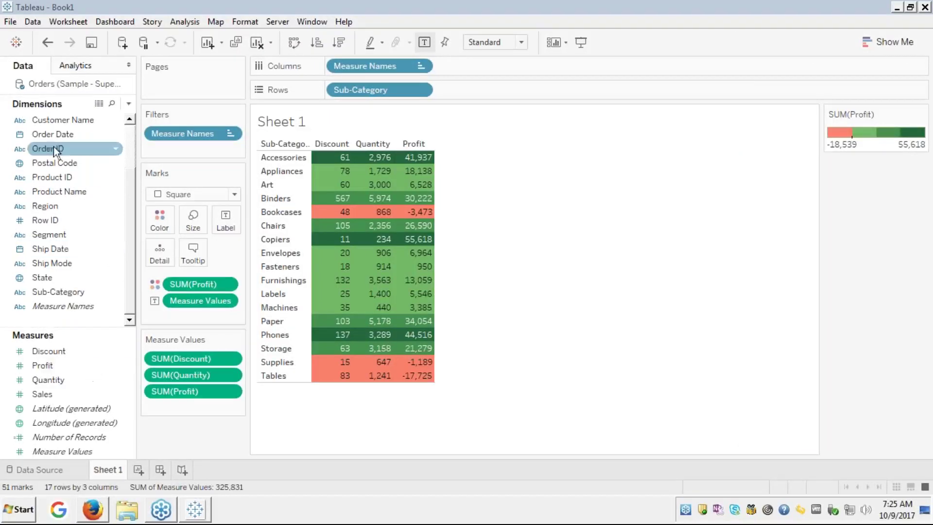
In the desktop Tableau workbook, examine the Orders source data across to the Profit column and down its rows, and return to Sheet 1.
click(30, 470)
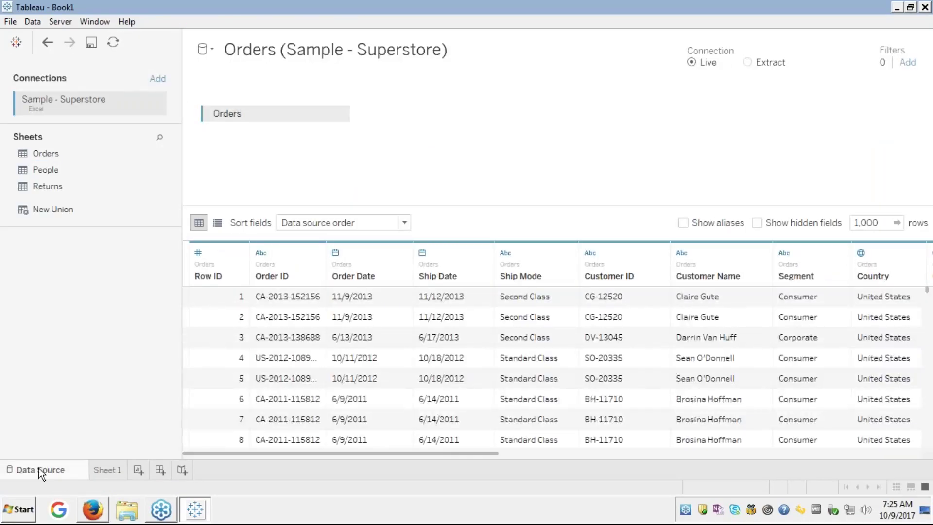
click(692, 299)
key(Right)
key(Right)
key(Right)
key(Right)
key(Right)
key(Right)
key(Right)
key(Right)
key(Right)
key(Right)
key(Right)
key(Right)
key(Right)
key(Right)
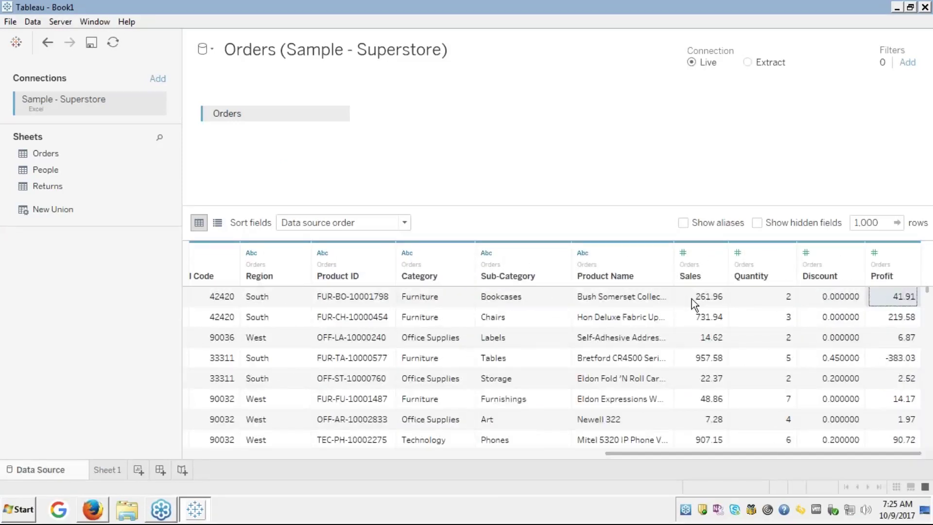
key(Down)
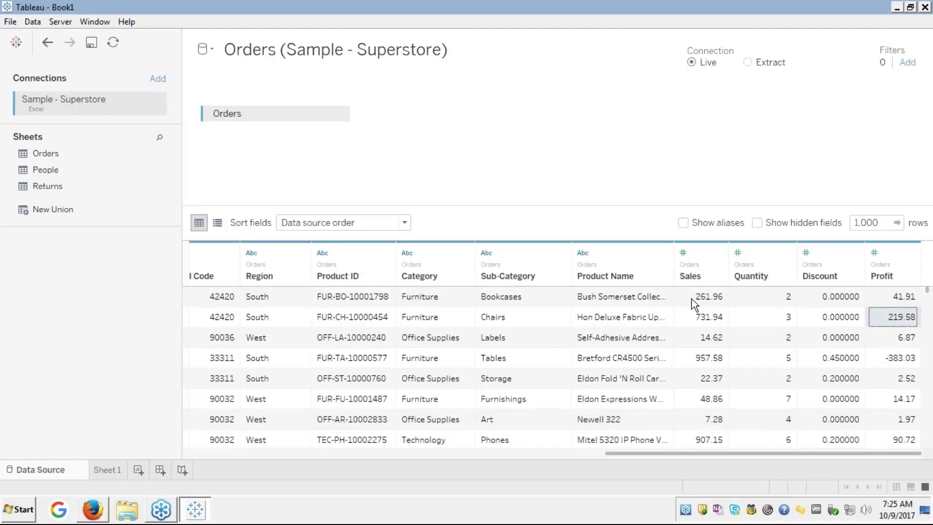
key(Down)
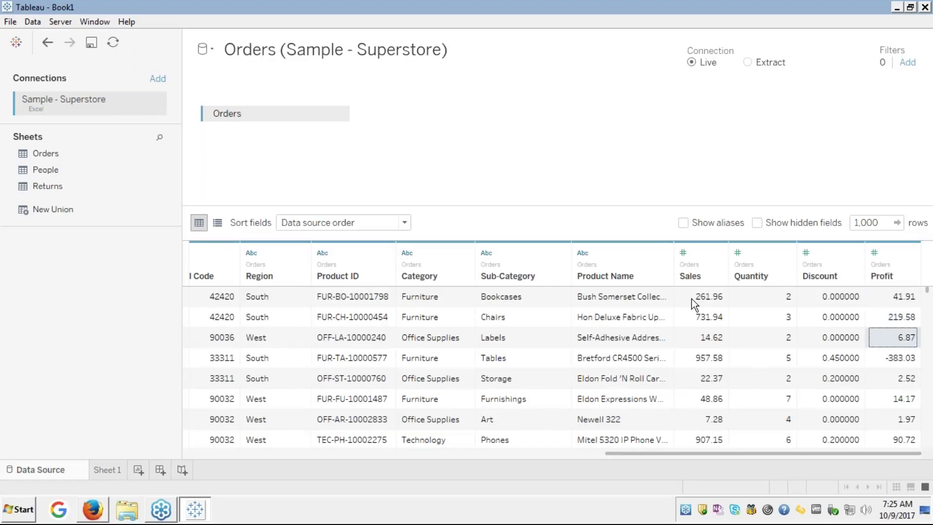
key(Down)
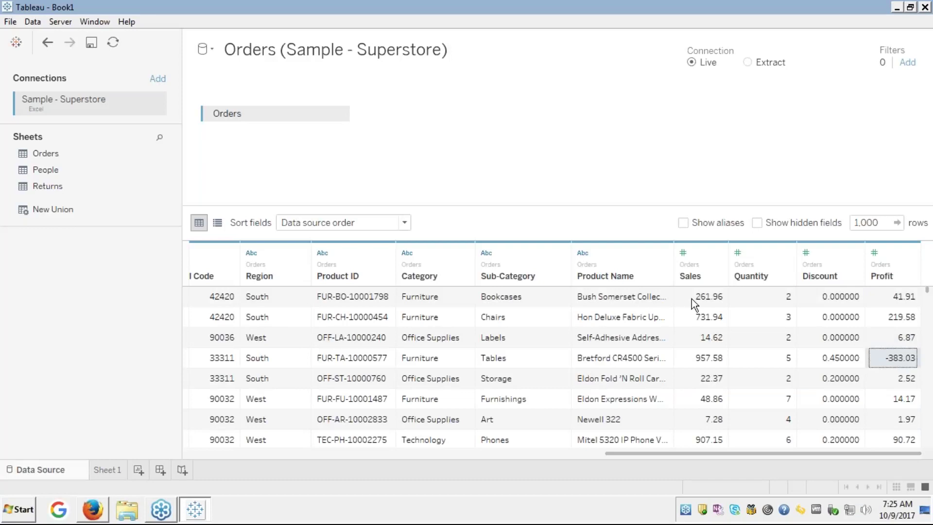
key(Down)
key(Down)
key(Down)
key(Down)
key(Down)
key(Down)
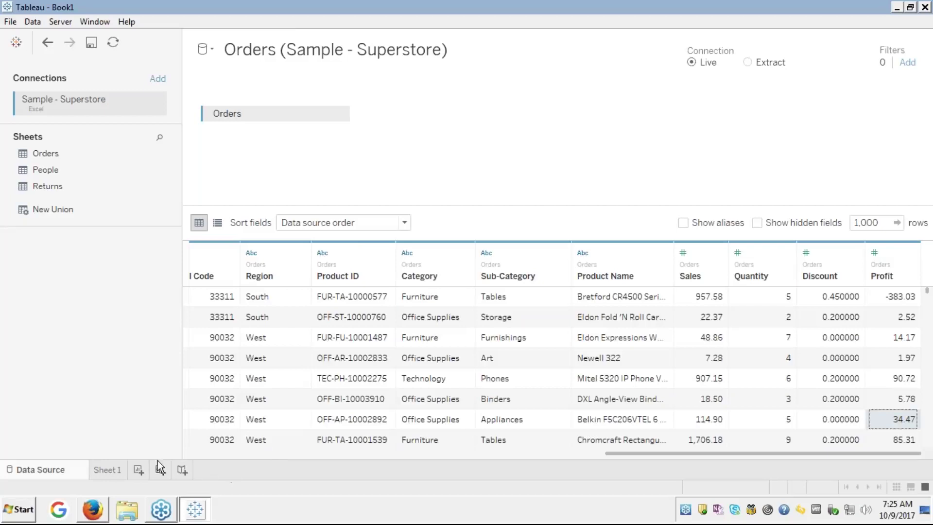
click(108, 470)
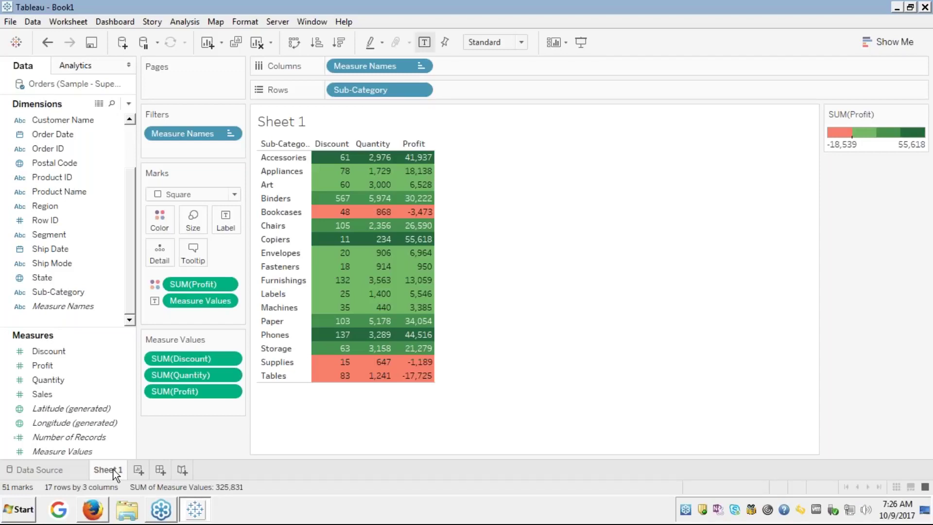
Compare the individual Orders source rows with the aggregated Discount, Quantity and Profit cells on Sheet 1.
mouse_move(428, 323)
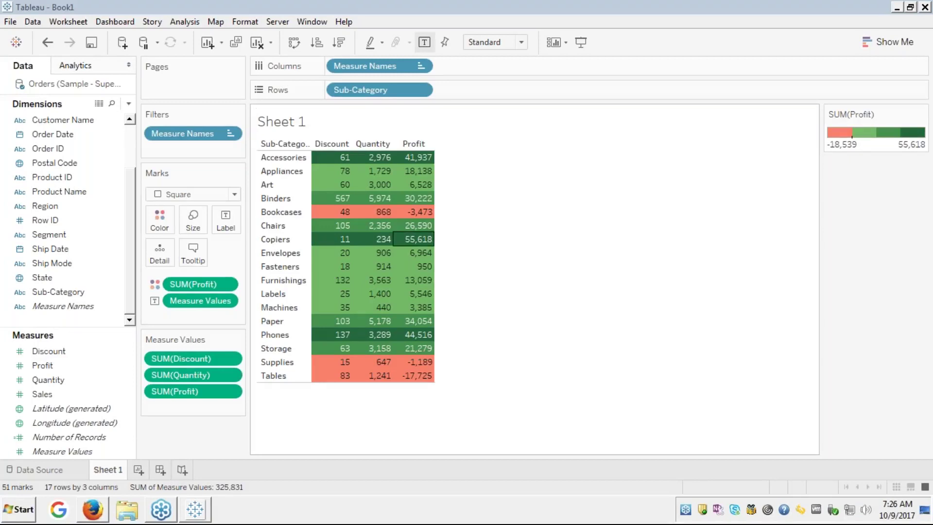
click(45, 470)
click(45, 471)
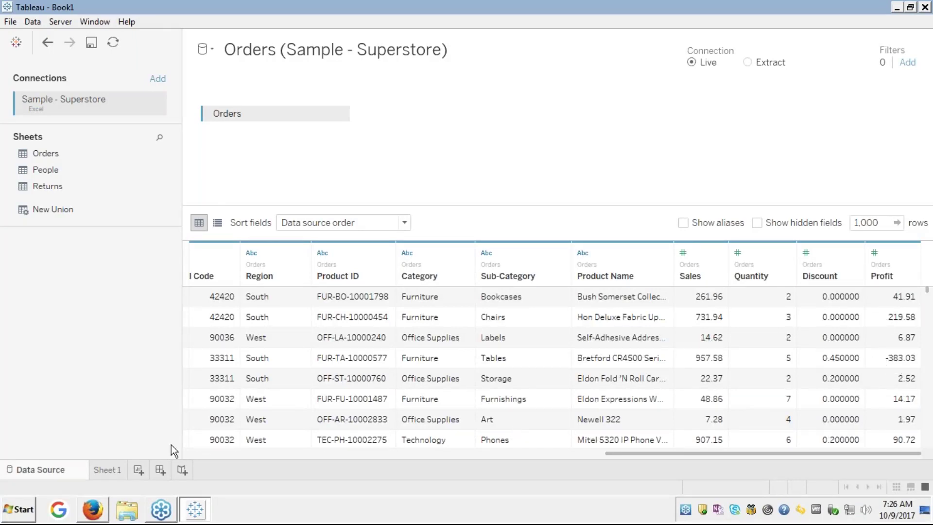
click(107, 470)
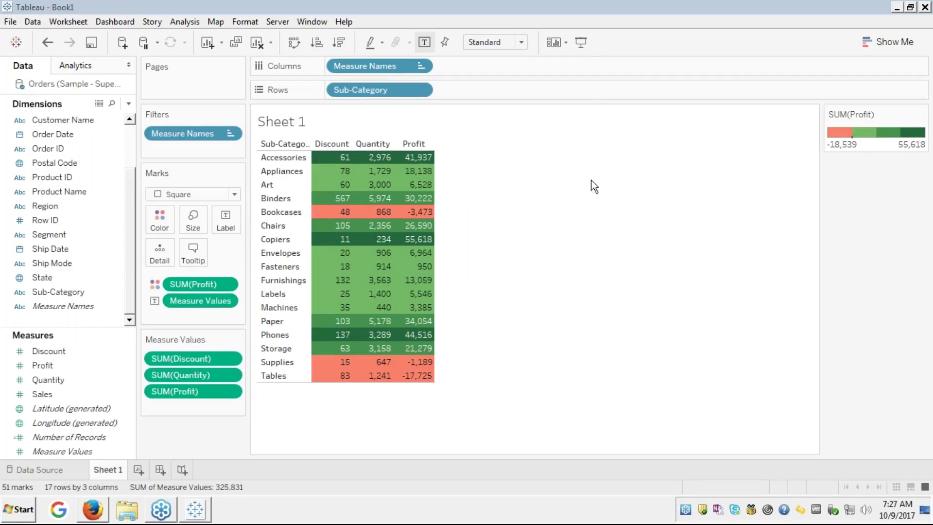
click(697, 113)
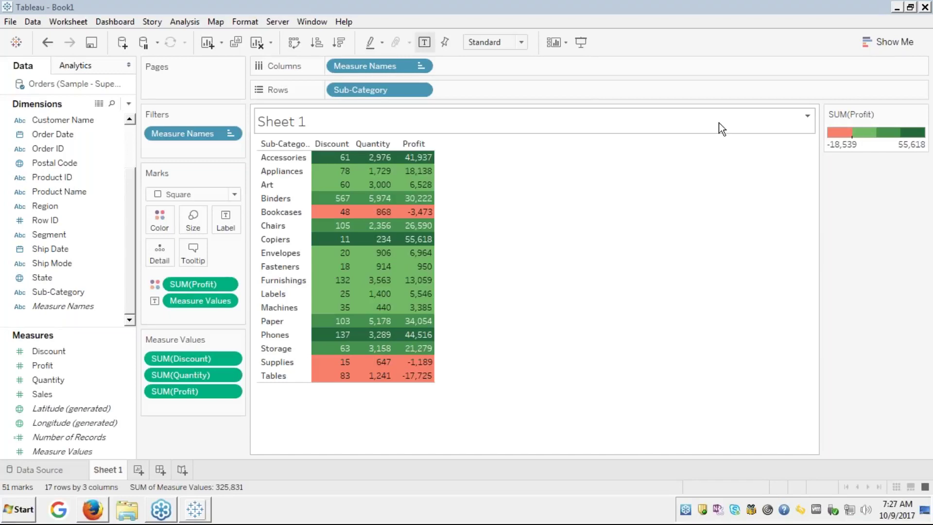
mouse_move(381, 212)
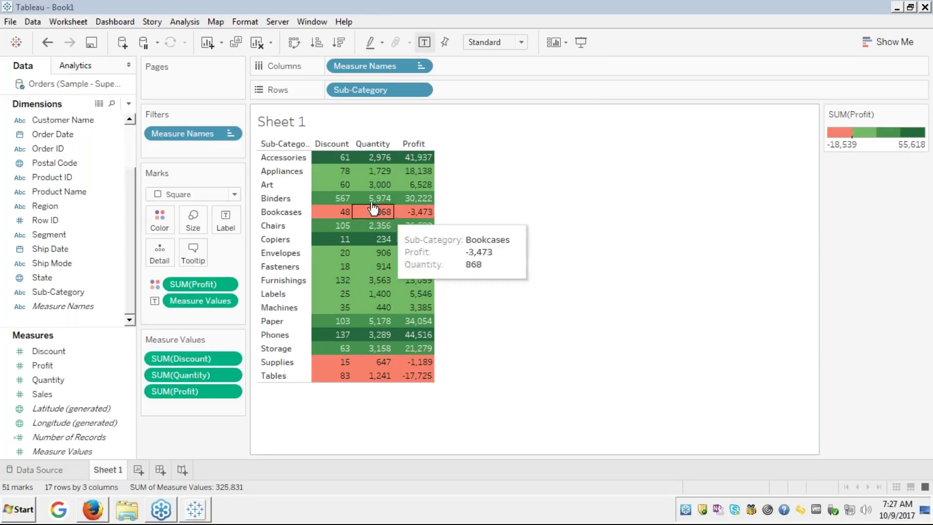
mouse_move(422, 218)
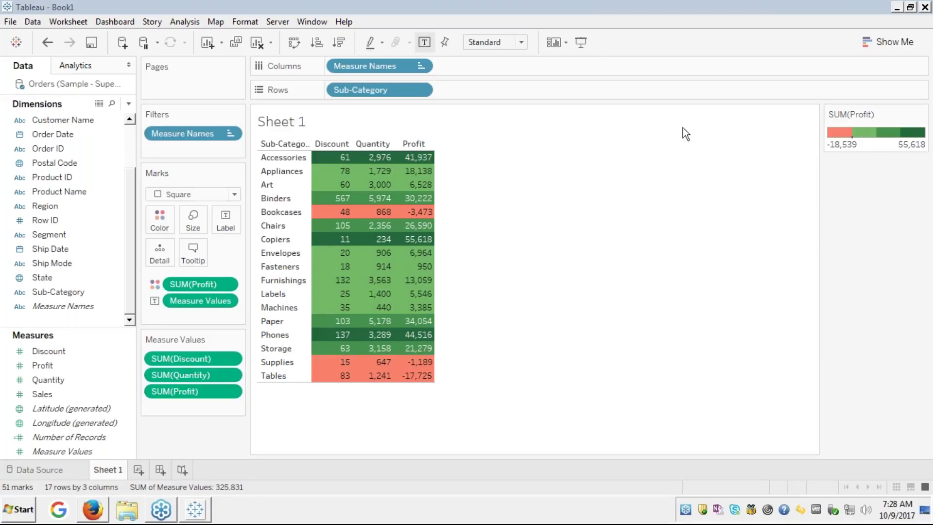
click(698, 115)
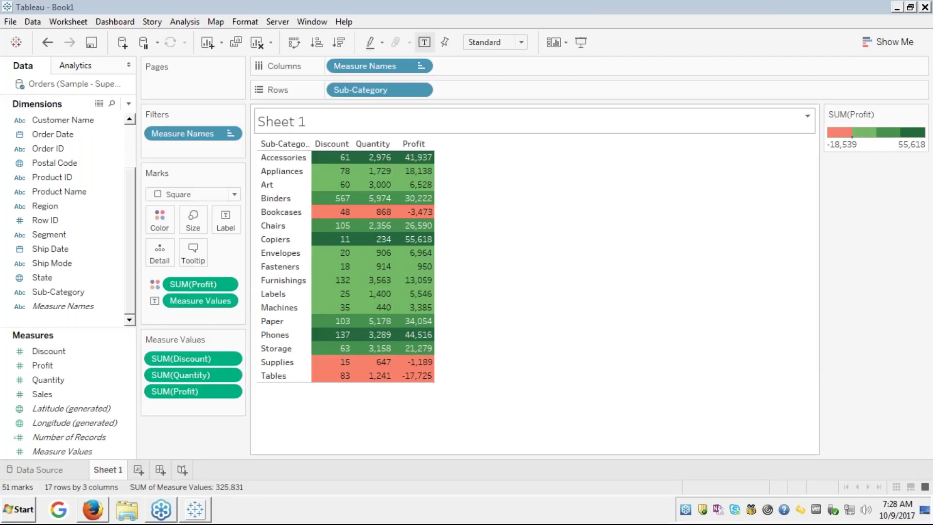
click(567, 227)
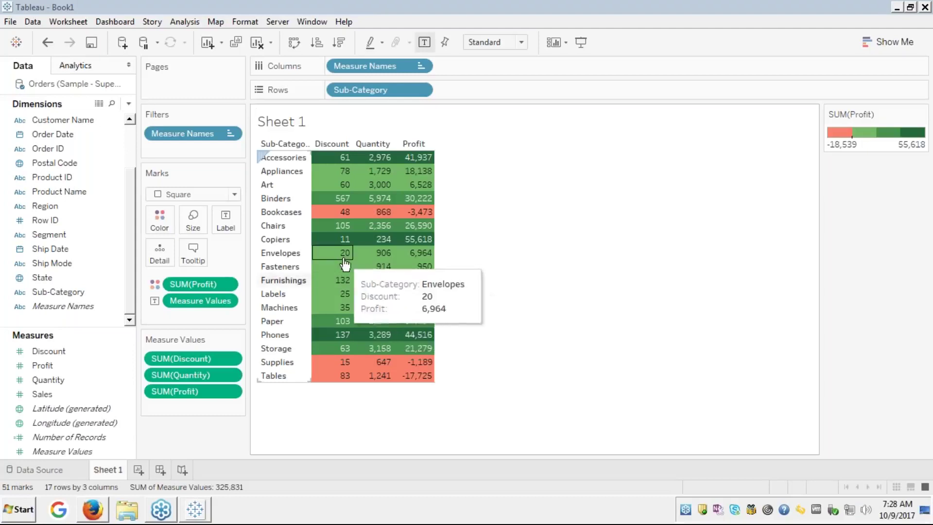
mouse_move(338, 287)
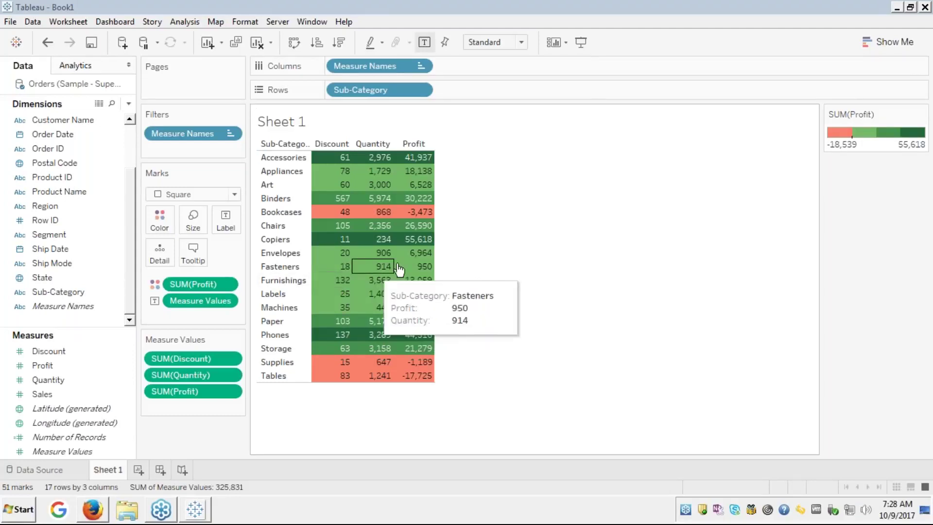
Turn off Aggregate Measures for the Sub-Category table and open the Show Me chart suggestions.
click(188, 22)
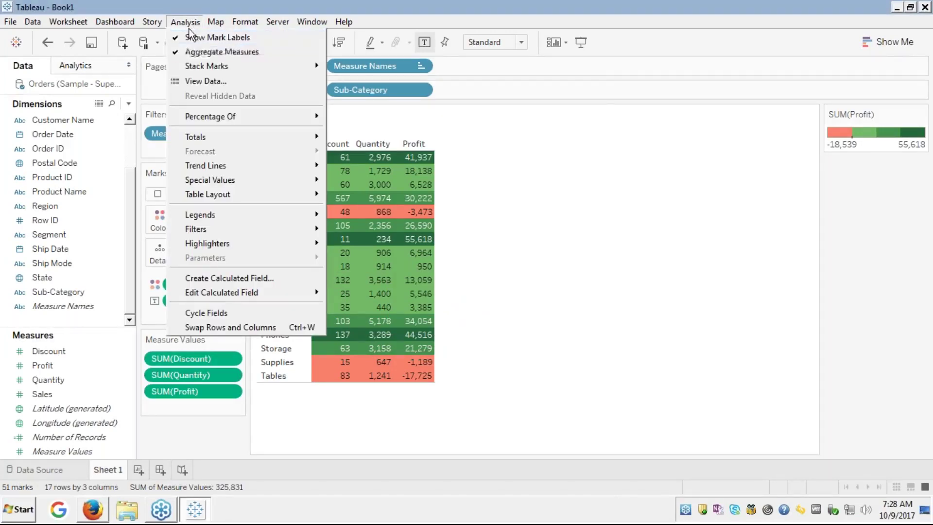
click(191, 55)
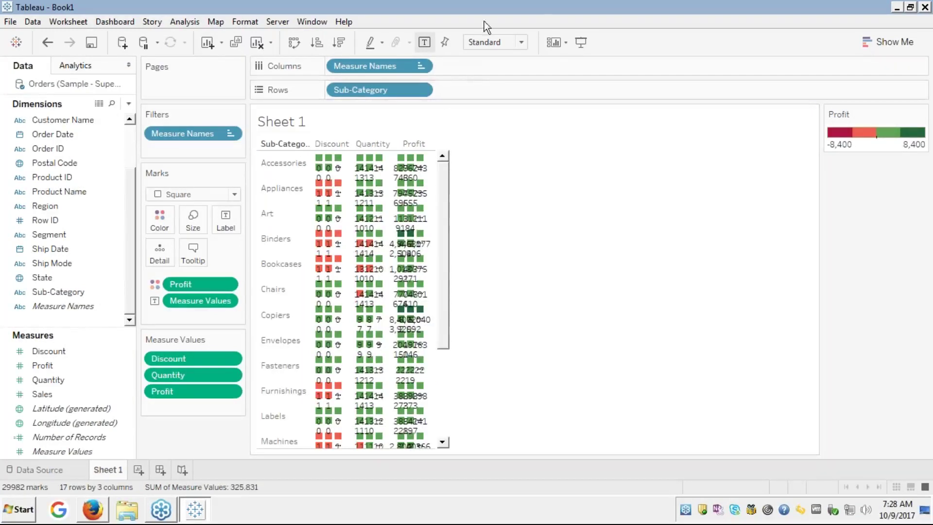
click(871, 41)
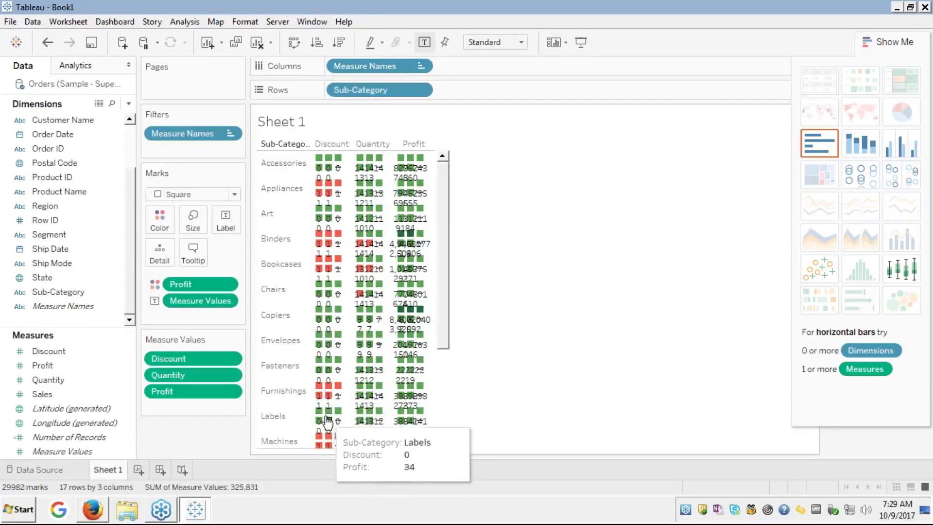
Remove Sub-Category from Rows and Profit from Color in the disaggregated table.
scroll(449, 372, down, 5)
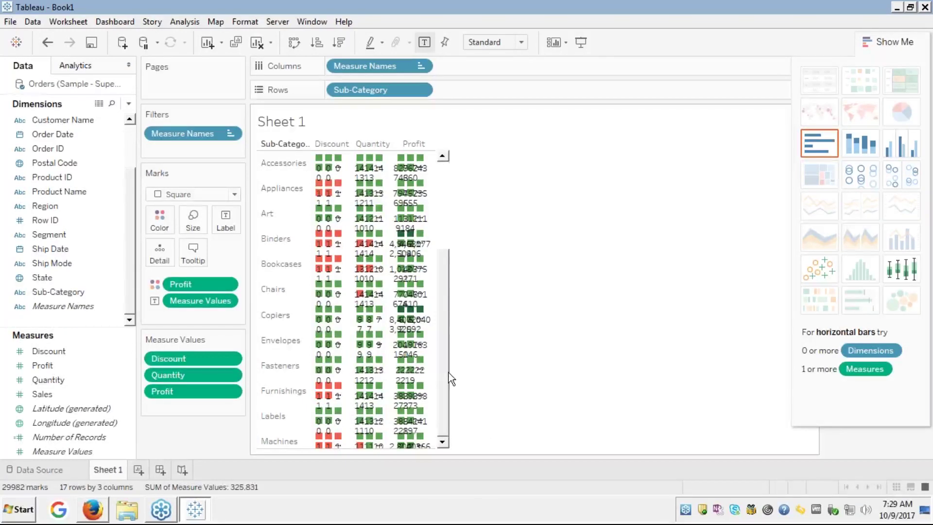
mouse_move(335, 421)
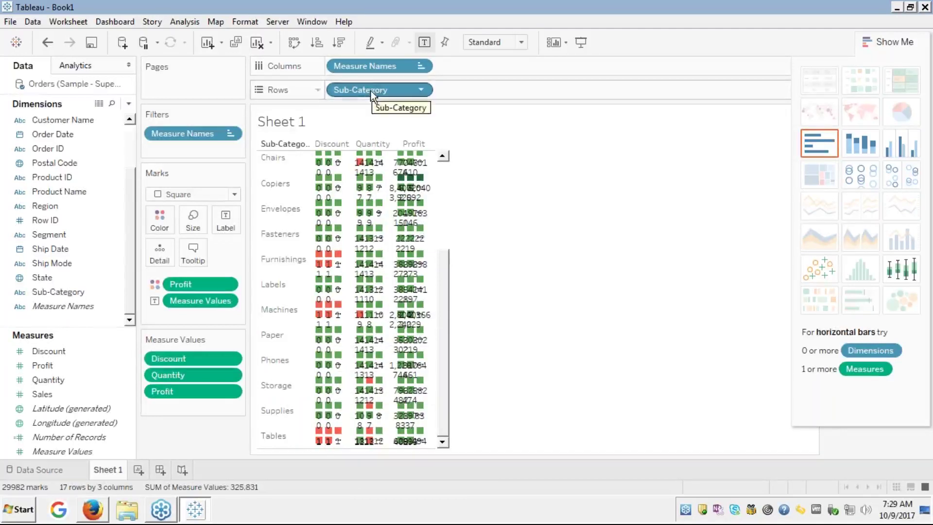
drag(372, 93, 103, 166)
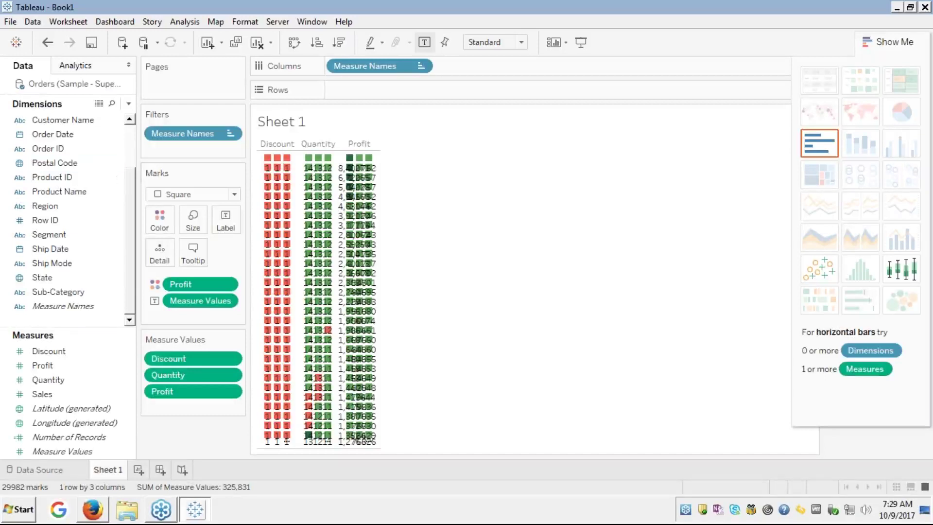
mouse_move(267, 174)
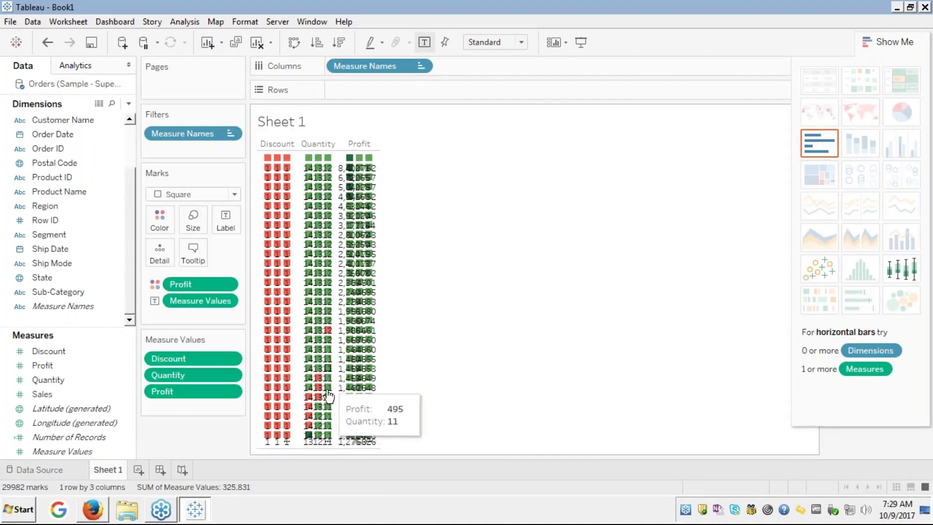
drag(220, 287, 97, 263)
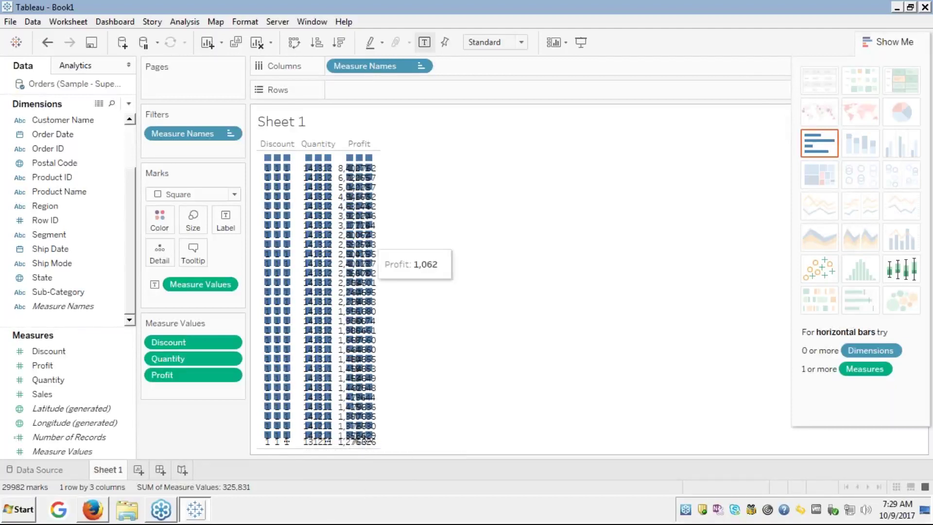
Turn Aggregate Measures back on for Sheet 1 and briefly view the underlying Orders data.
click(185, 25)
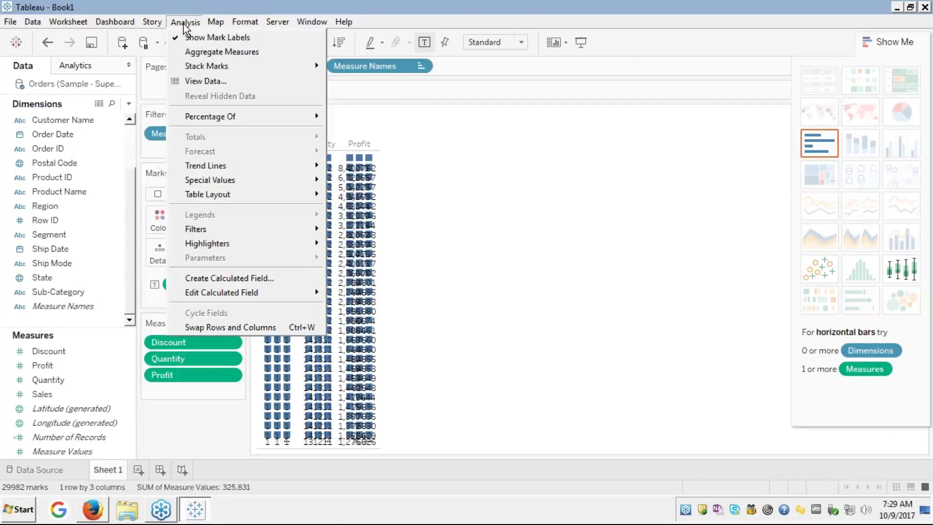
click(205, 54)
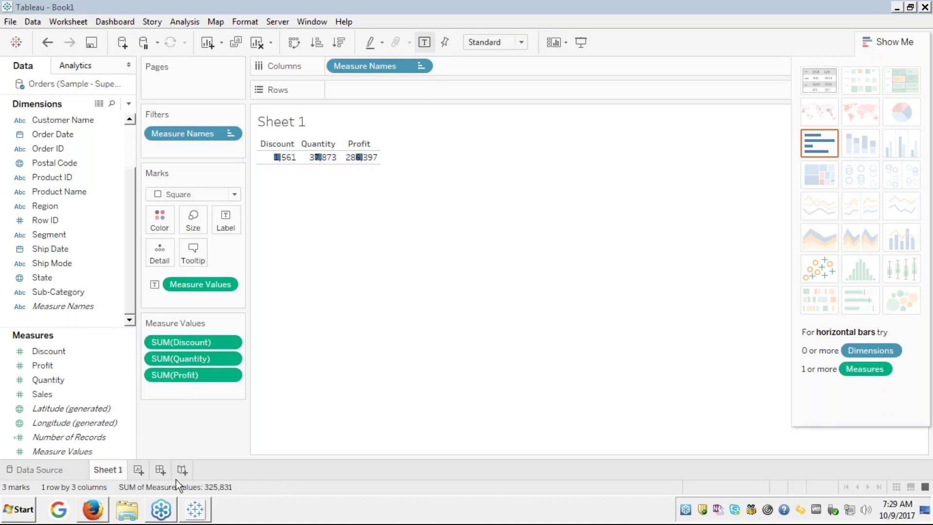
click(100, 104)
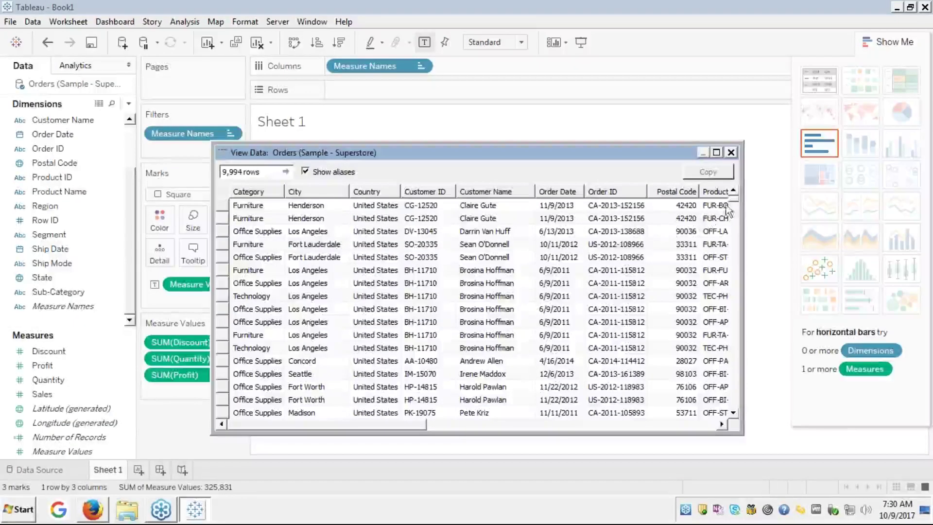
click(732, 153)
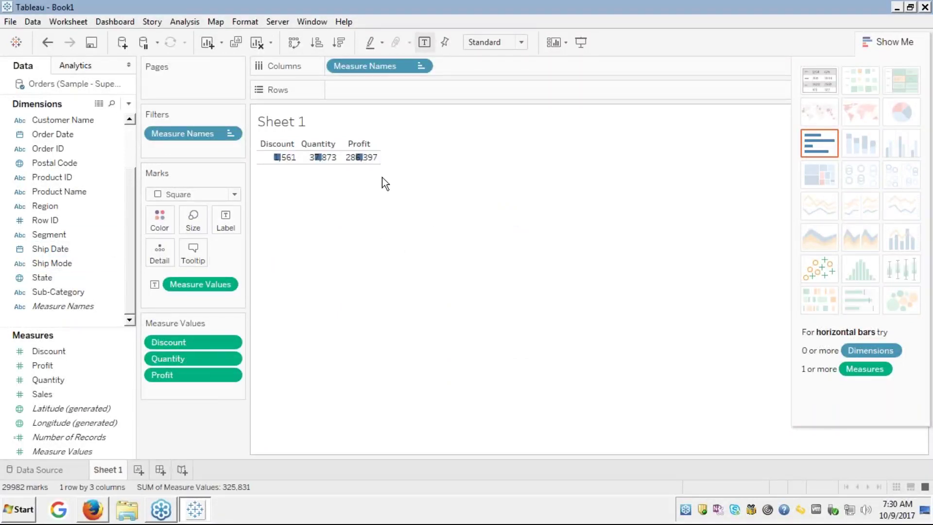
Undo the recent changes back to the aggregated Sub-Category table colored by summed Profit.
key(ctrl+y)
key(ctrl+y)
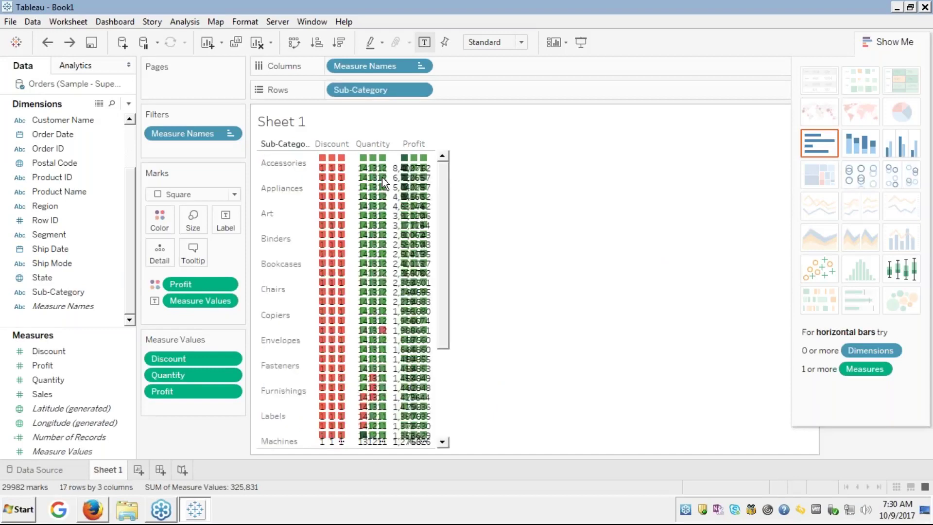
key(ctrl+y)
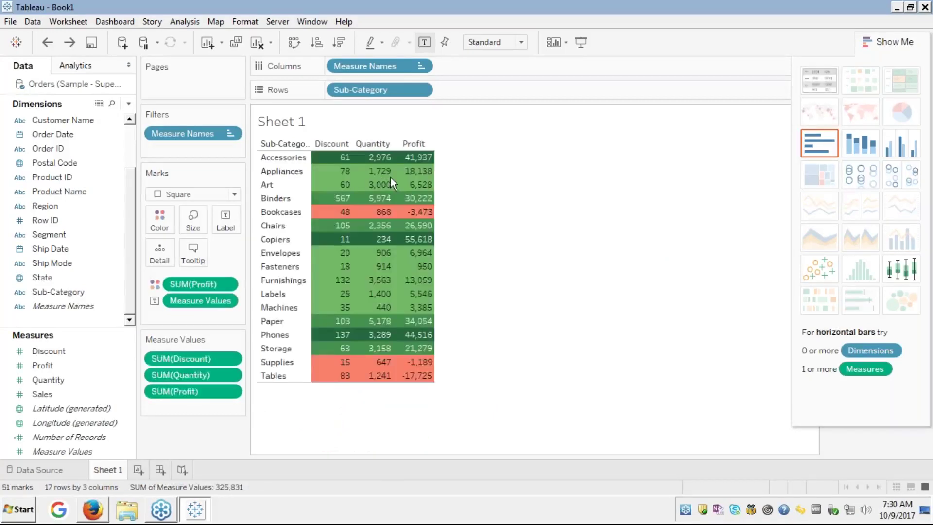
right_click(453, 179)
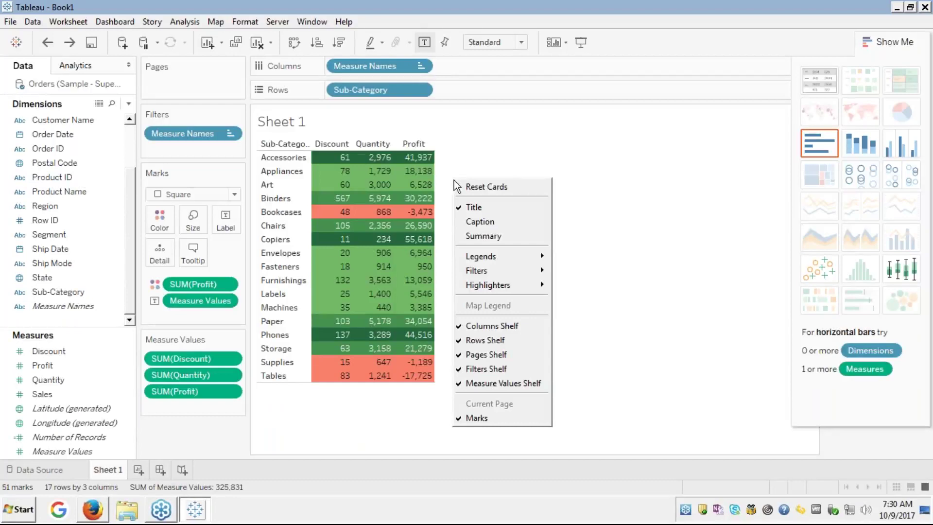
click(389, 122)
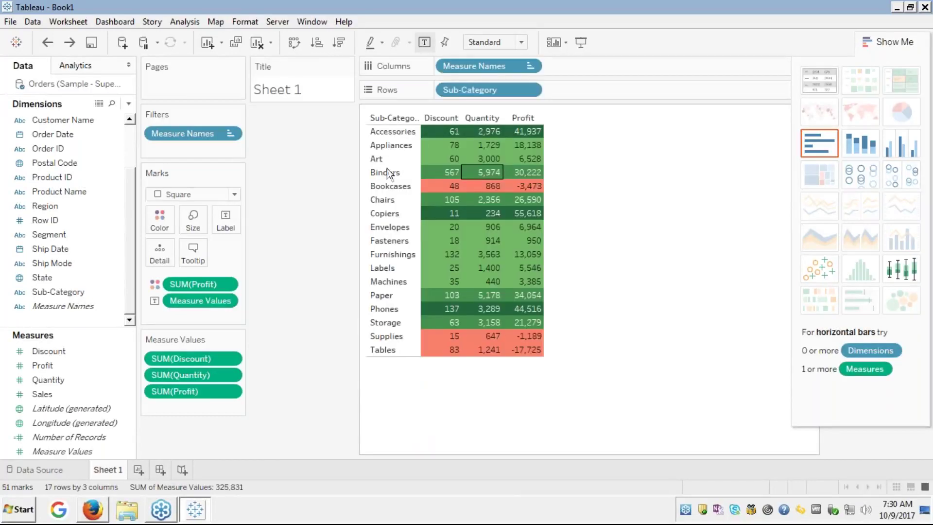
View the data behind the Binders Quantity cell in a maximized window and examine its summary row.
click(468, 174)
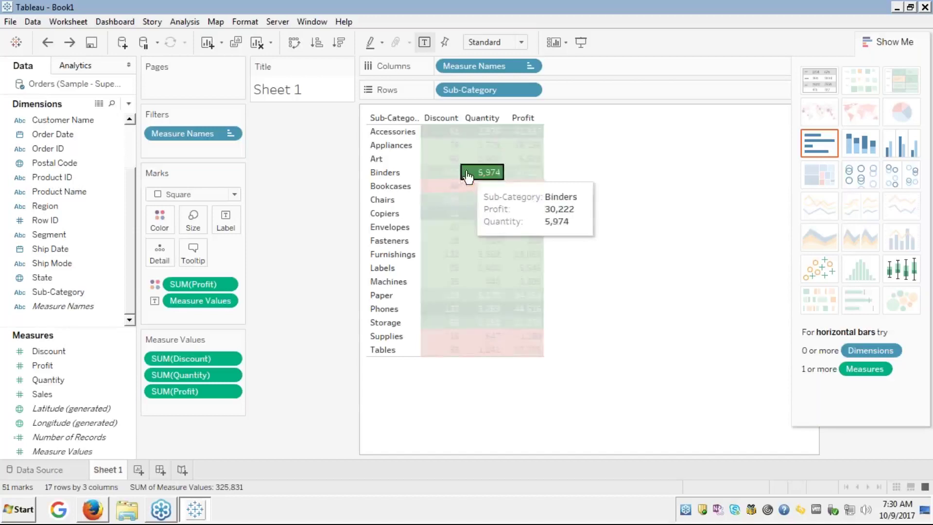
right_click(468, 174)
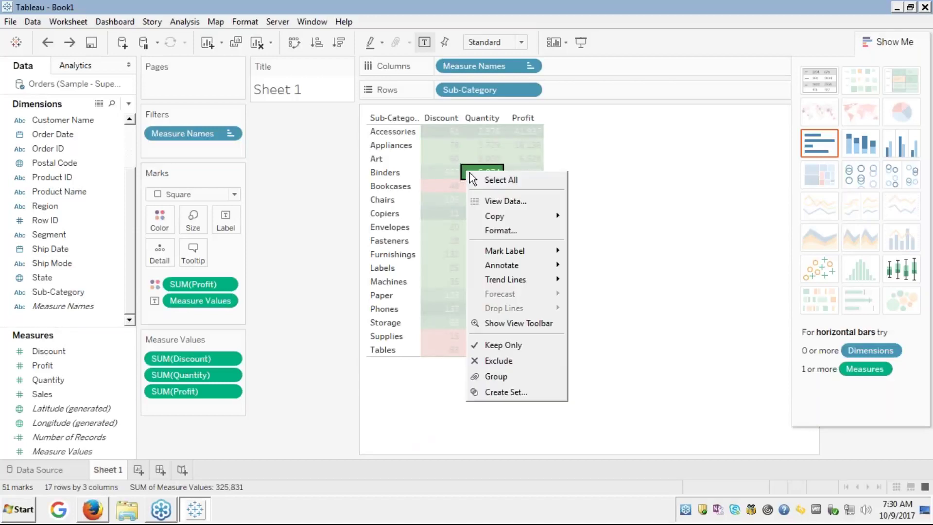
click(488, 200)
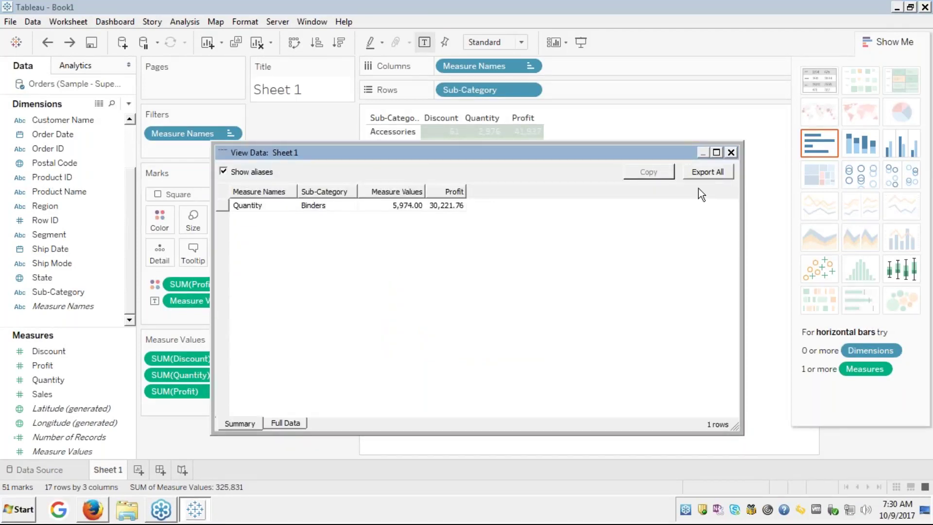
click(717, 153)
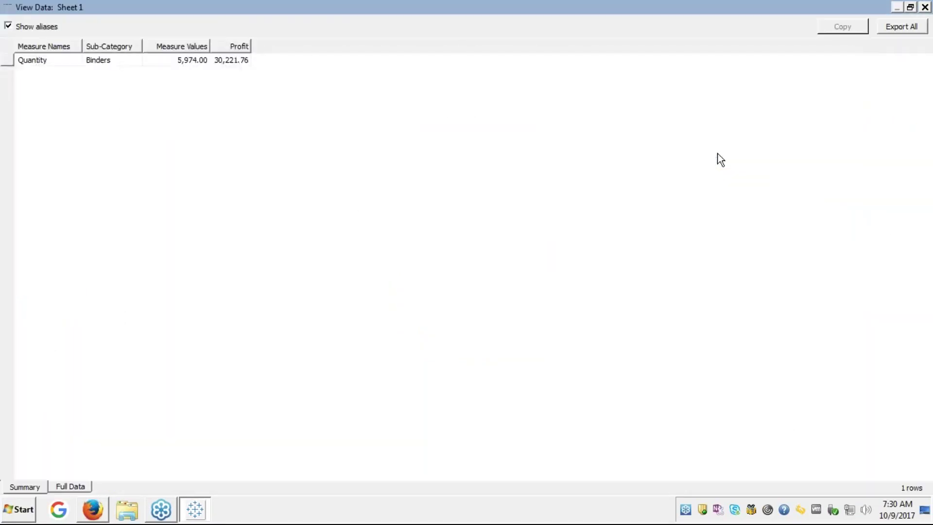
click(56, 61)
click(104, 62)
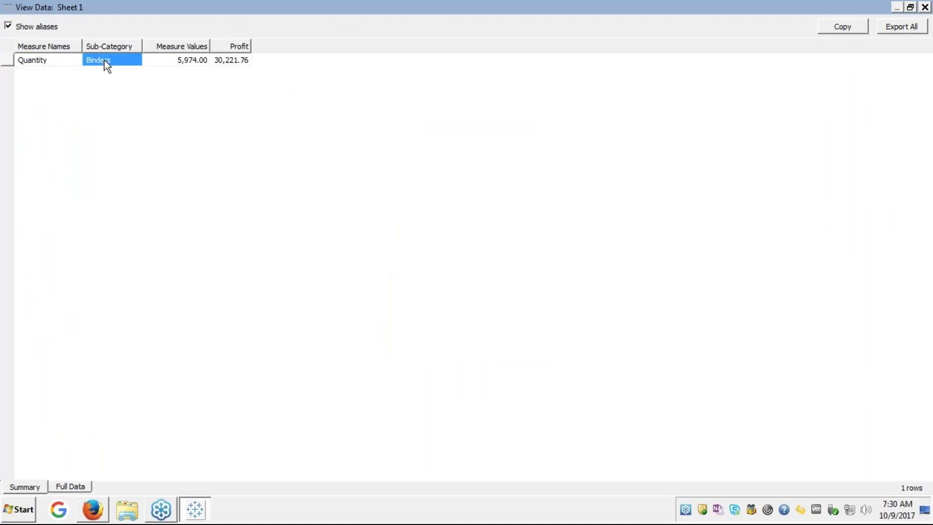
click(190, 63)
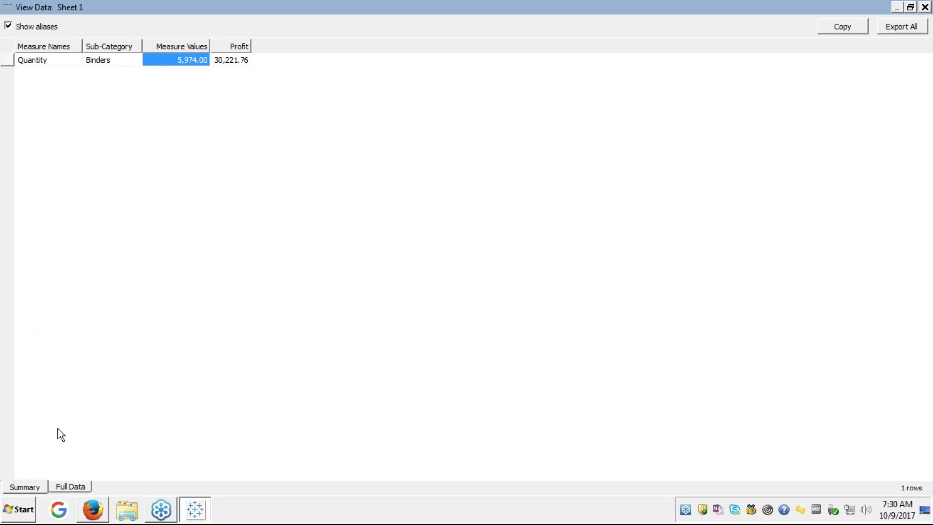
Show the full data behind the Binders cell and examine the first record's columns across to Sales.
click(68, 487)
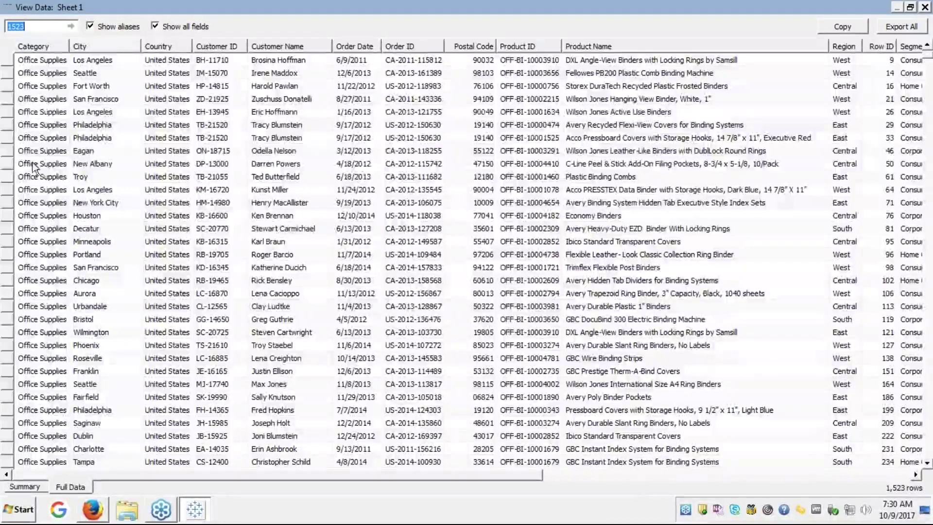
click(45, 62)
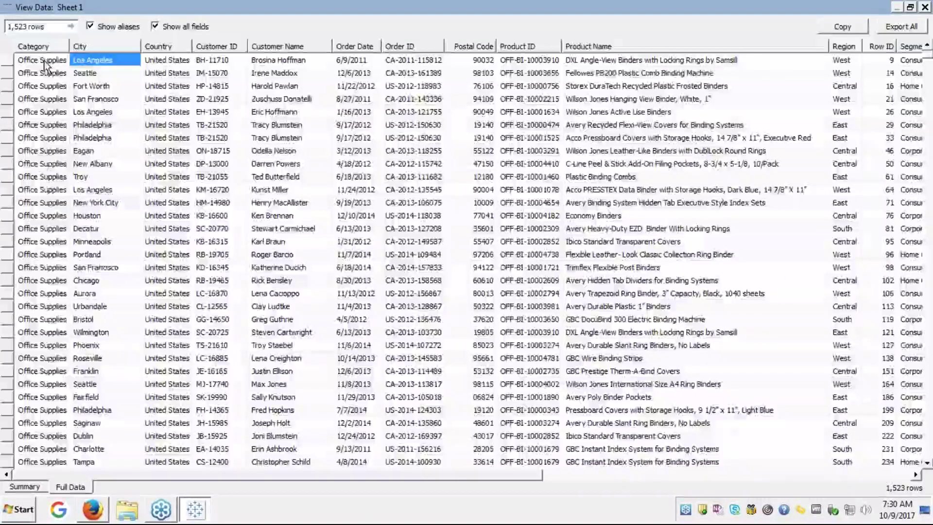
key(Right)
key(Right)
key(Right)
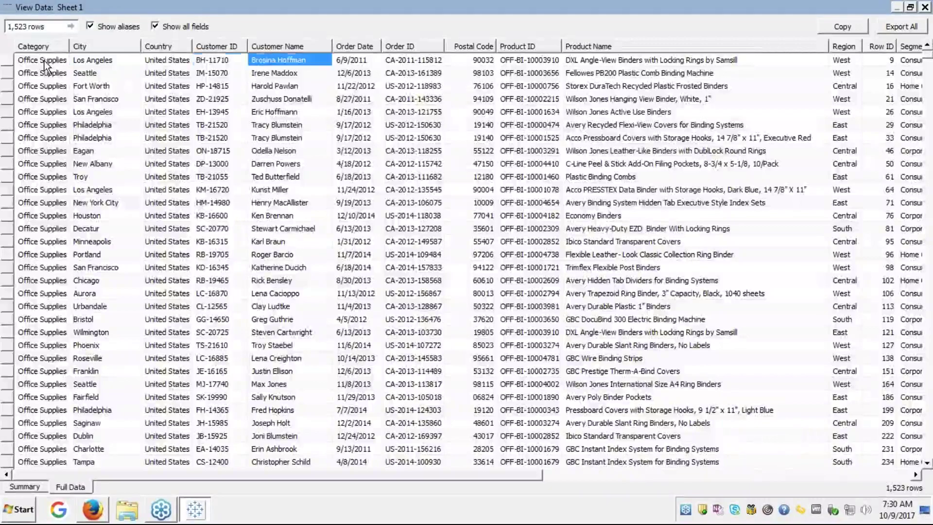
key(Right)
key(Right)
key(Right)
key(Right)
key(Right)
key(Right)
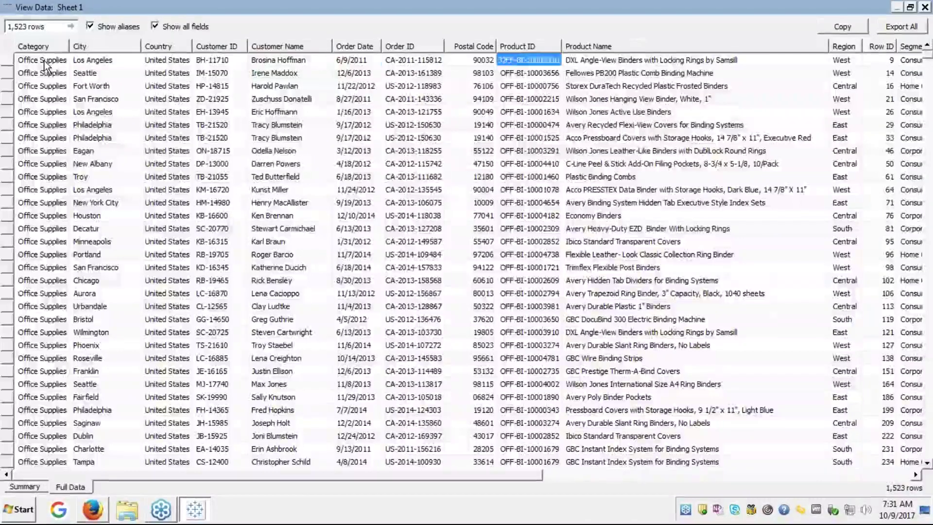
key(Right)
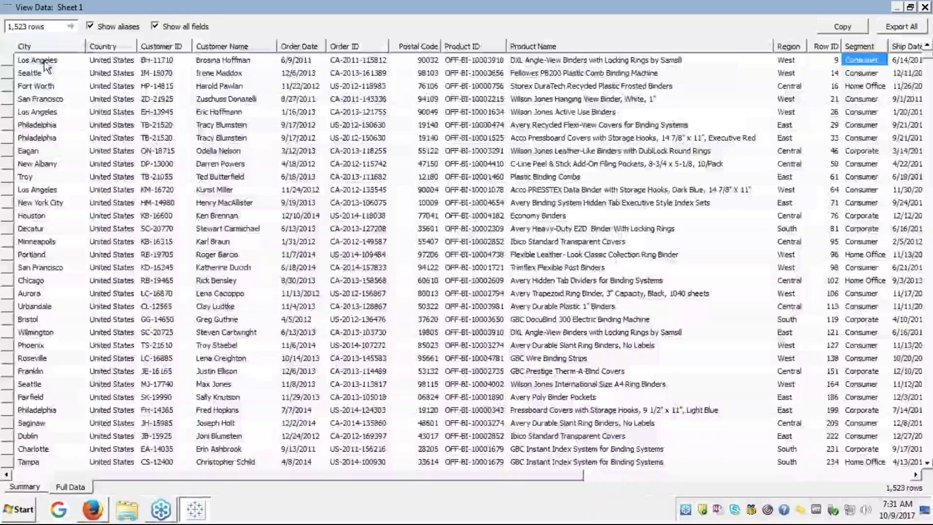
key(Right)
key(Right)
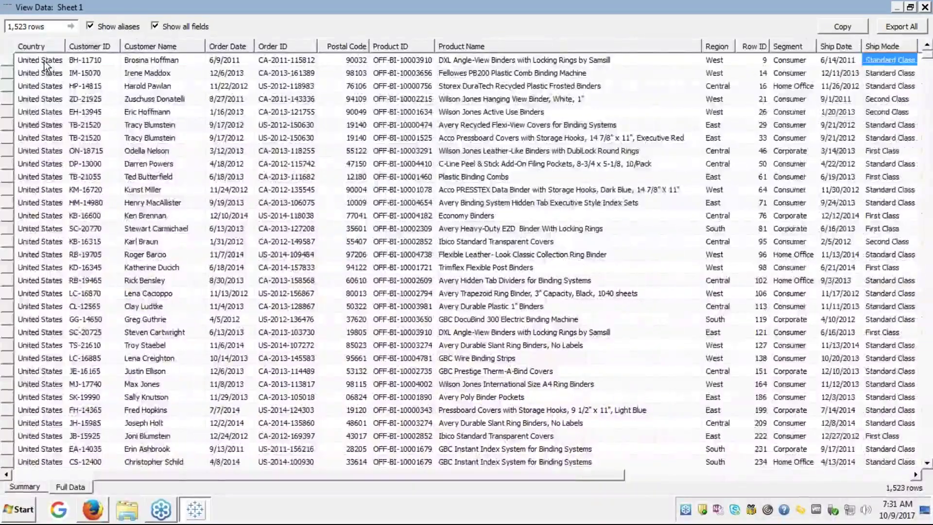
key(Right)
key(Right)
key(Right)
key(Left)
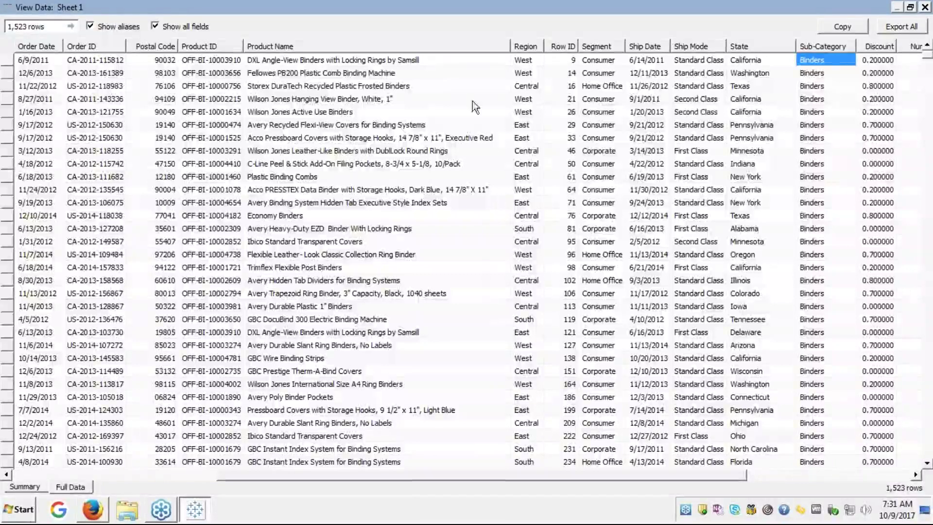
key(Right)
key(Right)
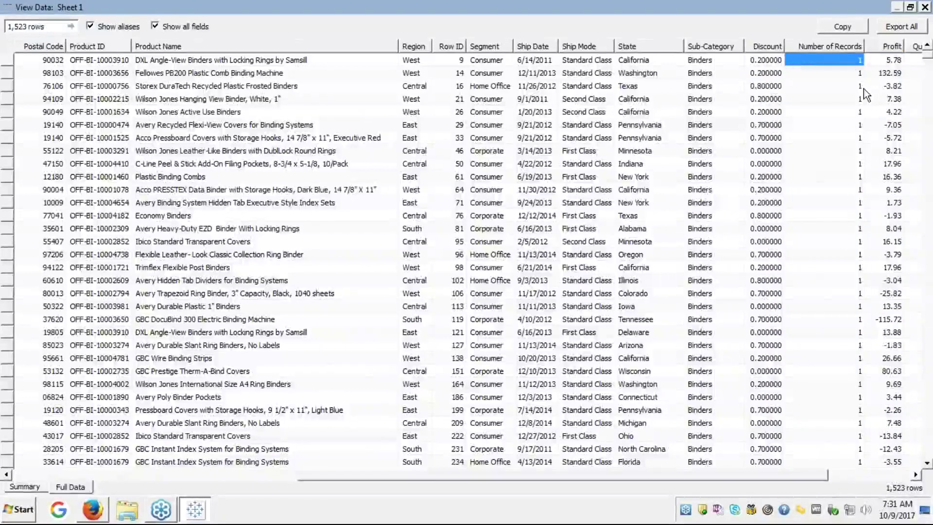
key(Right)
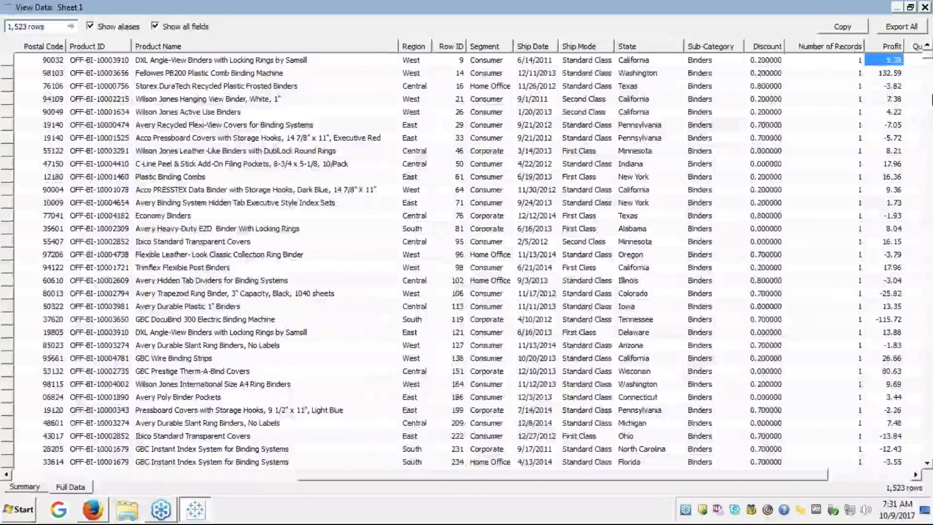
key(Right)
key(Right)
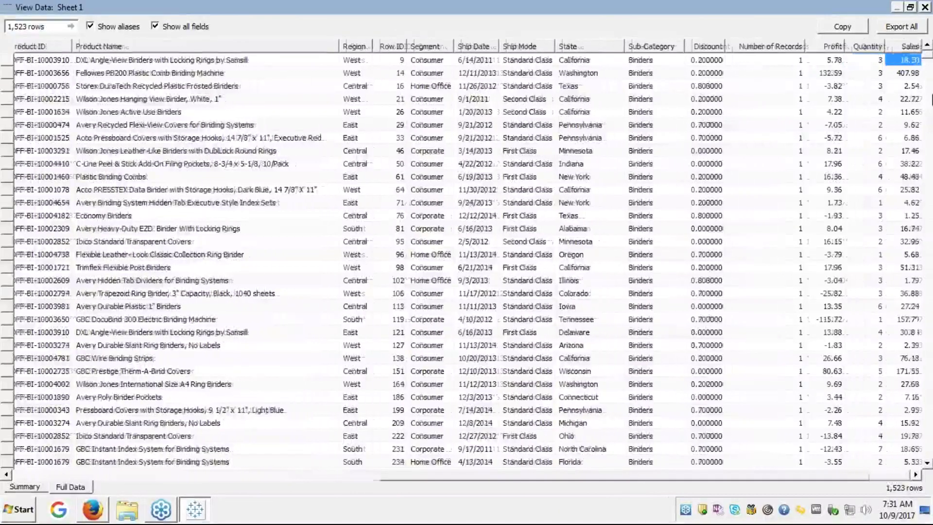
Select the Profit values of the Binders records from the first record downward to examine the individual row-level amounts.
key(Left)
key(Left)
key(shift+Down)
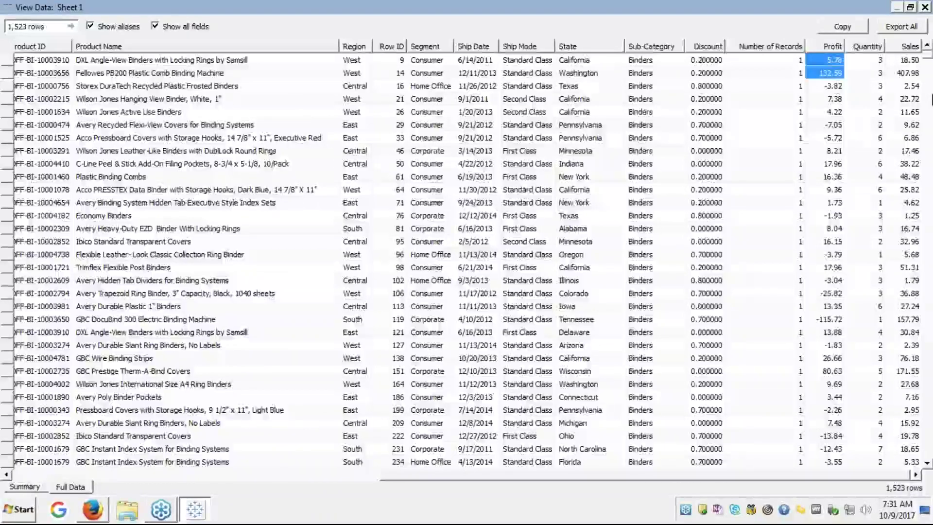
key(shift+Down)
key(shift+Down)
key(shift+Down)
key(shift+Down)
key(shift+Down)
key(shift+Down)
key(shift+Down)
key(shift+Down)
key(shift+Down)
key(shift+Down)
key(shift+Down)
key(shift+Down)
key(shift+Down)
key(shift+Down)
key(shift+Down)
key(shift+Down)
key(shift+Down)
key(shift+Down)
key(shift+Down)
key(shift+Down)
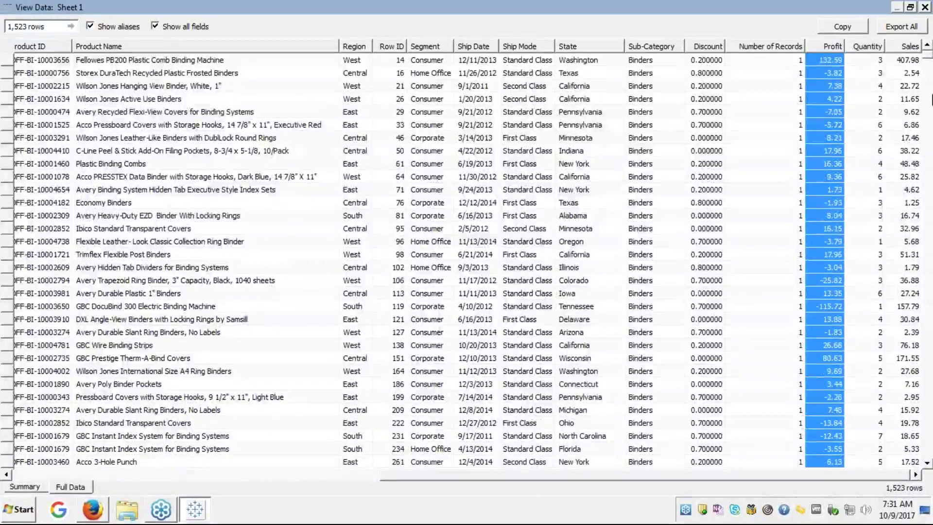
key(shift+Down)
key(shift+Down)
key(shift+Down)
key(shift+Down)
key(shift+Down)
key(shift+Down)
key(shift+Down)
key(shift+Down)
key(shift+Down)
key(shift+Down)
key(shift+Down)
key(shift+Down)
key(shift+Down)
key(shift+Down)
key(shift+Down)
key(shift+Down)
key(shift+Down)
key(shift+Down)
key(shift+Down)
key(shift+Down)
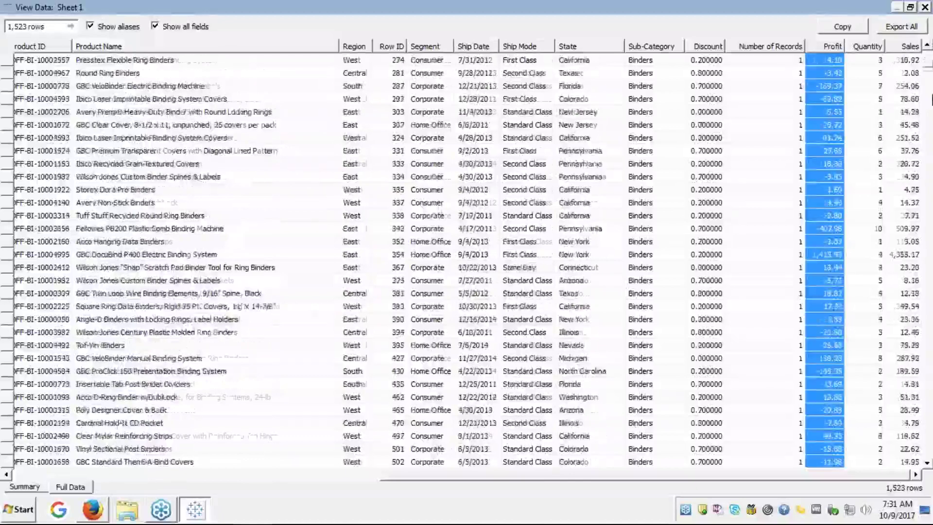
key(shift+Down)
key(shift+Down)
key(shift+Down)
key(shift+Down)
key(shift+Down)
key(shift+Down)
key(shift+Down)
key(shift+Down)
key(shift+Down)
key(shift+Down)
key(shift+Down)
key(shift+Down)
key(shift+Down)
key(shift+Down)
key(shift+Down)
key(shift+Down)
key(shift+Down)
key(shift+Down)
key(shift+Down)
key(shift+Down)
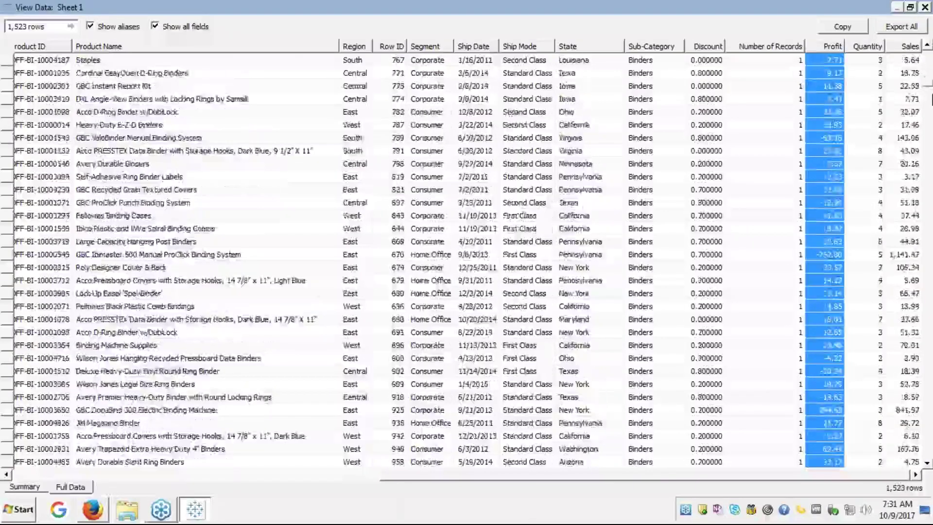
key(shift+Down)
key(shift+Down)
key(shift+Down)
key(shift+Down)
key(shift+Down)
key(shift+Down)
key(shift+Down)
key(shift+Down)
key(shift+Down)
key(shift+Down)
key(shift+Down)
key(shift+Down)
key(shift+Down)
key(shift+Down)
key(shift+Down)
key(shift+Down)
key(shift+Down)
key(shift+Down)
key(shift+Down)
key(shift+Down)
key(shift+Down)
key(shift+Down)
key(shift+Down)
key(shift+Down)
key(shift+Down)
key(shift+Down)
key(shift+Down)
key(shift+Down)
key(shift+Down)
key(shift+Down)
key(shift+Down)
key(shift+Down)
key(shift+Down)
key(shift+Down)
key(shift+Down)
key(shift+Down)
key(shift+Down)
key(shift+Down)
key(shift+Down)
key(shift+Down)
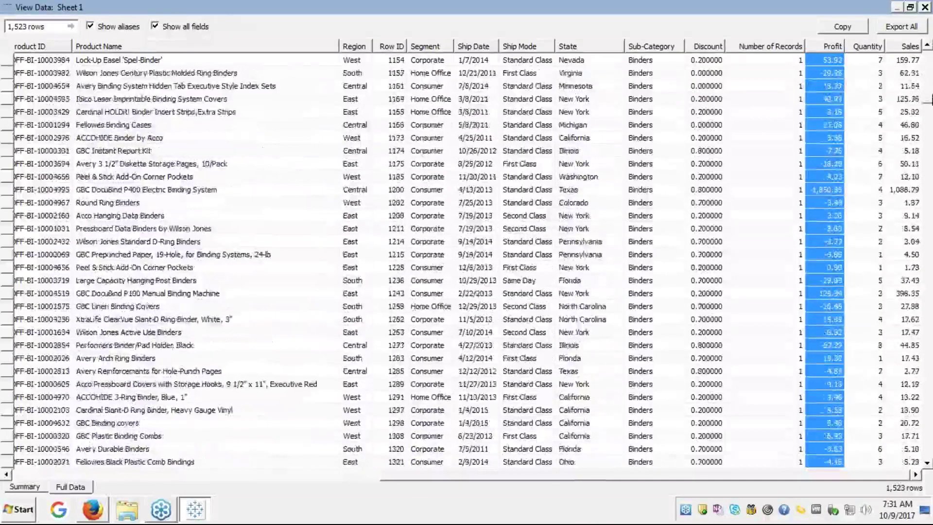
key(shift+Down)
key(shift+Down)
key(shift+Down)
key(shift+Down)
key(shift+Down)
key(shift+Down)
key(shift+Down)
key(shift+Down)
key(shift+Down)
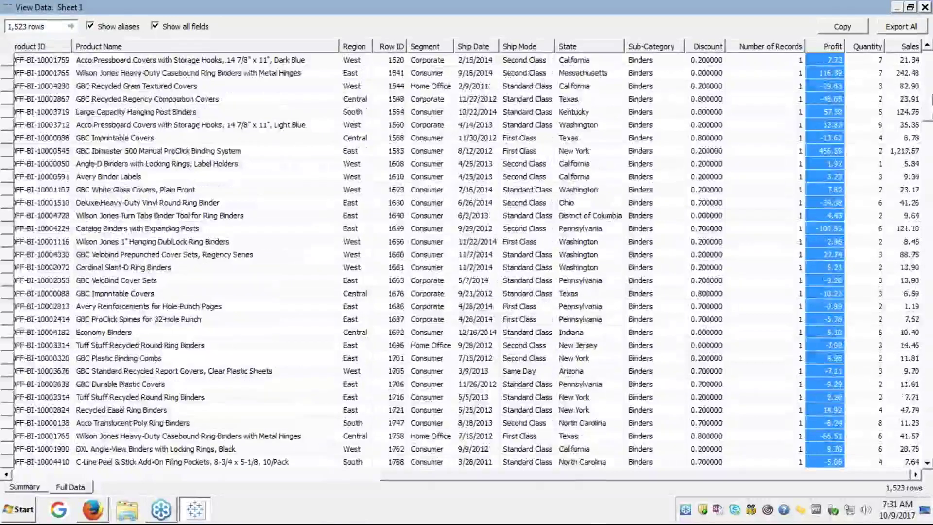
Compare with the Binders summary row, close the underlying data window and clear the Binders cell selection.
click(31, 488)
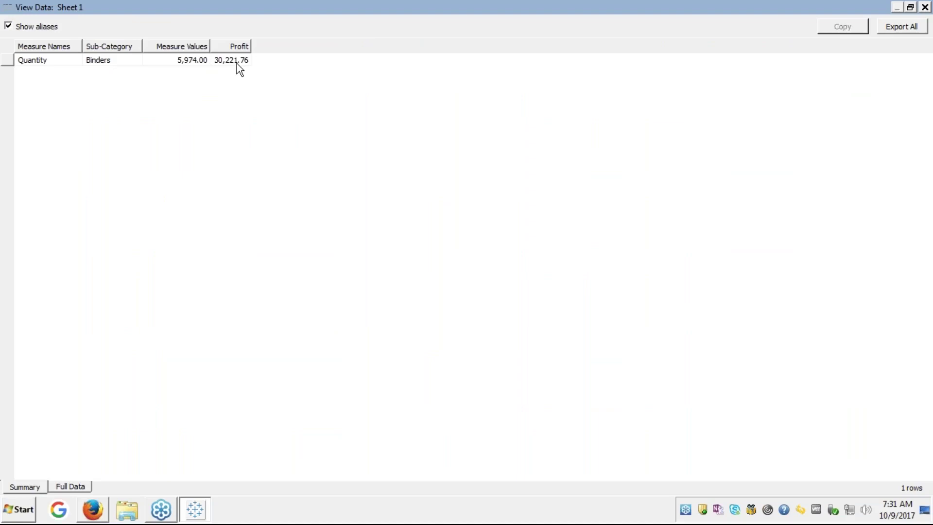
click(925, 8)
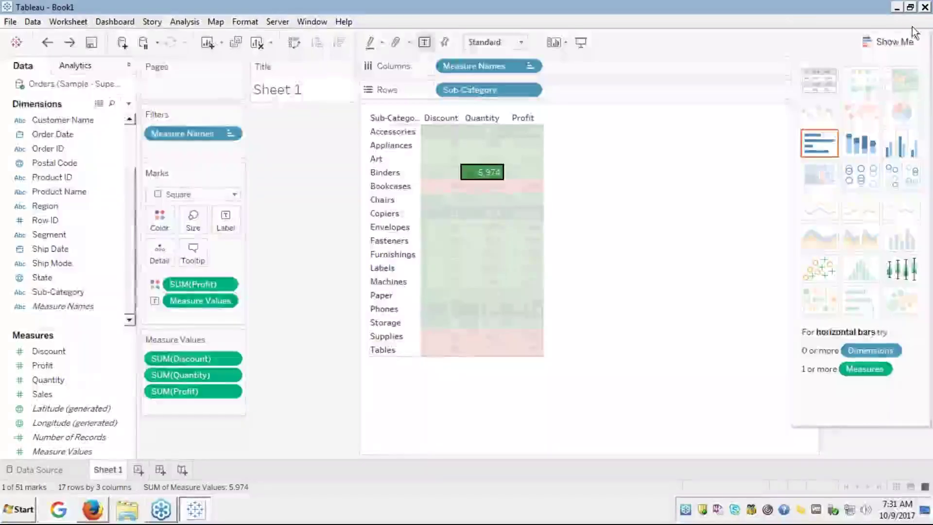
click(481, 176)
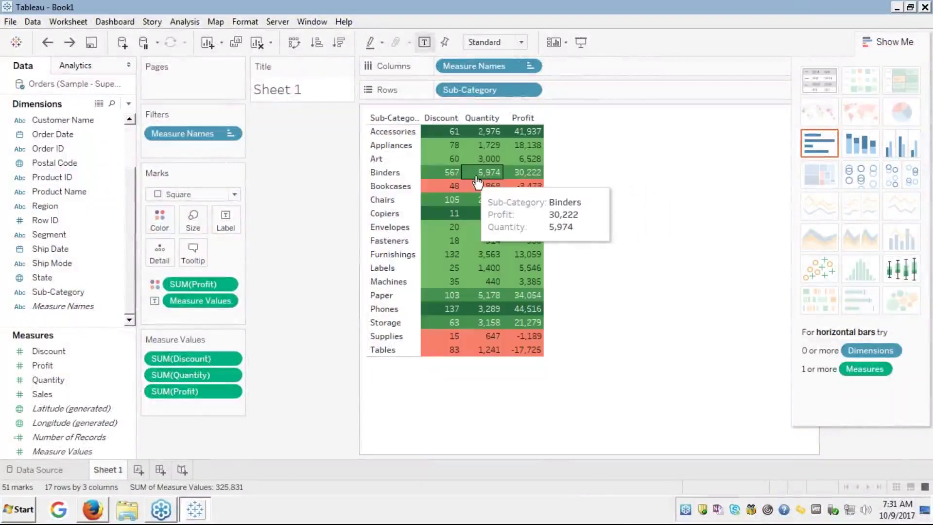
Select the whole Bookcases row and view the summary data behind its Discount, Quantity and Profit values.
mouse_move(493, 194)
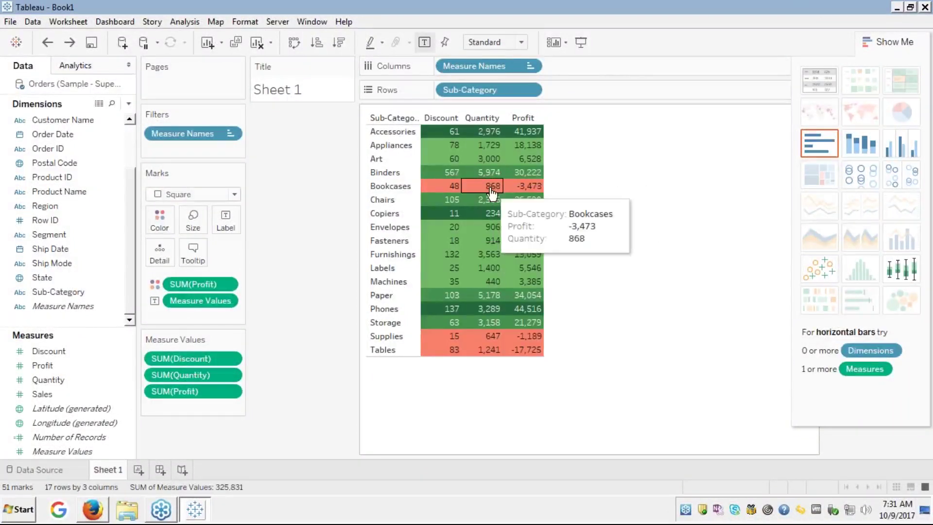
mouse_move(437, 193)
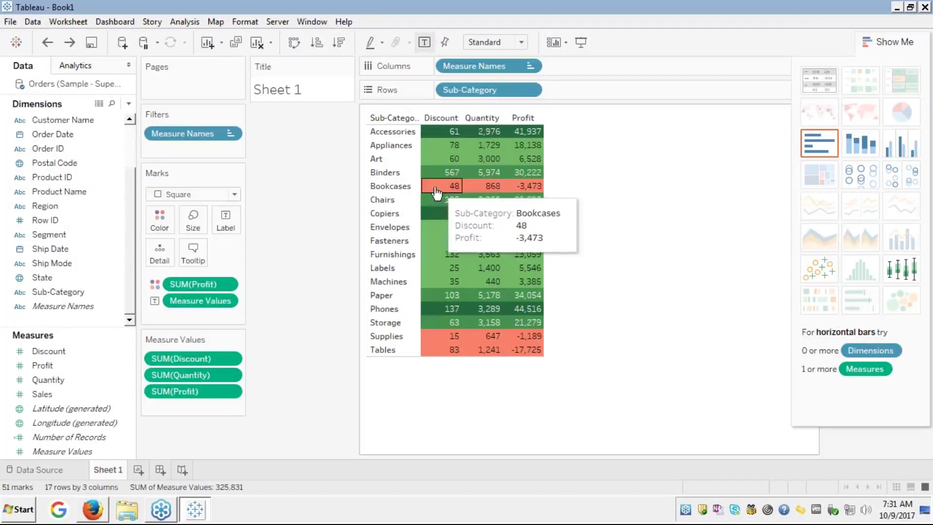
click(403, 188)
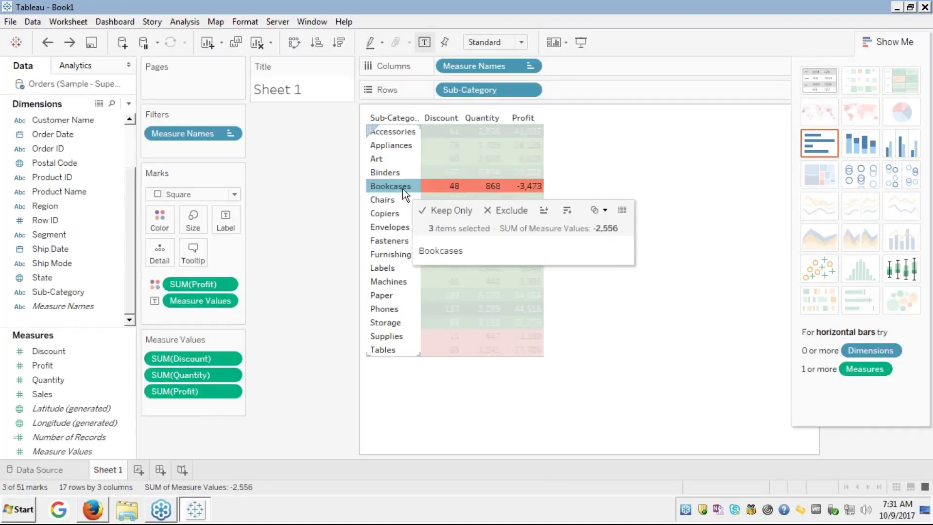
mouse_move(454, 197)
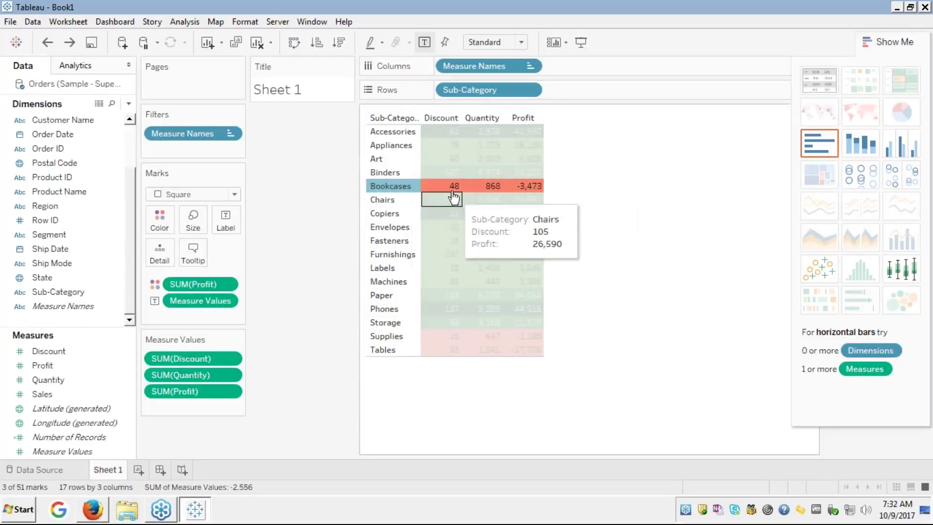
right_click(389, 187)
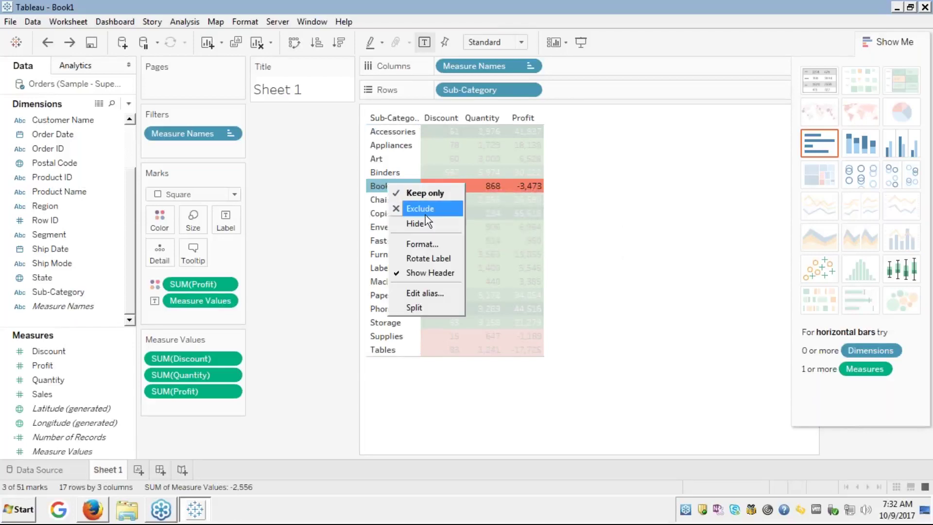
click(492, 185)
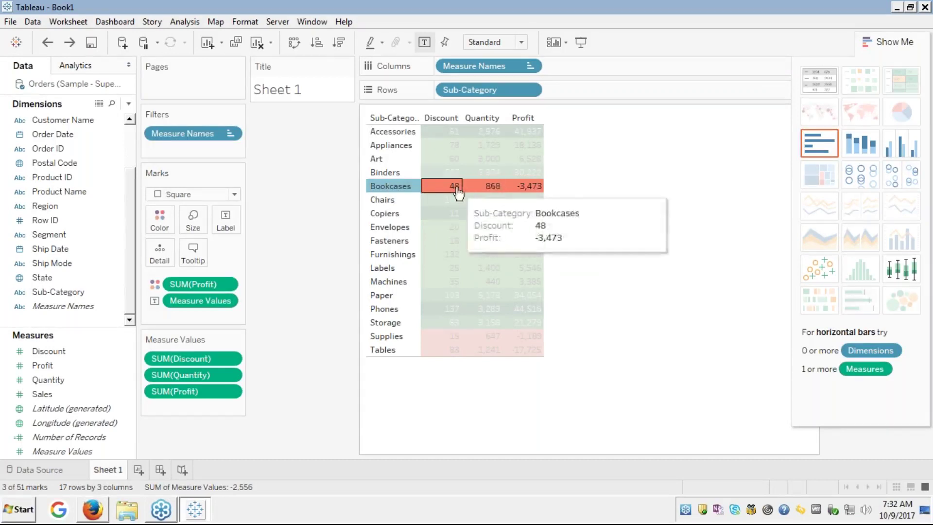
right_click(458, 191)
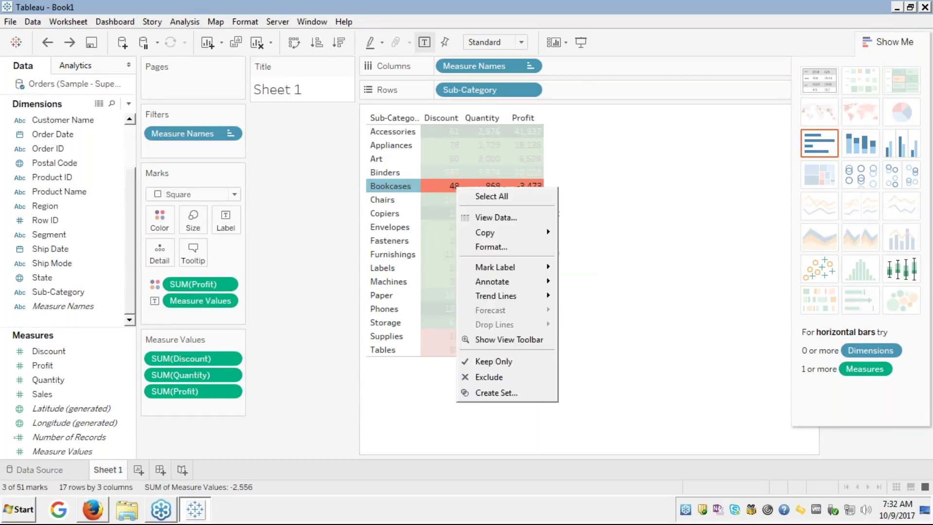
click(486, 215)
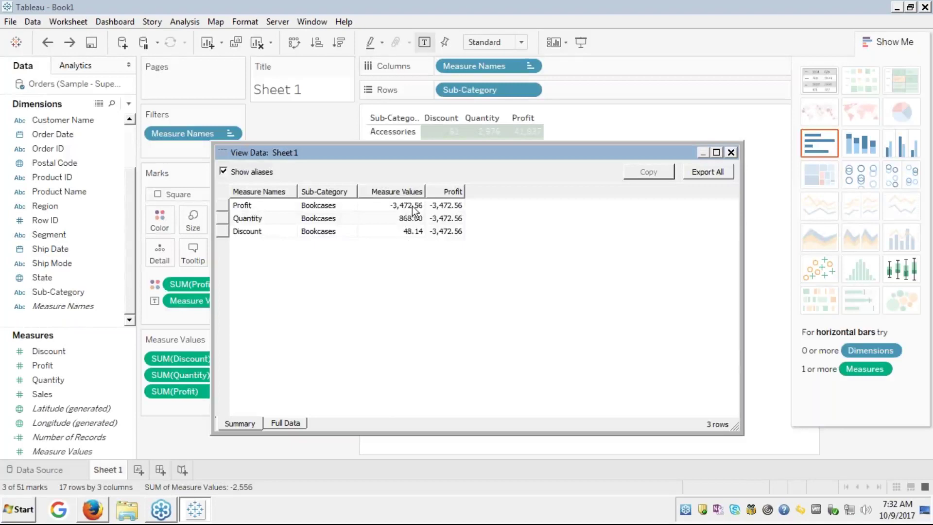
Show the full data behind Bookcases and examine the first record's columns from Product ID across to Sales and back to Sub-Category.
click(295, 425)
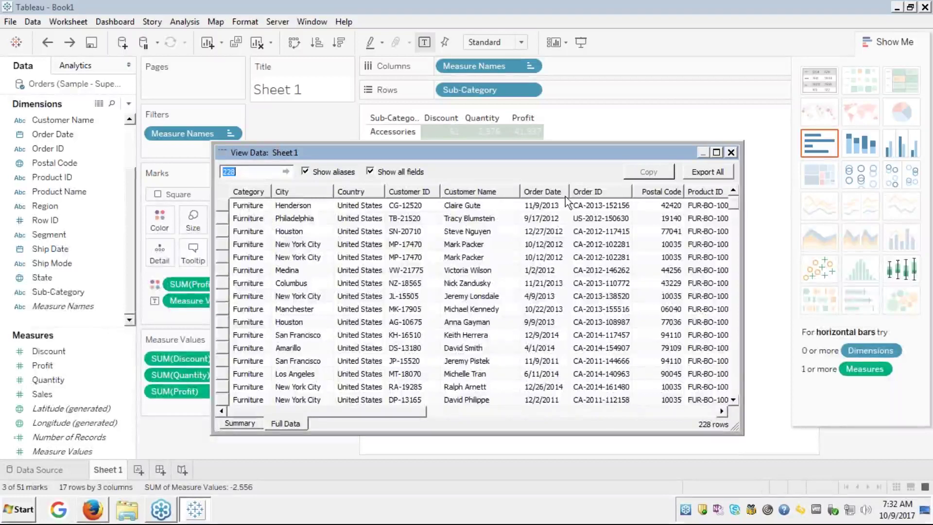
click(705, 205)
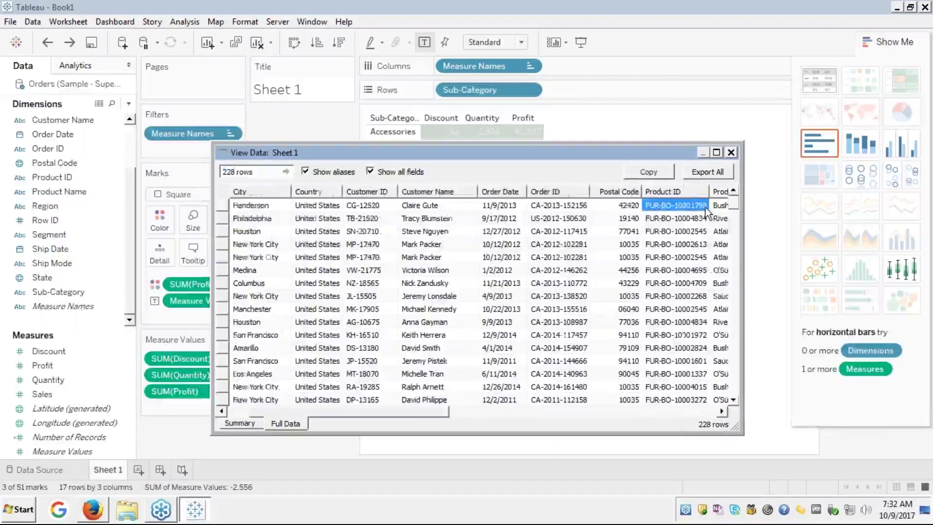
key(Right)
key(Right)
key(Right)
key(Right)
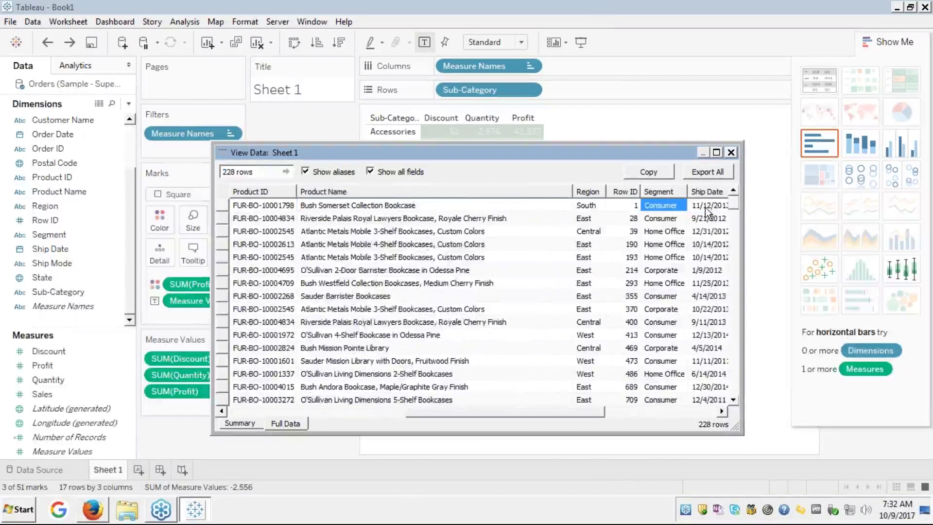
key(Right)
key(Right)
key(Right)
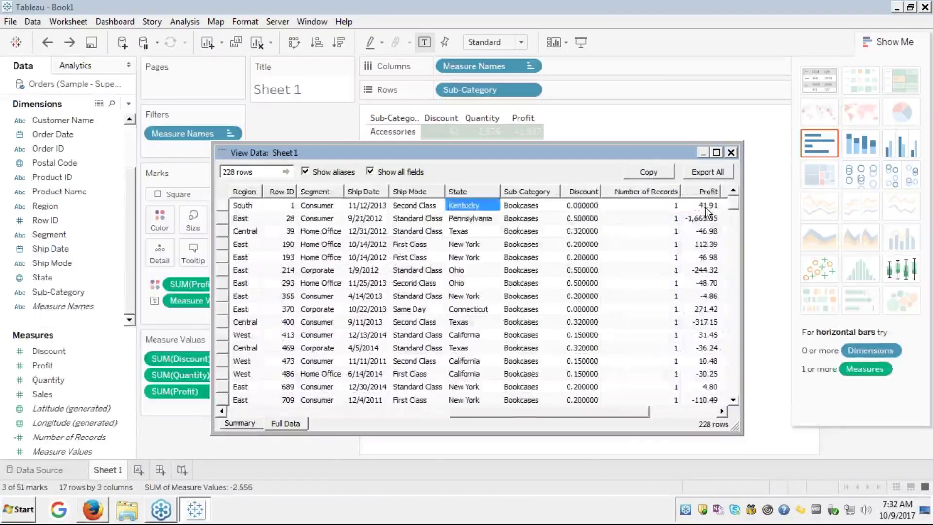
key(Right)
key(Right)
key(Right)
key(Right)
key(Right)
key(Right)
key(Left)
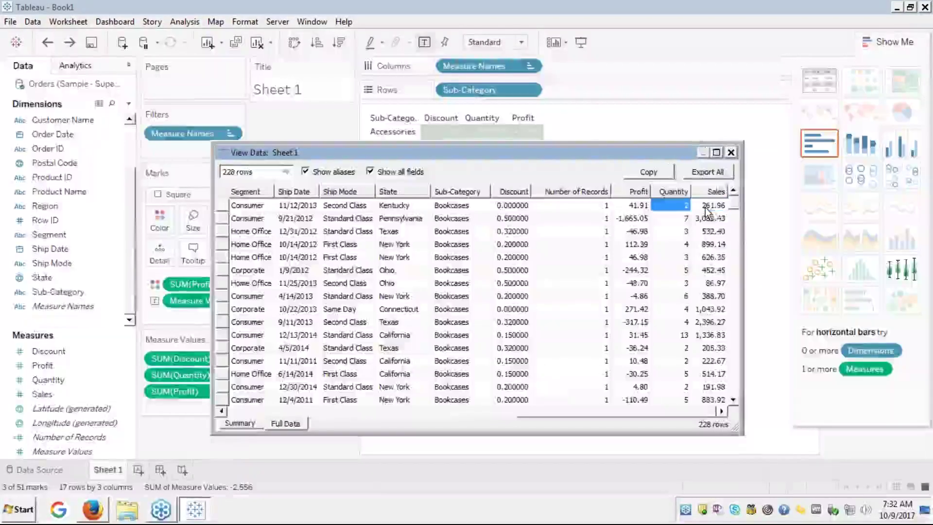
key(Left)
key(Left)
key(Left)
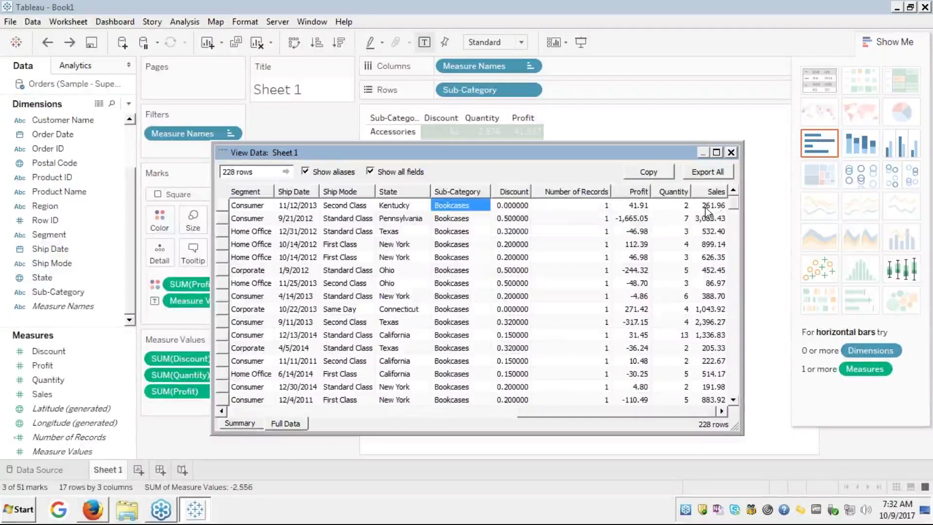
Examine the Discount, Profit and Quantity values of the Bookcases records down to the last row.
click(730, 375)
click(730, 375)
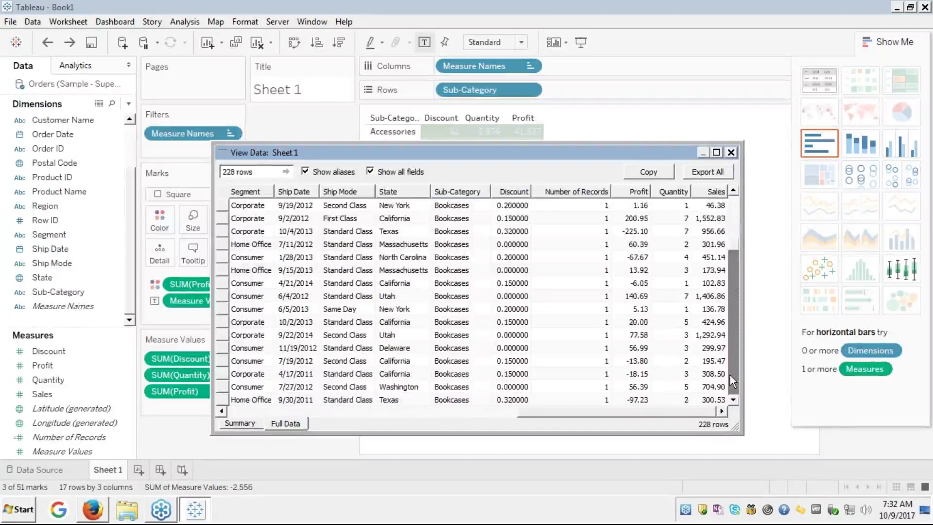
click(730, 375)
click(730, 376)
click(730, 375)
click(730, 375)
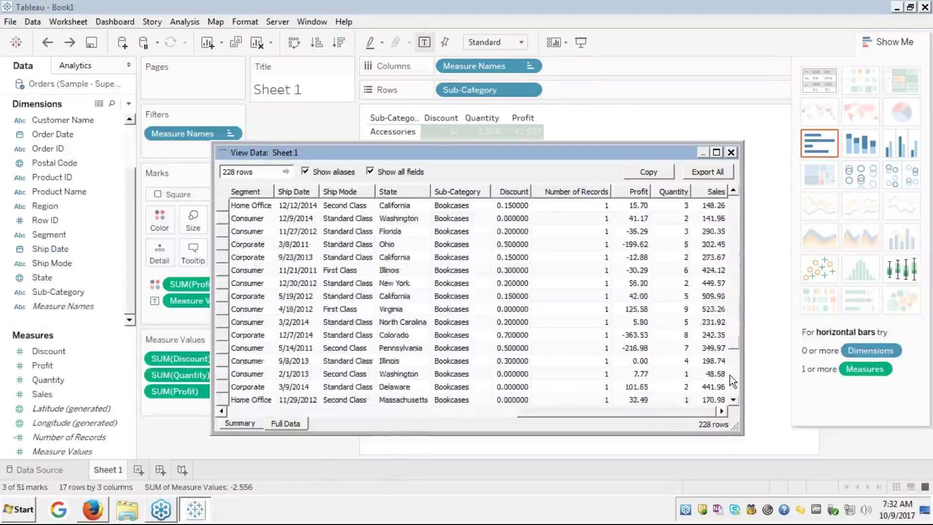
click(730, 375)
click(730, 376)
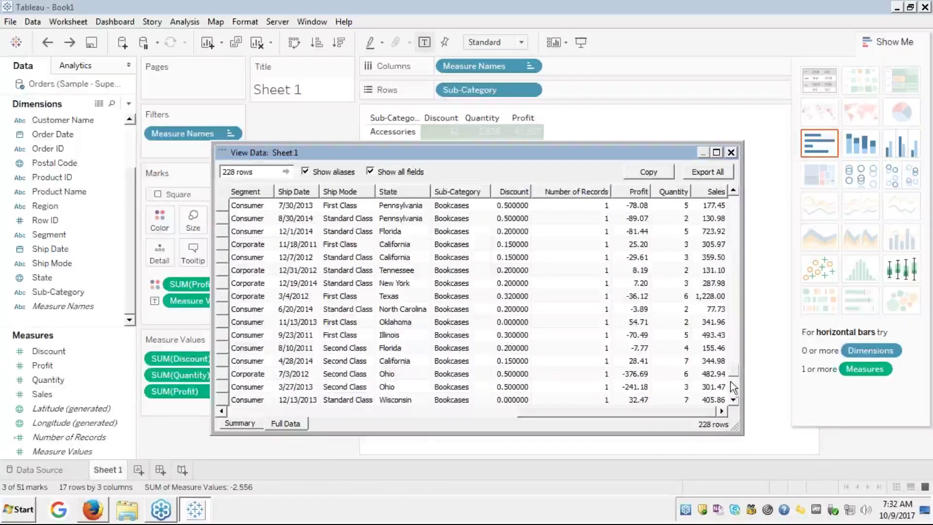
click(732, 388)
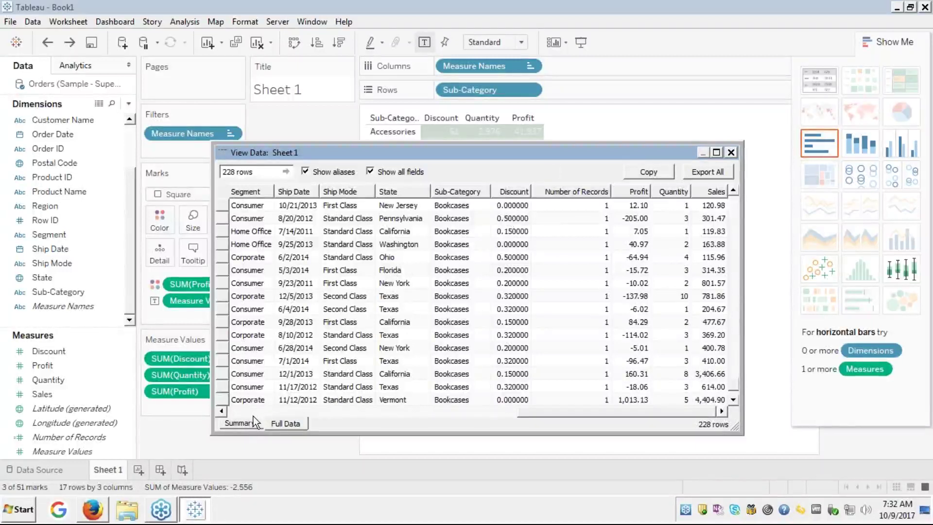
Compare the Bookcases summary with its full data, and close the underlying data window.
click(244, 425)
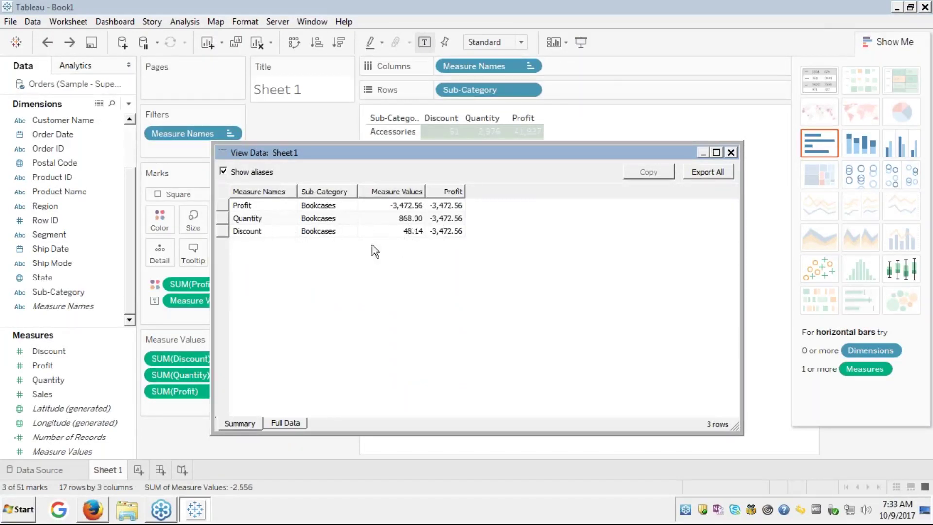
click(285, 424)
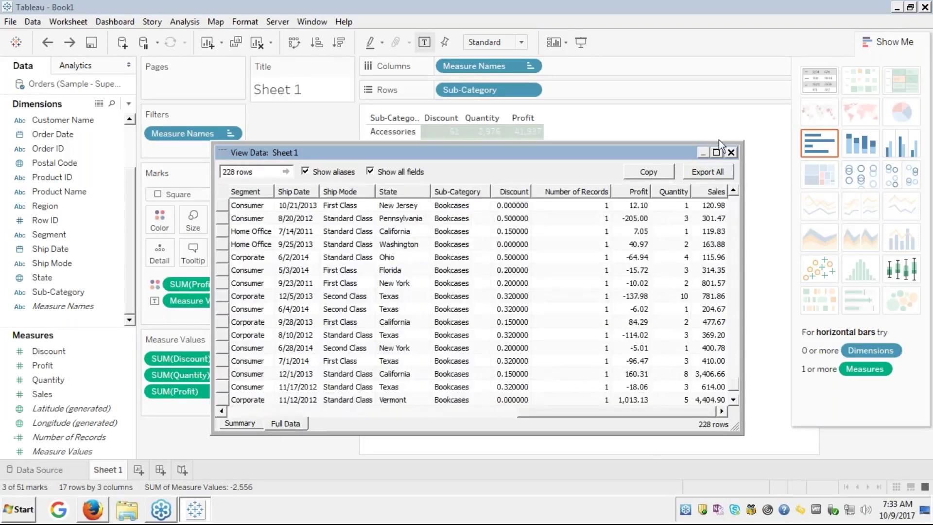
click(731, 152)
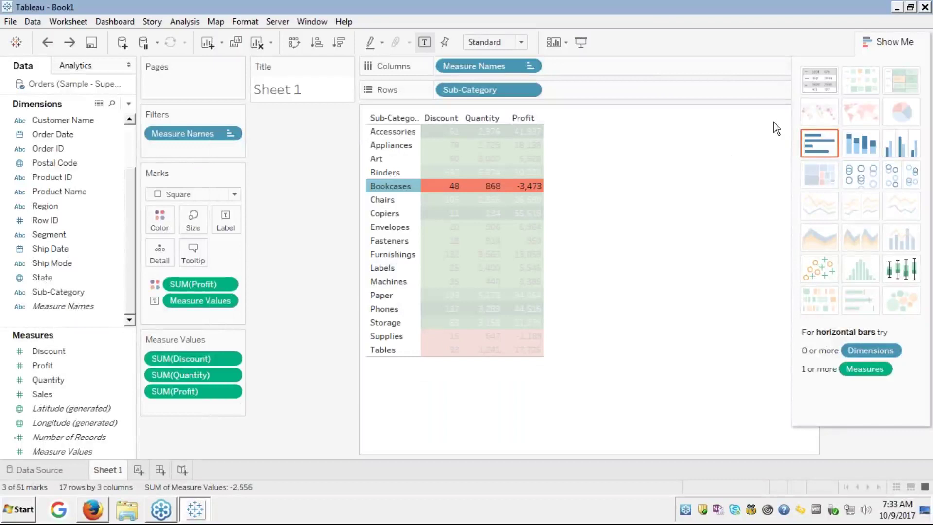
Hide the Show Me chart suggestions to uncover the Profit color legend, and deselect the Bookcases row.
click(888, 42)
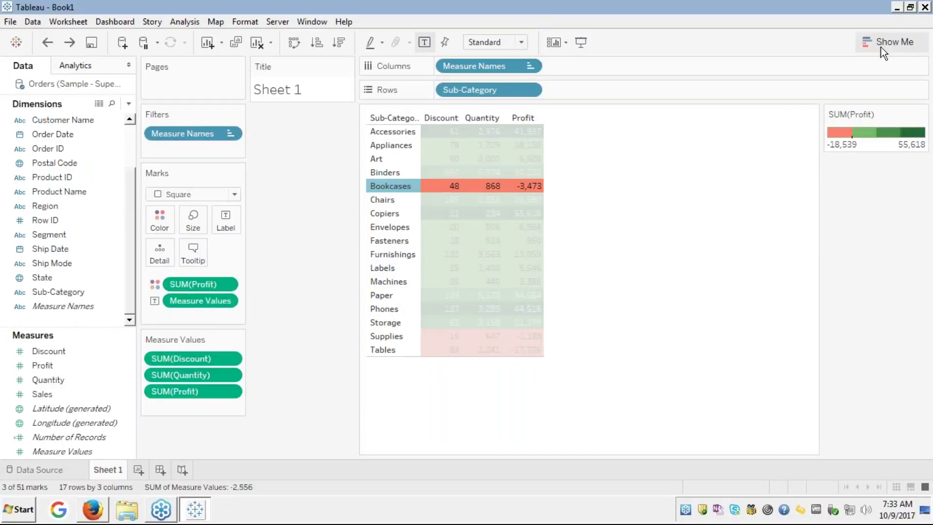
click(714, 218)
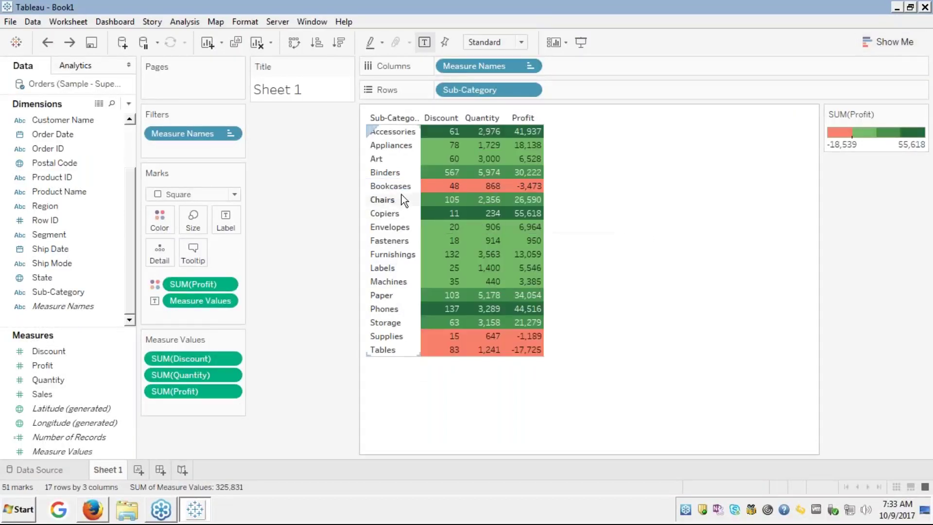
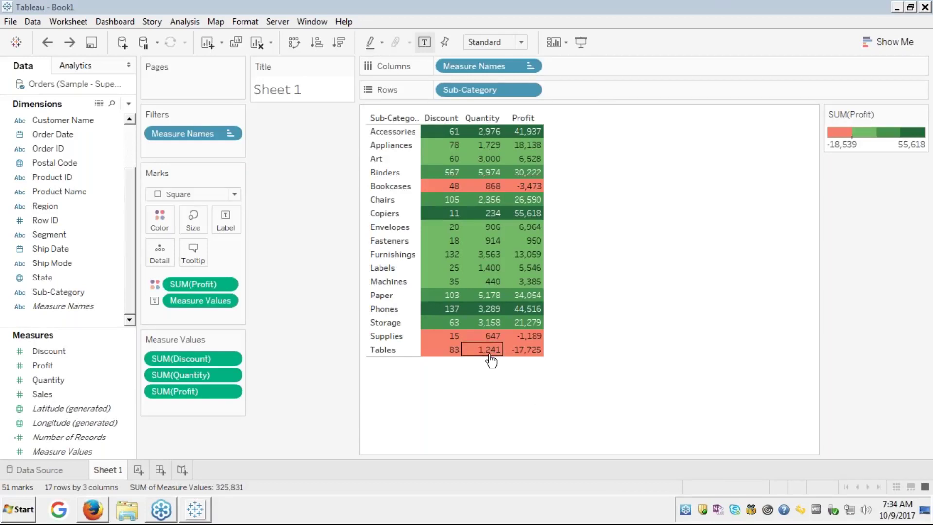
mouse_move(530, 356)
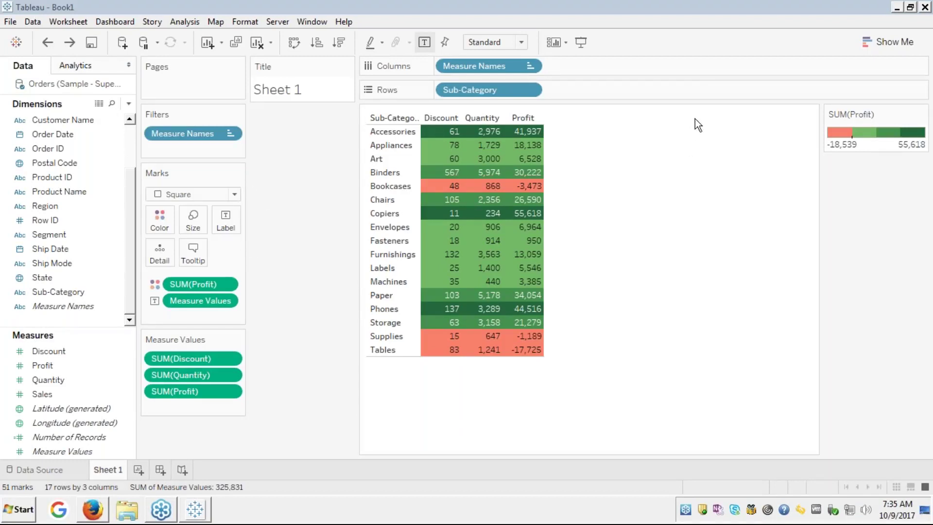
click(612, 275)
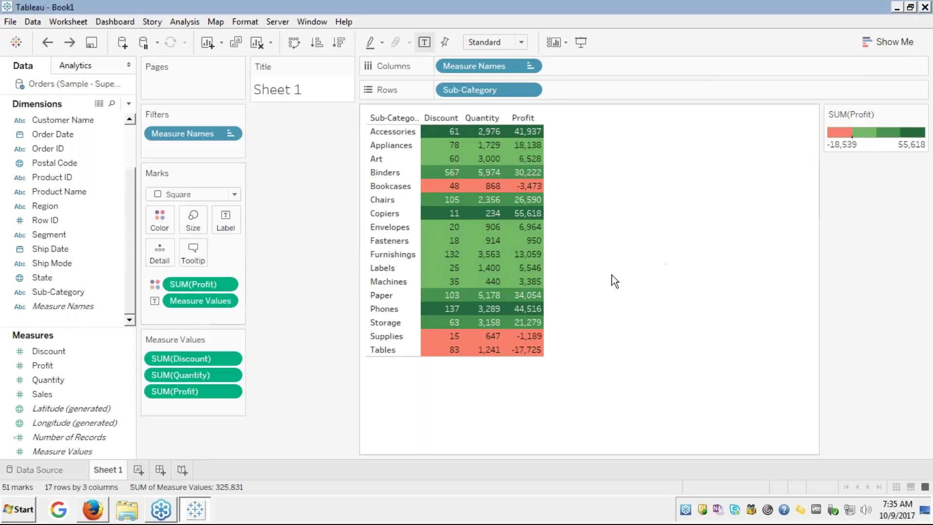
click(59, 292)
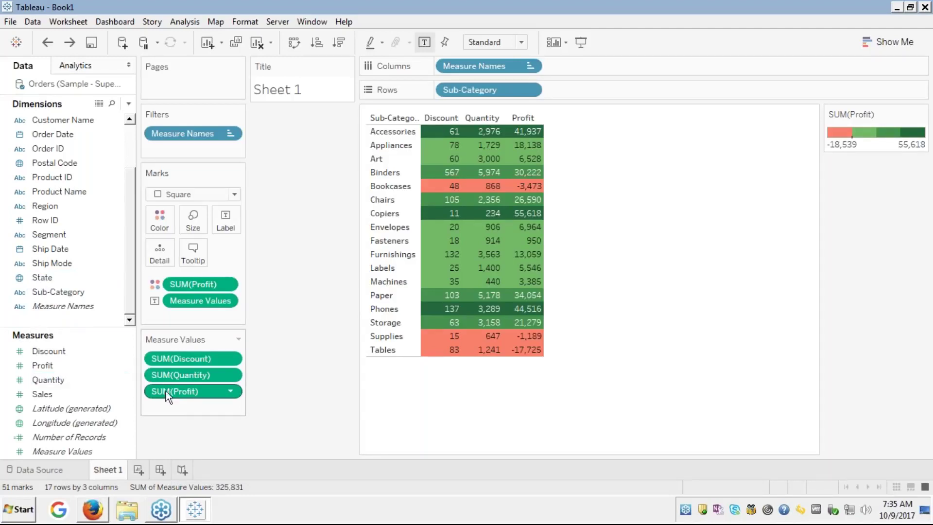
right_click(199, 392)
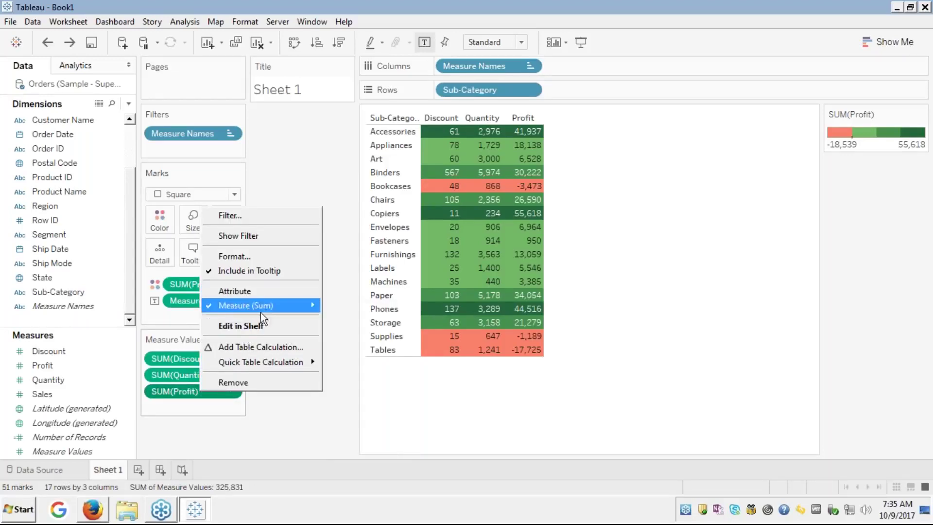
mouse_move(253, 304)
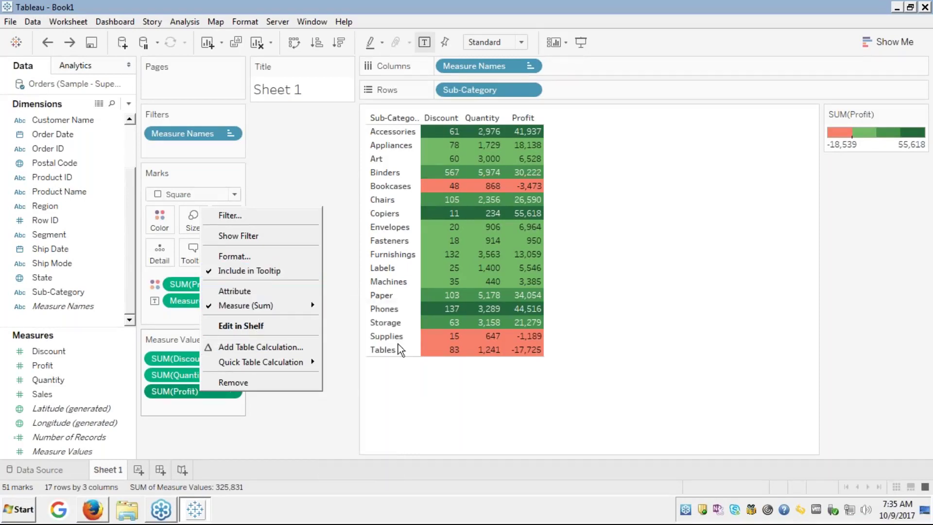
click(451, 396)
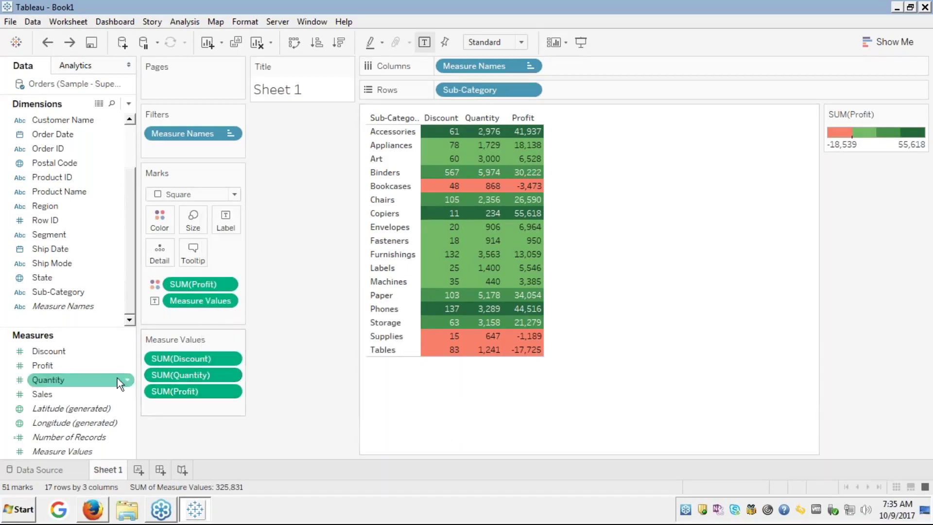
Set the default number format of the Profit measure to Number (Custom) with two decimal places and thousands separators.
right_click(42, 368)
mouse_move(86, 288)
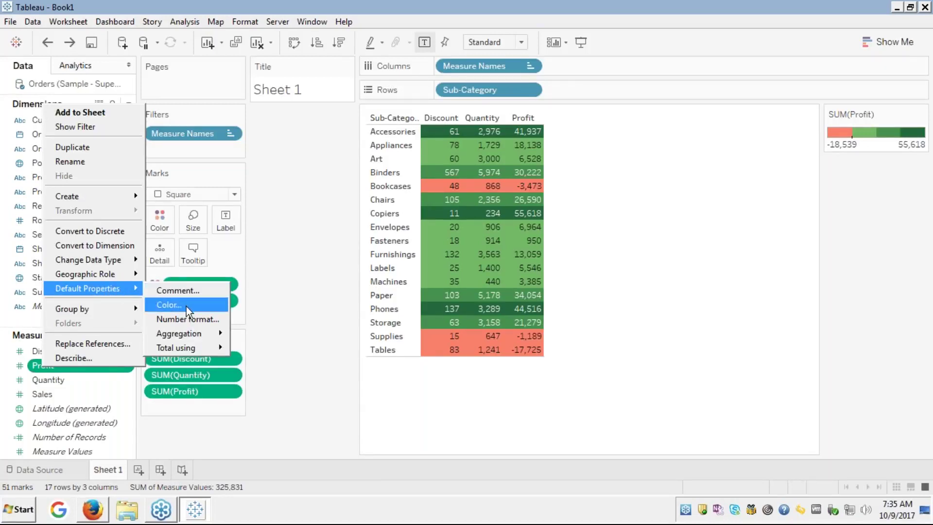
click(188, 320)
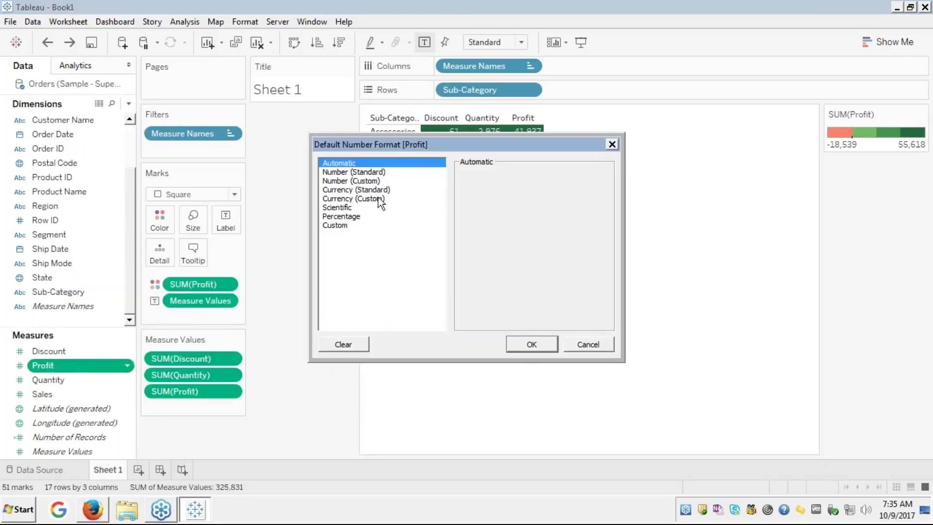
click(337, 217)
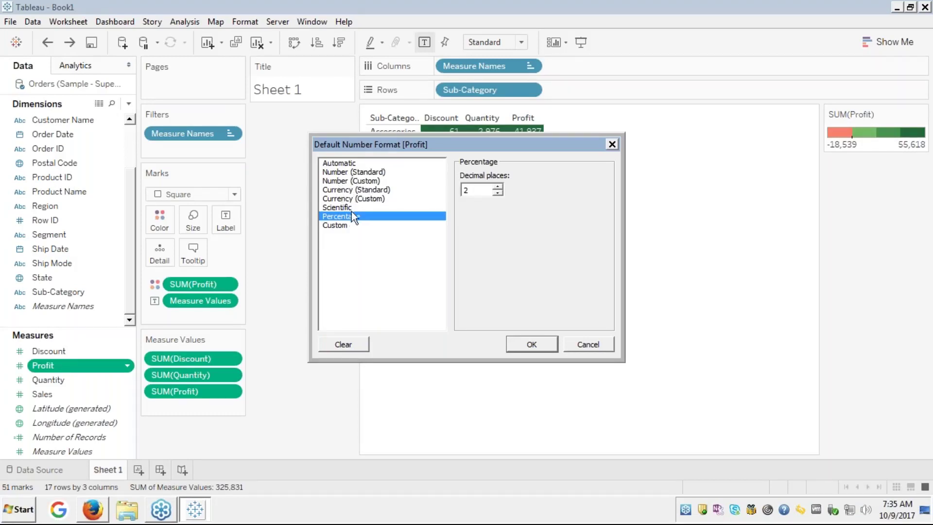
click(336, 225)
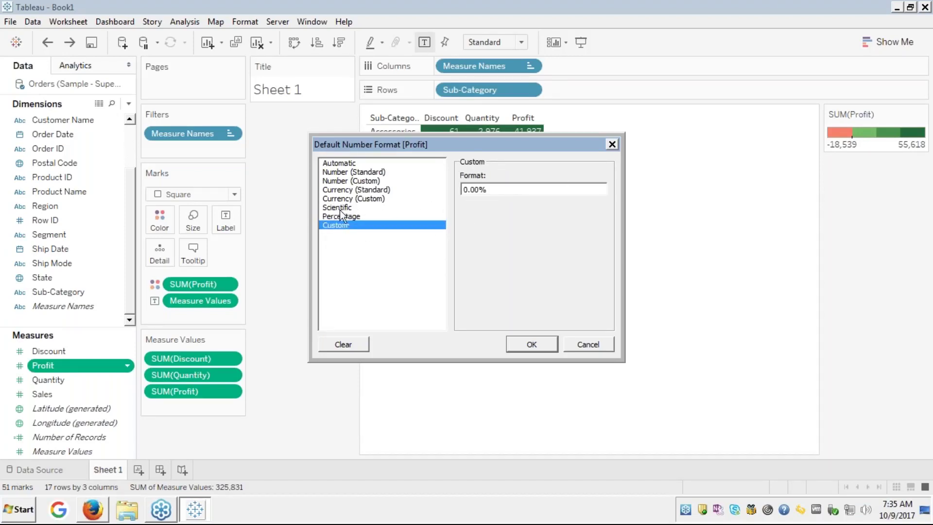
click(349, 199)
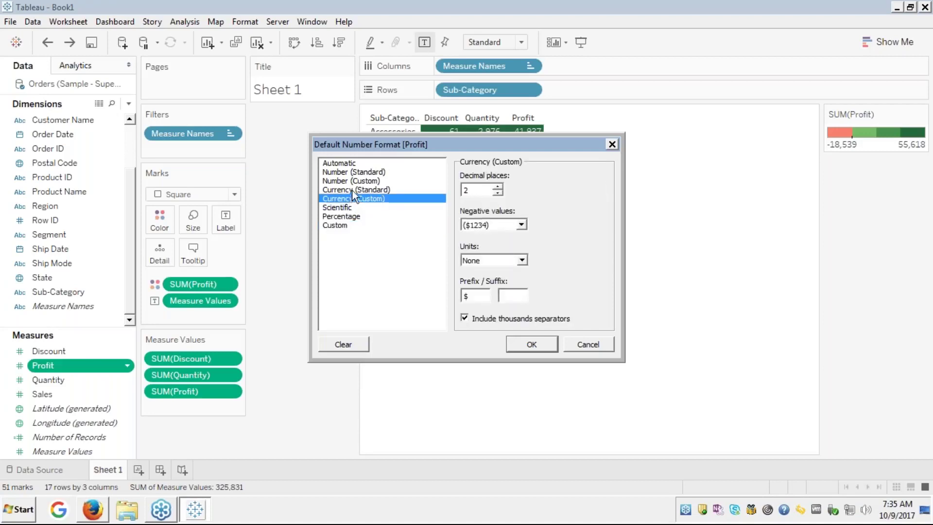
click(352, 190)
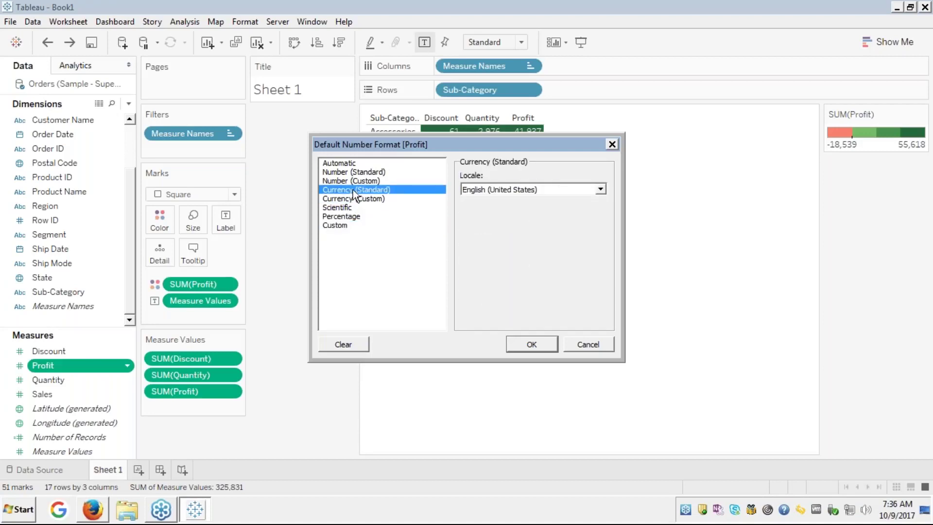
click(361, 182)
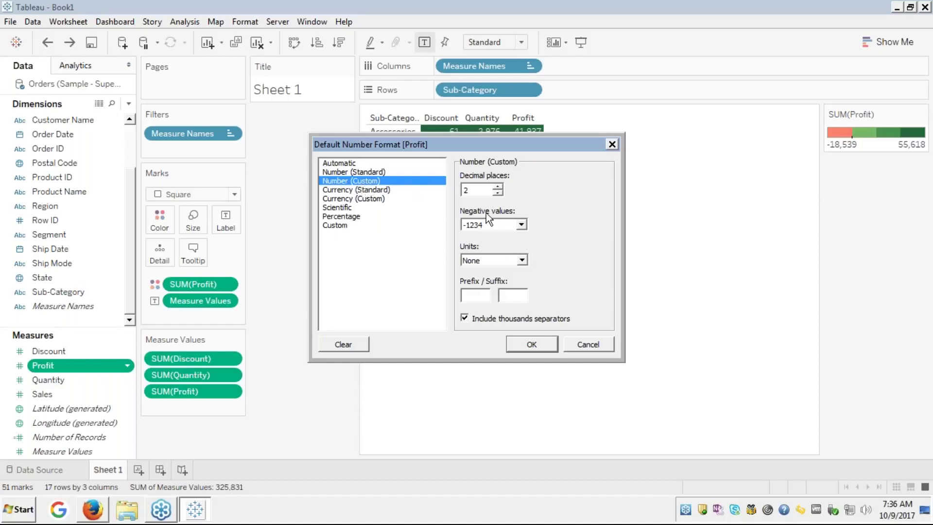
click(532, 345)
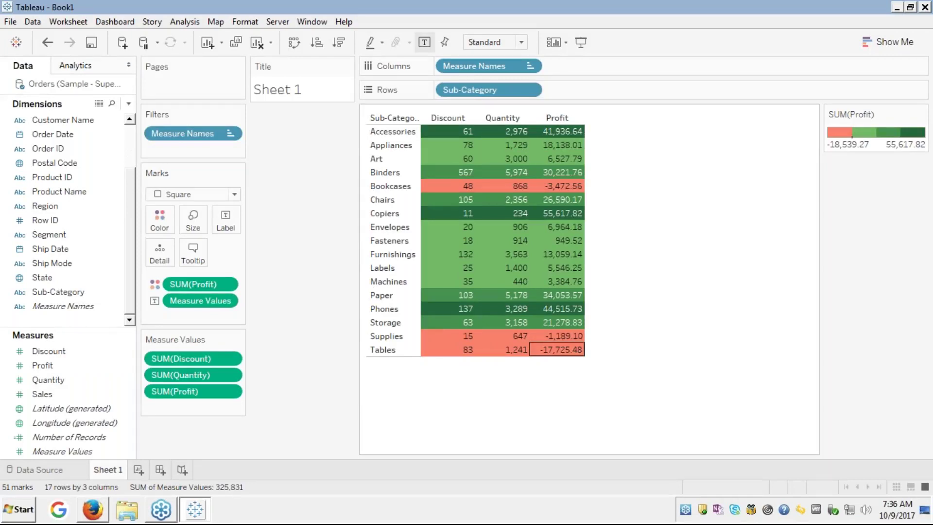
mouse_move(577, 146)
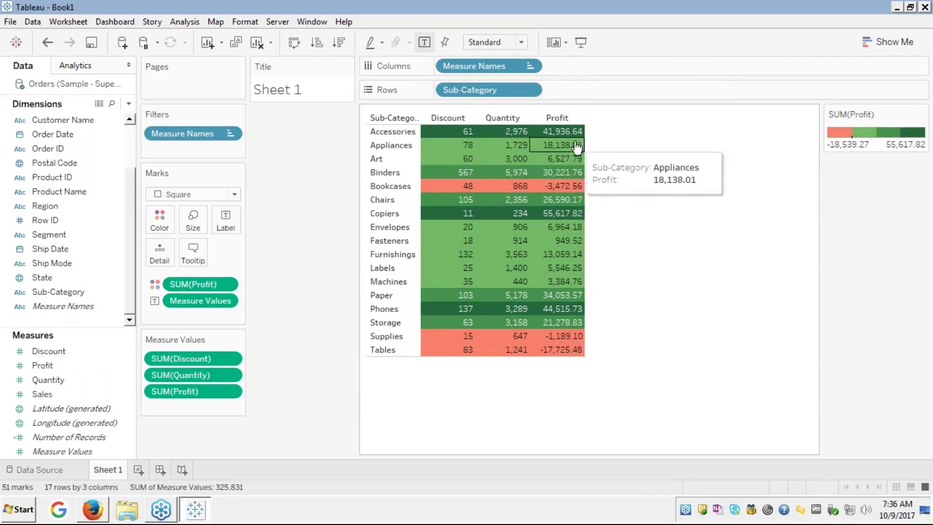
mouse_move(574, 165)
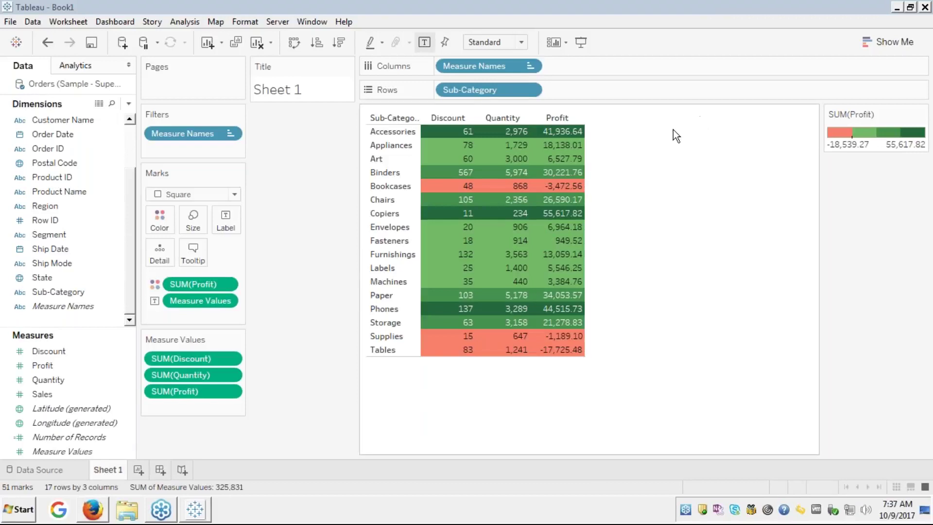
Review the default number format of the Profit measure and keep its Number (Custom) settings.
click(95, 307)
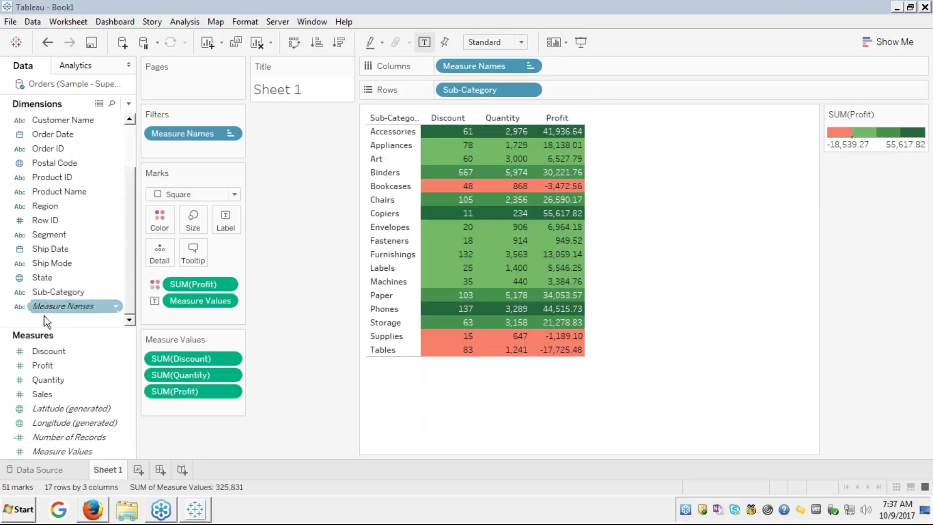
right_click(46, 365)
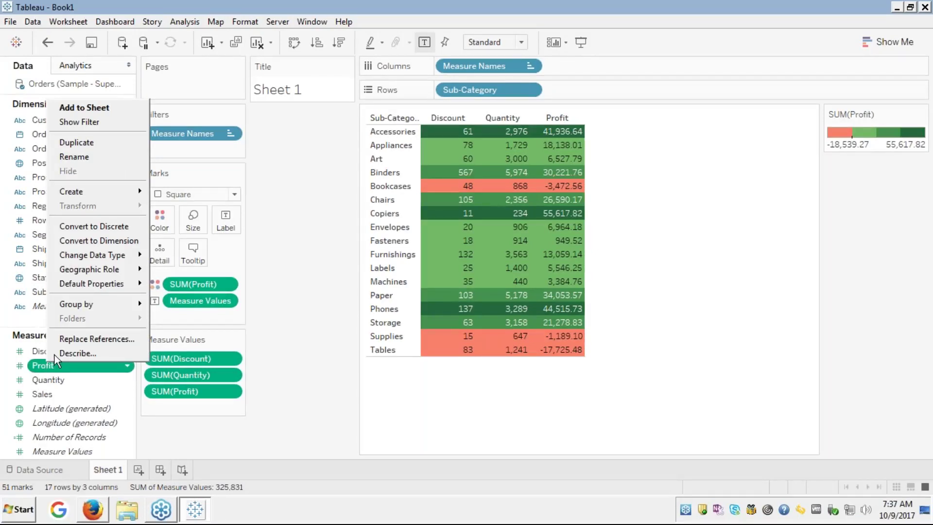
mouse_move(109, 284)
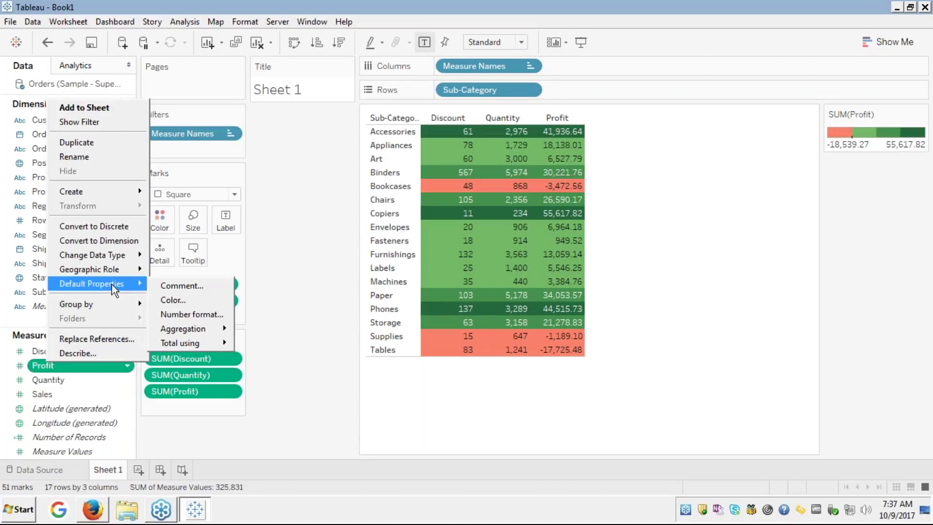
click(186, 316)
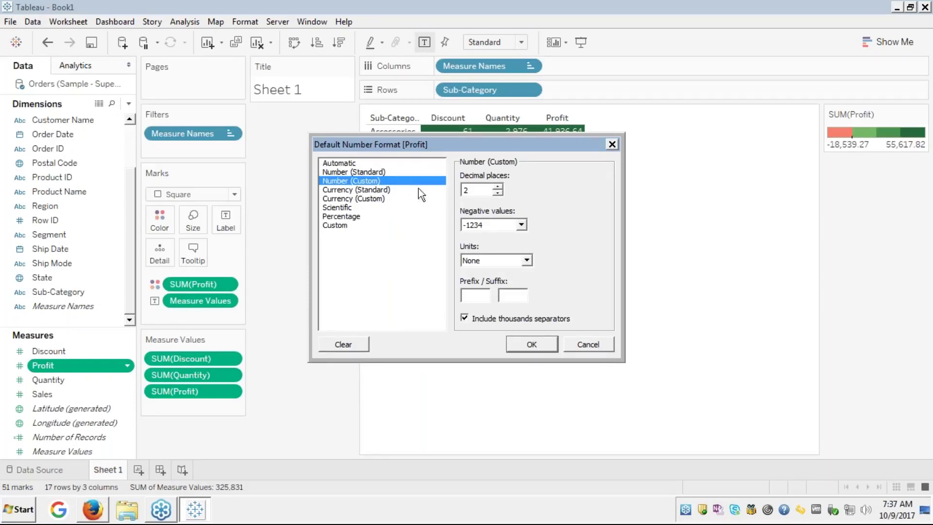
click(531, 344)
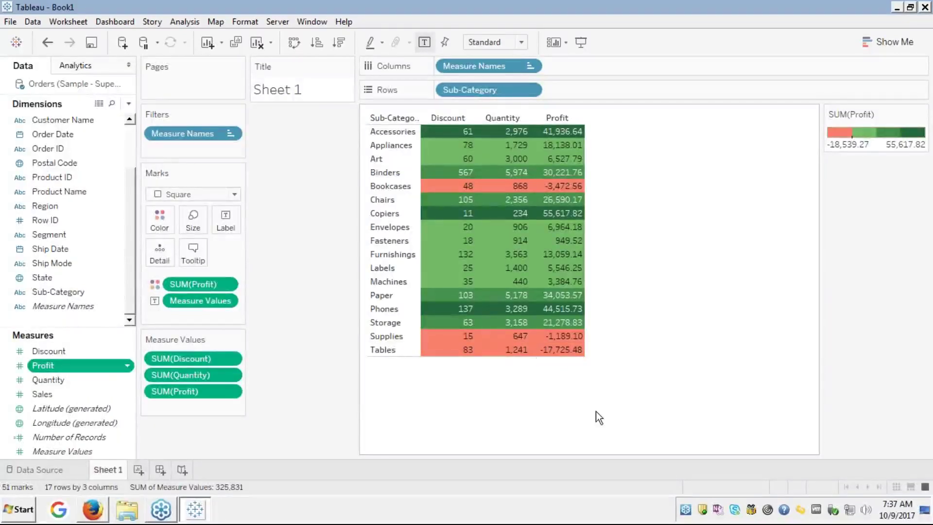
Show column grand totals for the Sub-Category table, and add a new blank worksheet.
mouse_move(513, 271)
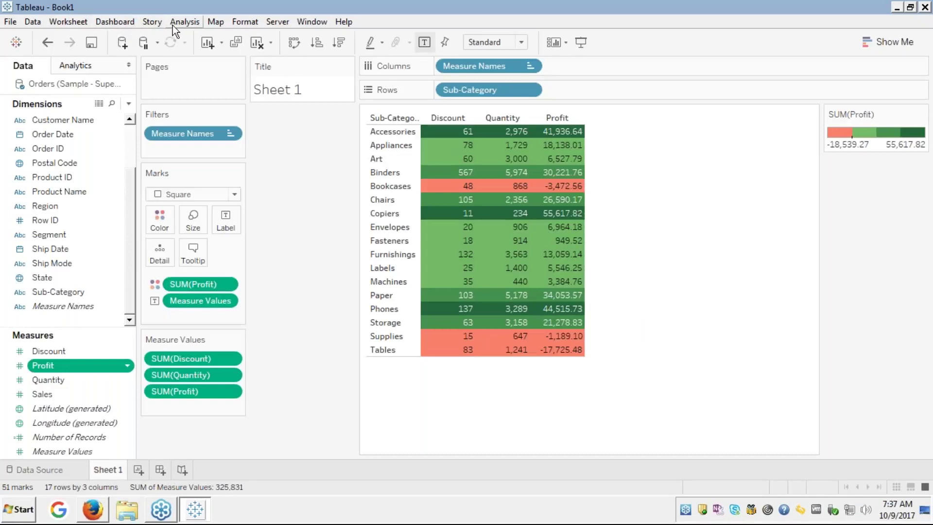
click(71, 22)
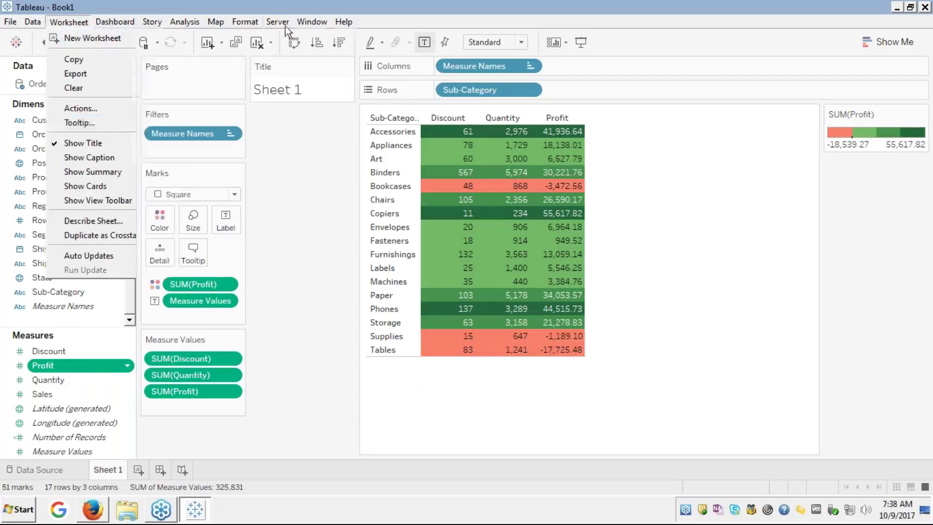
click(201, 24)
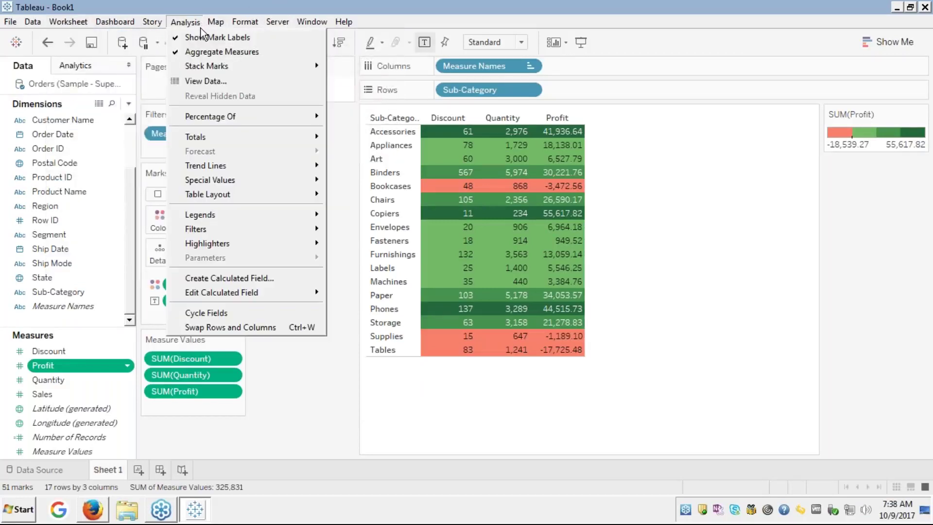
mouse_move(215, 141)
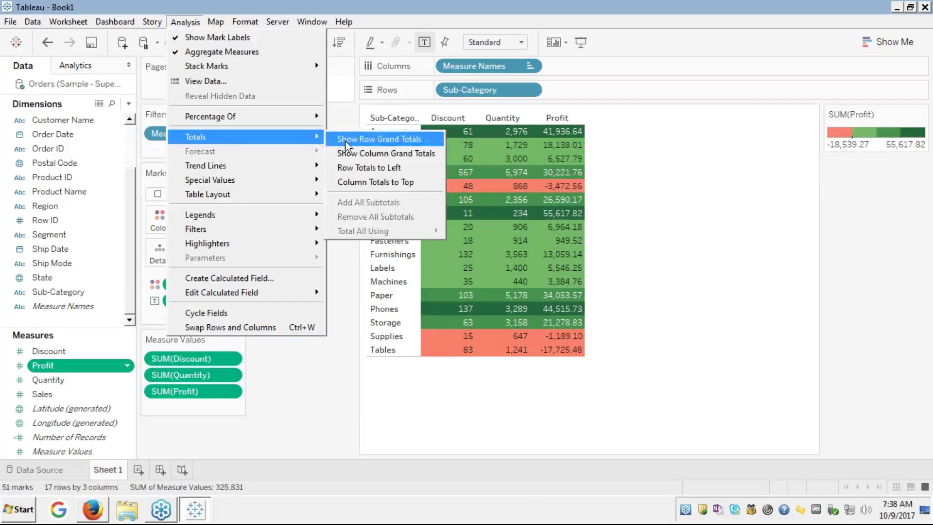
click(370, 154)
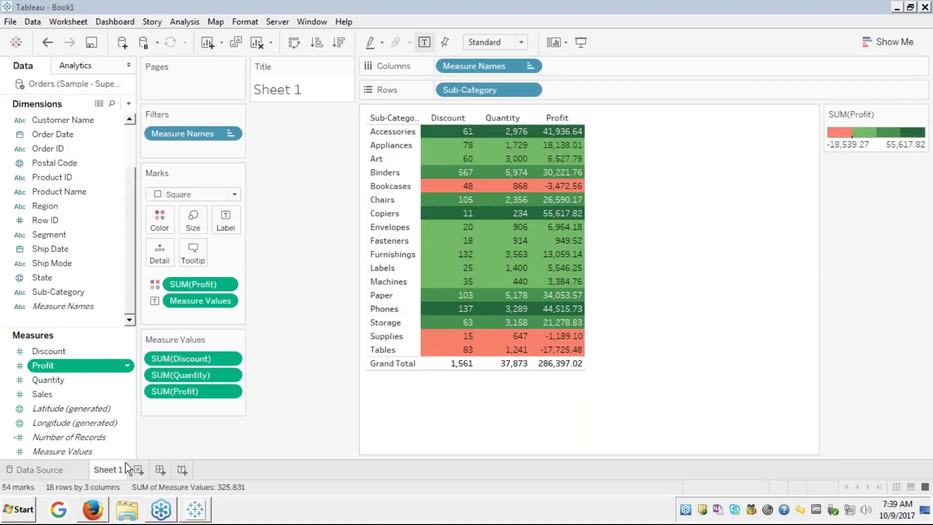
click(139, 470)
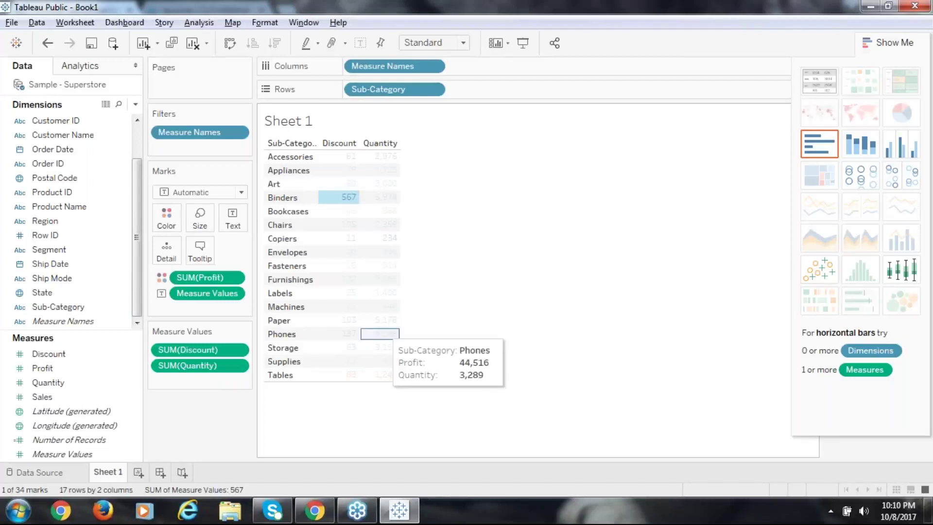
In the Tableau Public workbook, clear Sheet 1 and build a text table of Discount, Profit and Quantity by Sub-Category.
click(194, 47)
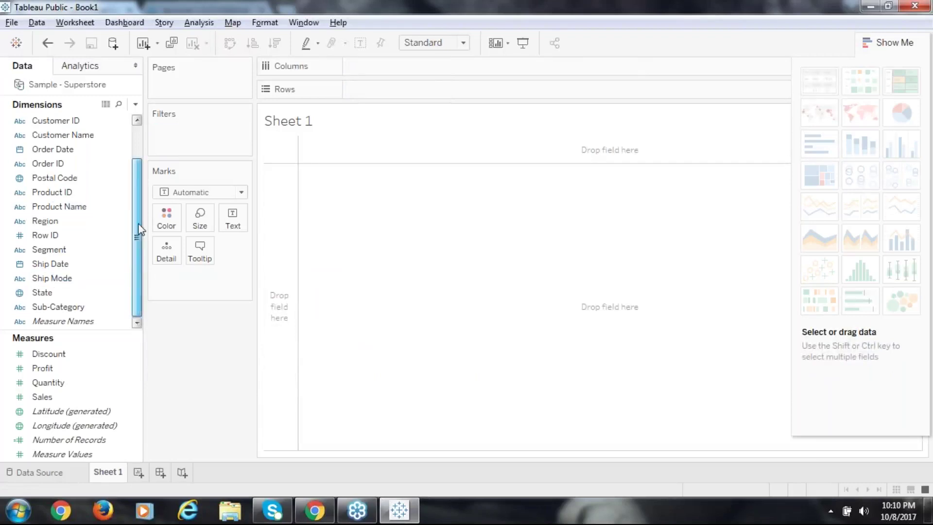
click(84, 308)
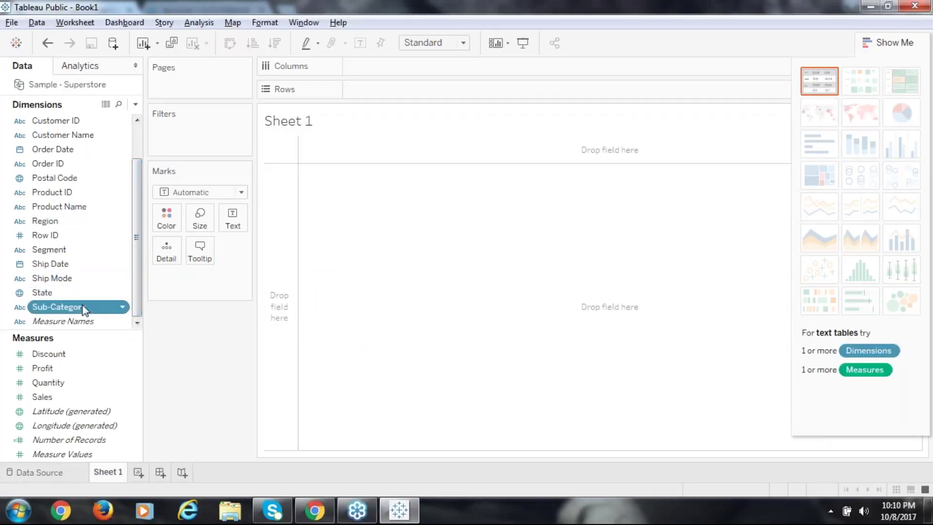
ctrl+click(68, 354)
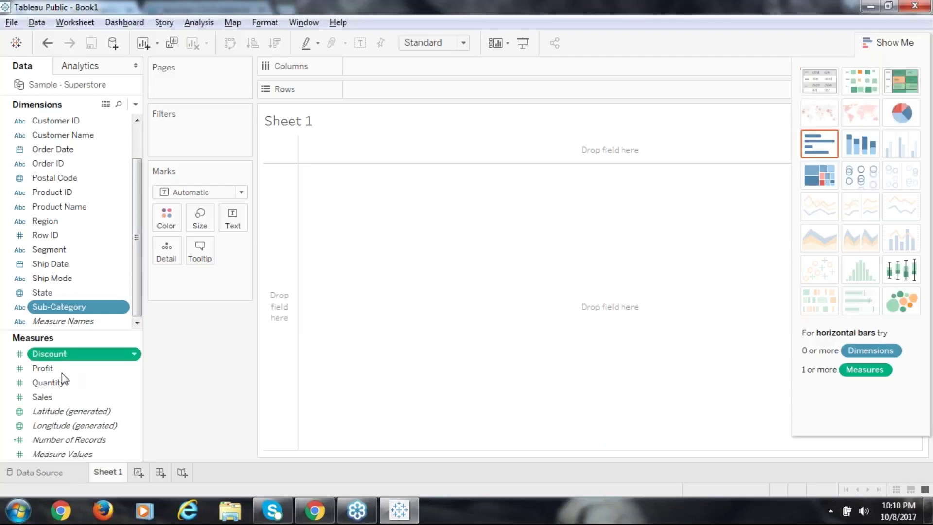
ctrl+click(63, 369)
ctrl+click(62, 383)
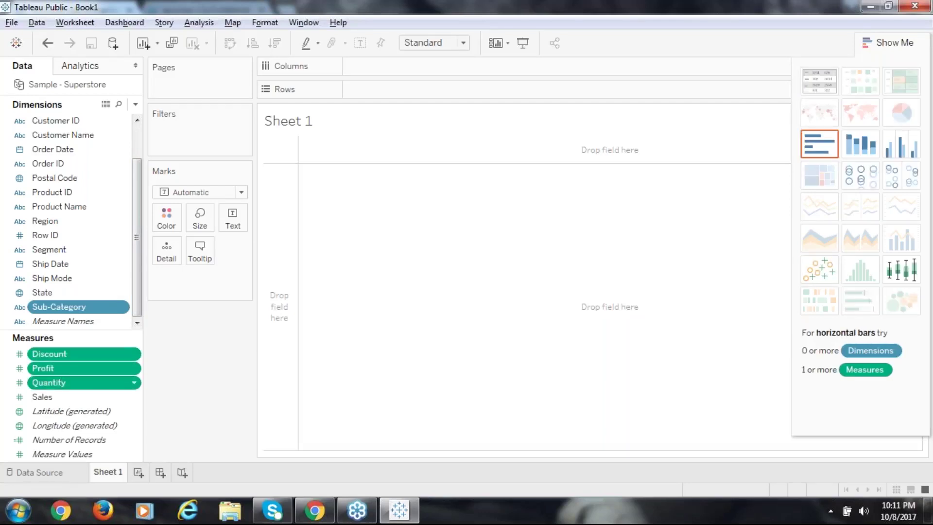
drag(888, 42, 302, 203)
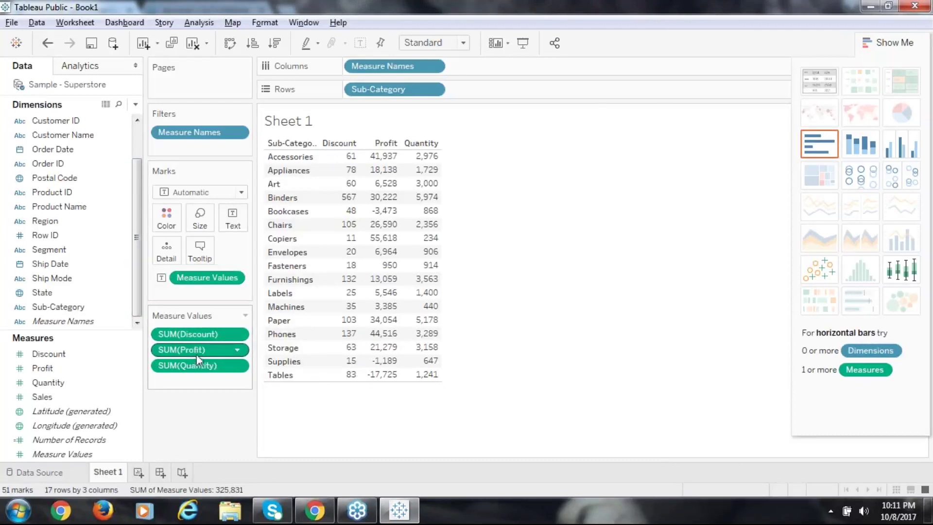
Try to color the table by moving SUM(Profit) out of the measure values onto Color, and reverse the move.
drag(197, 352, 164, 225)
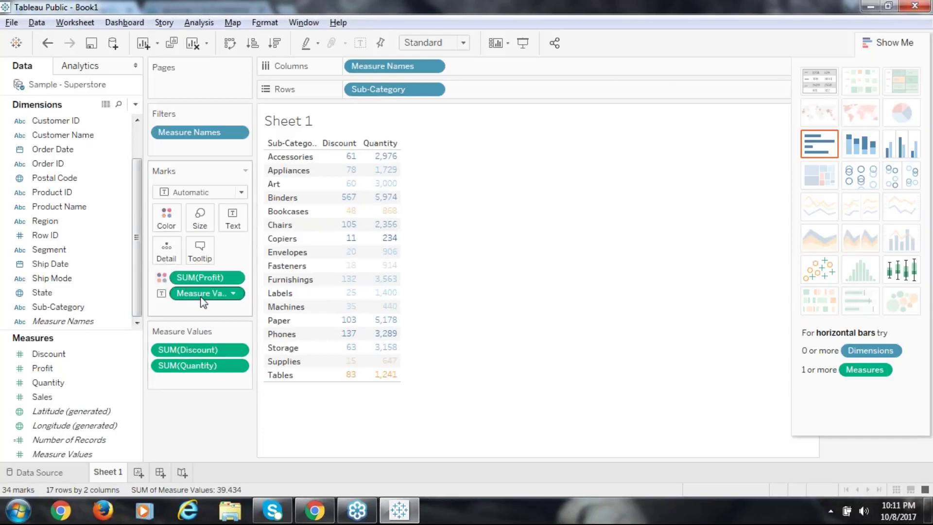
drag(205, 281, 208, 280)
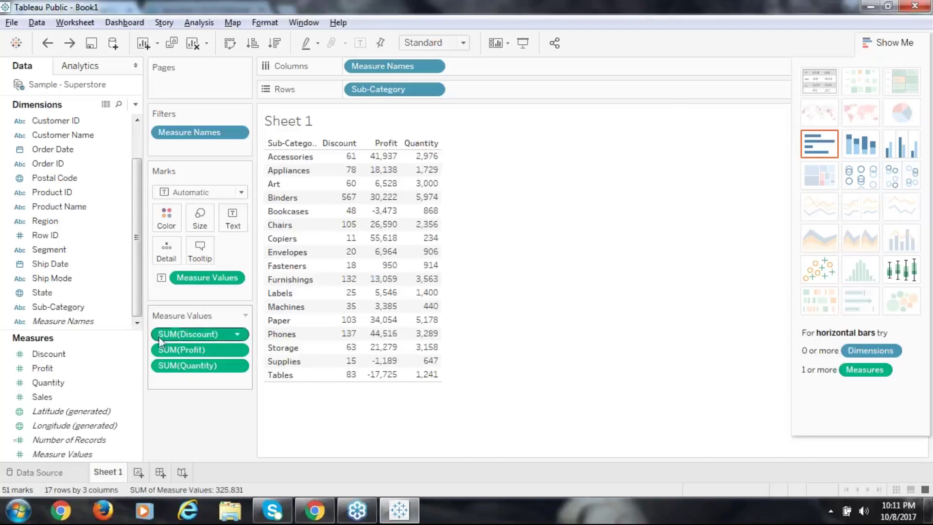
Color the Sub-Category table by the Profit measure, keeping Profit in the measure values and the Automatic palette.
click(58, 373)
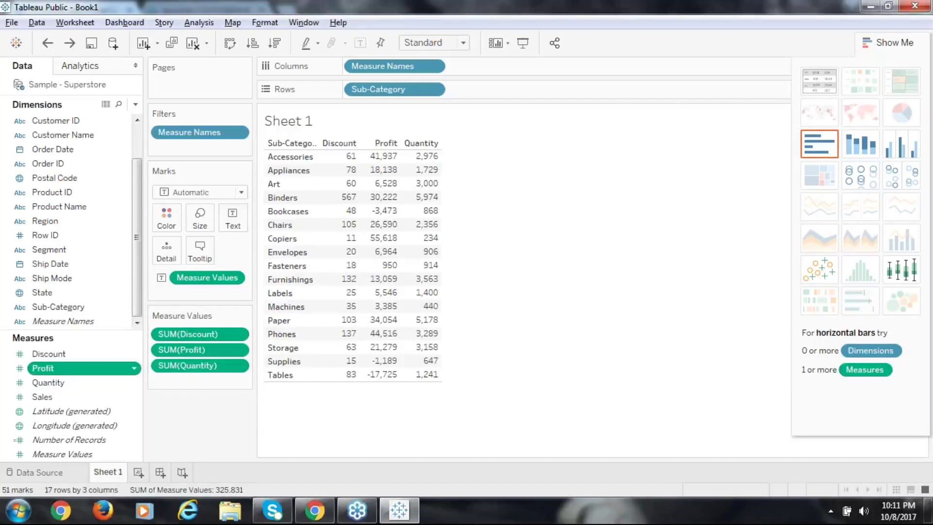
drag(59, 370, 166, 216)
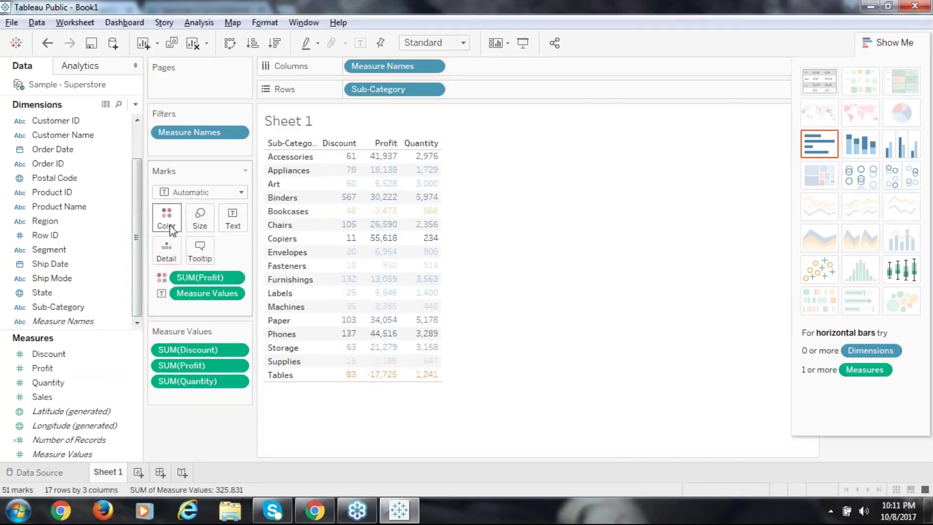
click(167, 219)
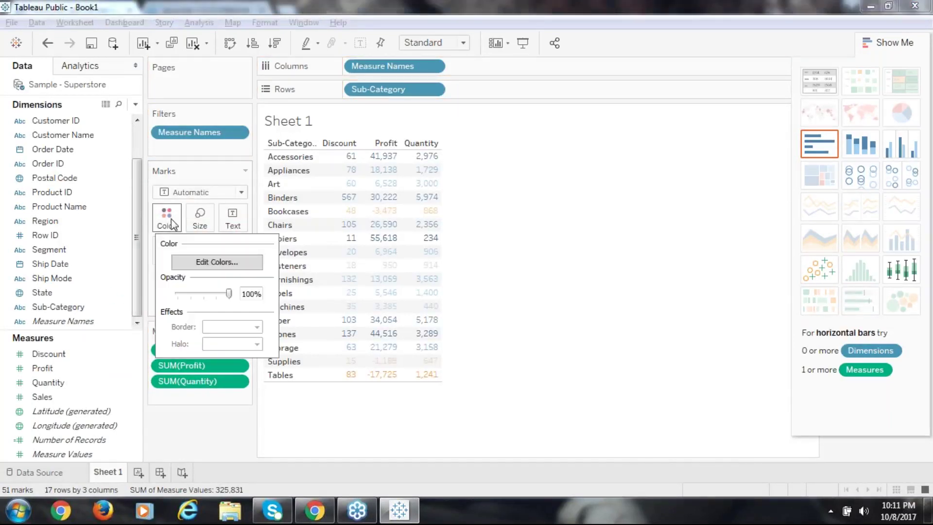
click(215, 265)
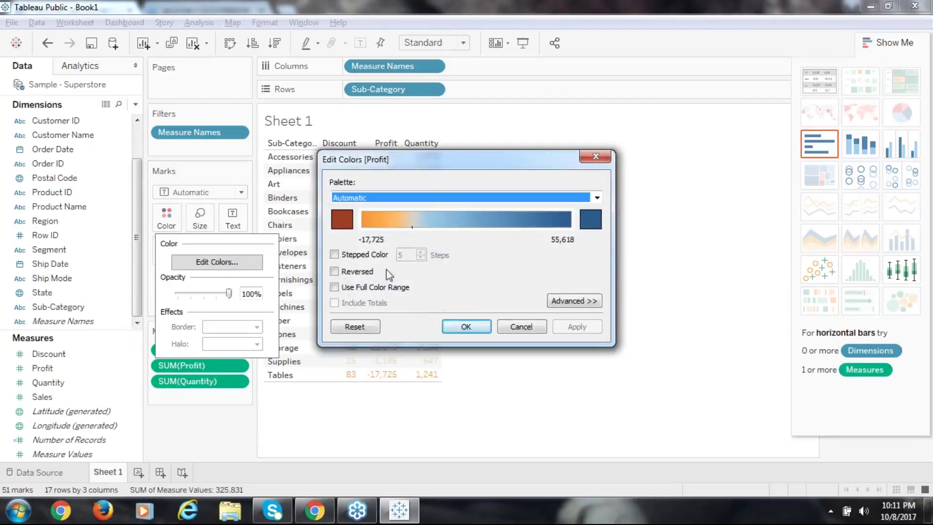
click(466, 328)
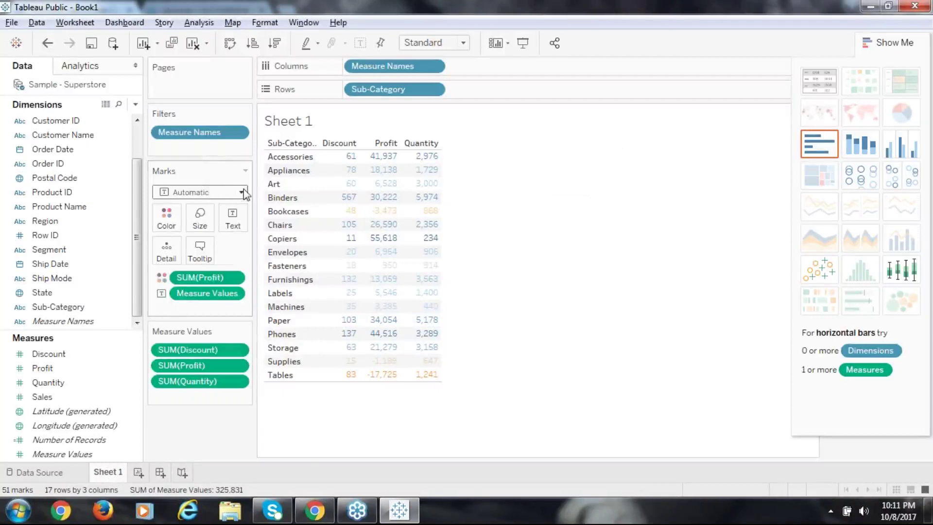
Change the table's mark type to Square.
click(242, 192)
key(Escape)
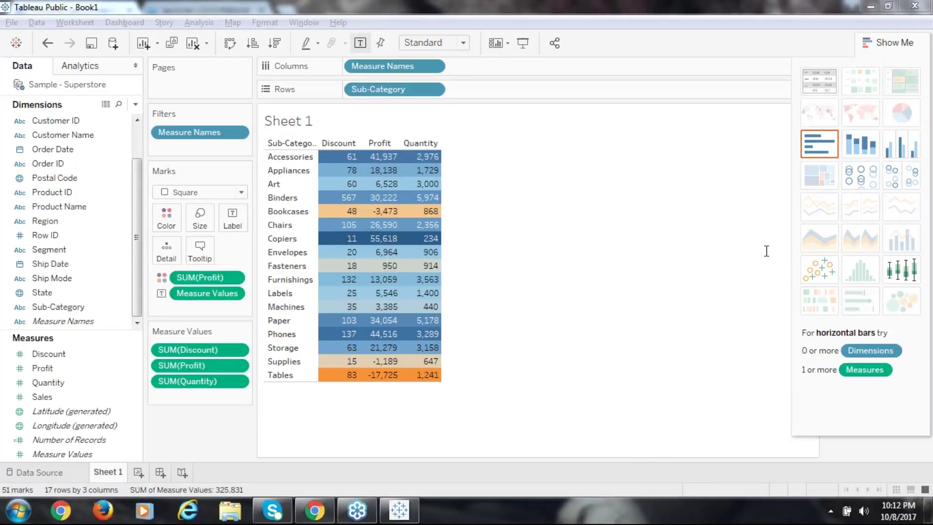
click(318, 211)
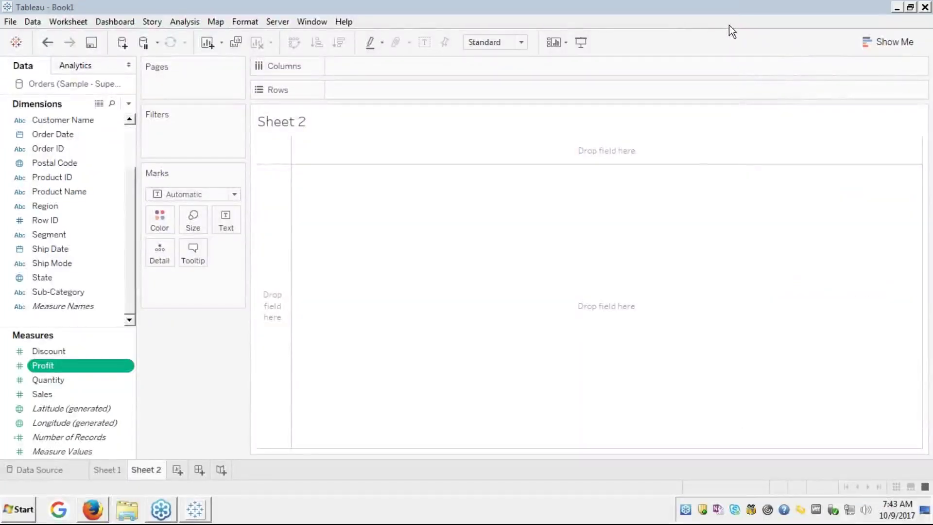
In the Tableau desktop workbook, start a calculated field from the Discount measure and begin its formula with if.
right_click(75, 350)
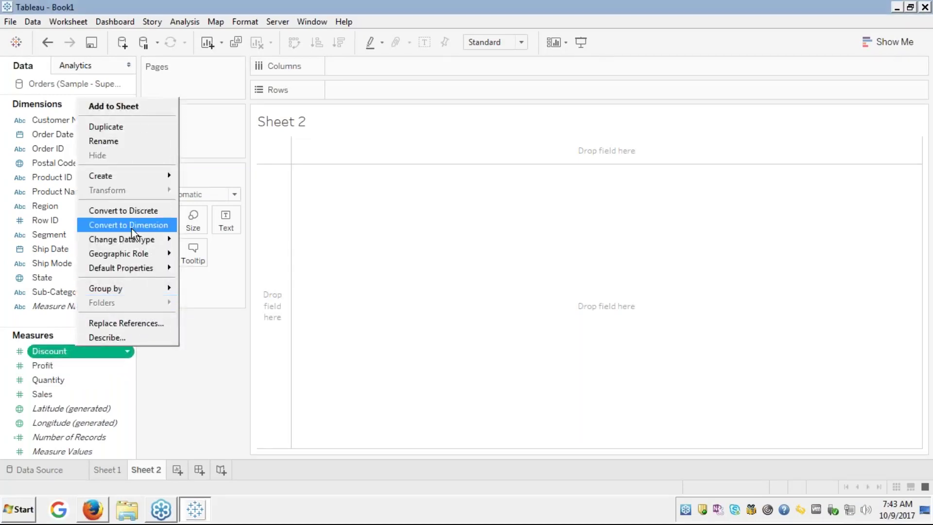
mouse_move(156, 174)
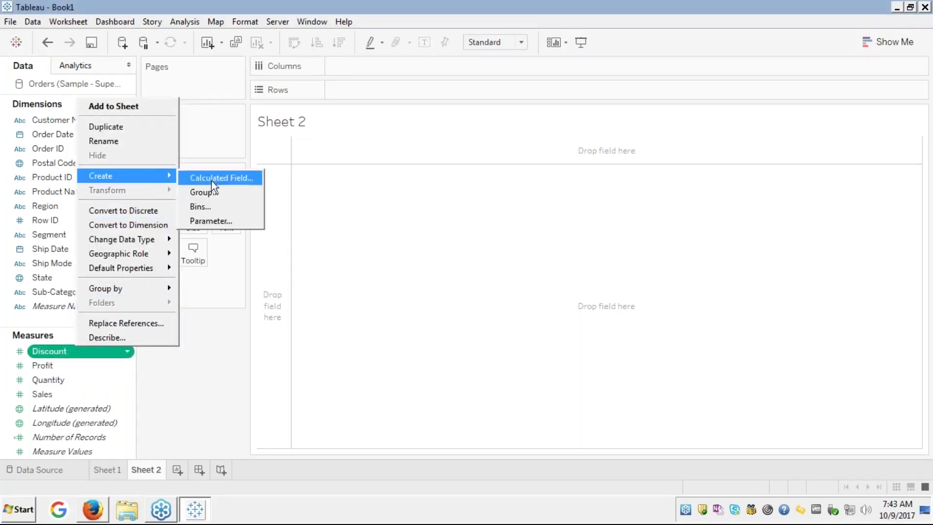
click(230, 180)
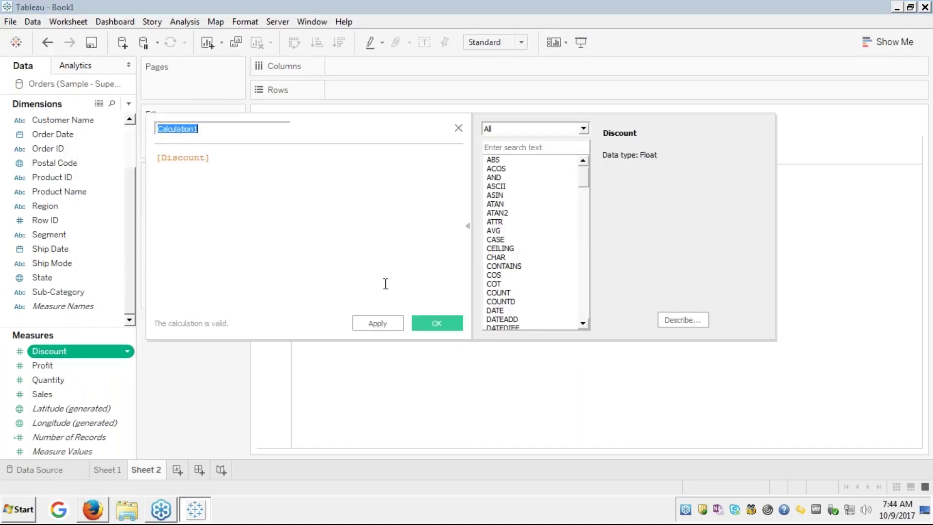
double_click(214, 159)
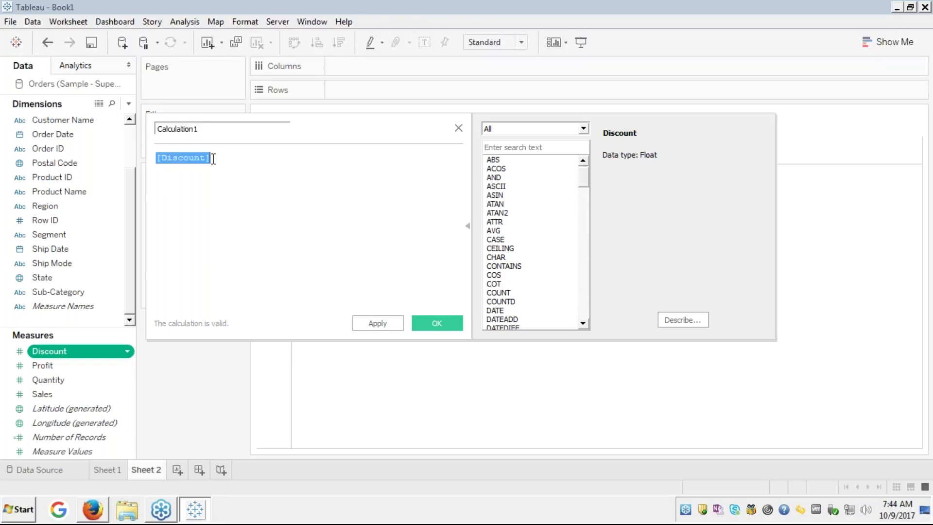
click(213, 159)
key(Left)
key(Left)
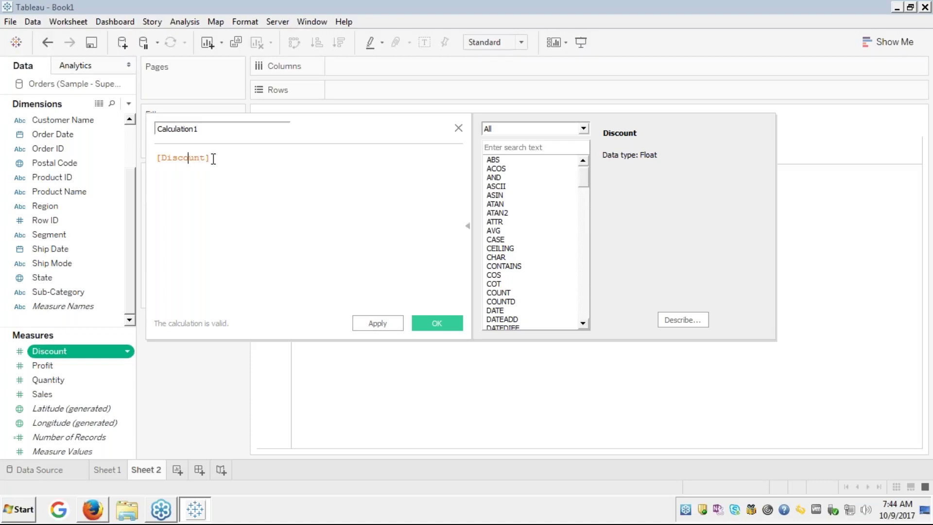
key(Home)
text(if)
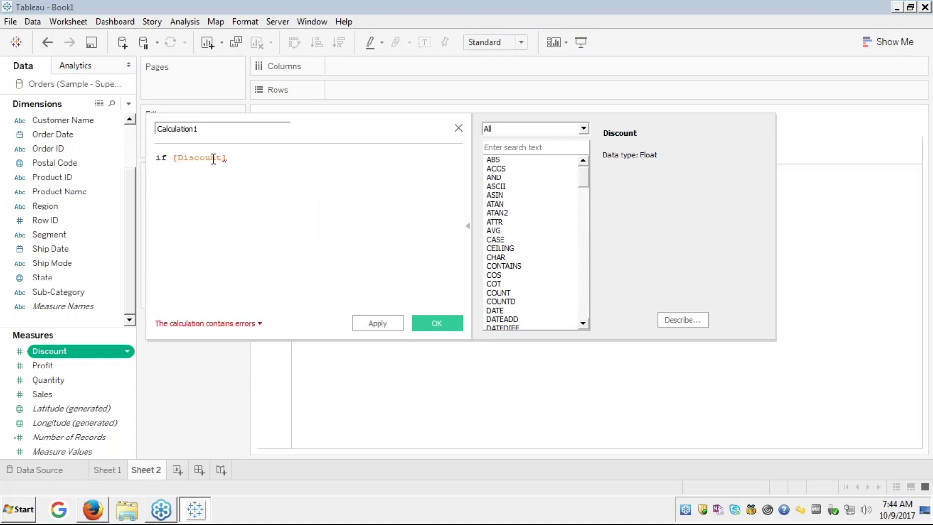
Try the condition > 0.5 after [Discount] in the formula, and discard the calculated field.
key(Right)
key(Right)
text(> )
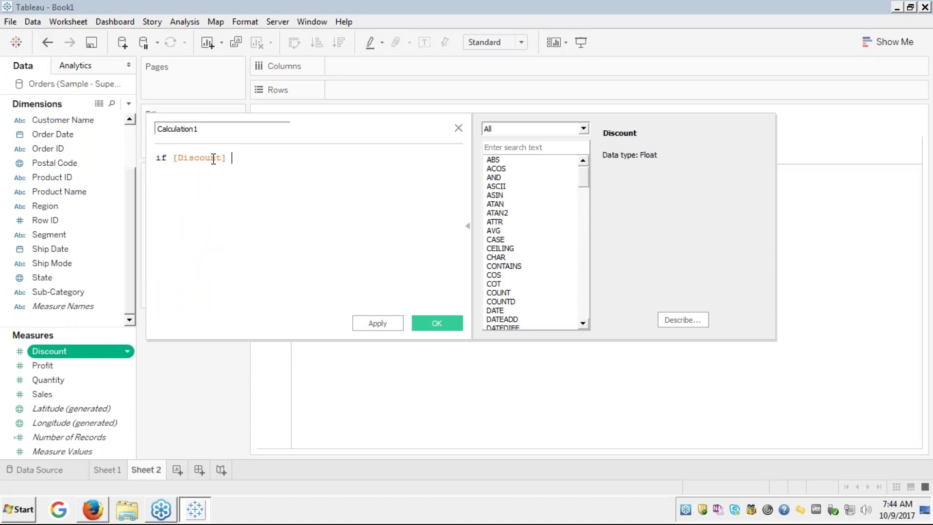
text(0)
click(214, 159)
text(5)
key(BackSpace)
key(BackSpace)
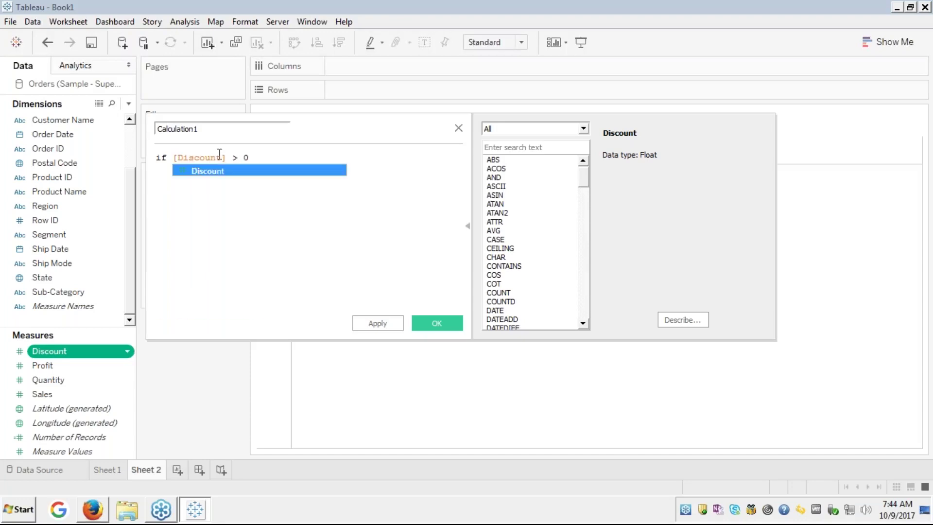
click(259, 159)
text(.5)
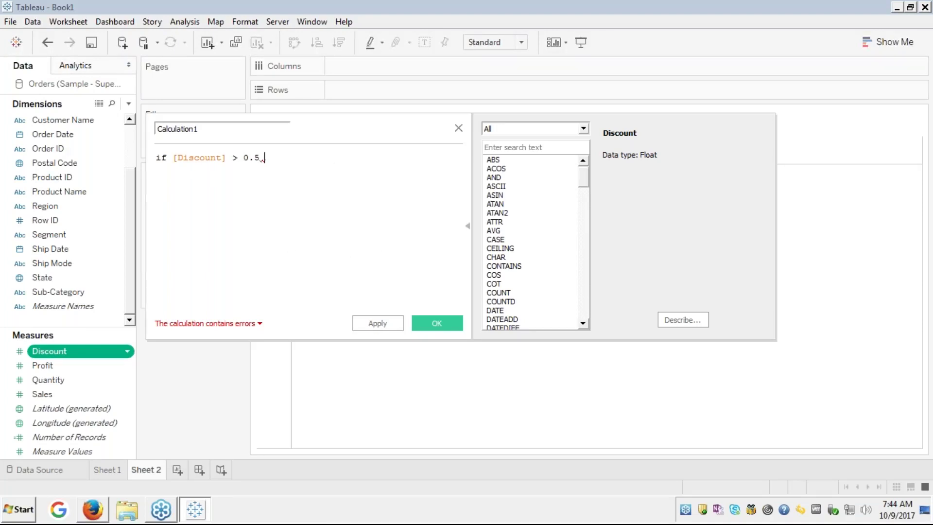
click(459, 128)
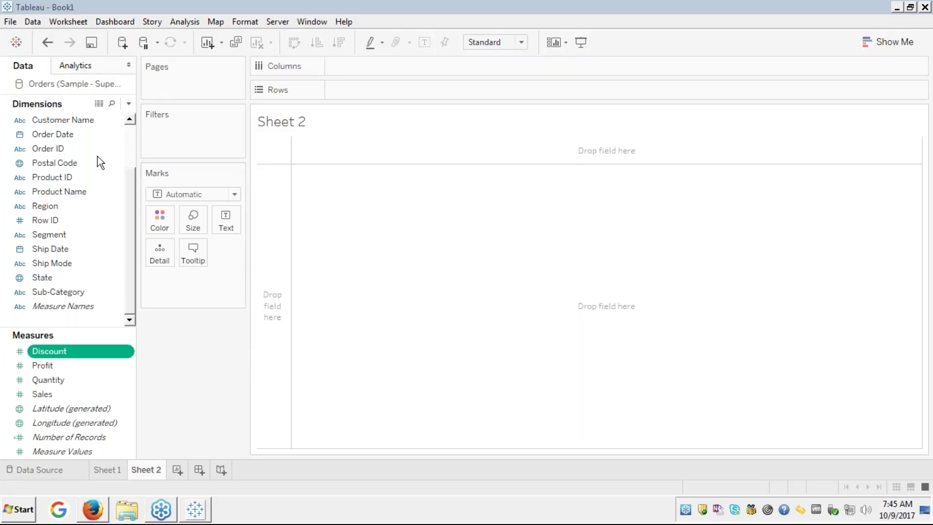
Review the Orders data source and the colored table on Sheet 1, and return to Sheet 2.
click(63, 119)
click(52, 471)
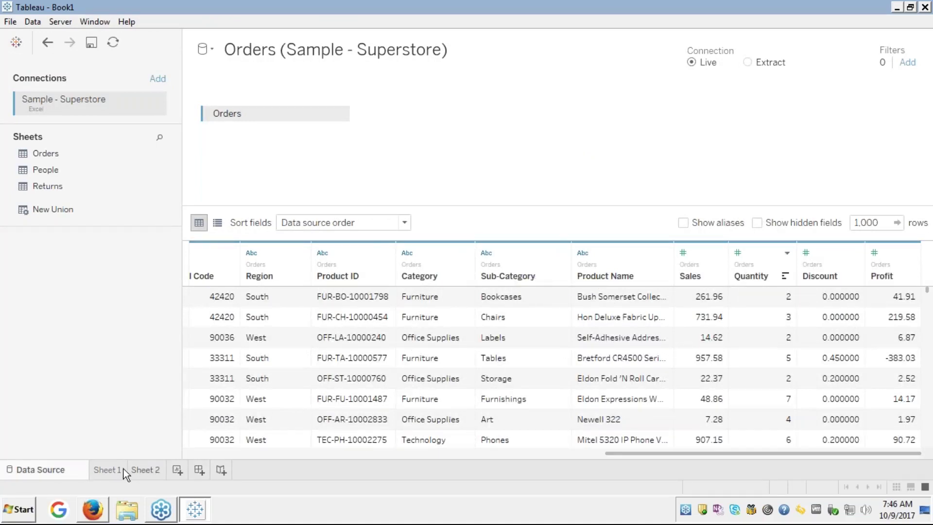
click(108, 471)
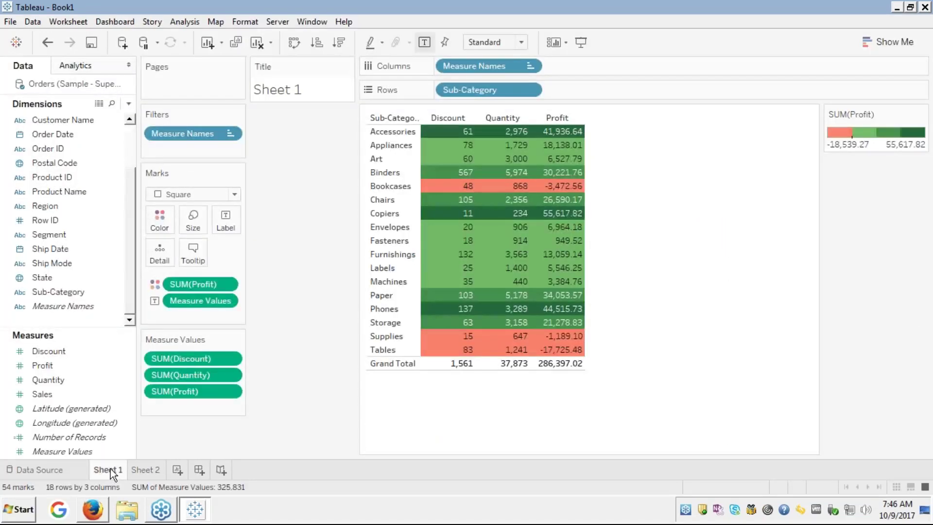
click(148, 469)
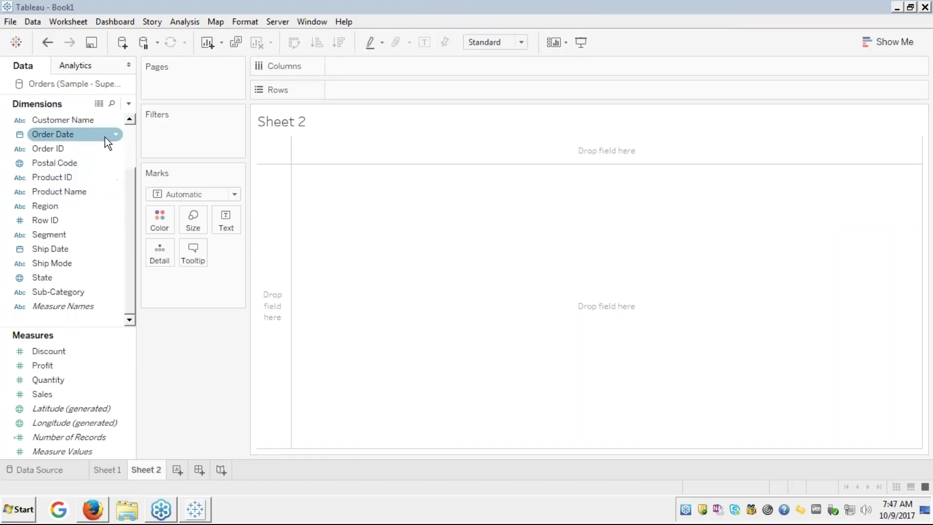
View the underlying Orders data, examine the first record's fields from Category through Sales, and close the data view.
click(99, 104)
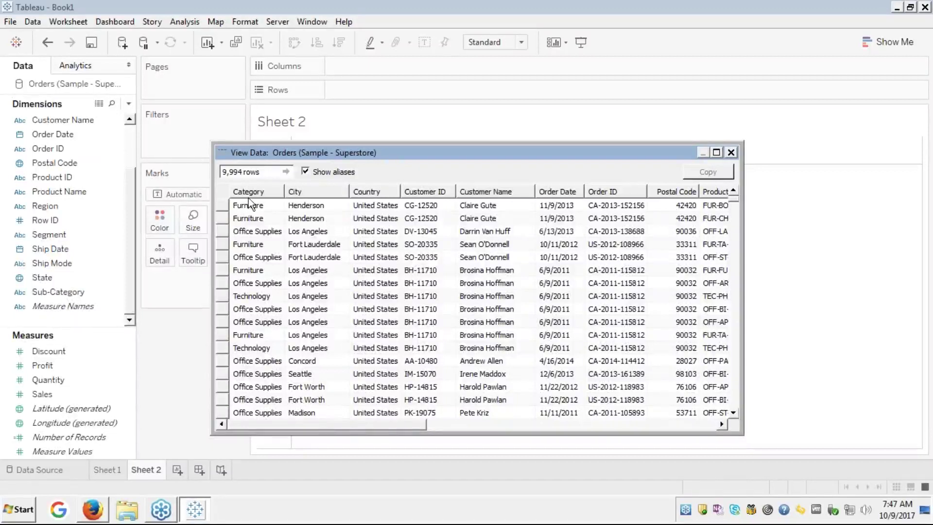
click(265, 172)
click(267, 206)
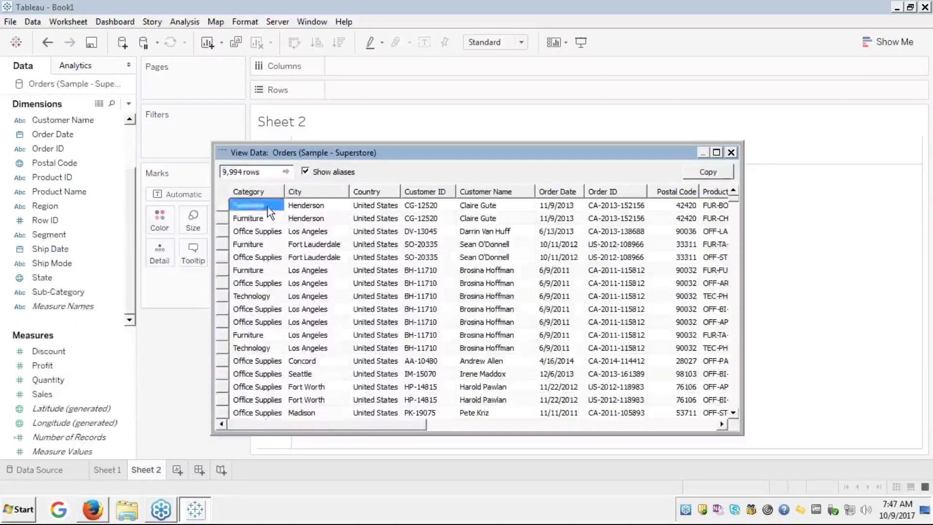
key(Right)
key(Right)
key(Right)
key(Right)
key(Right)
key(Right)
key(Right)
key(Right)
key(Right)
key(Right)
key(Right)
key(Right)
key(Right)
key(Right)
key(Right)
key(Right)
key(Right)
key(Right)
key(Right)
key(Right)
key(Right)
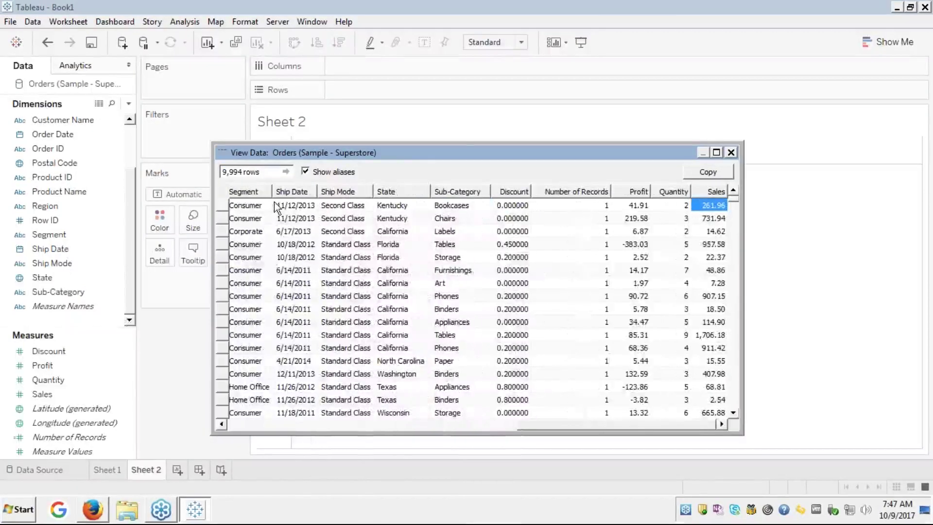
click(731, 152)
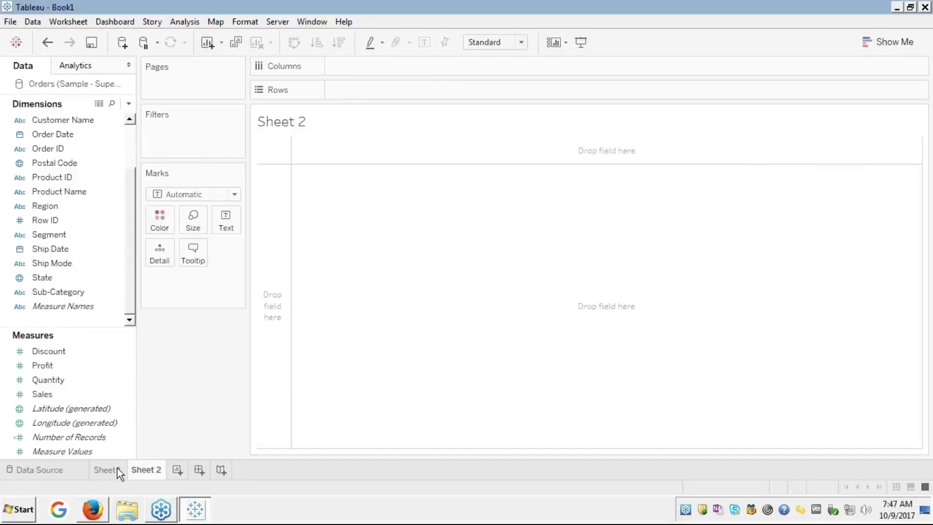
Revisit the data source and Sheet 1, and examine the summary data behind the Binders Discount cell.
click(35, 469)
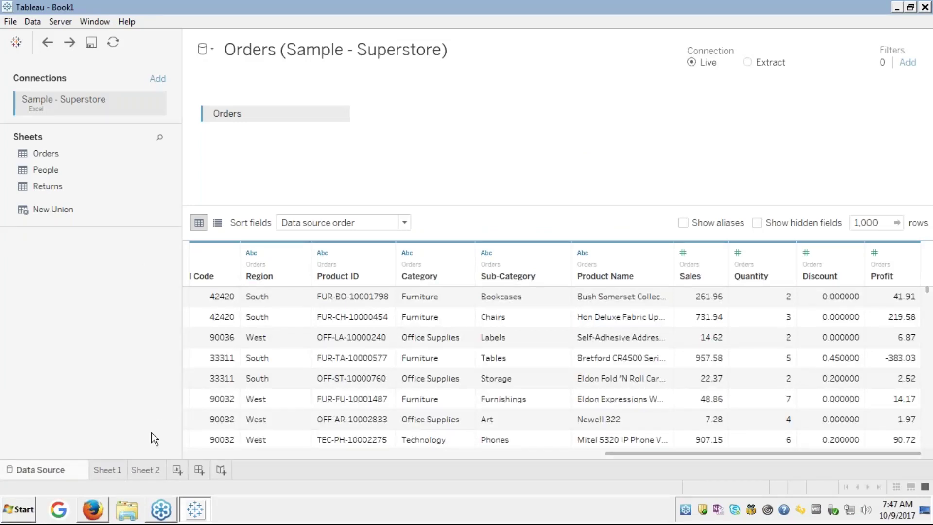
click(108, 470)
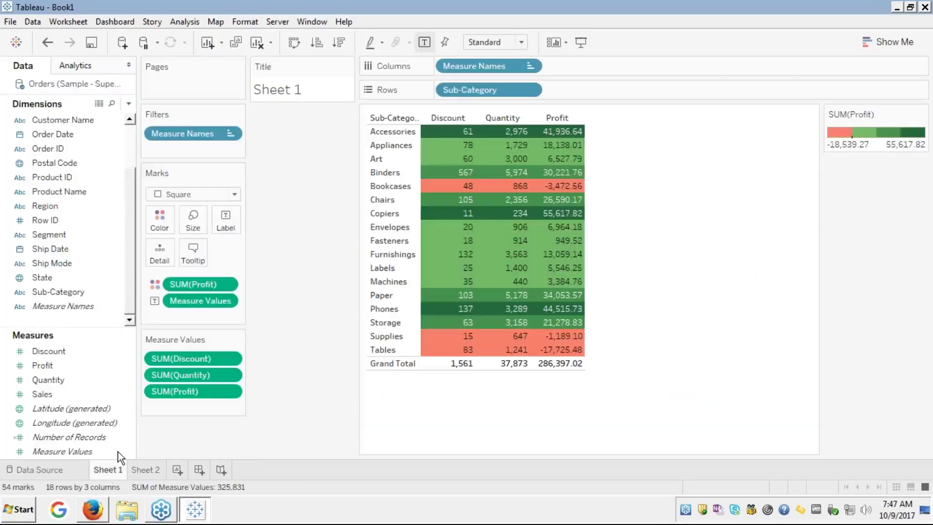
click(444, 174)
right_click(443, 177)
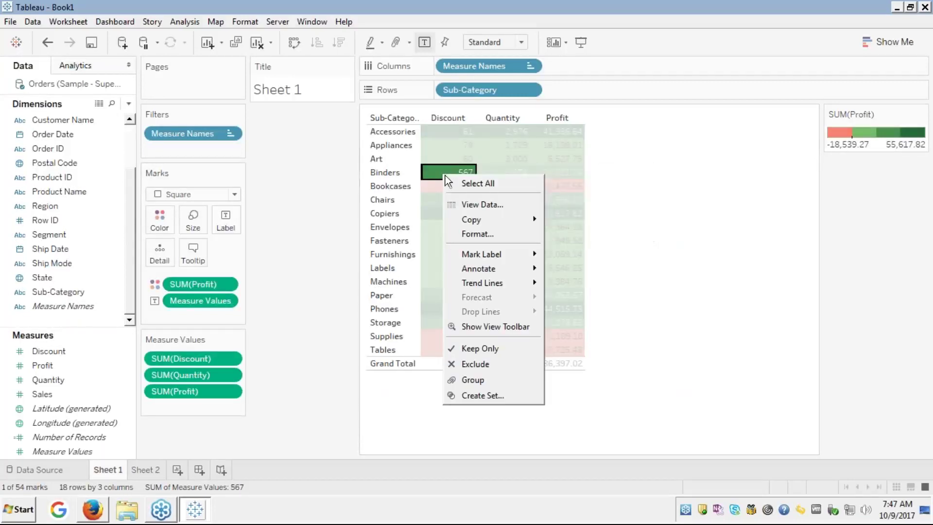
click(481, 204)
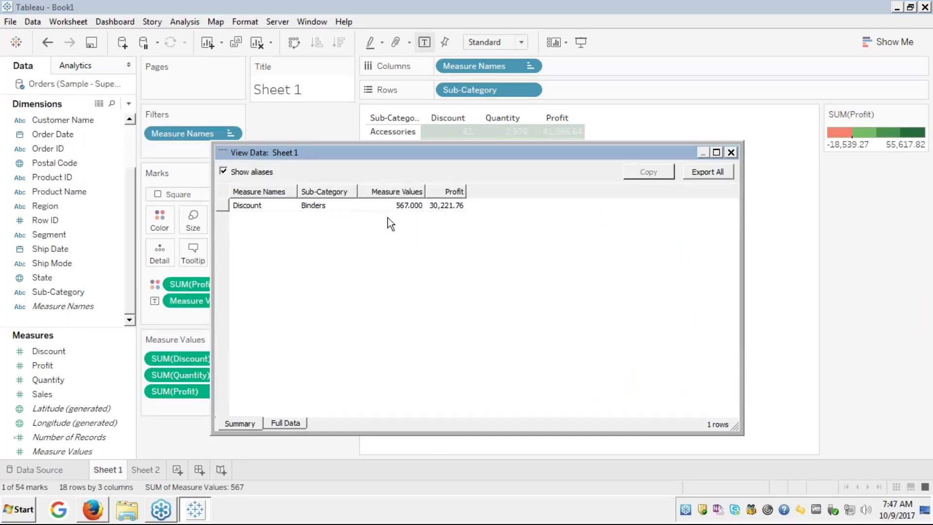
click(256, 205)
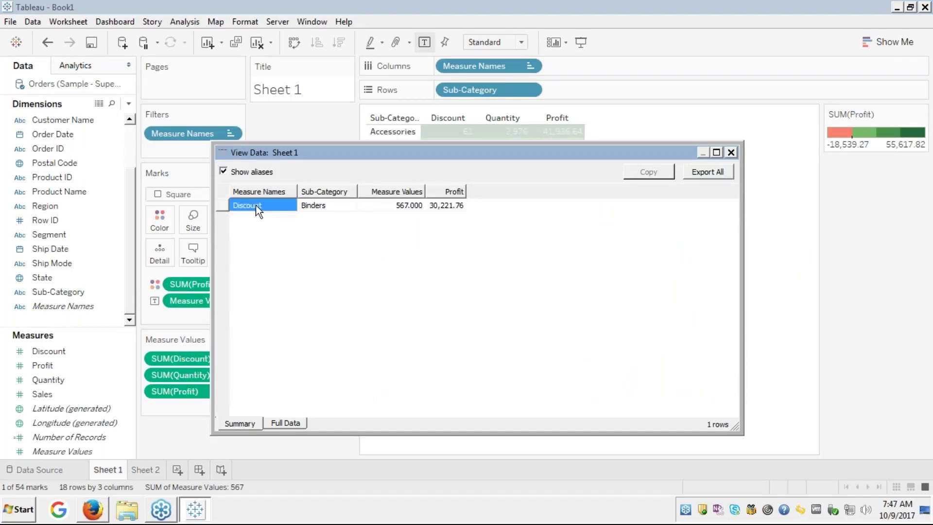
click(452, 208)
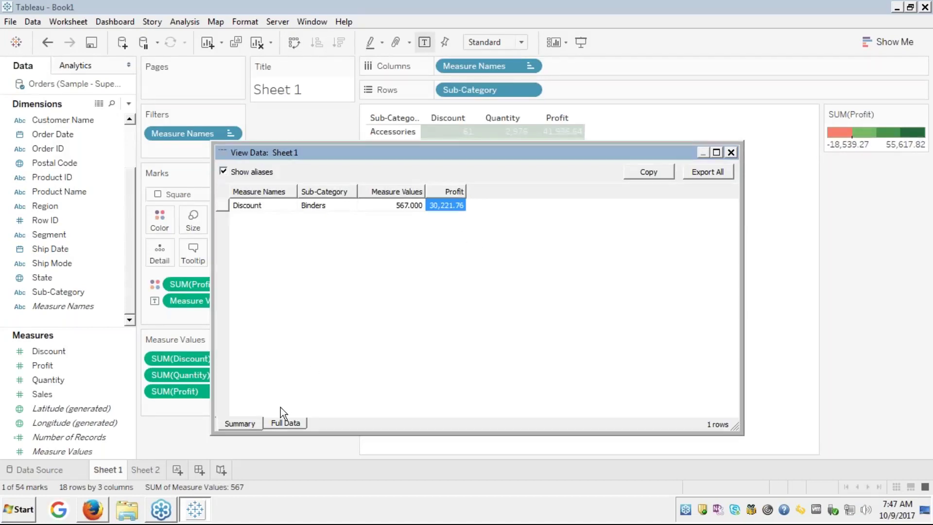
Examine the full data records behind the Binders Discount cell, close the data view and deselect the cell.
click(277, 424)
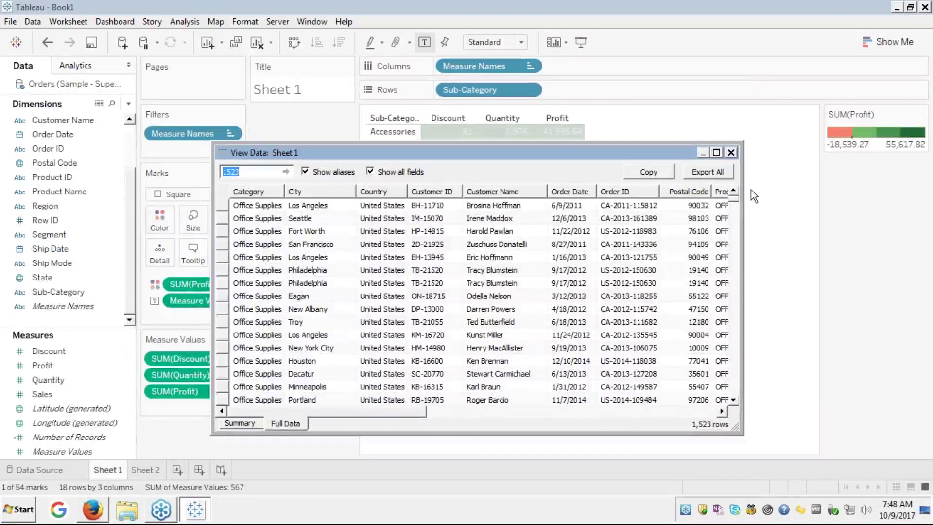
click(730, 152)
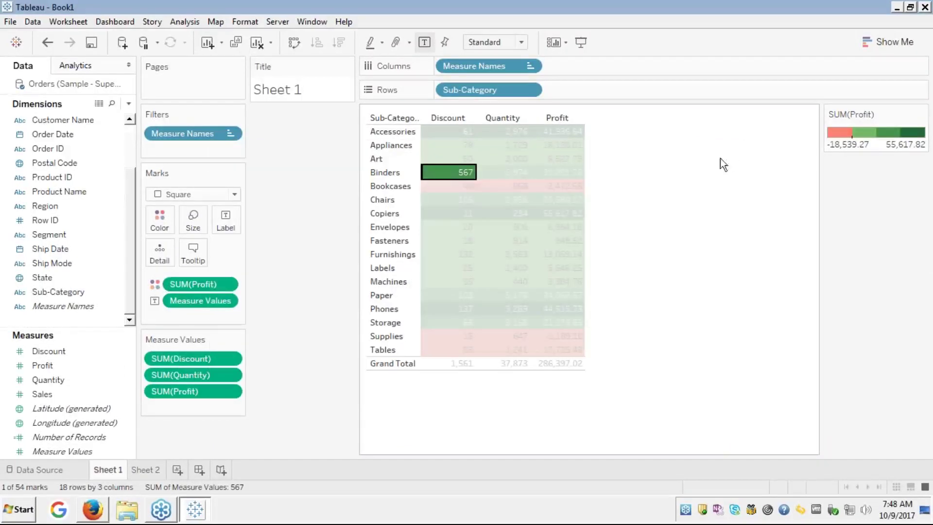
click(440, 176)
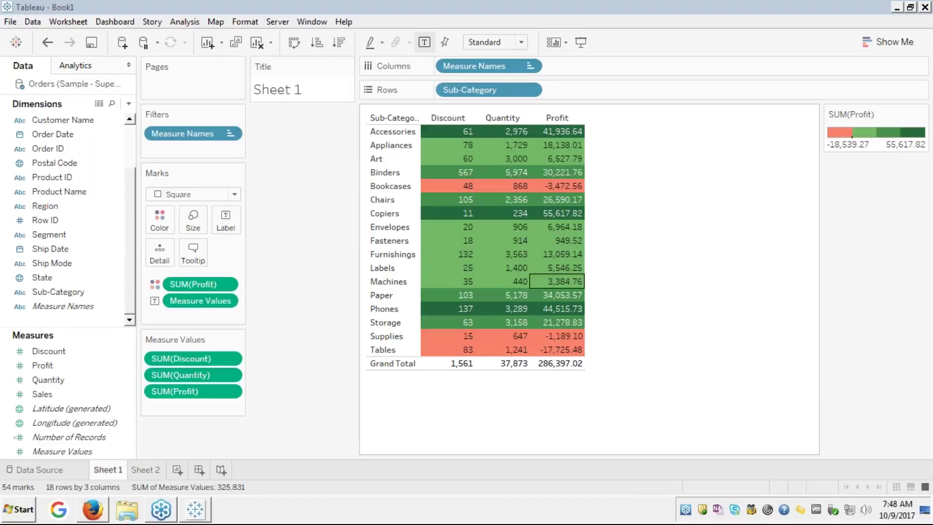
Switch to the Module 2 presentation in Firefox and show the Power Of Coloring slide in full screen.
click(92, 516)
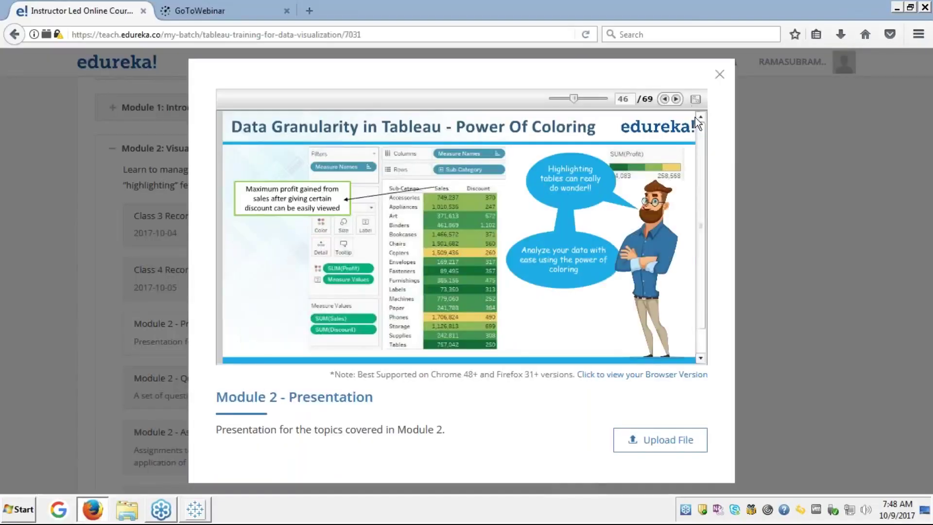
click(694, 98)
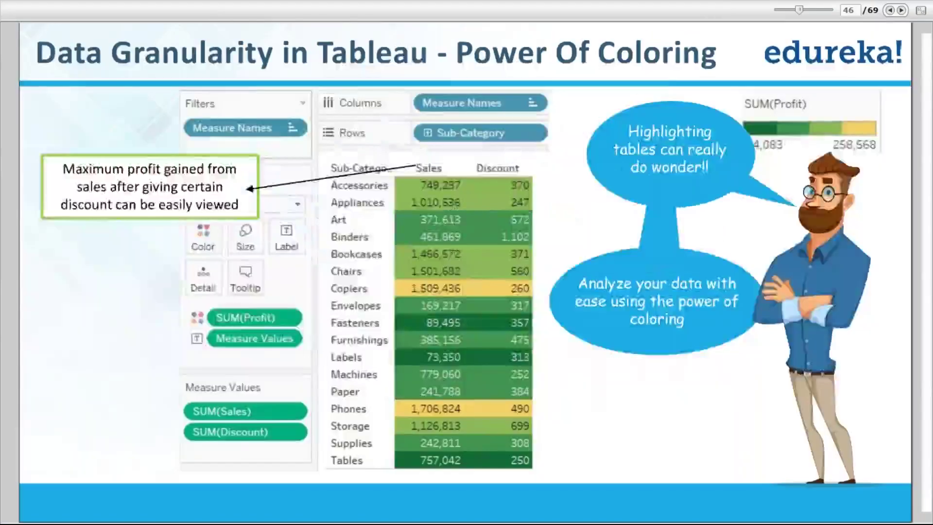
Advance the presentation past the knowledge check and Highlighting title slides to the "Highlighting – using legend" slide.
click(901, 10)
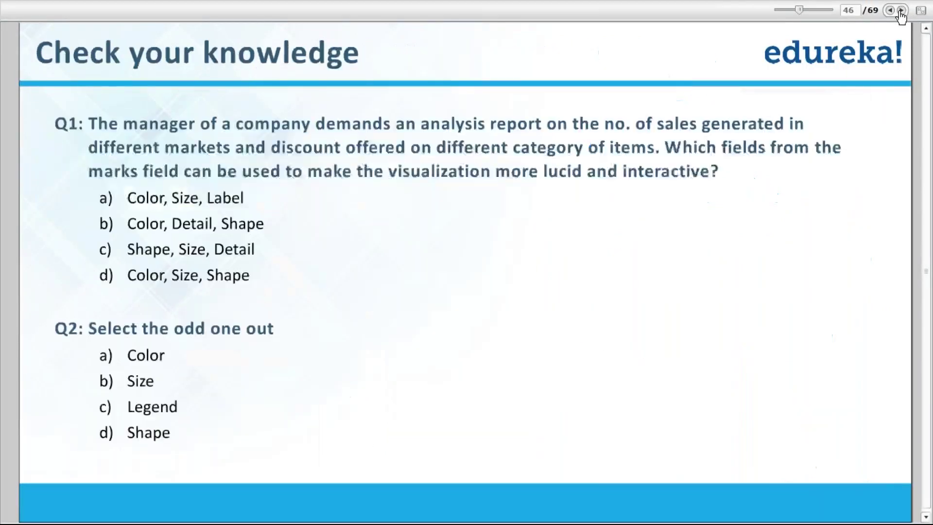
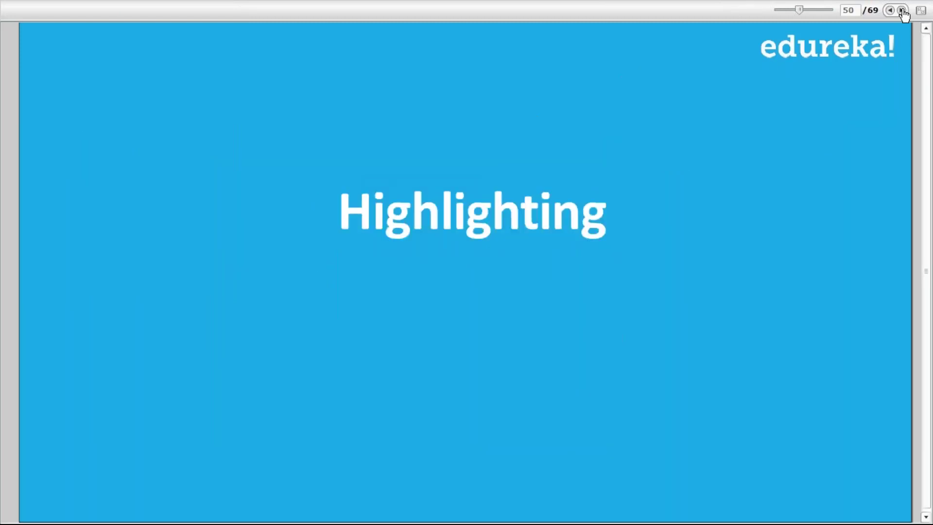
click(902, 10)
click(902, 10)
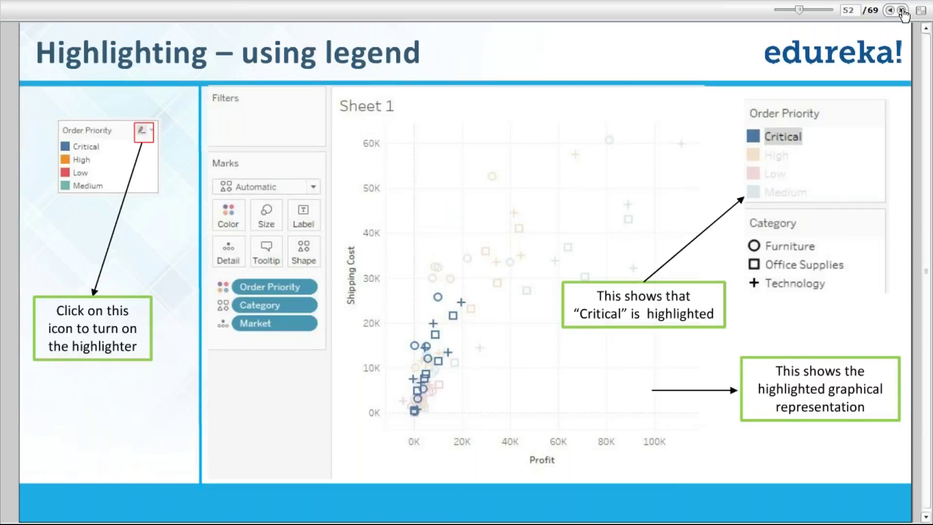
Switch to Tableau, show Sheet 2 and add the Category dimension to the rows.
key(alt+Tab)
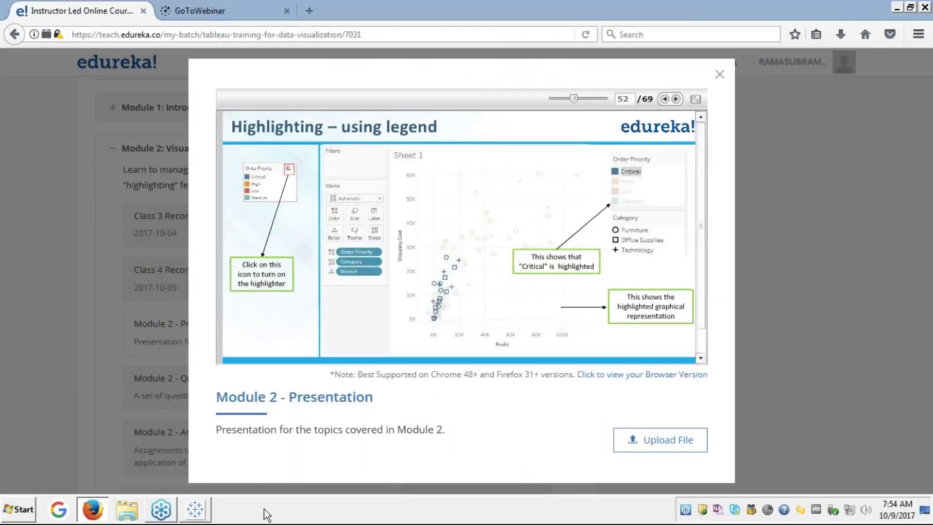
click(195, 510)
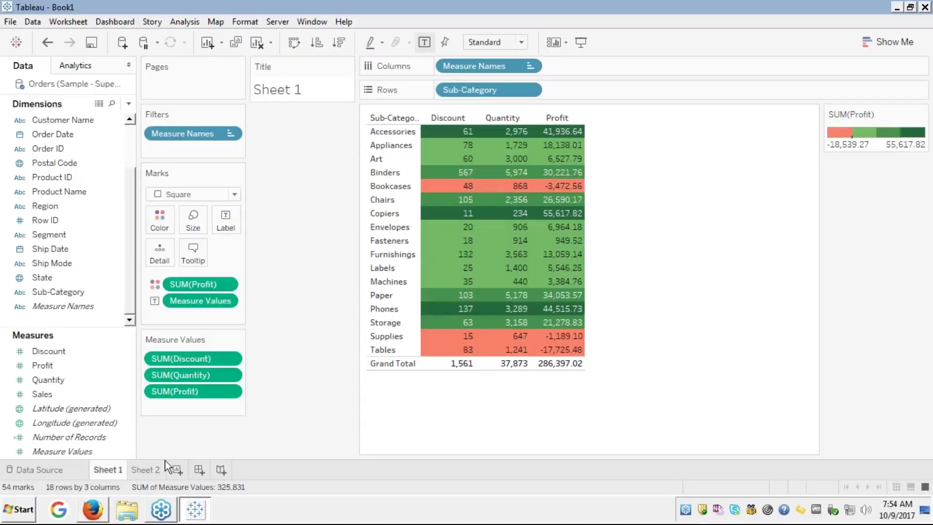
click(144, 470)
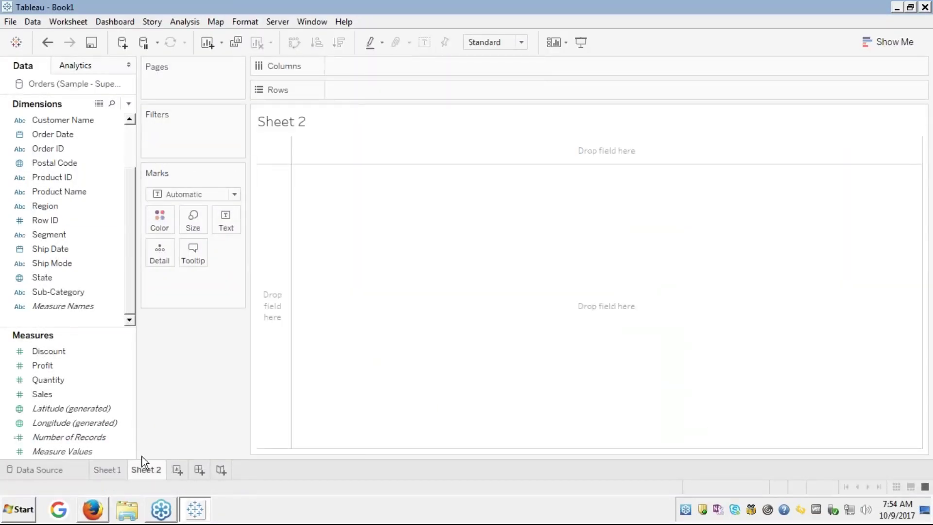
click(89, 394)
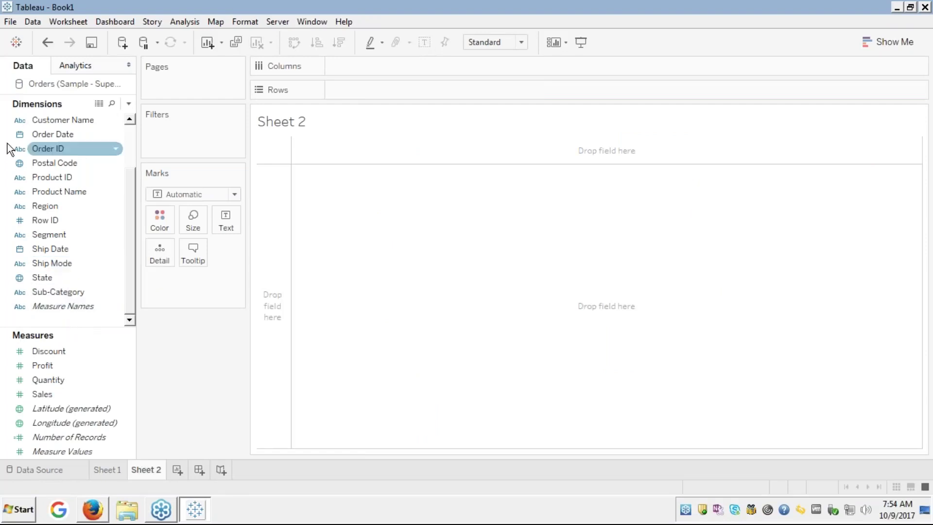
key(Home)
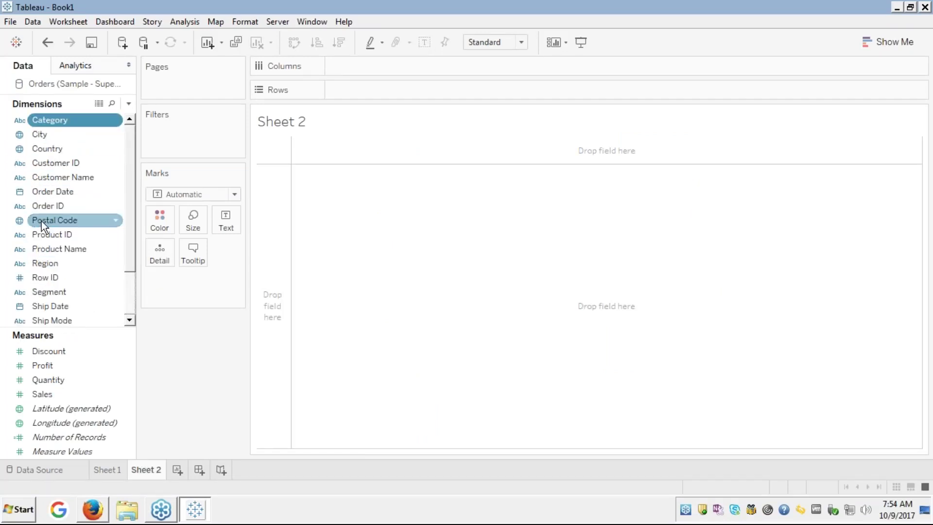
double_click(54, 121)
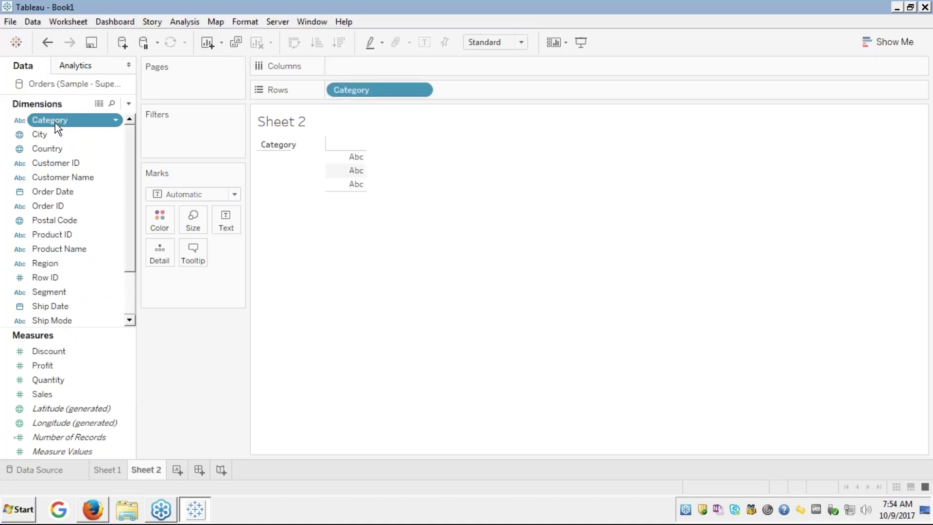
Add the Sub-Category dimension to the rows after Category.
click(47, 289)
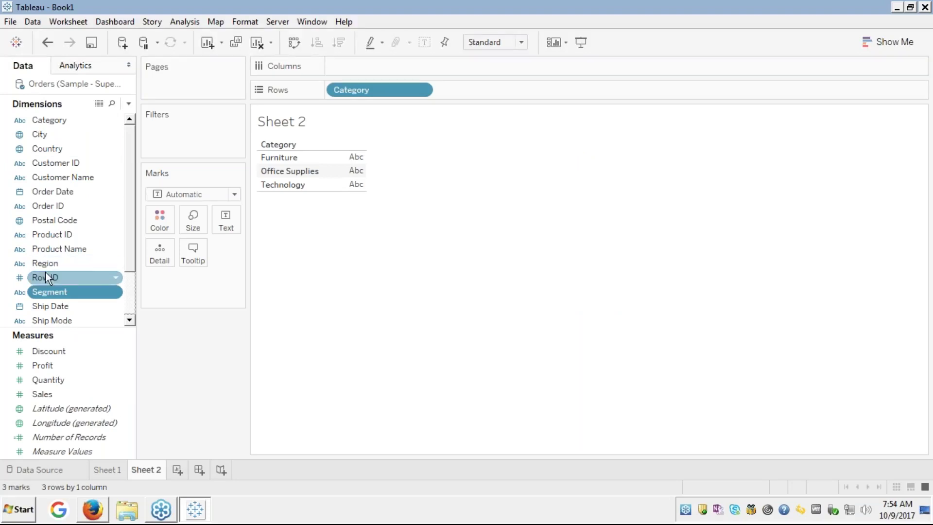
scroll(51, 308, down, 2)
click(51, 306)
scroll(51, 308, down, 1)
click(51, 306)
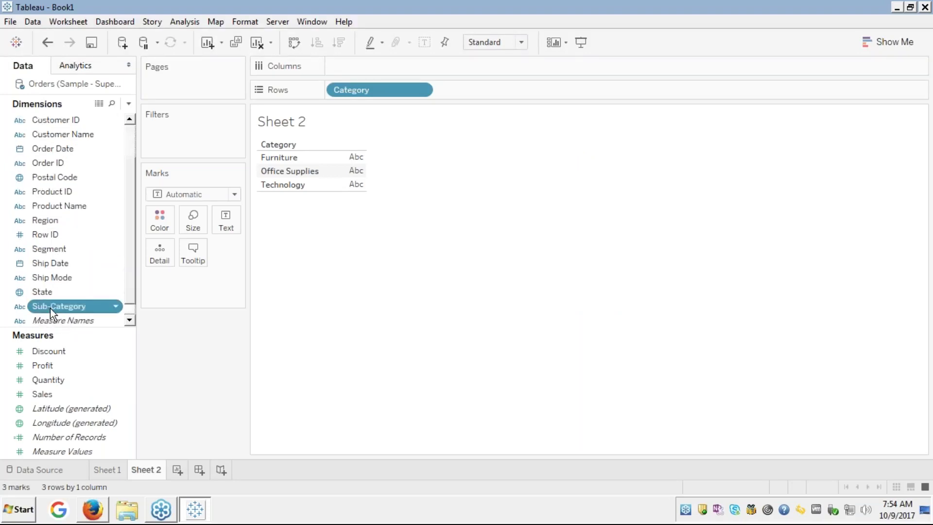
double_click(50, 306)
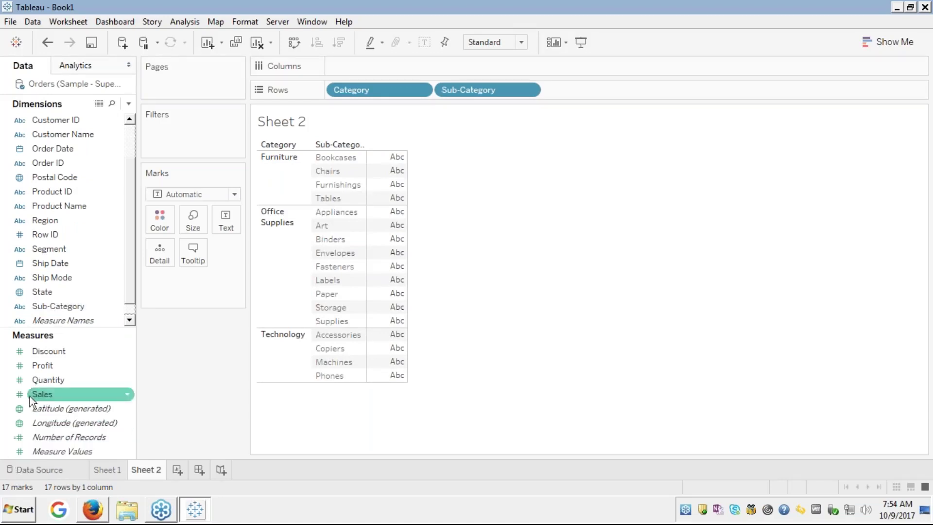
Add the Profit measure to the view and display it as a horizontal bar chart.
double_click(53, 364)
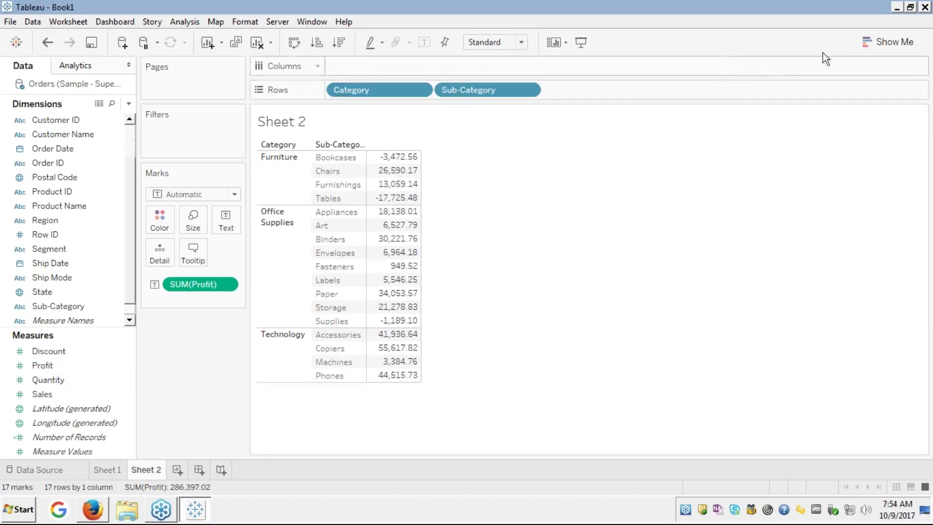
click(879, 44)
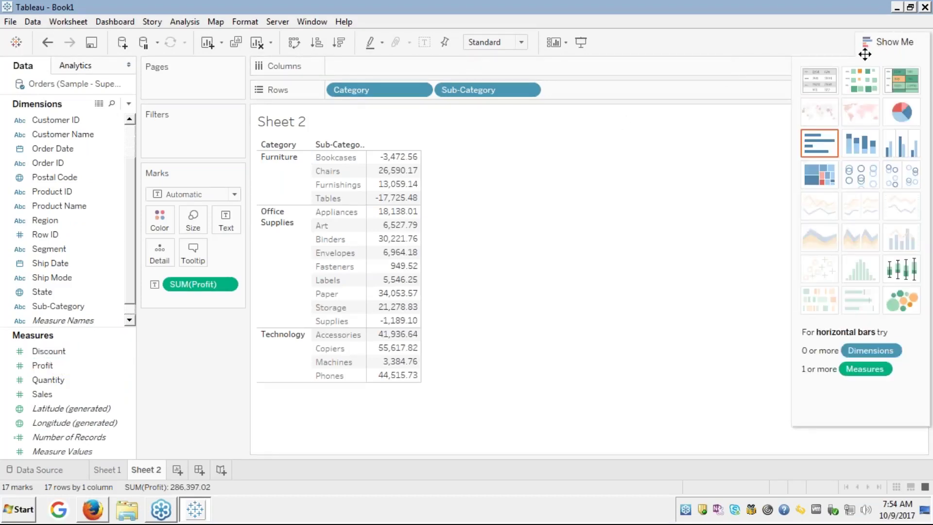
click(822, 147)
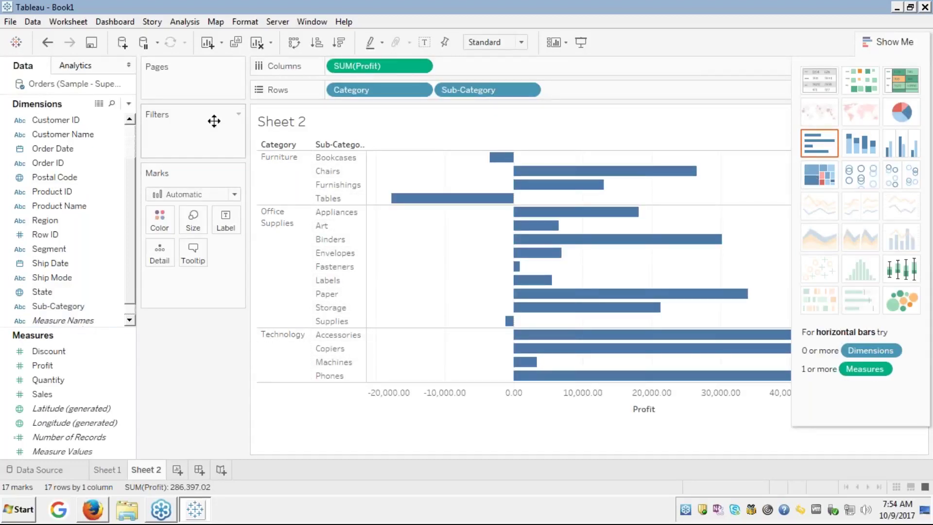
Color the profit bars by Category and hide the chart type chooser to reveal the legend.
click(40, 234)
key(c)
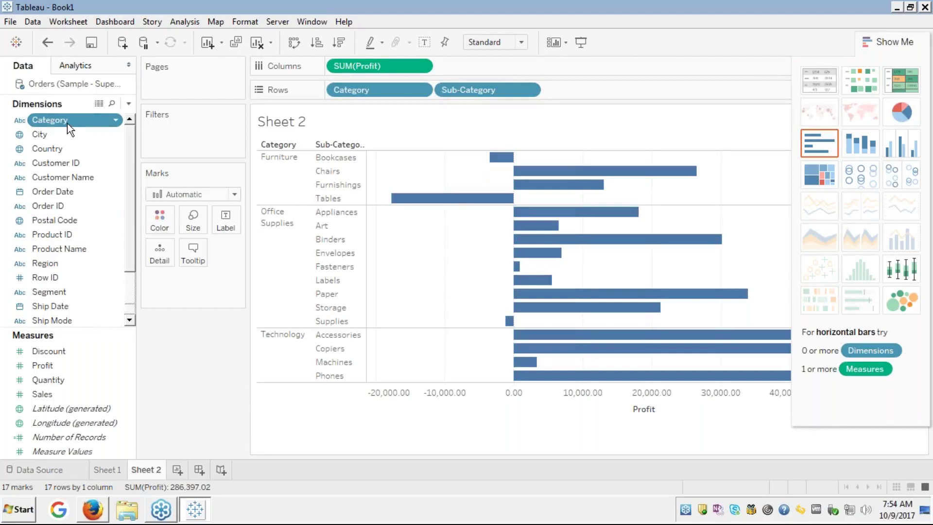
drag(68, 126, 160, 220)
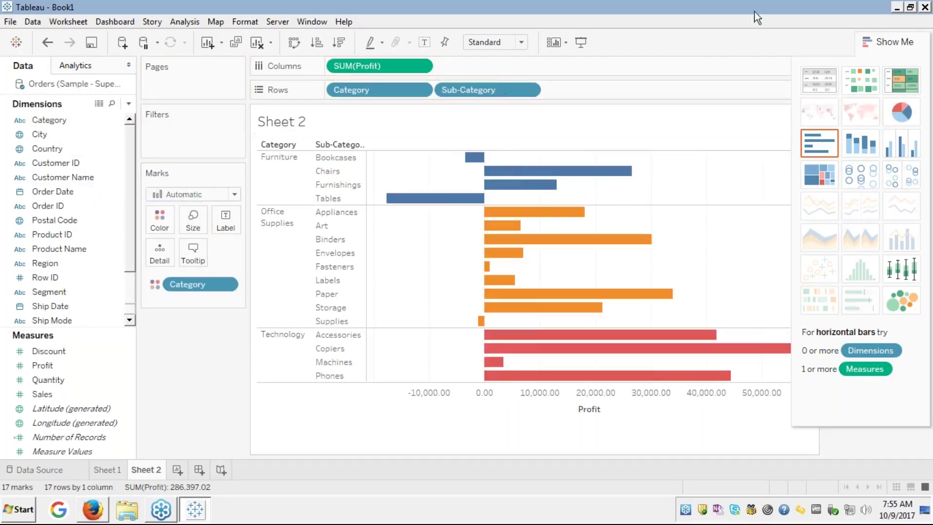
click(867, 40)
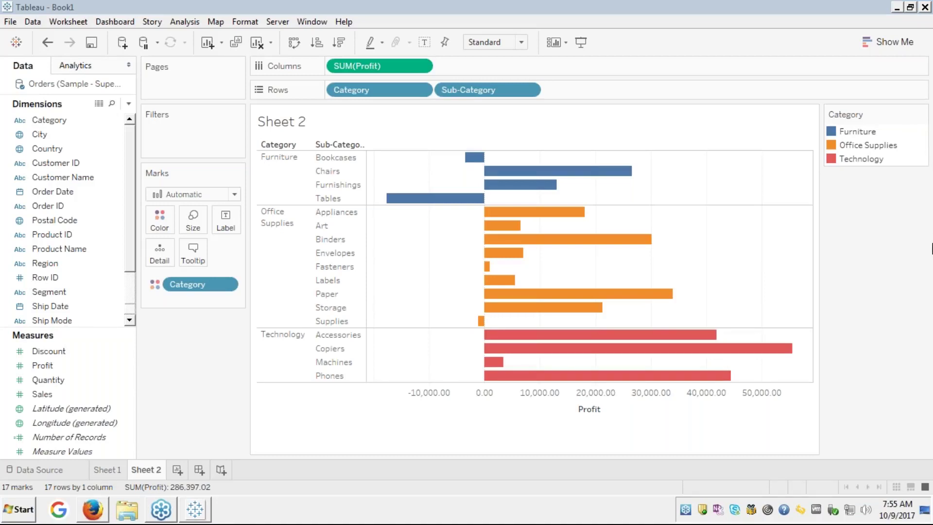
Highlight Furniture, Office Supplies, Technology and again Office Supplies one by one through the Category legend.
mouse_move(897, 129)
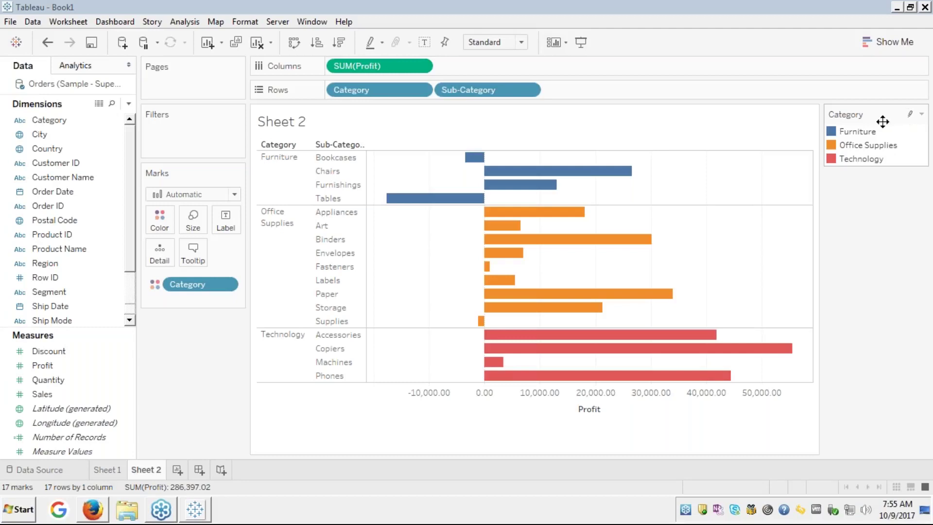
click(849, 136)
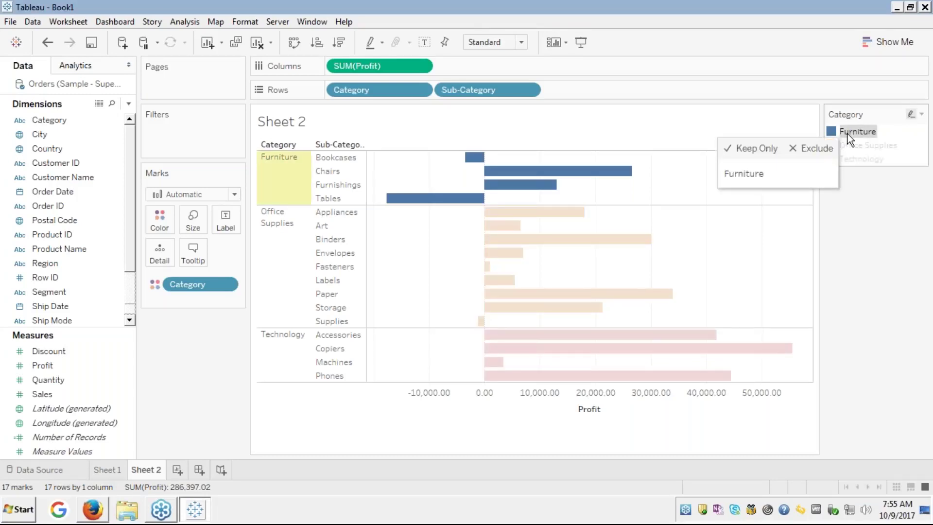
click(851, 145)
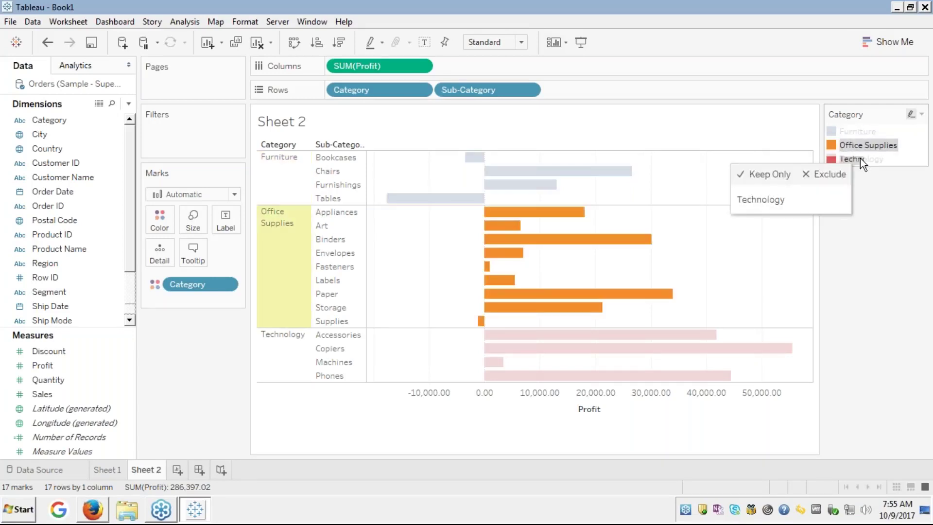
click(861, 159)
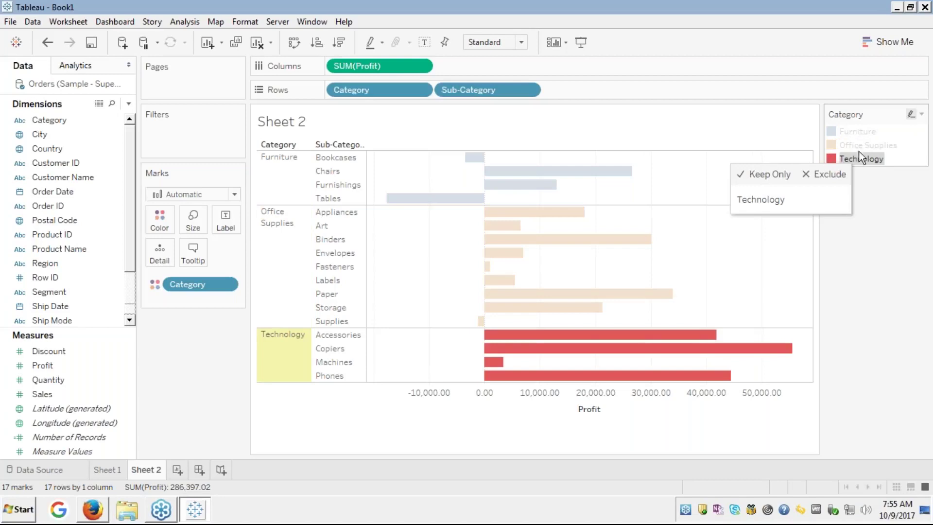
click(859, 145)
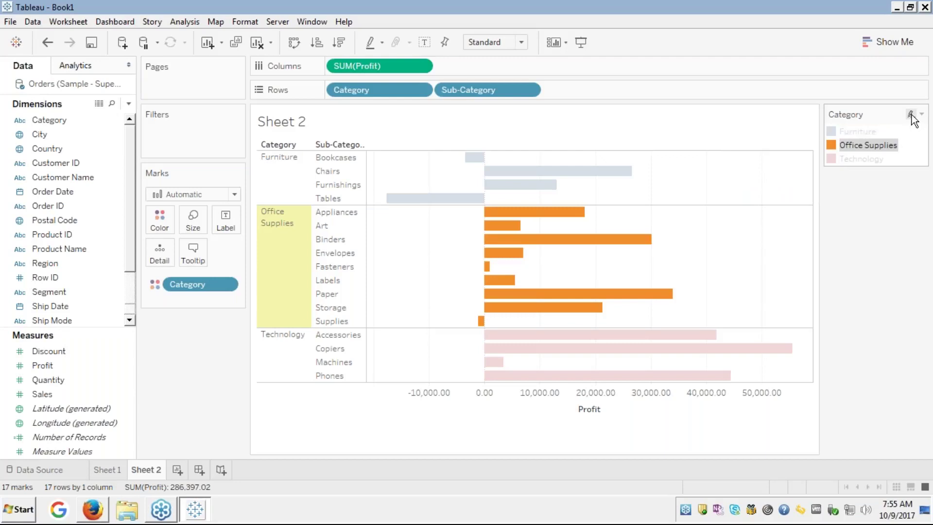
Turn off legend highlighting for Category and check the Furniture, Office Supplies and Technology legend entries.
click(911, 116)
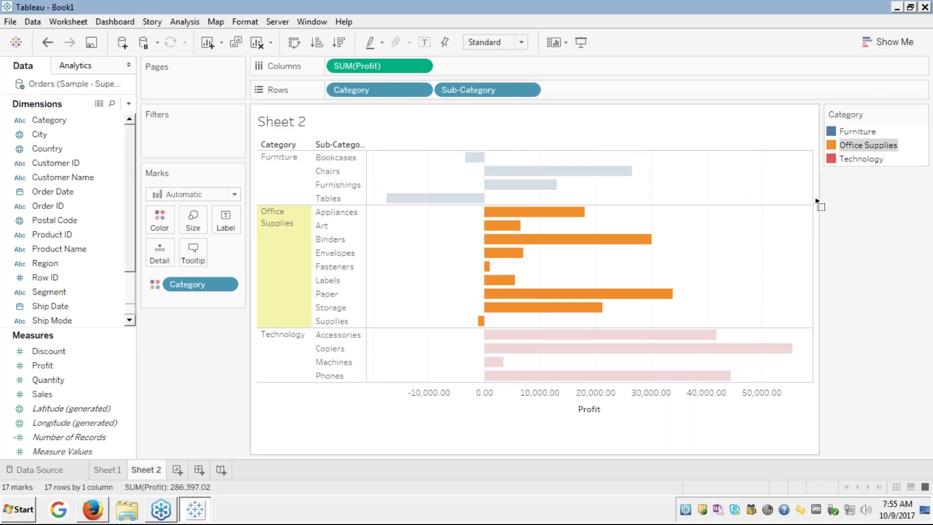
click(912, 116)
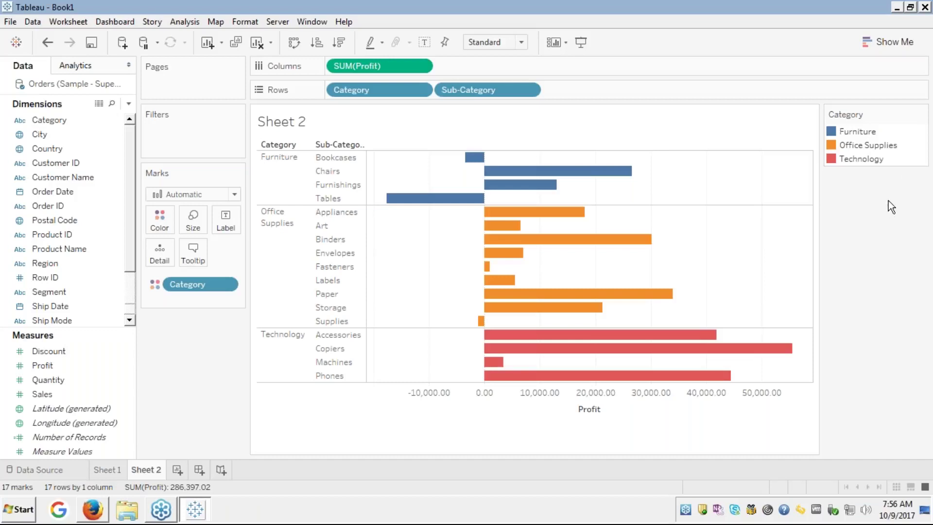
mouse_move(855, 134)
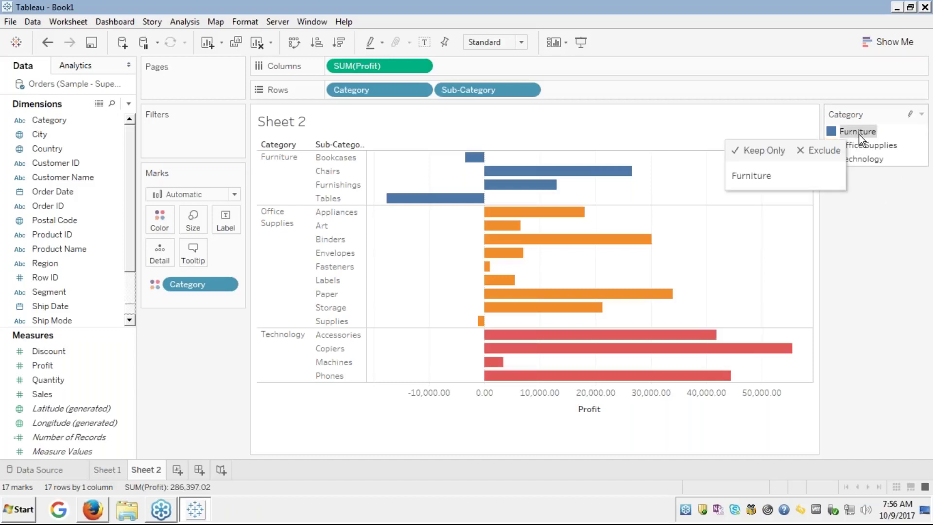
mouse_move(888, 148)
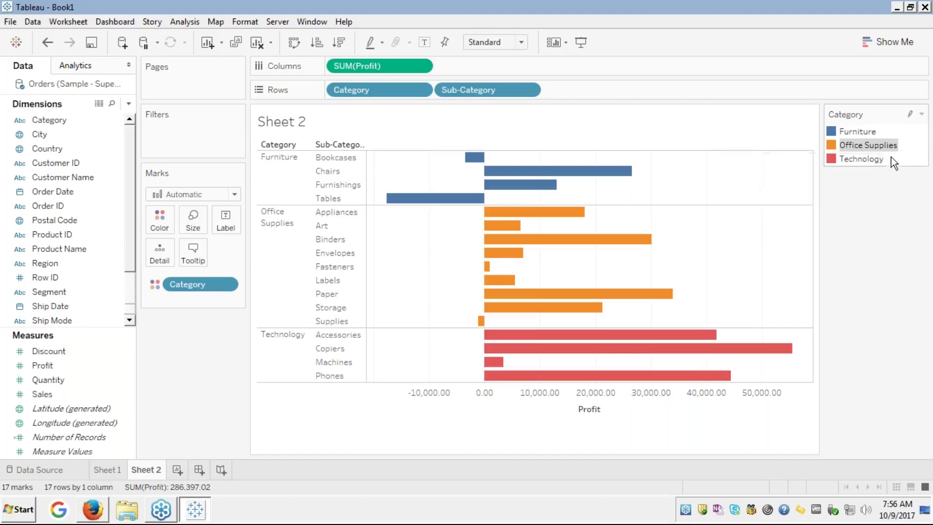
mouse_move(850, 159)
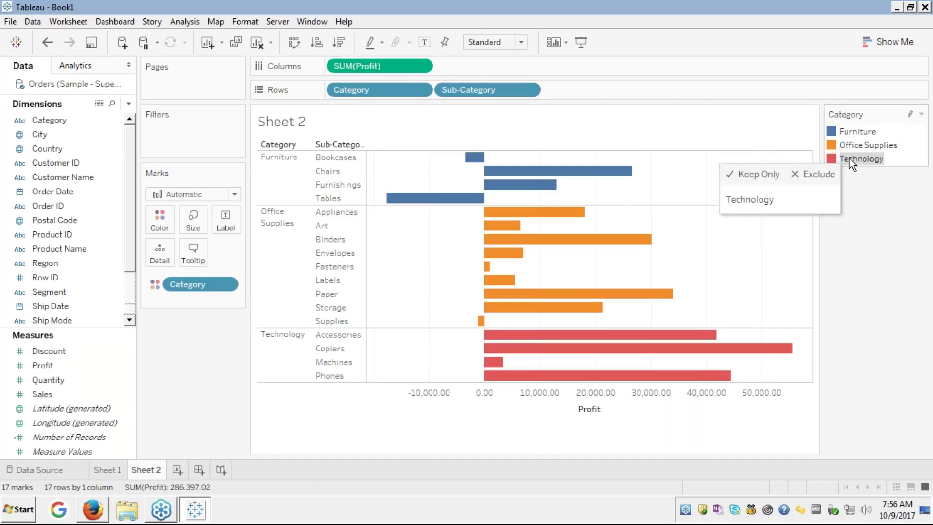
Turn Category legend highlighting back on, highlight the Furniture bars and clear the highlight.
click(911, 117)
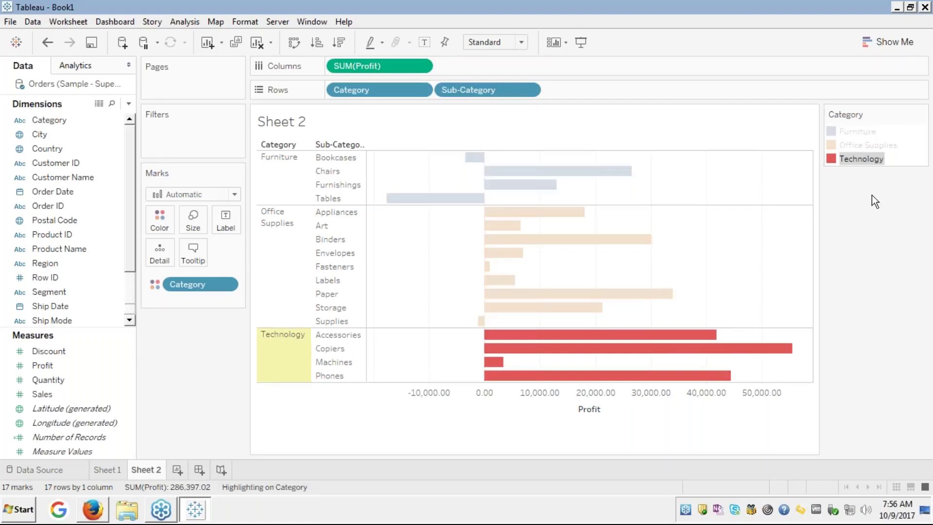
click(844, 131)
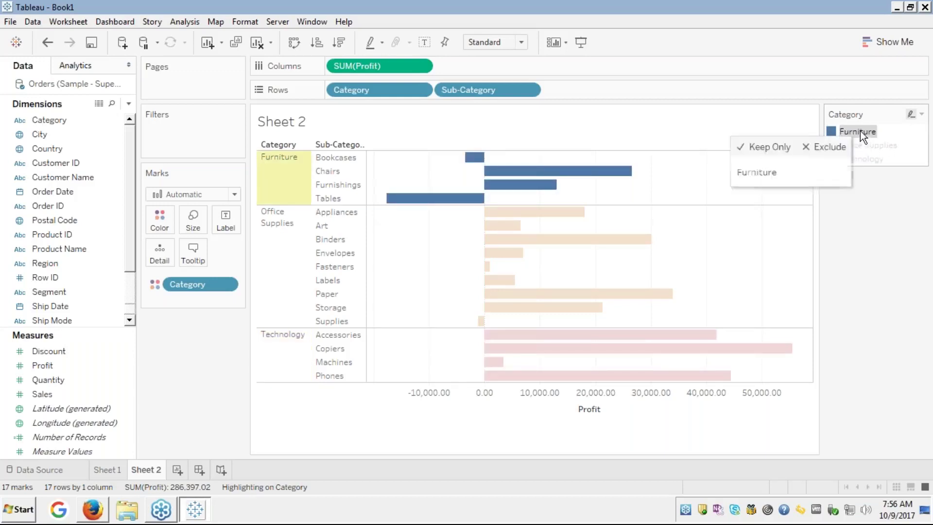
click(860, 130)
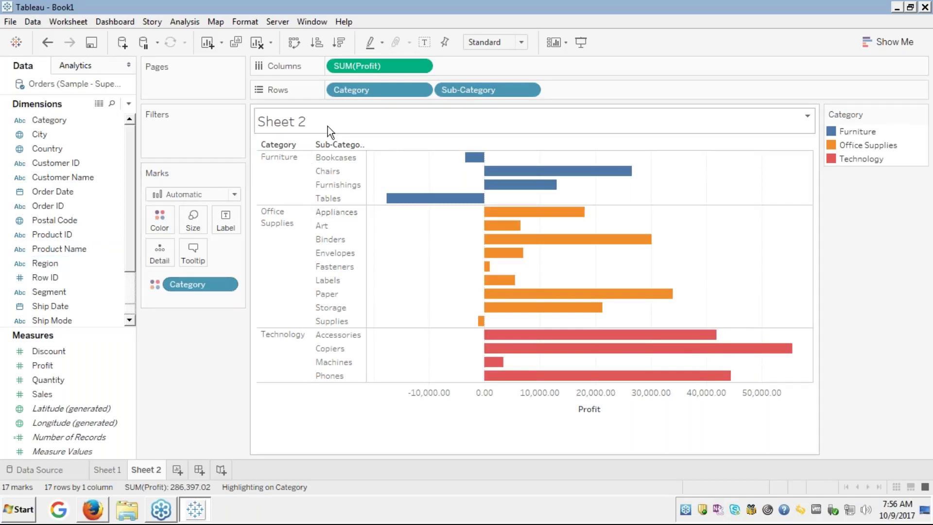
Open the options of the Sub-Category field in the rows.
right_click(457, 85)
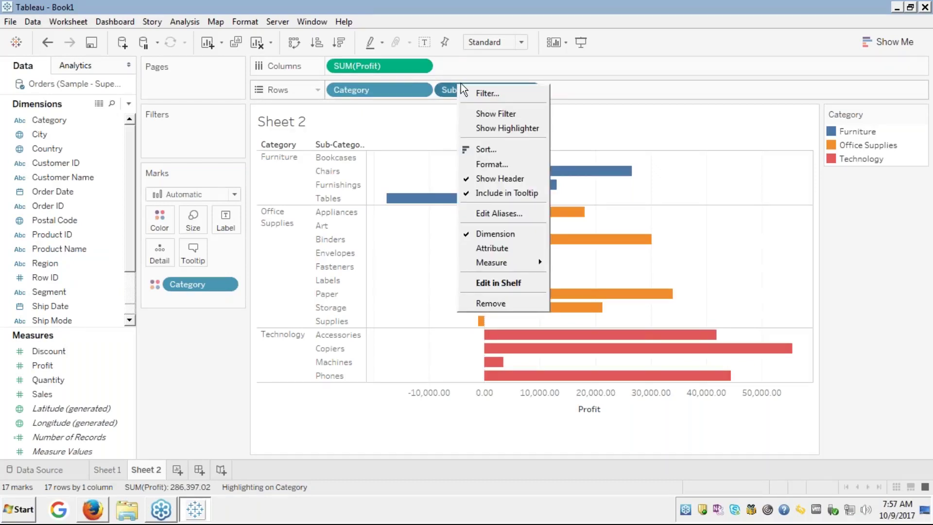
Show the highlighter for the Sub-Category row field and look through its list of values.
click(592, 83)
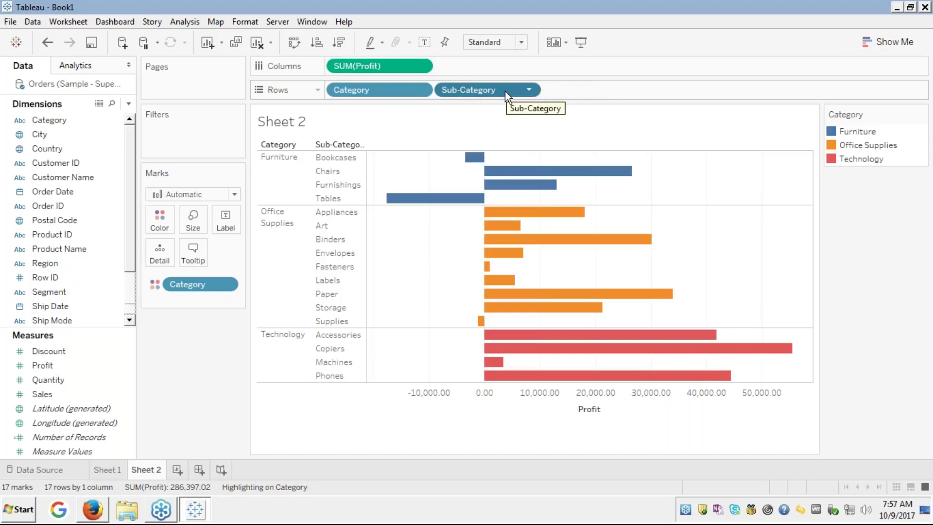
right_click(506, 92)
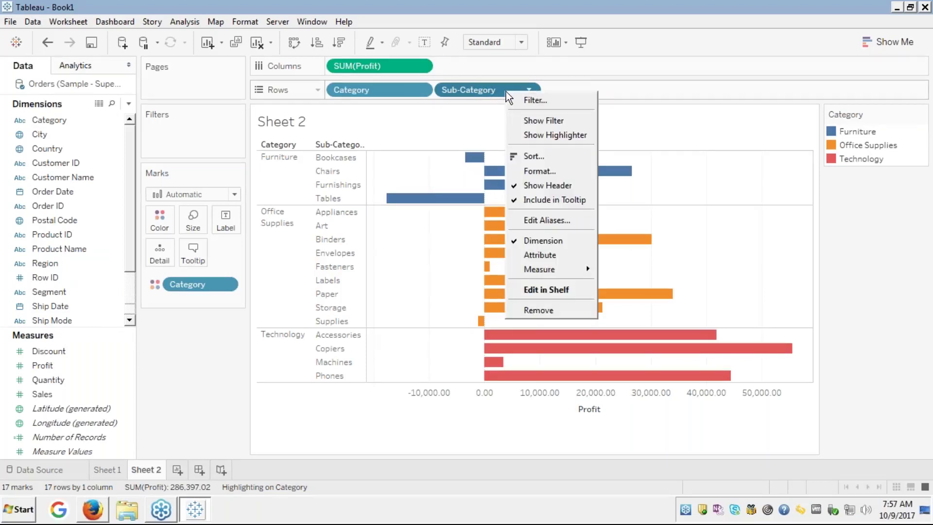
click(531, 136)
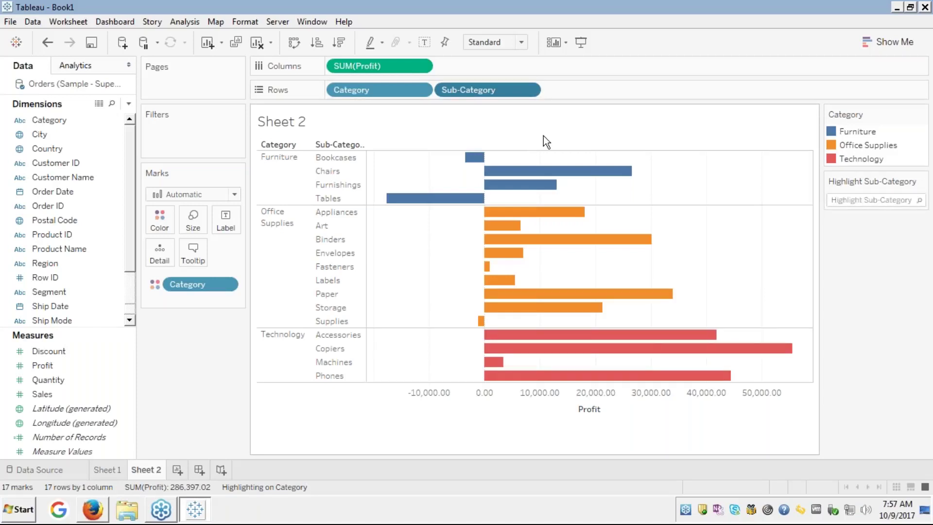
click(887, 201)
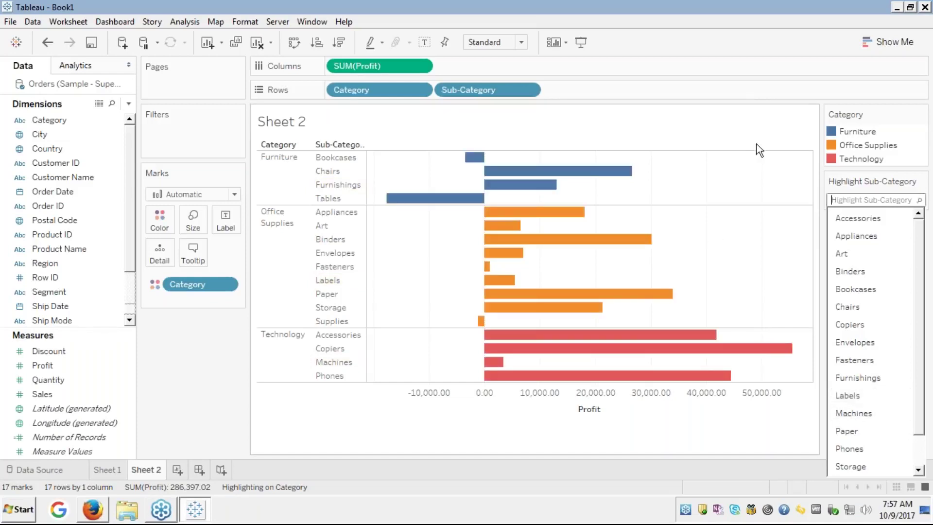
click(765, 122)
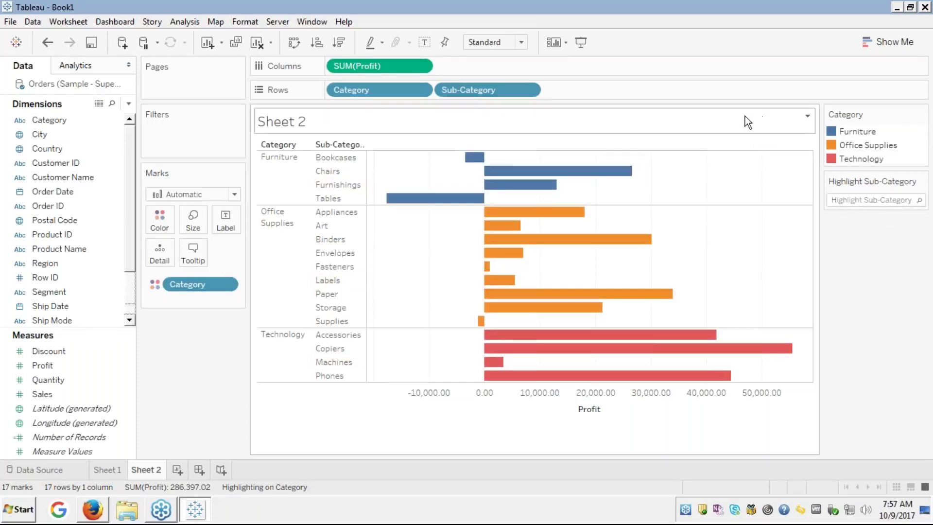
Hide the Sub-Category highlighter card and the Category color legend.
click(922, 181)
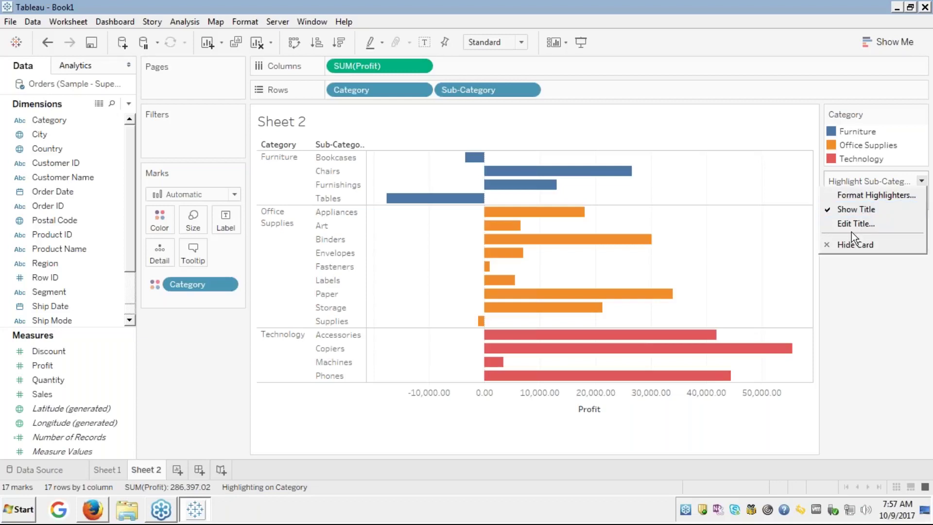
click(845, 248)
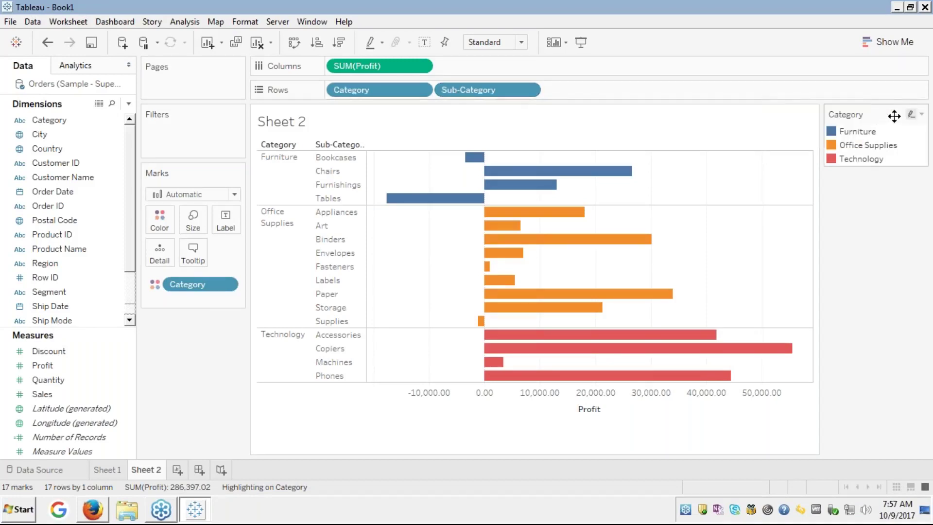
click(922, 115)
click(838, 228)
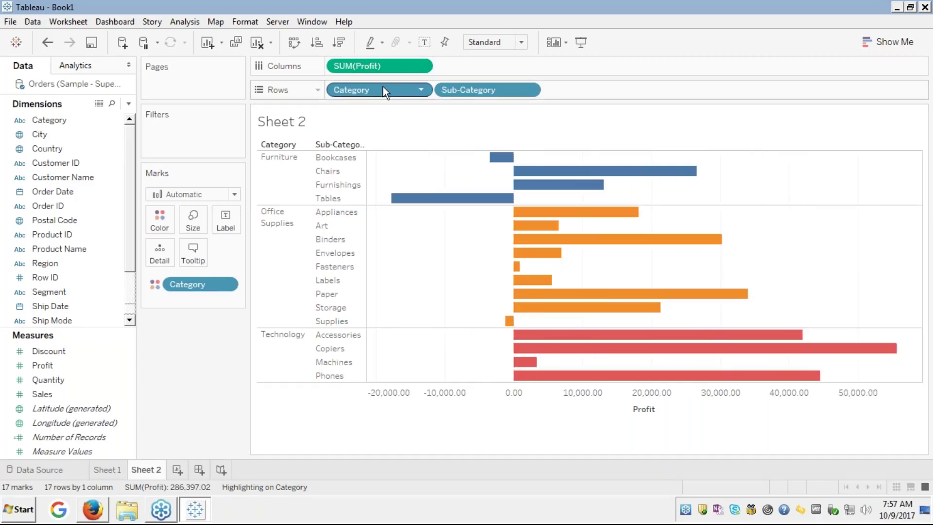
Show the highlighter for the Category row field and preview the highlighting of Technology.
right_click(383, 90)
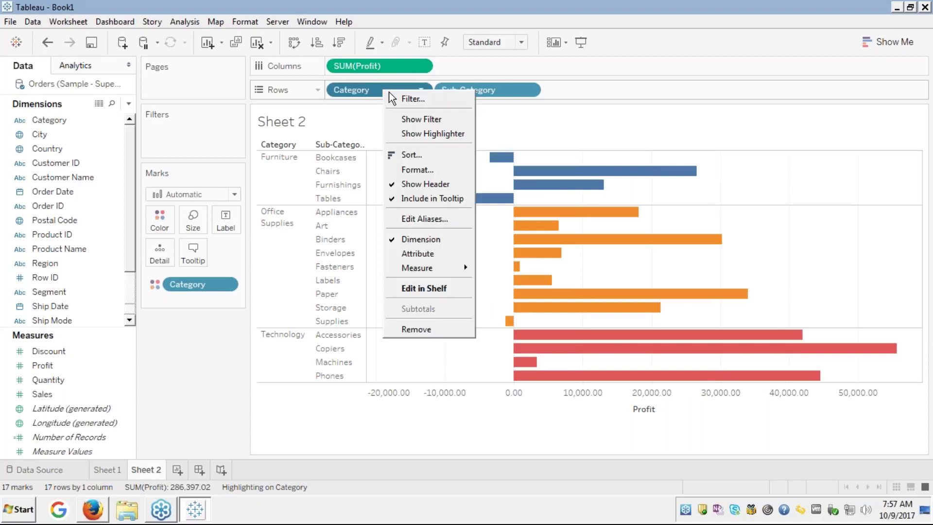
click(418, 134)
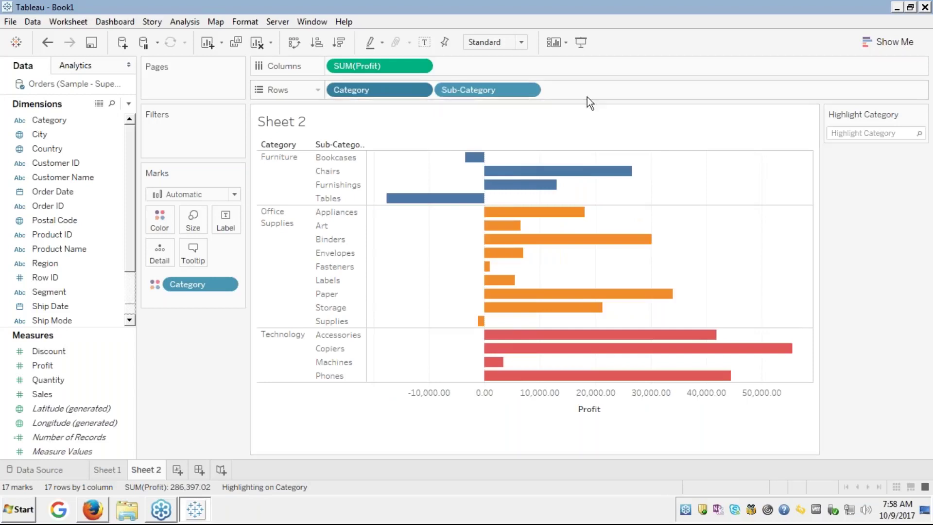
click(881, 134)
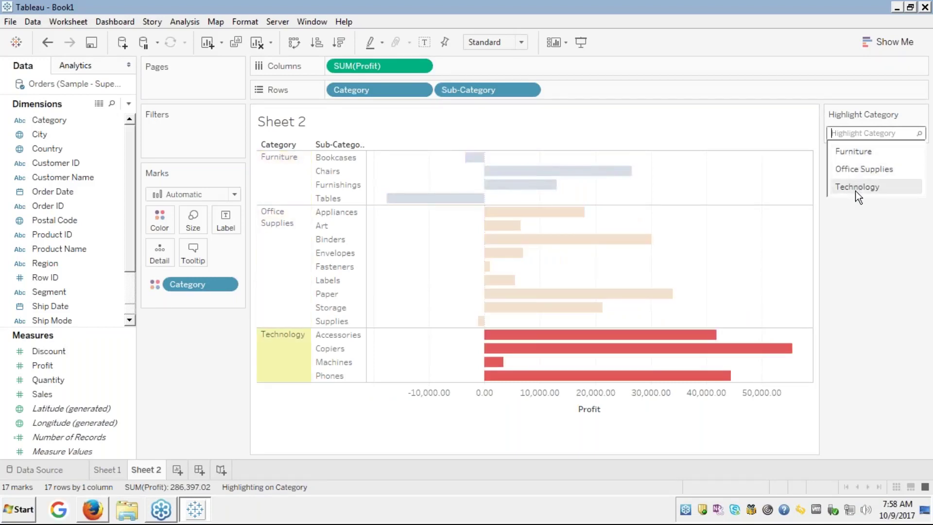
click(909, 114)
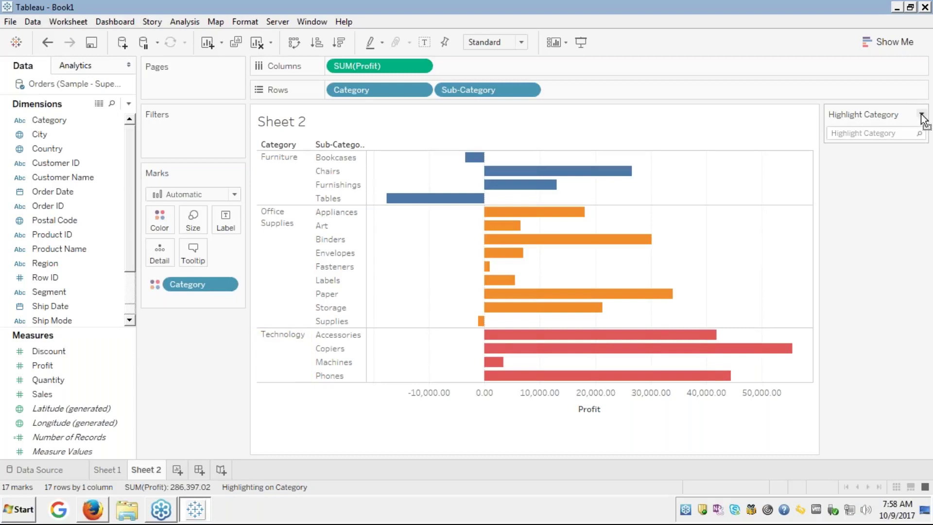
click(922, 114)
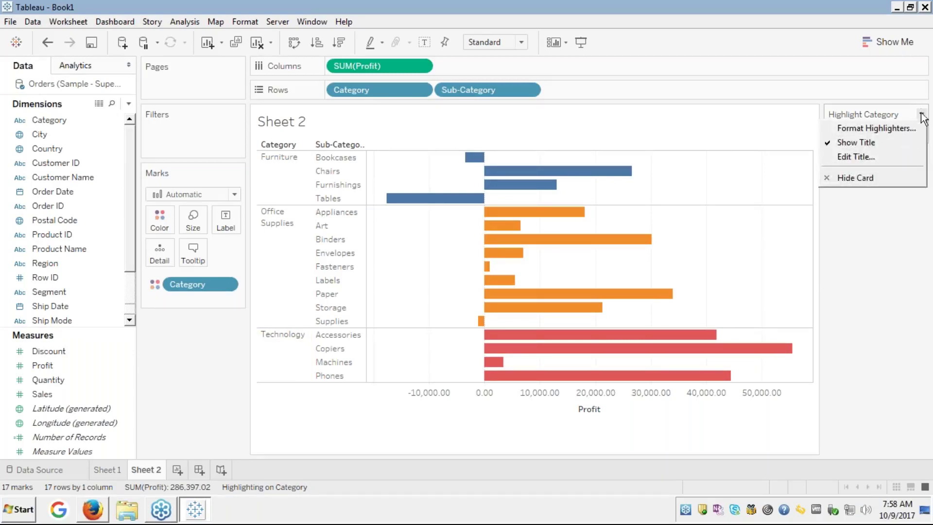
click(842, 247)
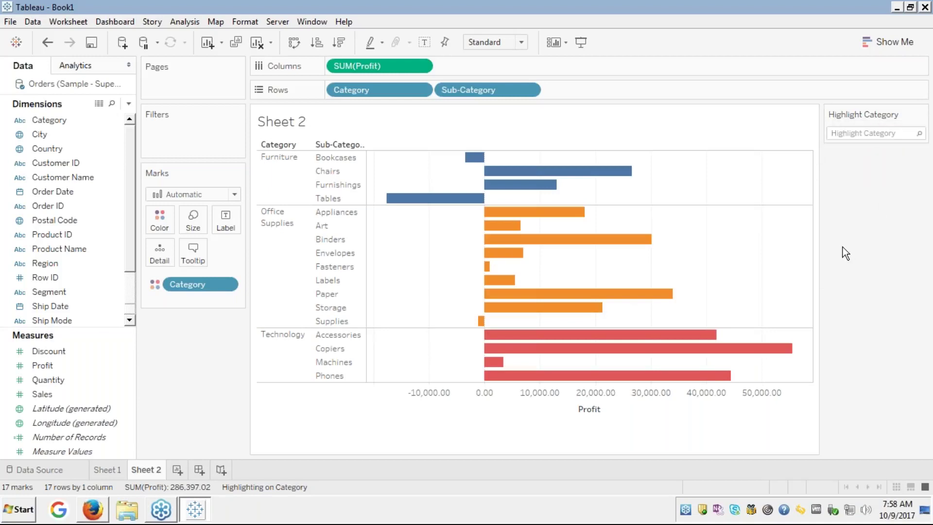
Switch to Firefox to review the Bar Graph slide in the Module 2 presentation and return to Tableau.
key(alt+Tab)
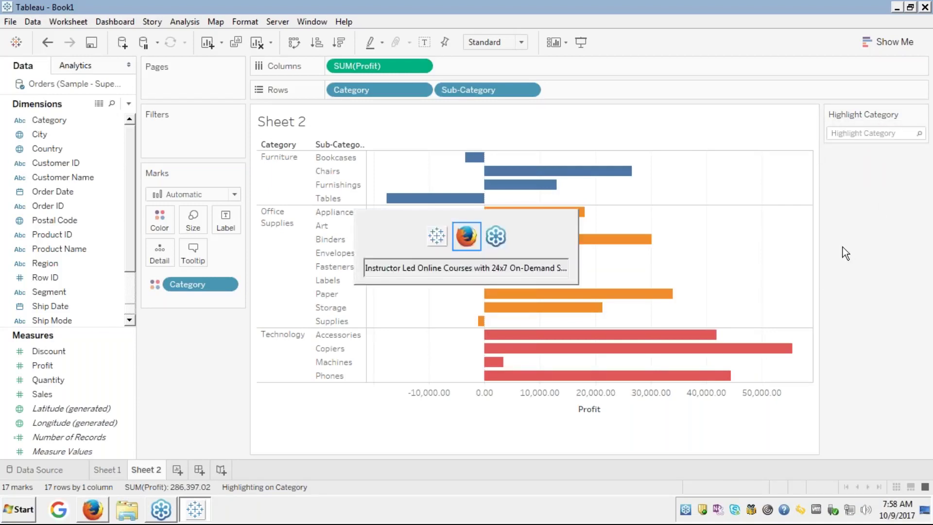
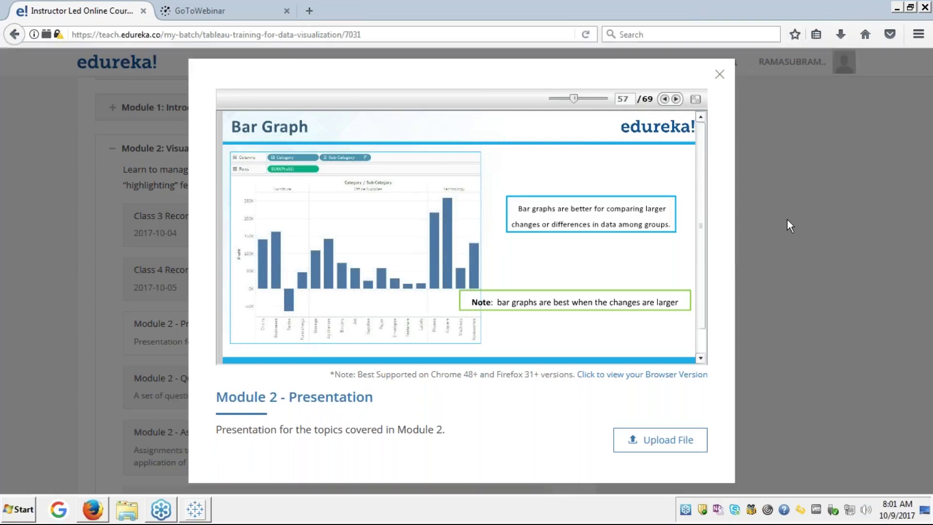
click(626, 373)
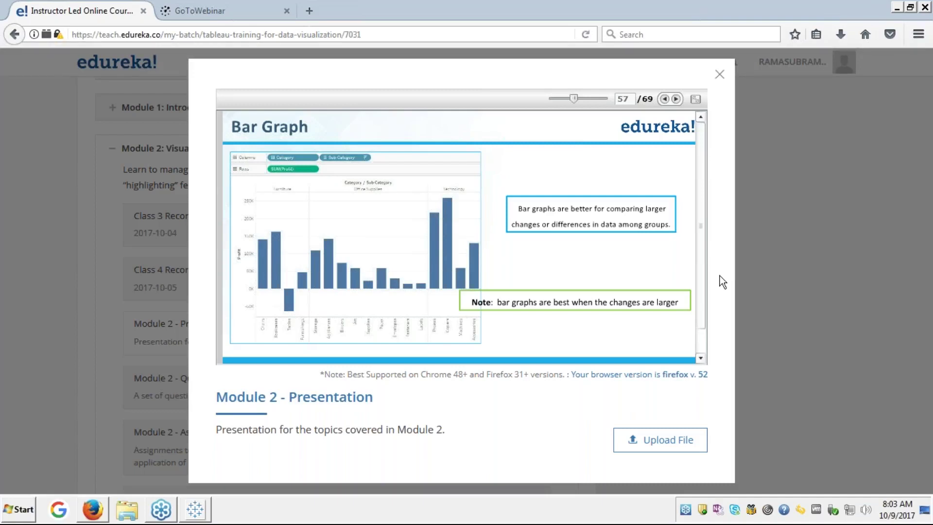
click(194, 520)
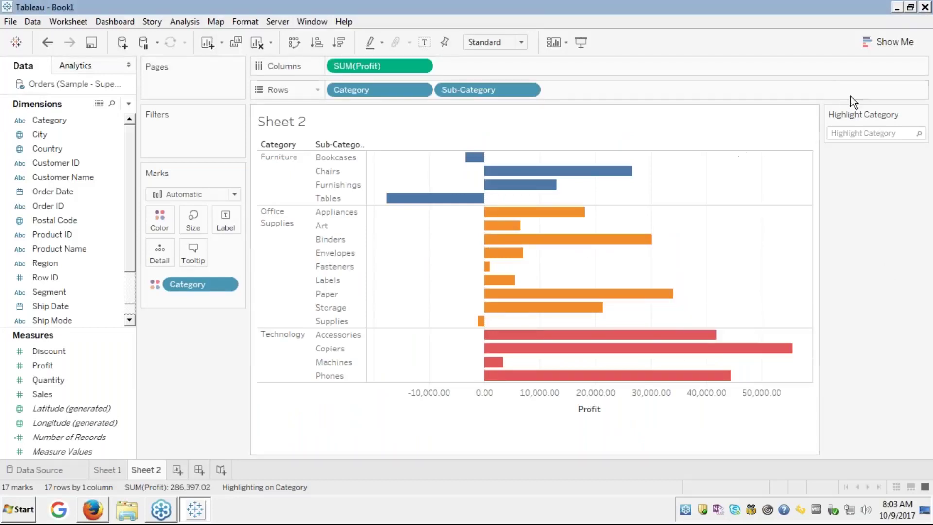
Hide the Category highlighter card and remove Category from the color marks.
click(922, 115)
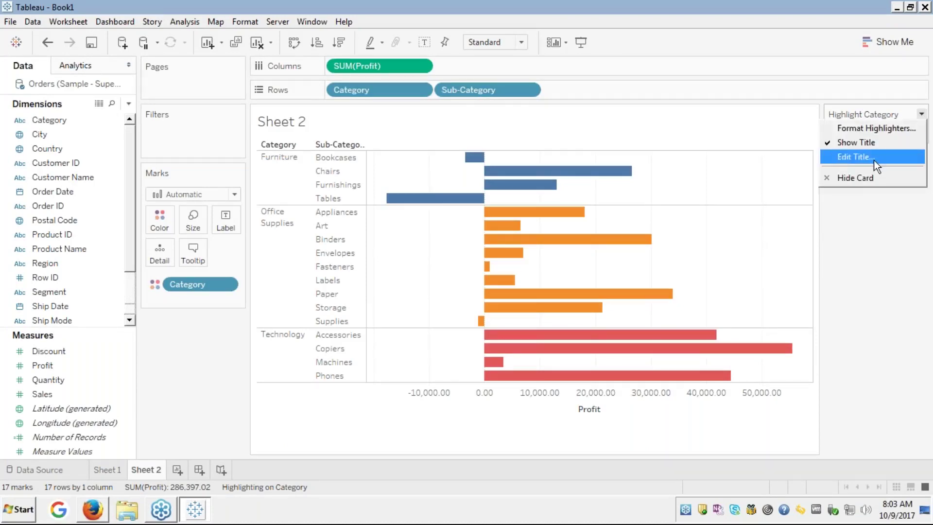
click(855, 177)
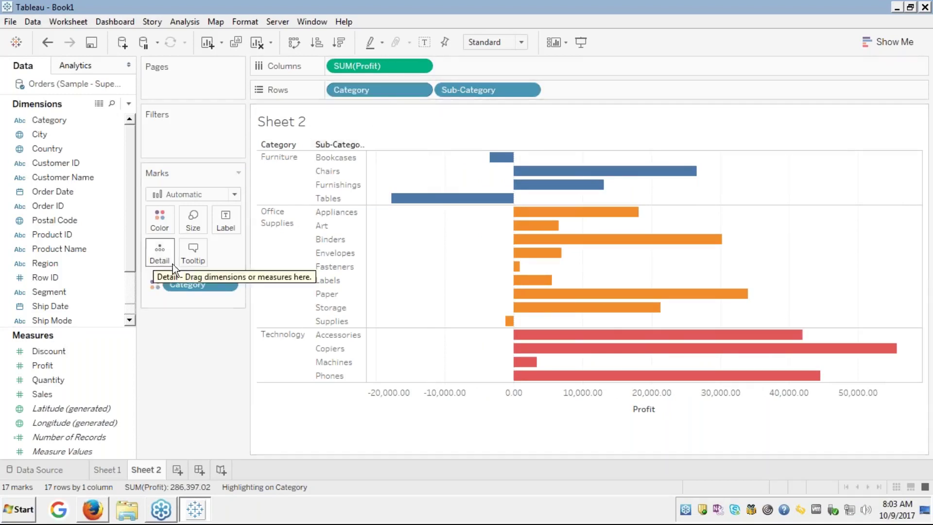
drag(190, 281, 60, 289)
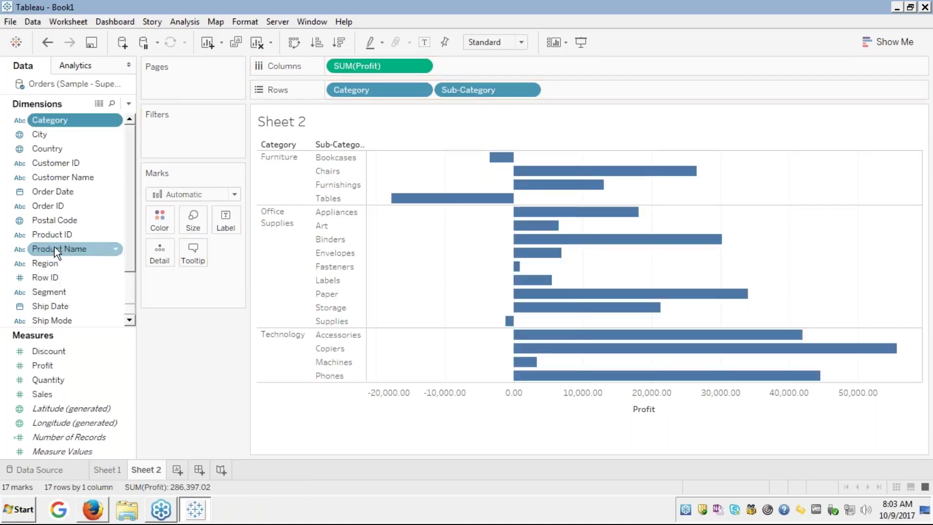
Add Category a second time to Rows and color the bars by Category.
double_click(63, 119)
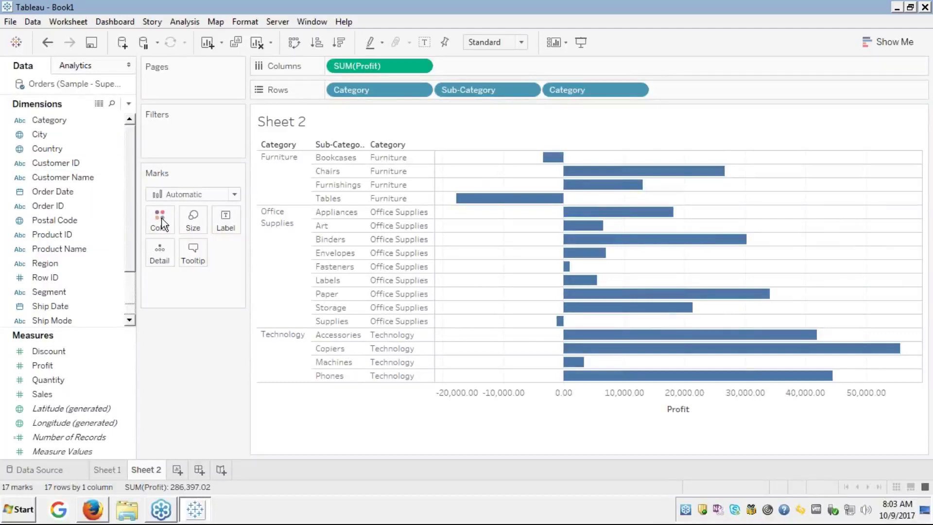
click(50, 121)
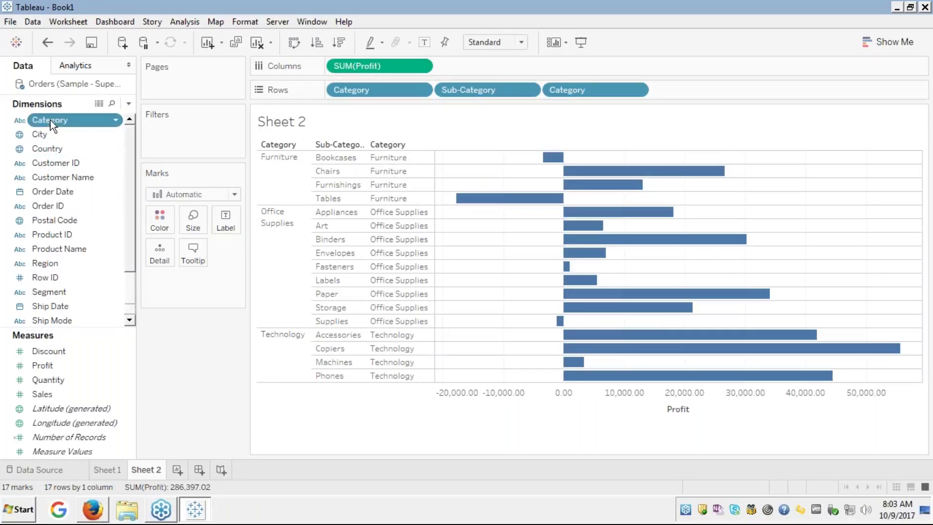
drag(50, 120, 162, 224)
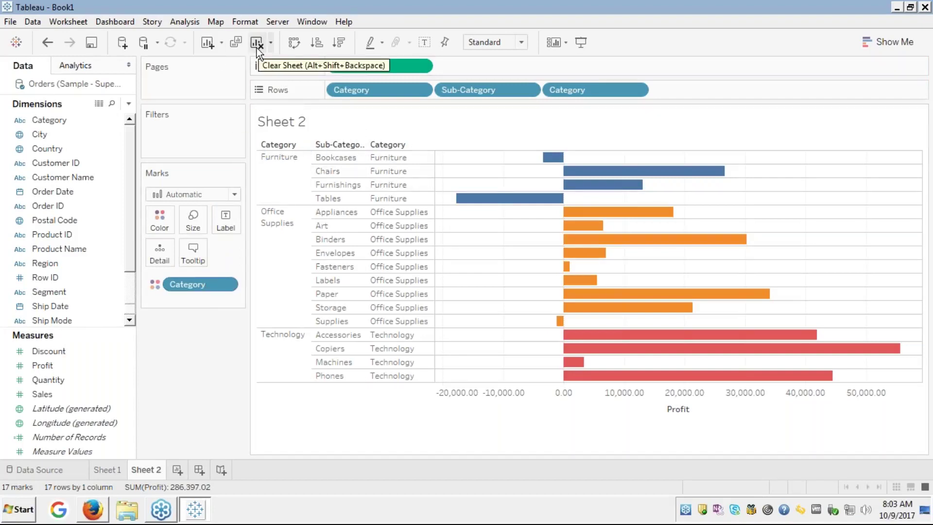
Show the highlighter for the Category color field and hide its card again.
click(226, 284)
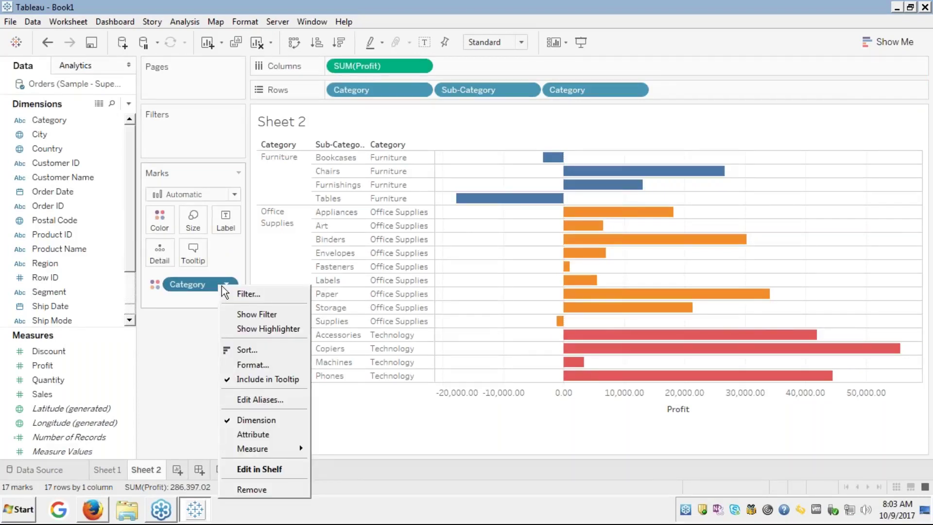
click(254, 333)
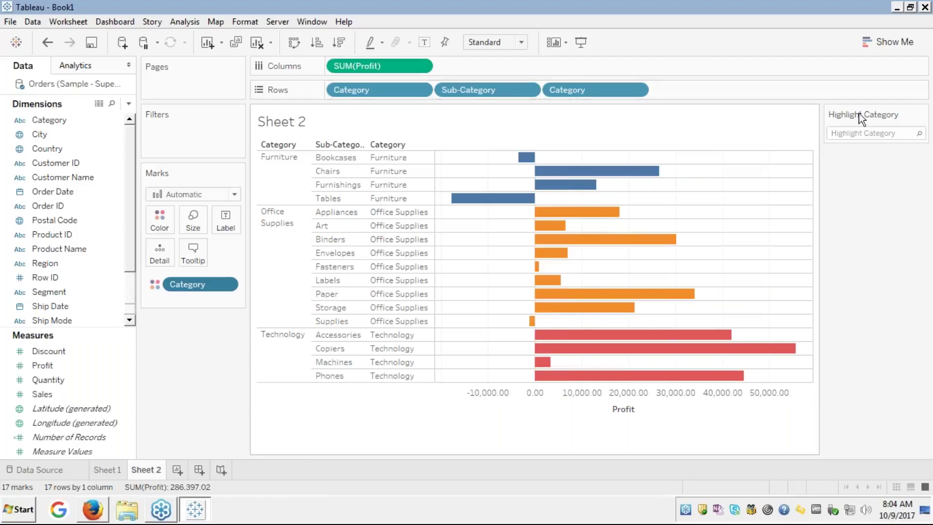
click(921, 114)
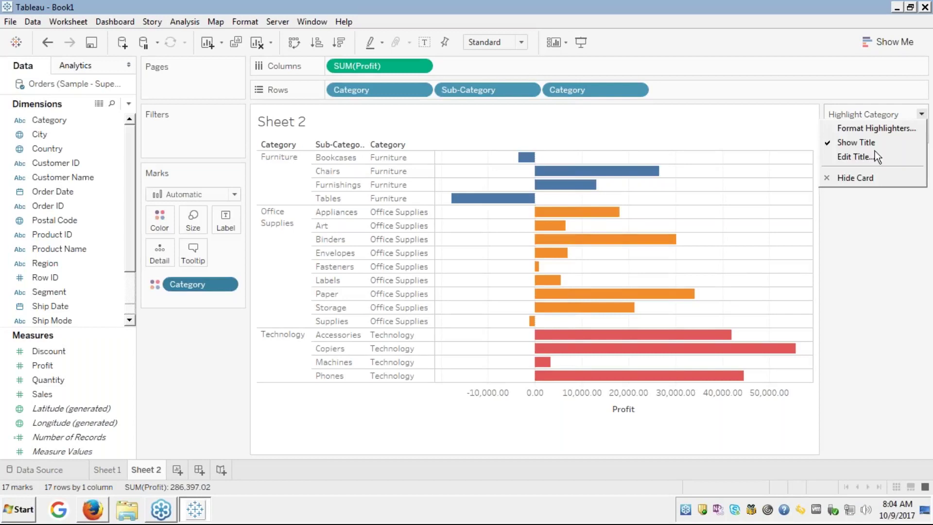
click(845, 178)
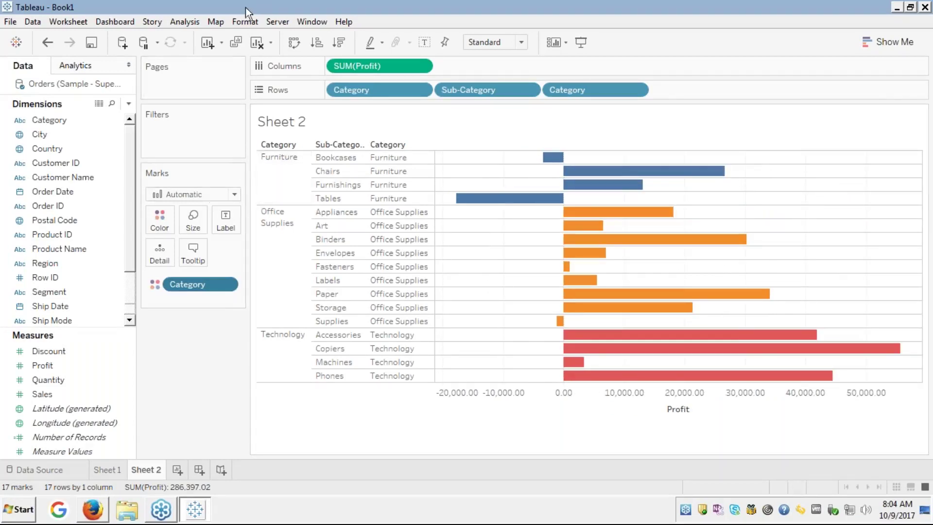
Clear Sheet 2 and place the Category dimension on Columns.
click(256, 42)
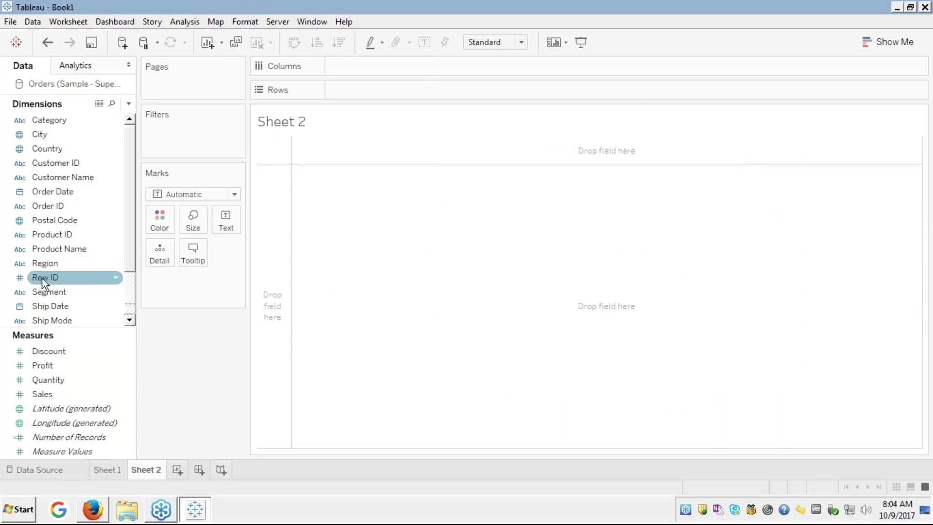
click(52, 234)
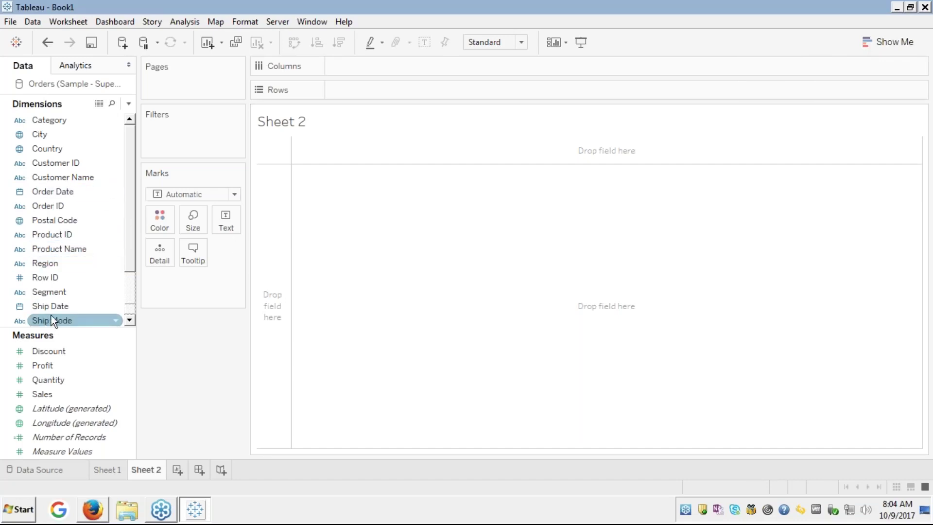
click(56, 234)
key(Home)
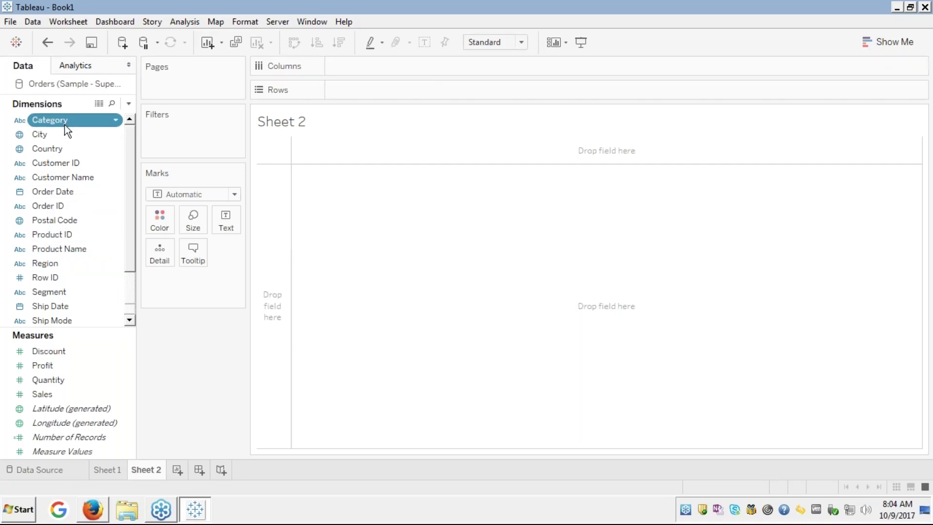
drag(65, 124, 348, 71)
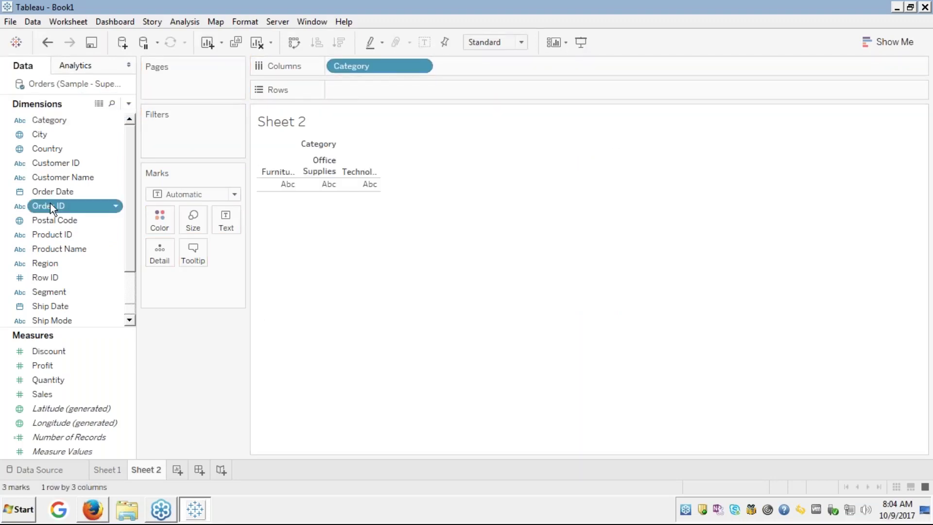
Add the Sub-Category dimension to Columns after Category.
key(s)
key(s)
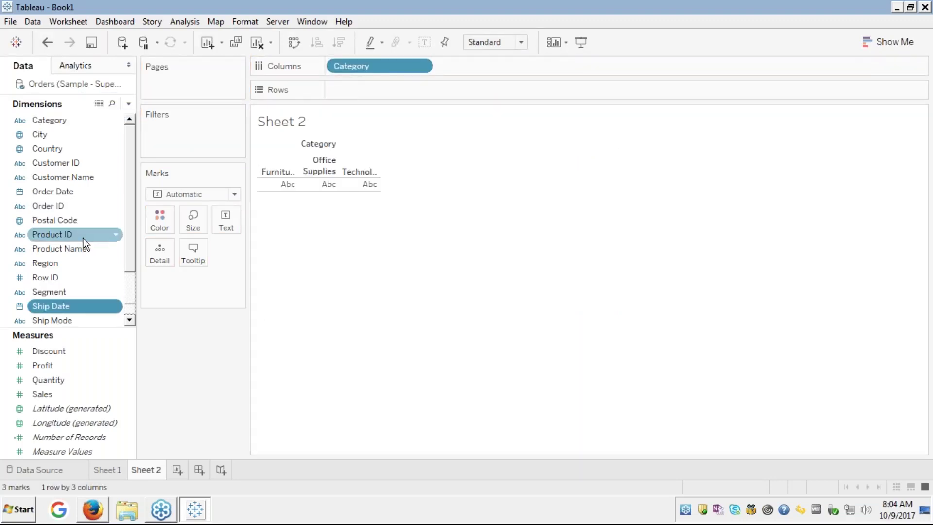
key(s)
key(s)
key(s)
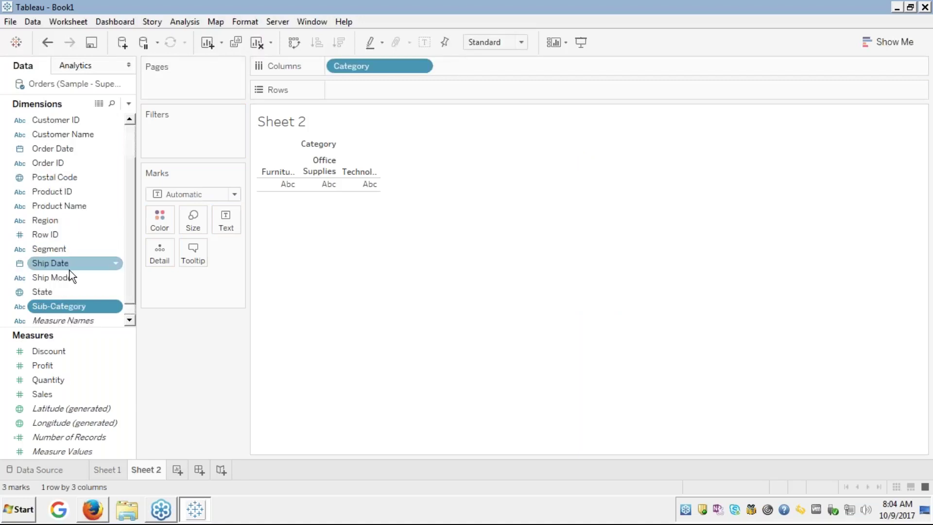
drag(59, 306, 486, 66)
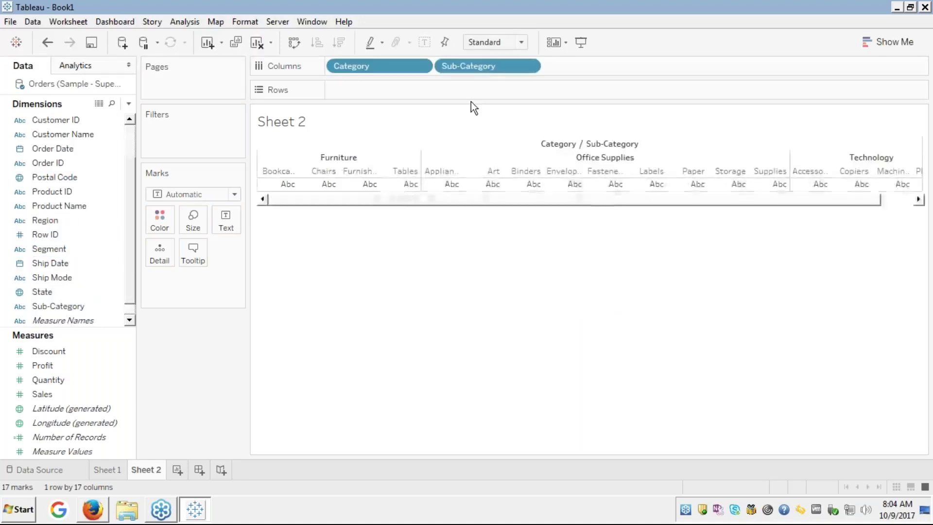
Place the Discount measure on Rows of Sheet 2.
click(46, 221)
ctrl+click(52, 233)
click(42, 351)
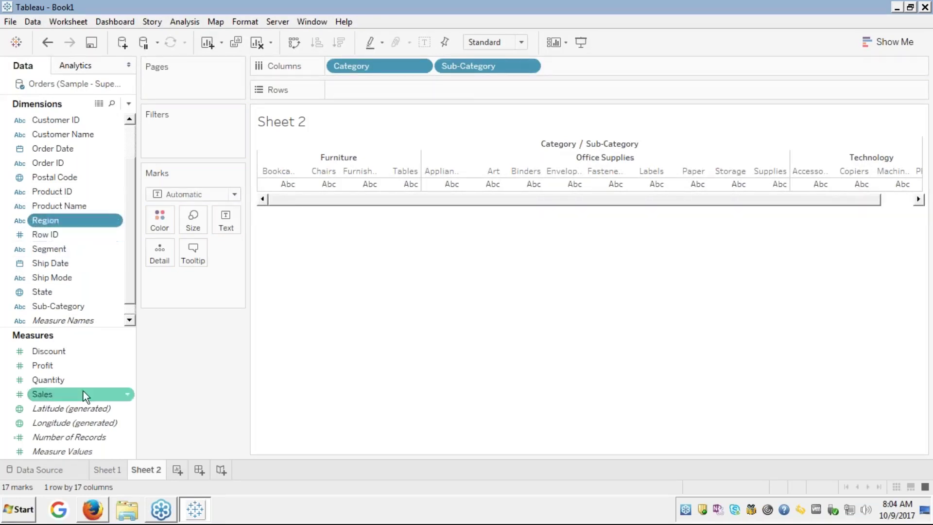
drag(43, 351, 354, 93)
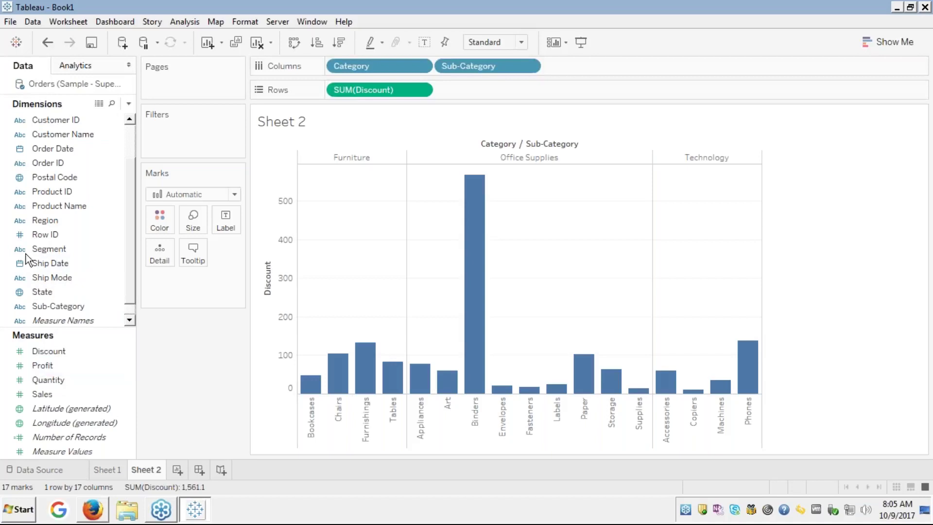
Color the bars by the Category dimension.
scroll(43, 235, up, 1)
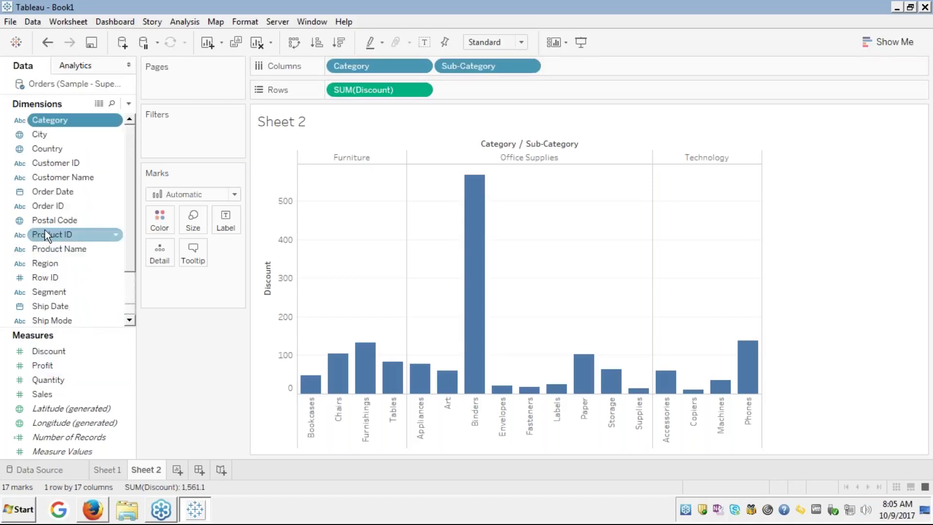
drag(60, 125, 160, 222)
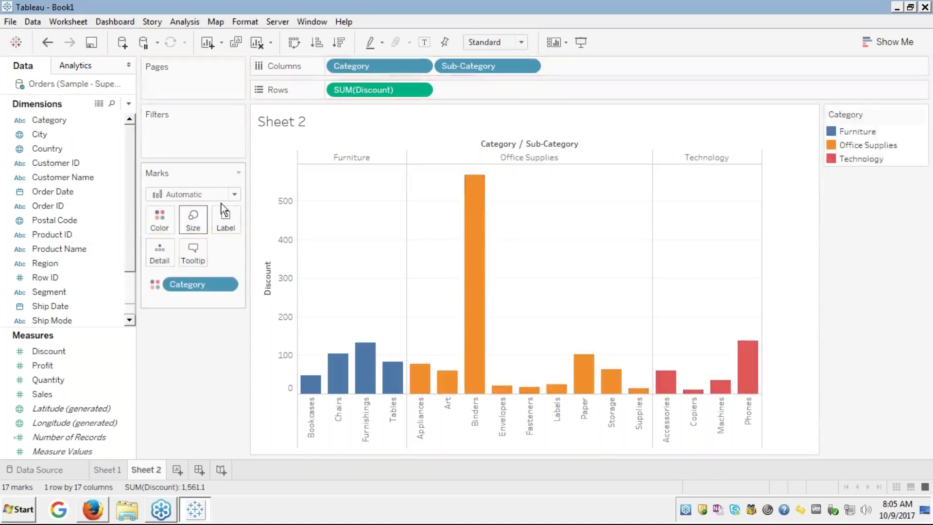
Highlight the Furniture and Office Supplies bars from the Category color legend, and clear the highlight.
click(867, 137)
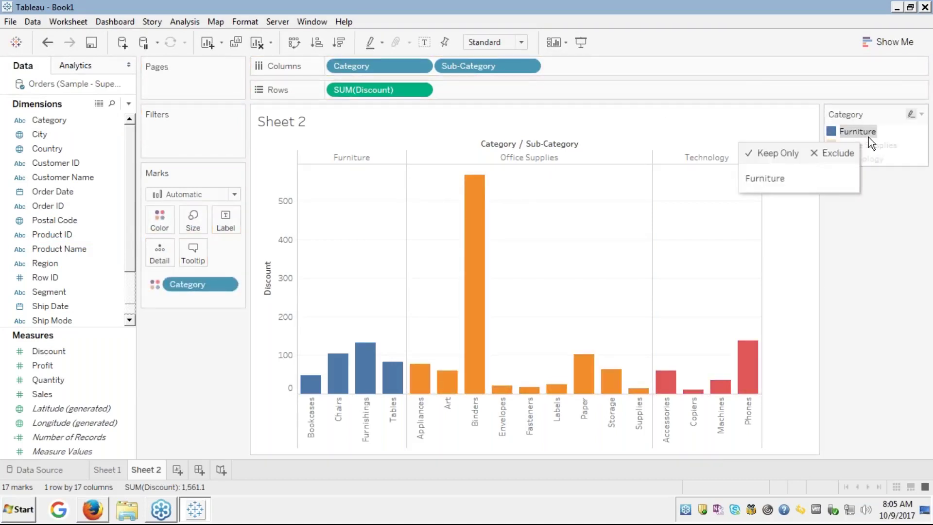
mouse_move(878, 147)
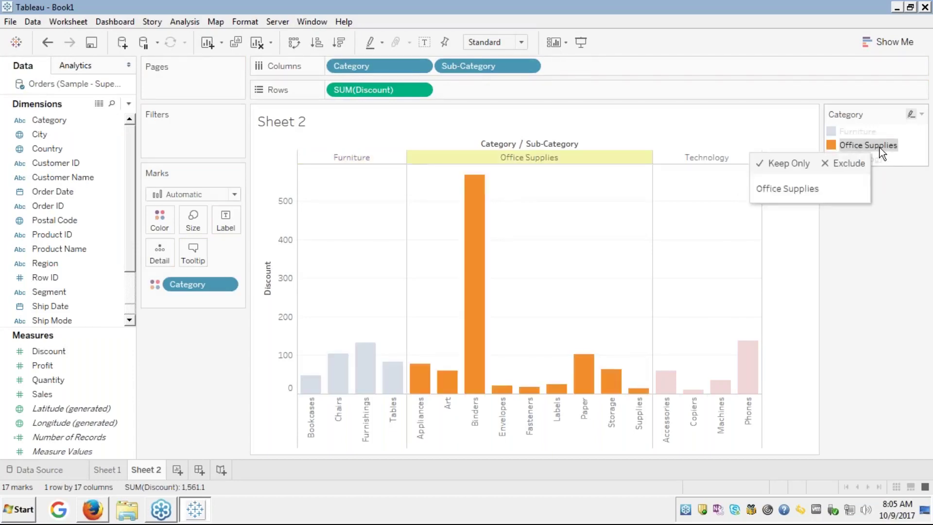
click(880, 147)
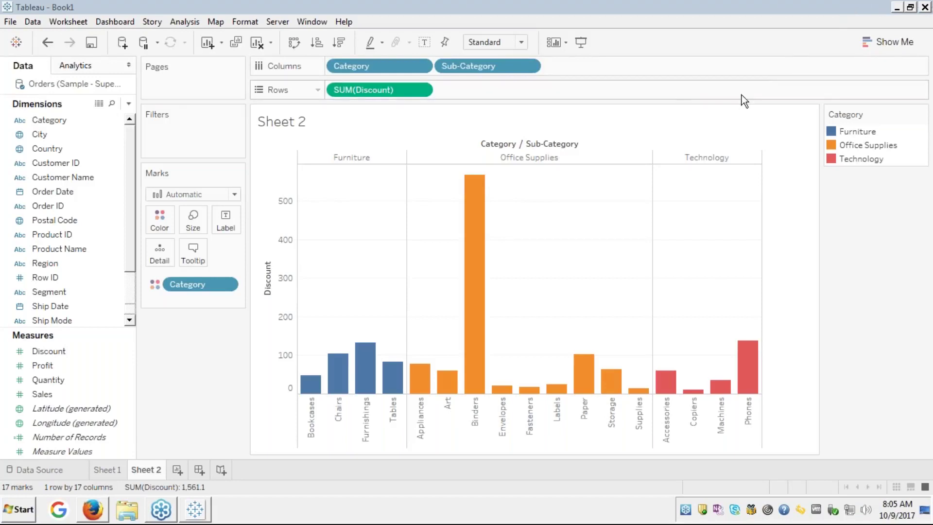
click(702, 124)
Show the default number format settings of the Profit measure on Sheet 1 and leave them without changes.
click(106, 470)
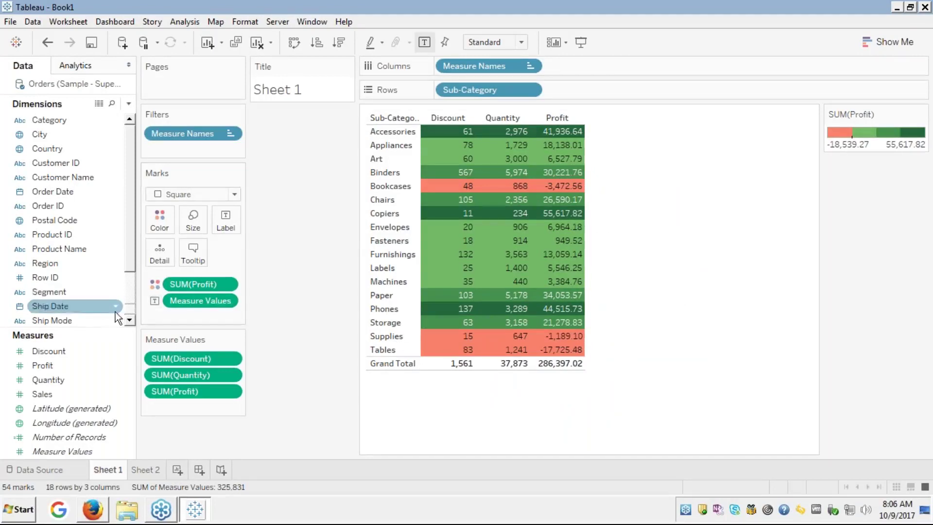
click(54, 368)
right_click(54, 369)
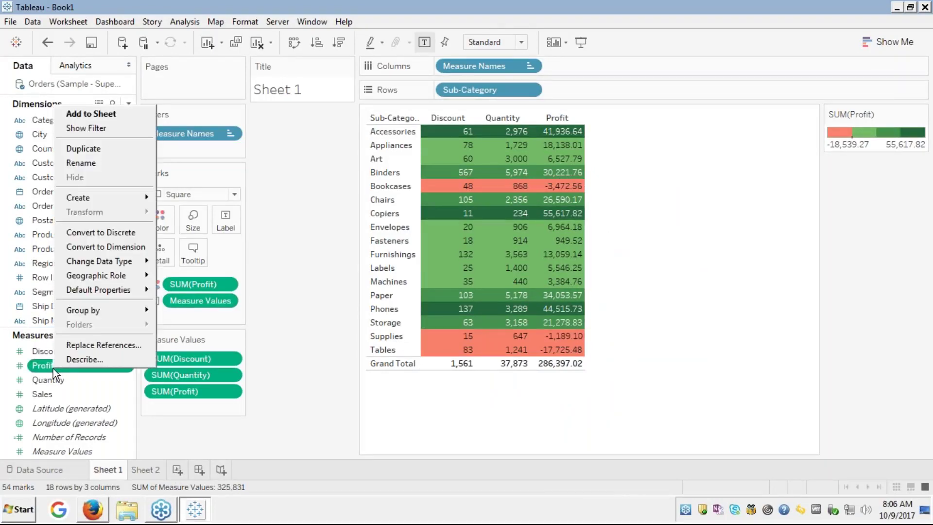
mouse_move(94, 279)
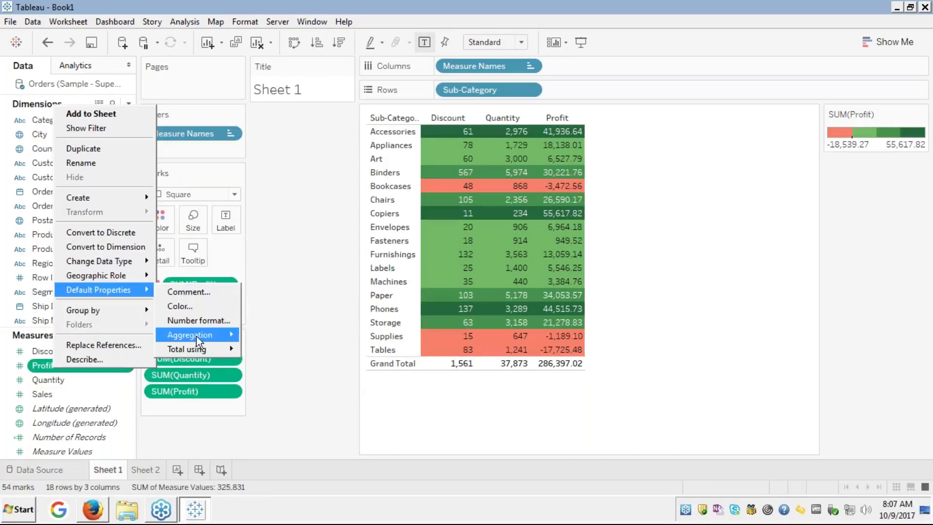
click(189, 322)
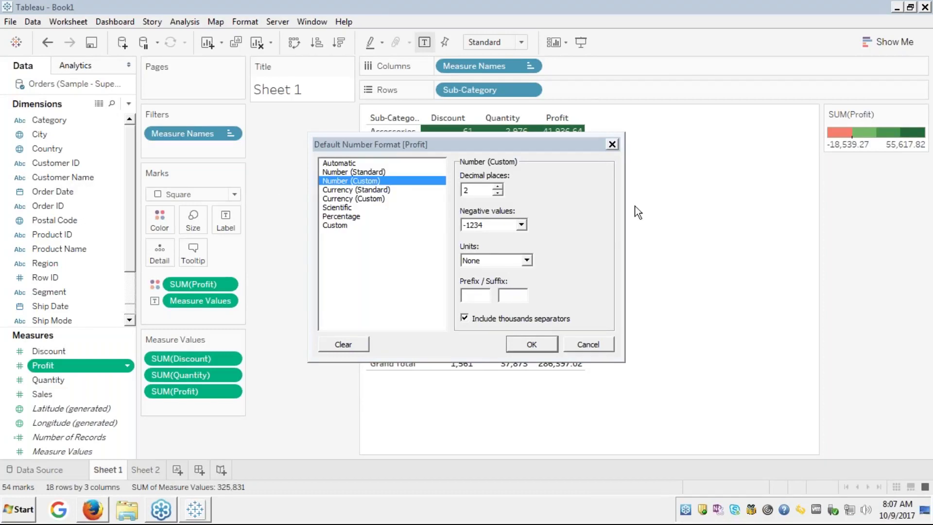
click(598, 342)
Replace the Discount measure with Profit on Rows of Sheet 2.
click(148, 470)
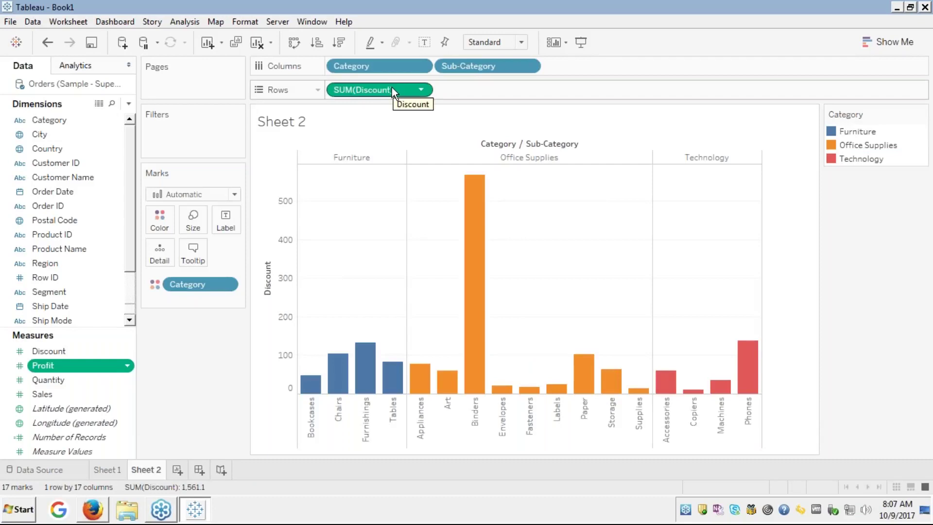
drag(391, 89, 48, 191)
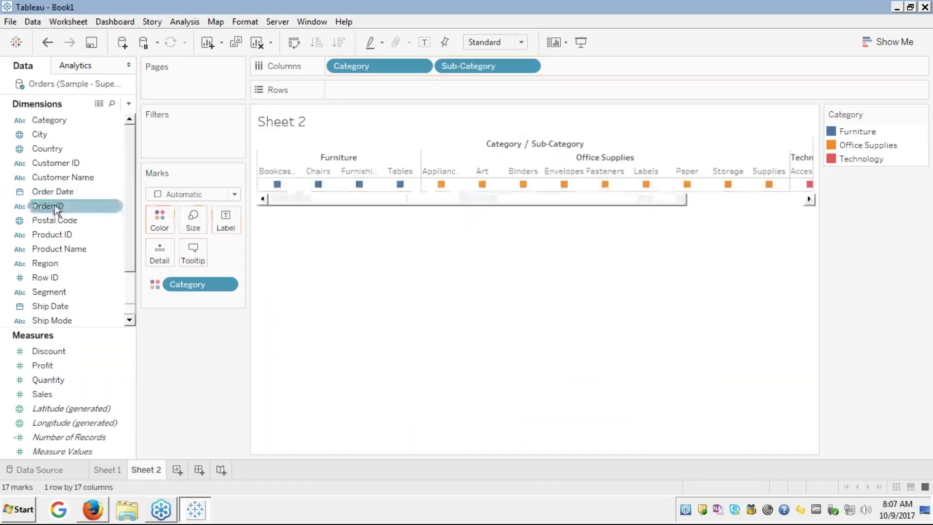
drag(51, 369, 378, 90)
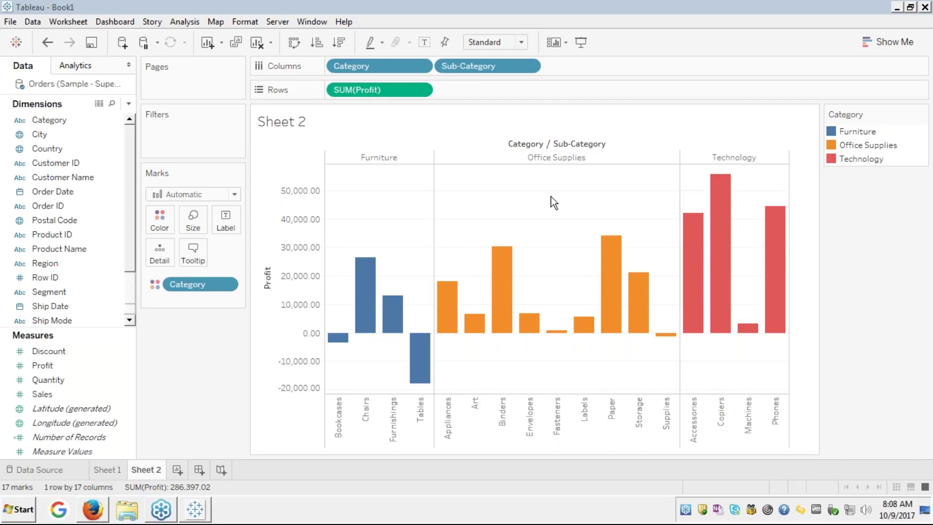
Remove Category from Columns and sort the Sub-Category bars in ascending order of profit.
mouse_move(714, 178)
mouse_move(721, 243)
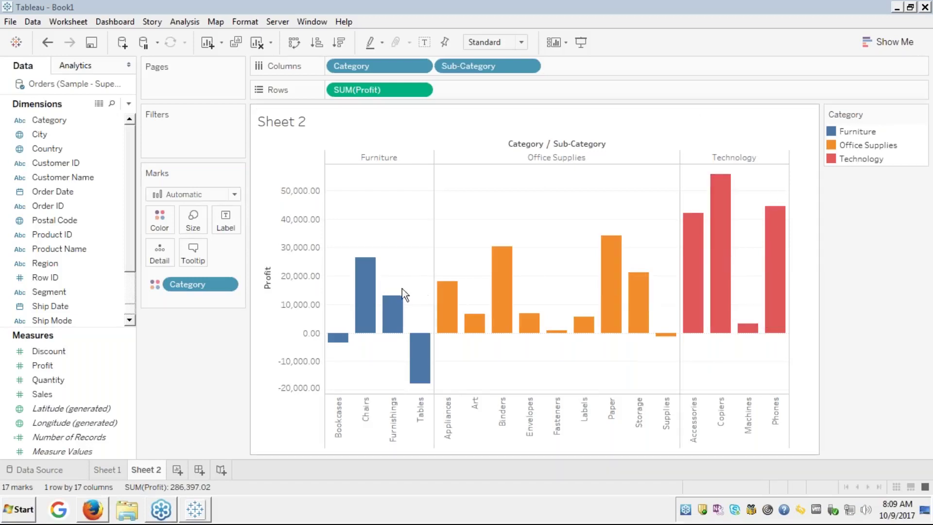
mouse_move(365, 286)
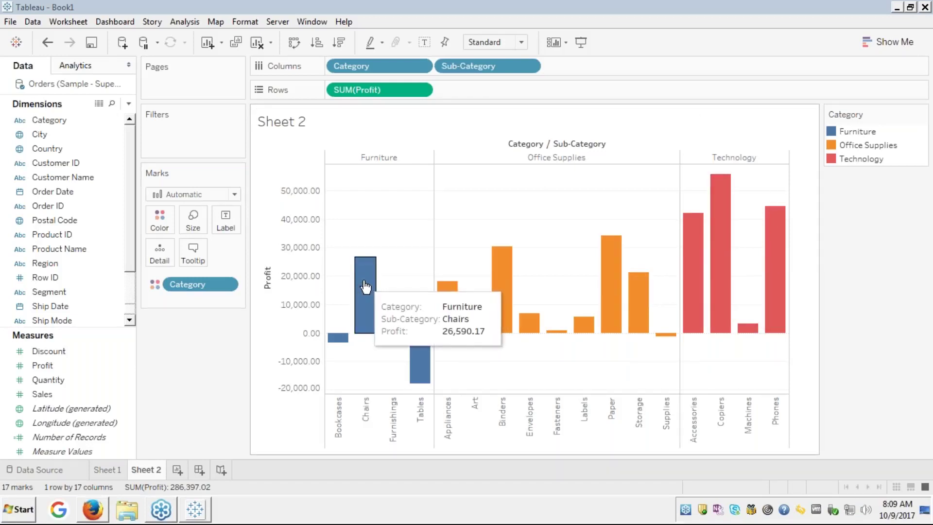
mouse_move(393, 315)
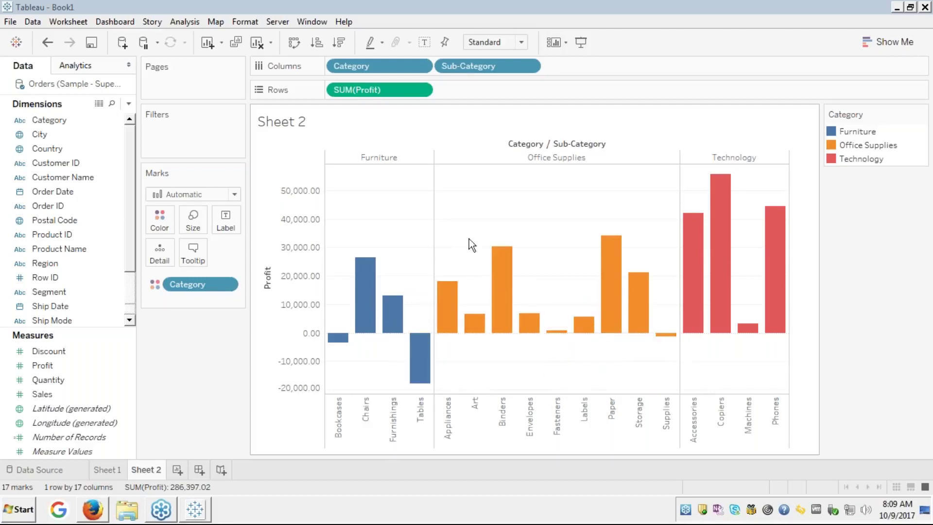
mouse_move(498, 278)
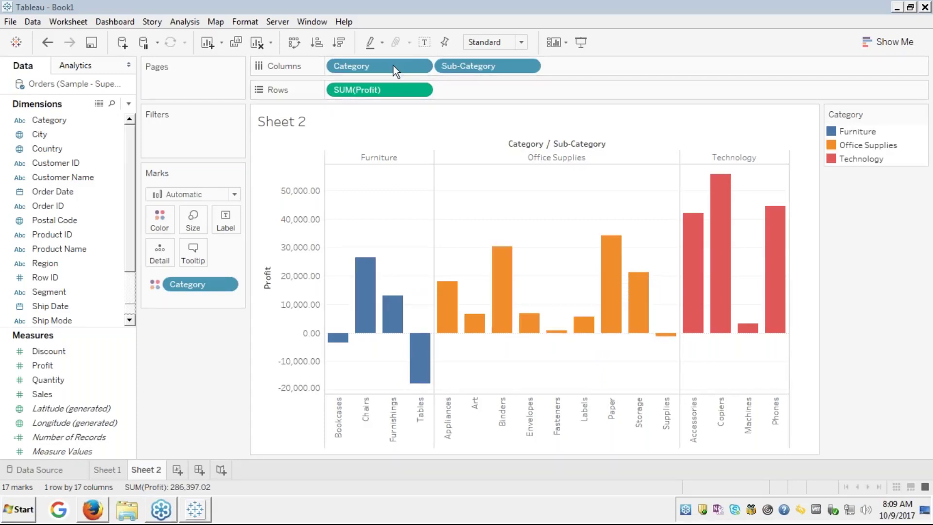
drag(392, 66, 87, 167)
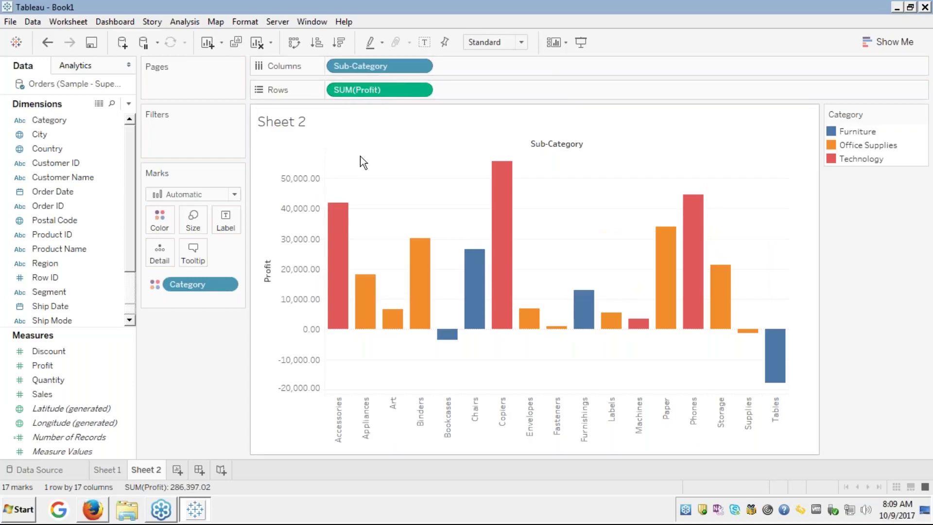
click(320, 47)
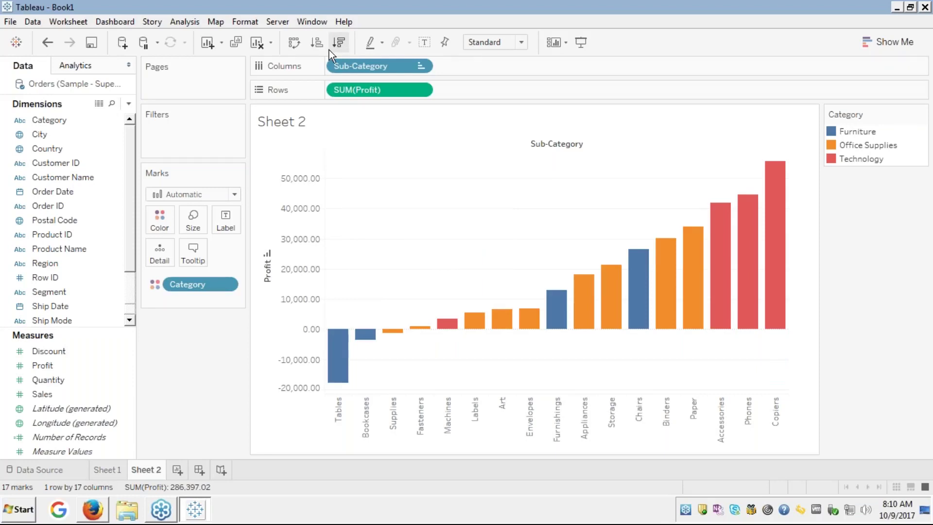
mouse_move(475, 325)
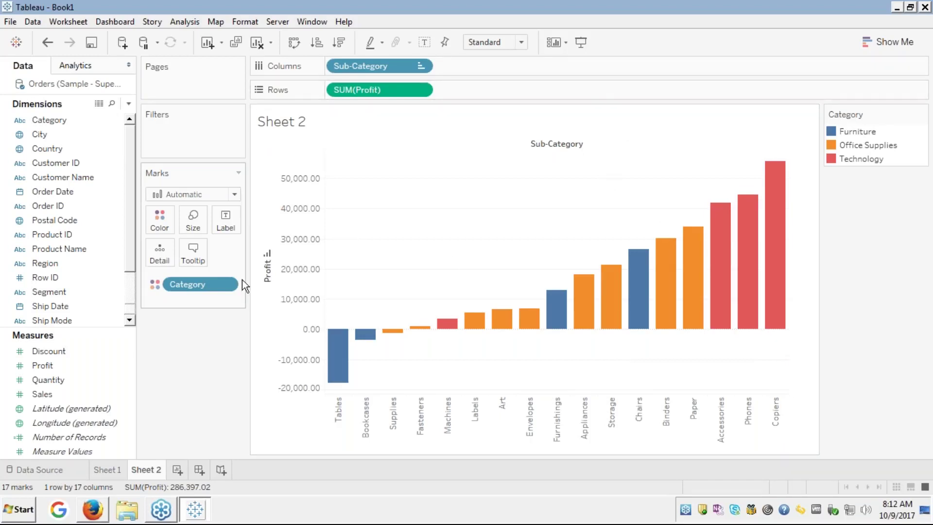
Add a new worksheet and build a line chart with Order Date on Columns and Profit on Rows.
click(179, 472)
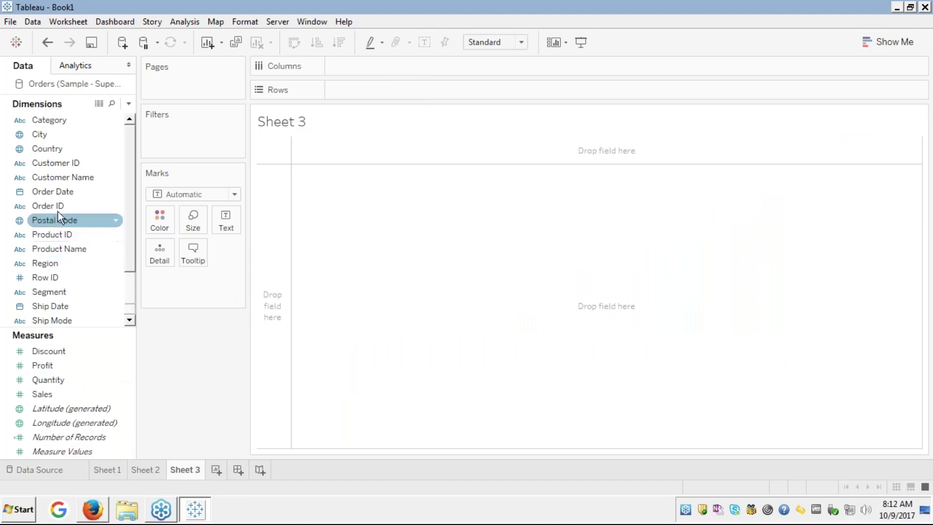
drag(47, 192, 351, 69)
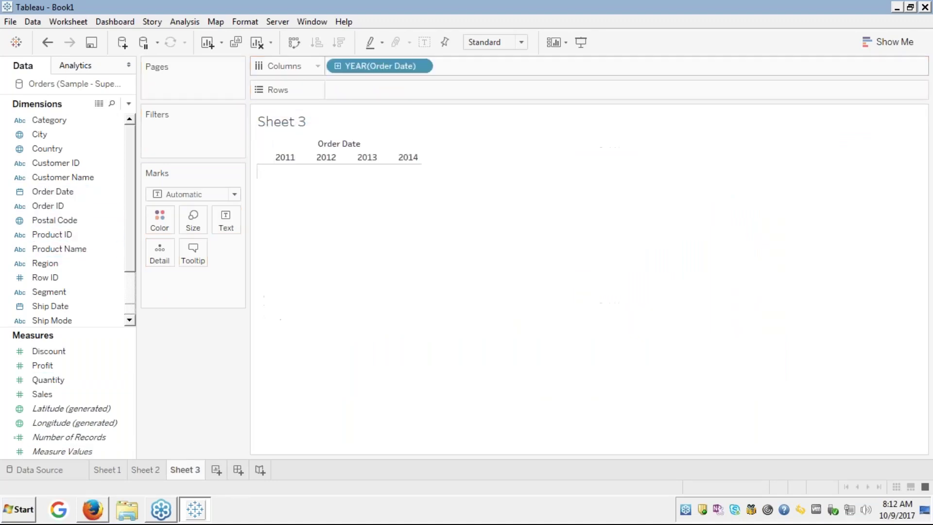
click(43, 366)
drag(43, 366, 382, 93)
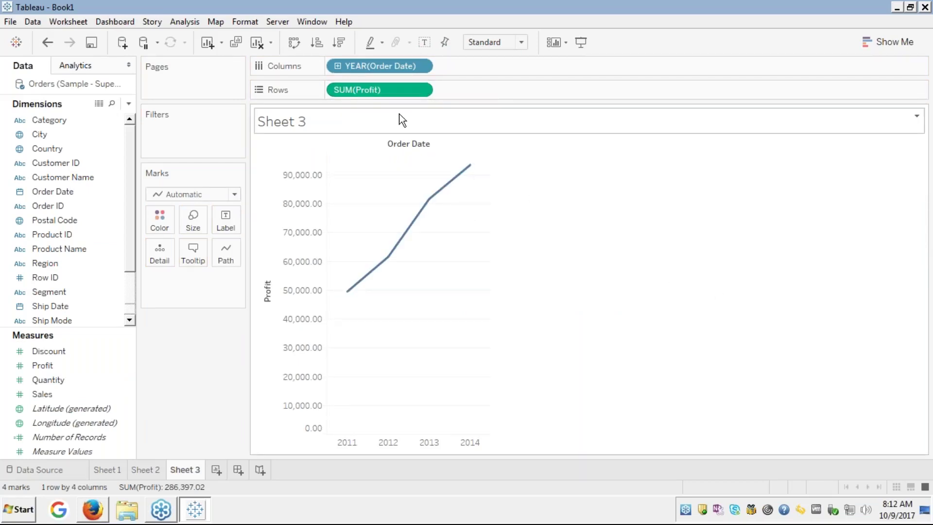
Drill Order Date down to quarter and month, and collapse the hierarchy back to year.
click(337, 66)
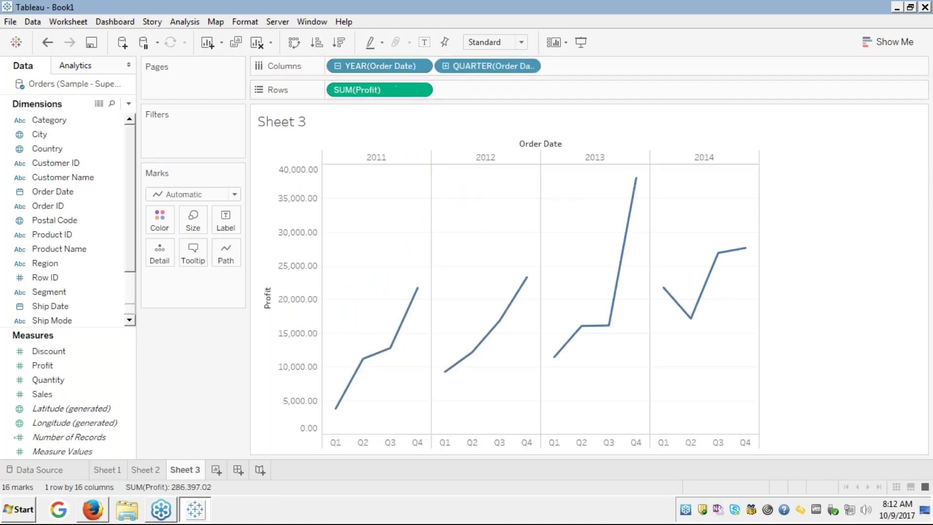
click(446, 66)
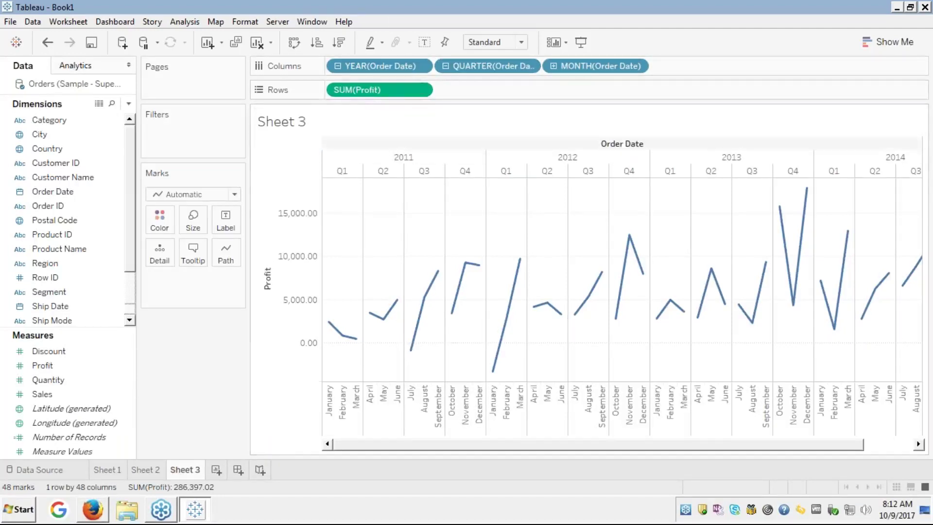
click(338, 66)
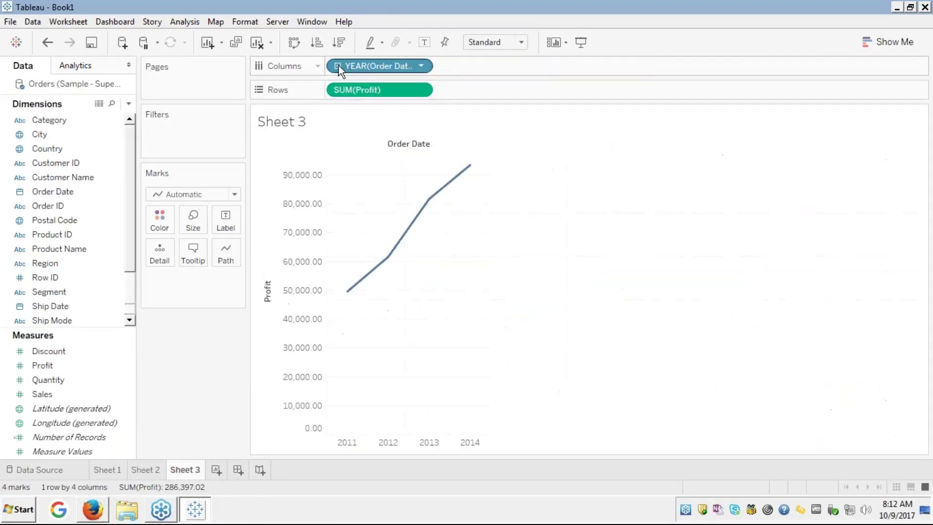
Convert the Order Date field on Columns to continuous.
right_click(338, 65)
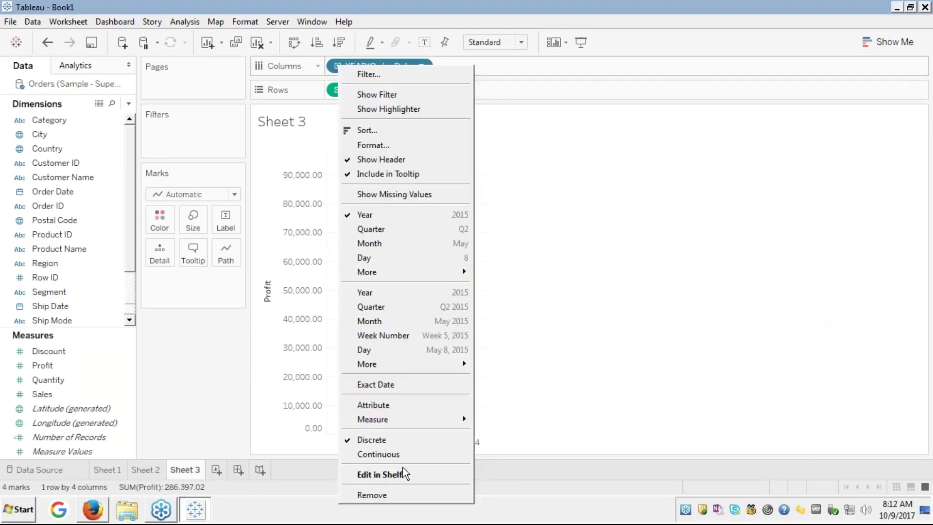
click(389, 455)
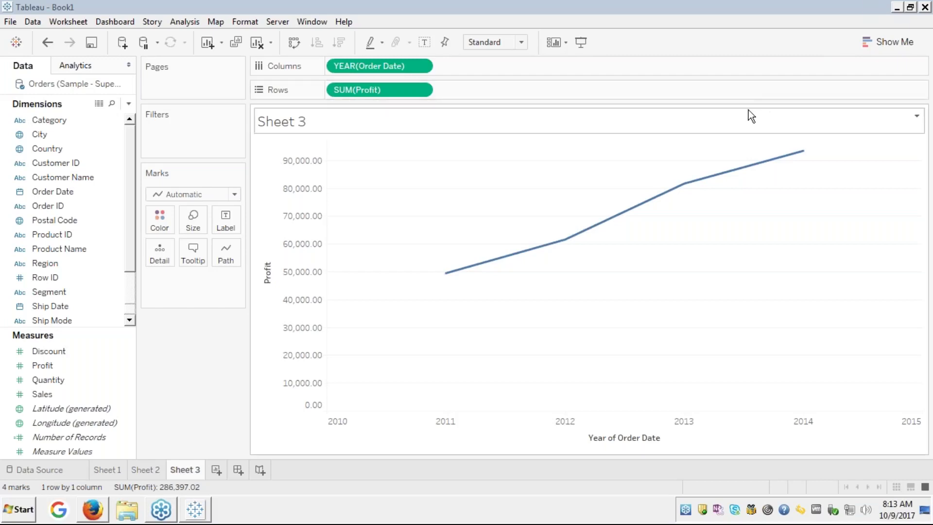
click(703, 121)
click(840, 149)
mouse_move(459, 273)
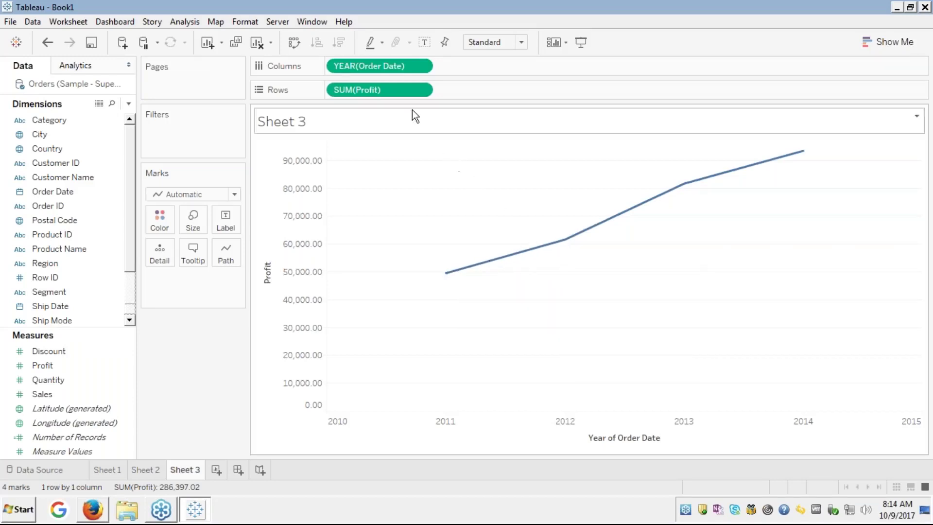
Set the continuous Order Date field on Columns to the Day date part.
right_click(386, 66)
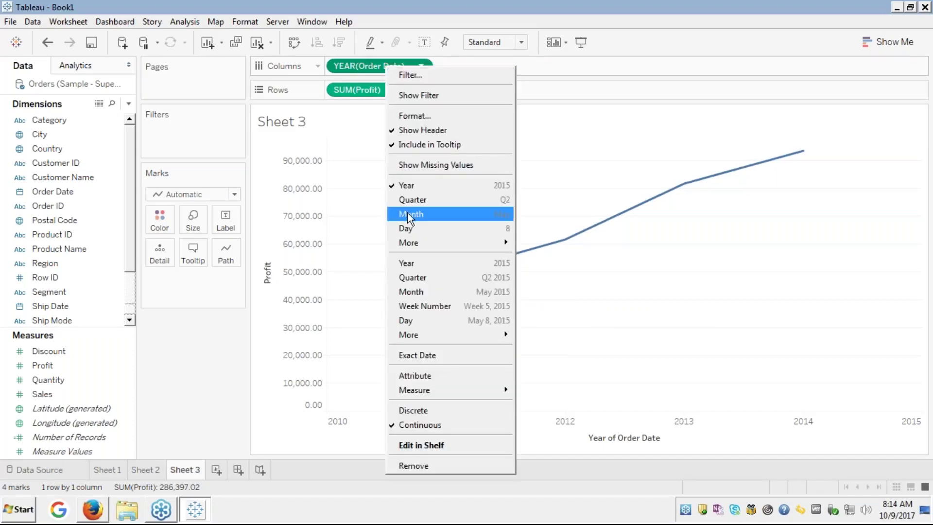
click(410, 228)
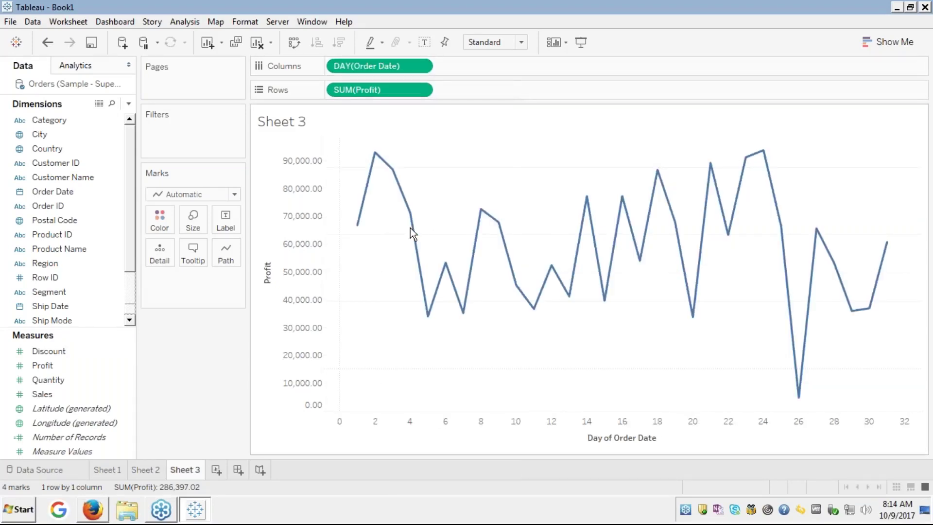
mouse_move(358, 224)
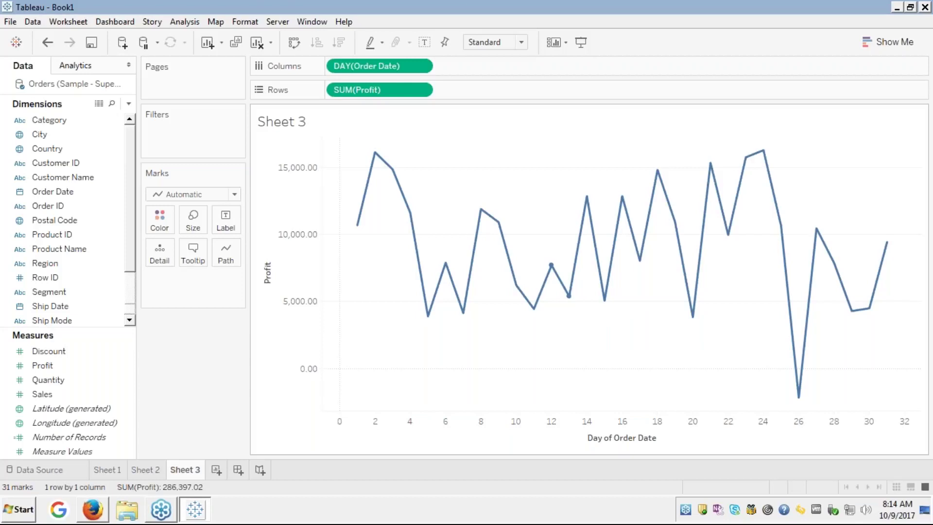
Switch to Firefox to view the Bar Graph slide of the Module 2 presentation, and return to Tableau.
click(94, 516)
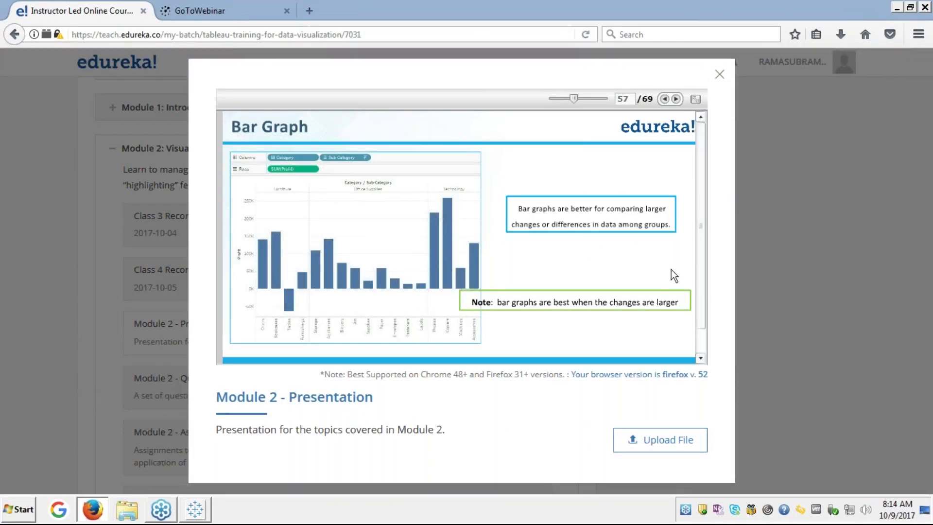
click(201, 518)
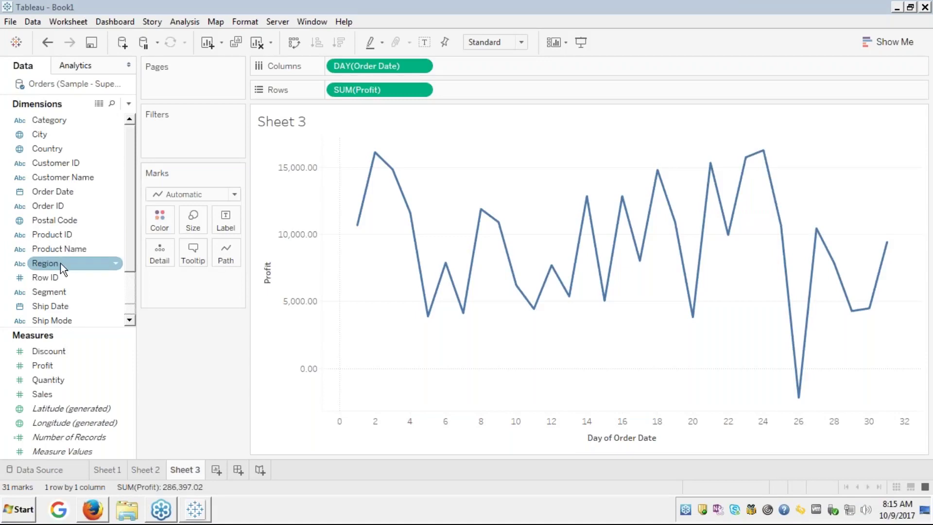
Color the profit line by the Profit measure, and replace that color field with Sales.
click(52, 368)
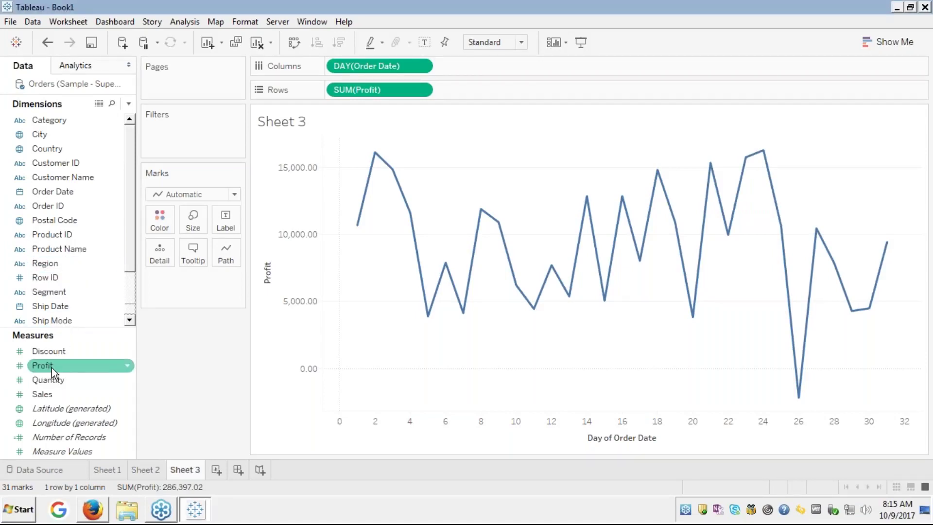
drag(51, 368, 159, 223)
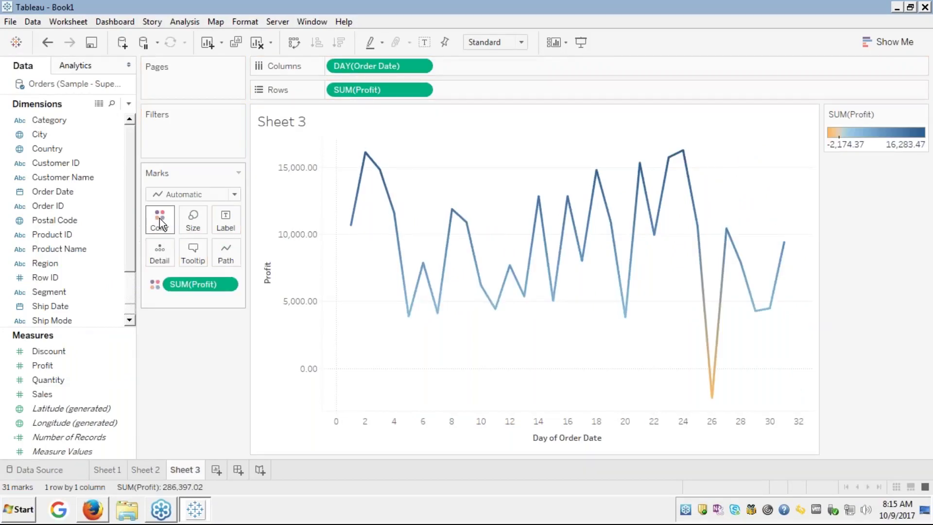
click(47, 395)
drag(47, 396, 159, 227)
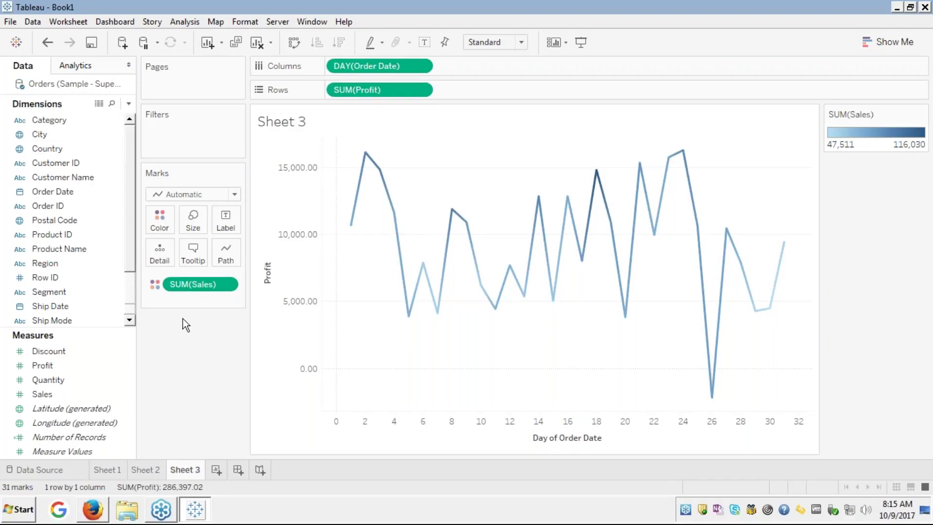
Color the line by Measure Values, and remove Number of Records, Quantity and Sales from the included measures.
click(128, 300)
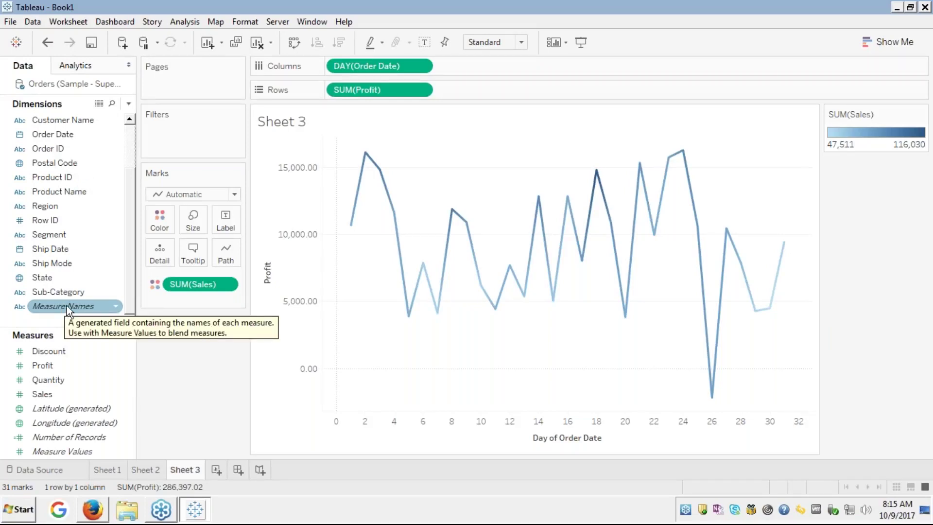
click(79, 453)
drag(79, 454, 160, 221)
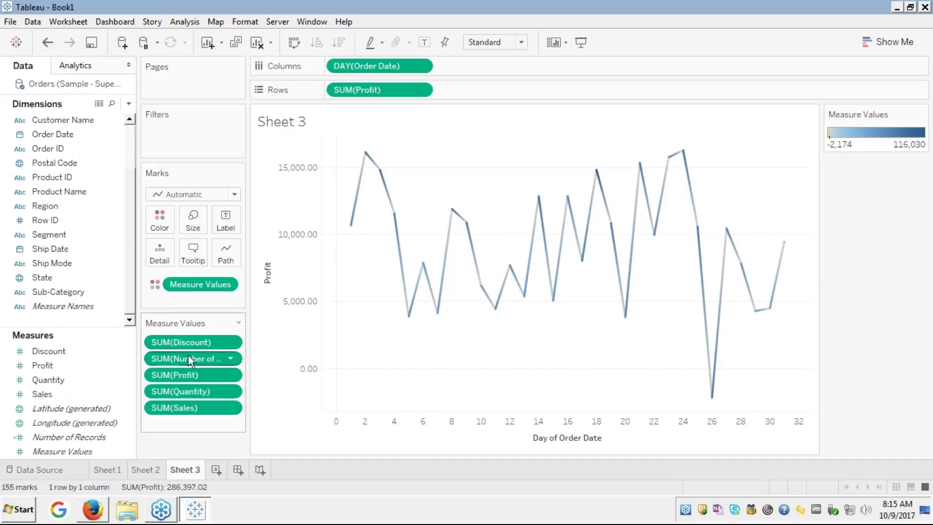
drag(186, 358, 43, 366)
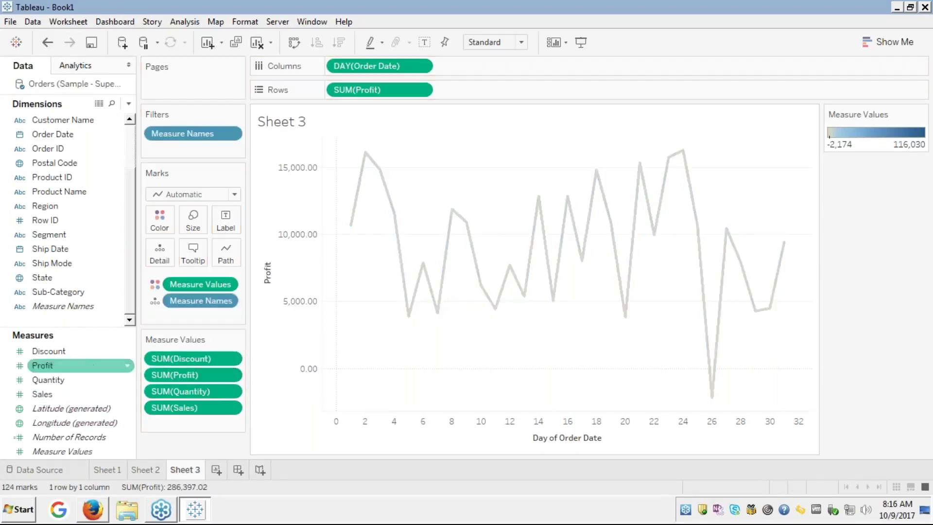
click(174, 373)
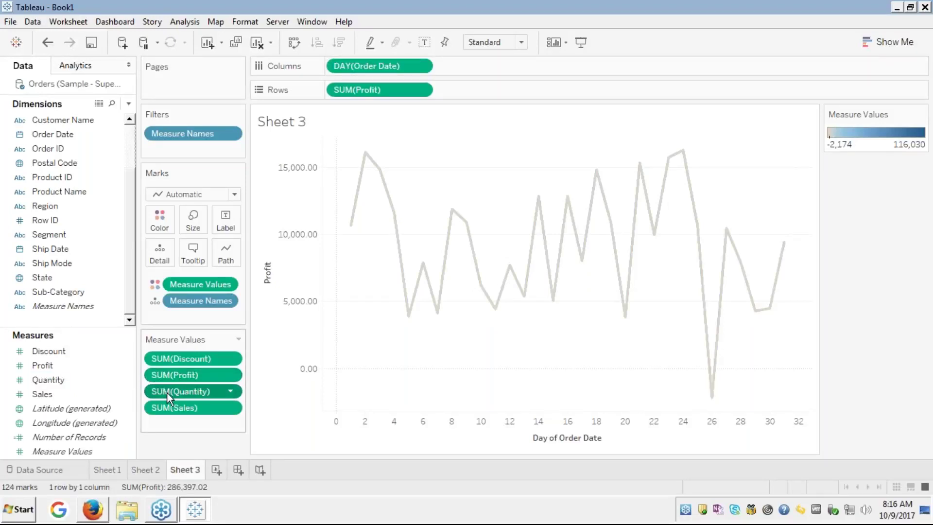
drag(167, 393, 95, 398)
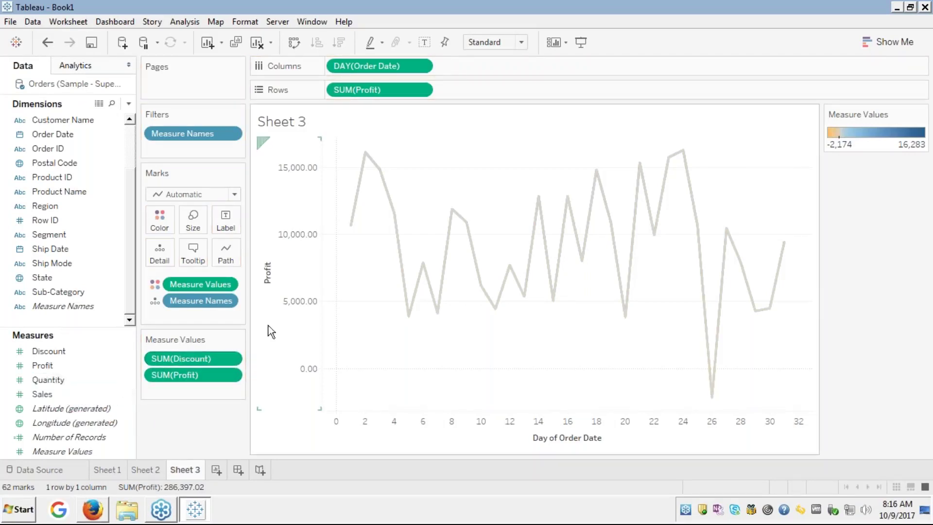
Set the low-end color of the Measure Values palette to red (#ff0000) and apply it.
click(163, 222)
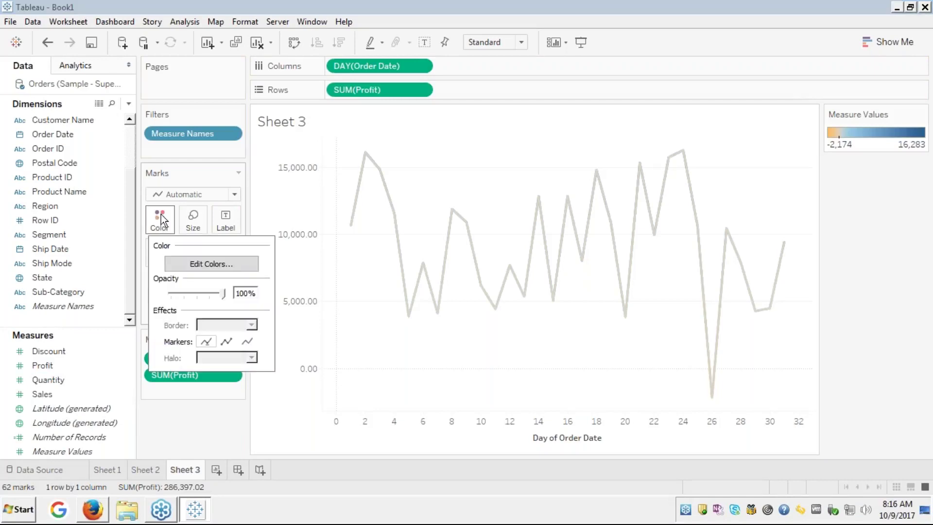
click(205, 263)
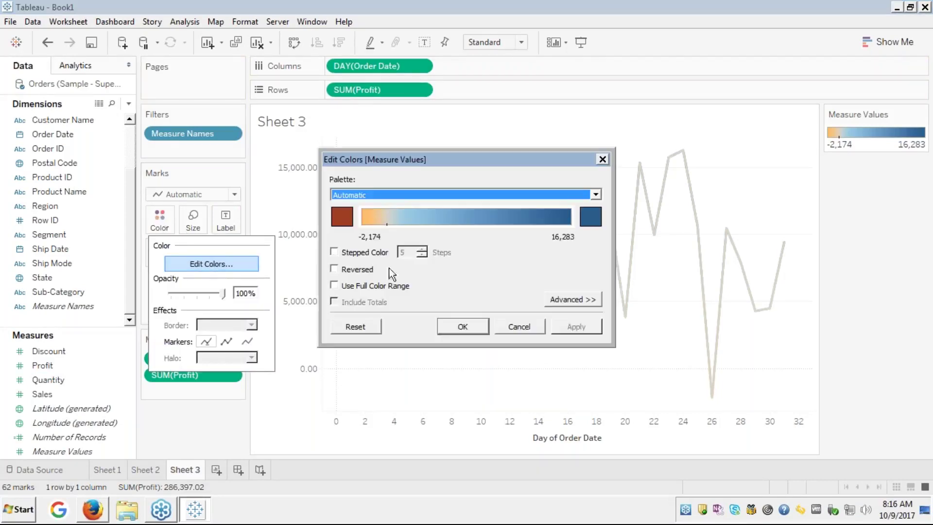
click(345, 215)
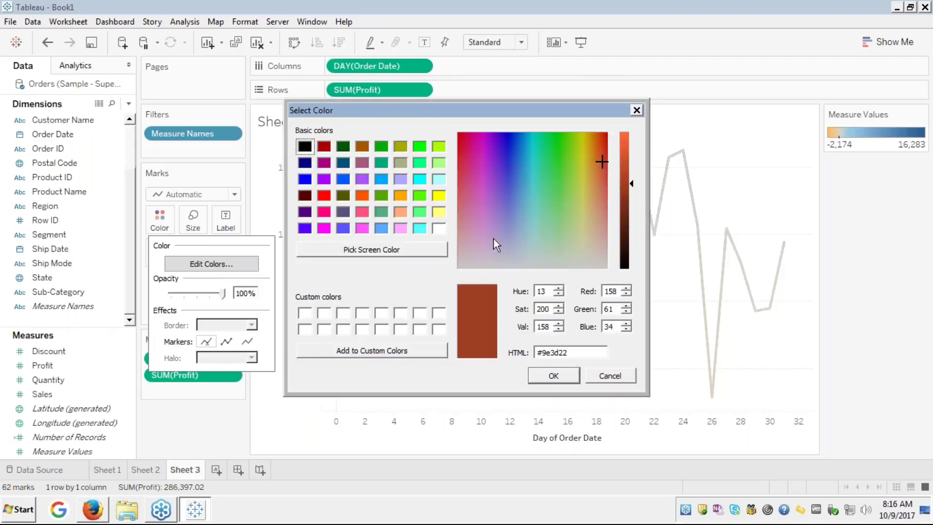
click(324, 195)
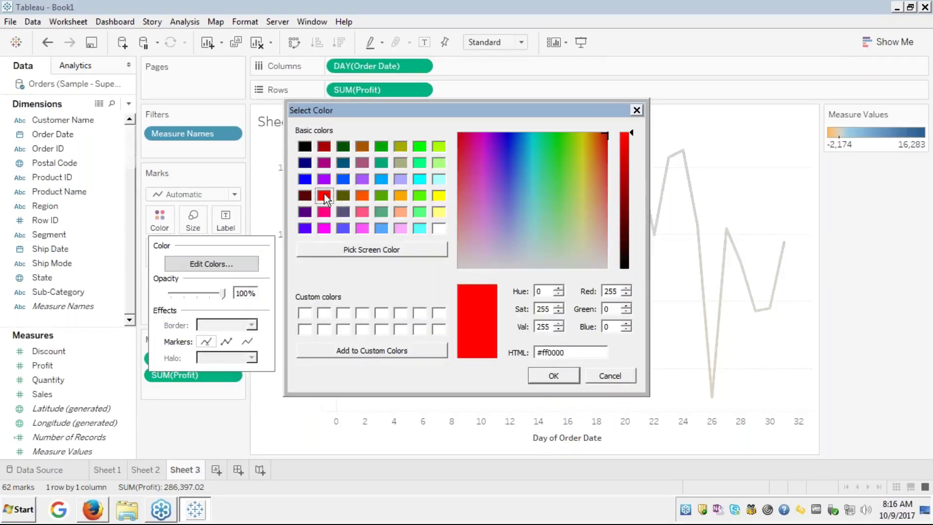
click(557, 377)
click(575, 329)
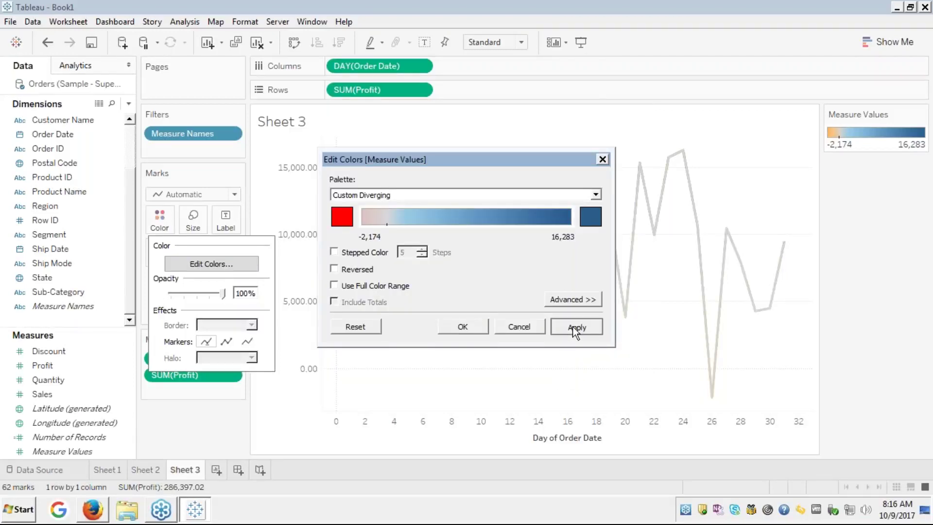
click(520, 327)
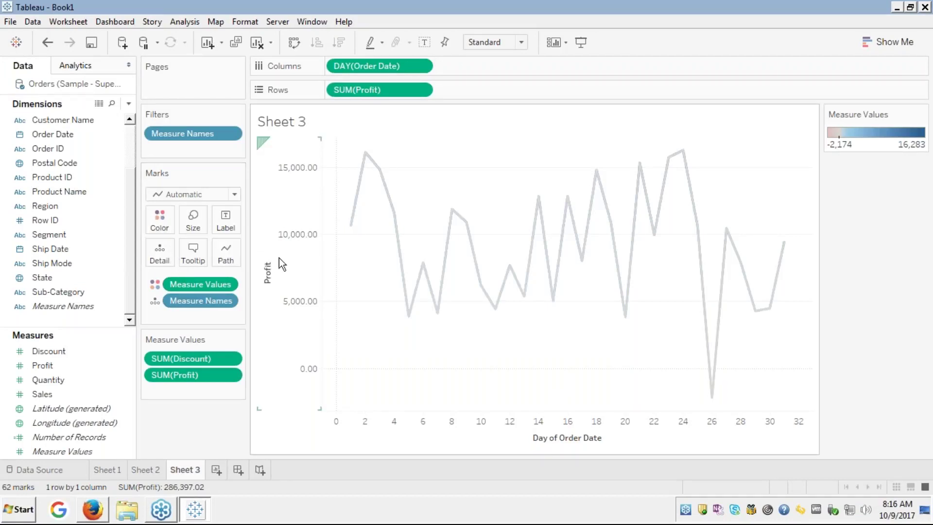
Add Sales to Rows after Profit, and select the Sales axis and the Profit axis in turn.
mouse_move(392, 249)
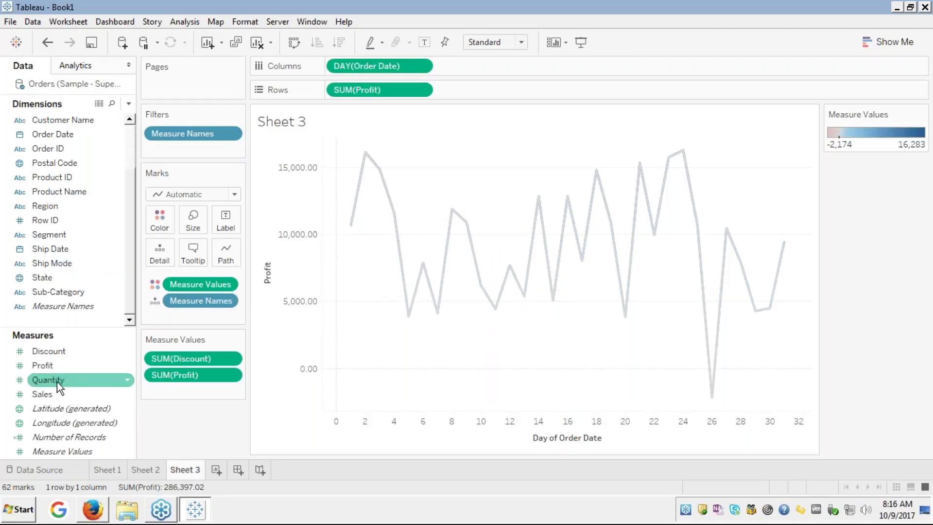
mouse_move(46, 396)
mouse_down()
mouse_move(291, 265)
mouse_move(440, 90)
mouse_up()
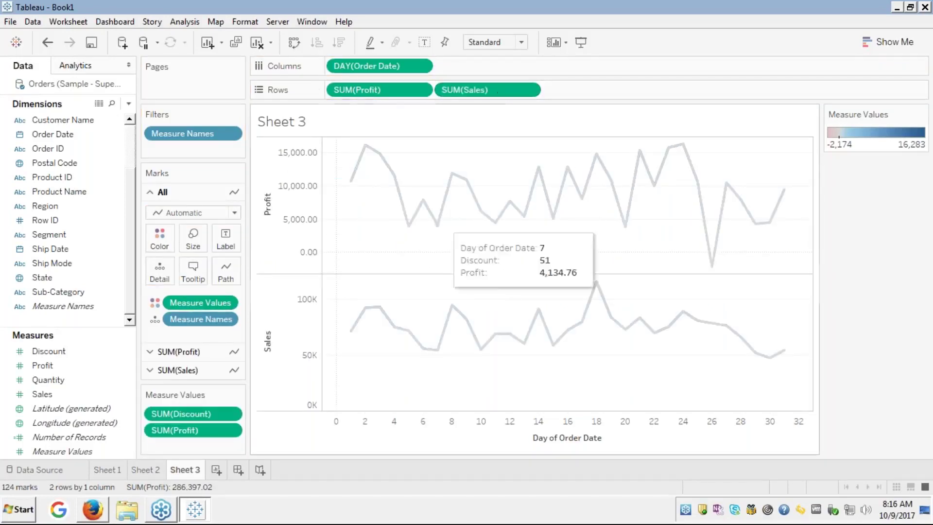
click(269, 365)
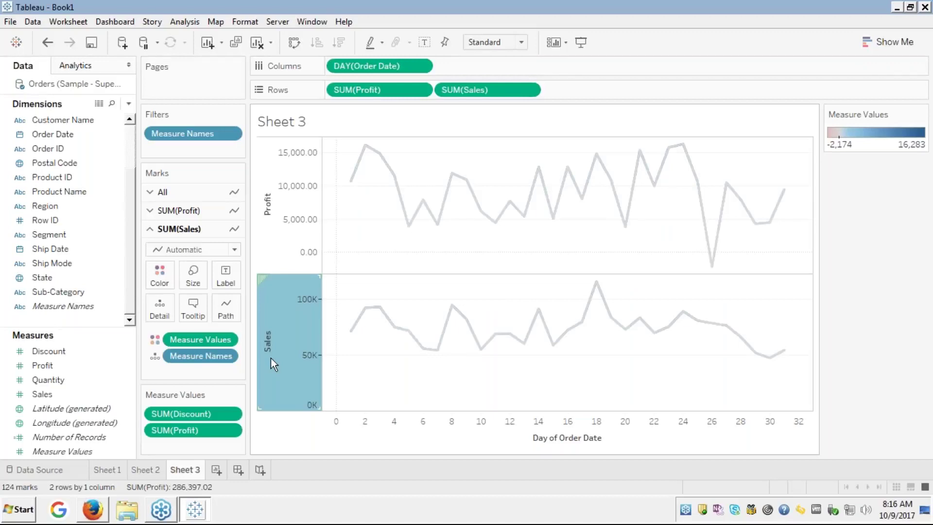
click(294, 241)
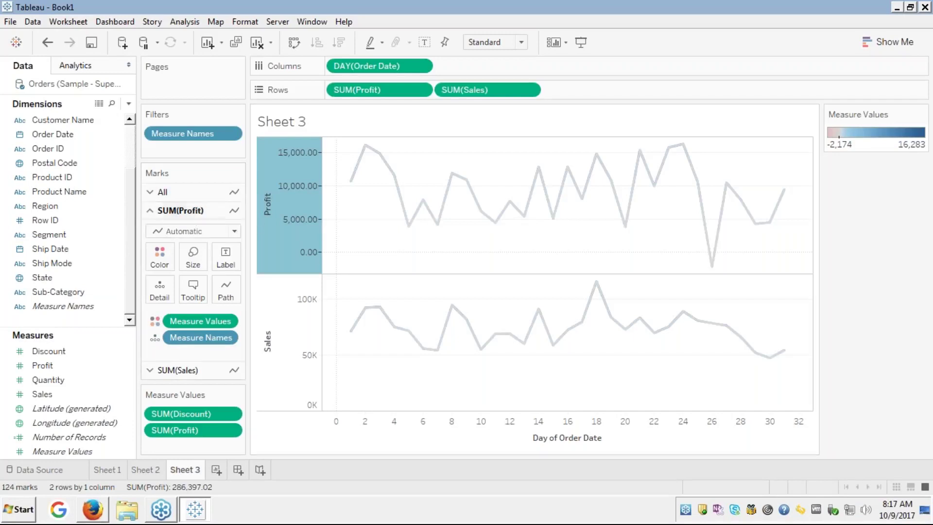
Apply the Green-Gold palette to the Measure Values colors from the SUM(Sales) marks.
click(149, 370)
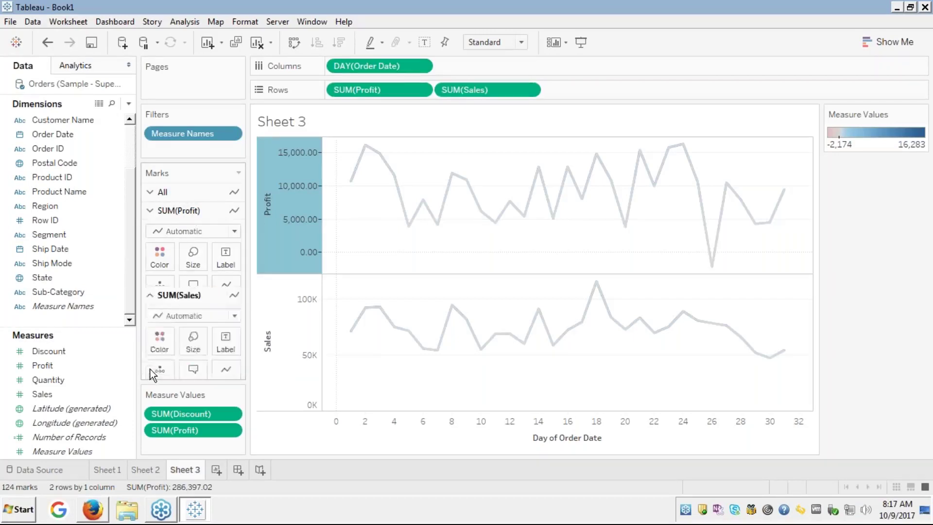
click(153, 278)
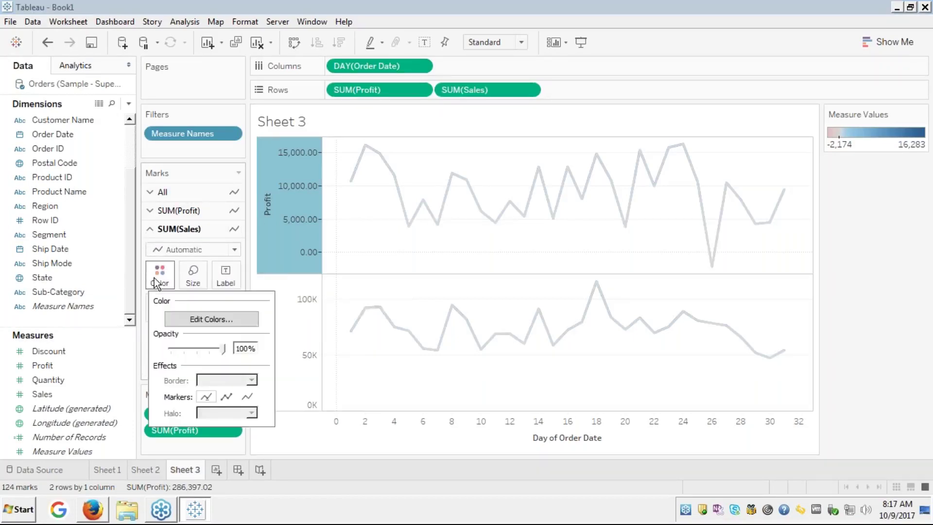
click(215, 321)
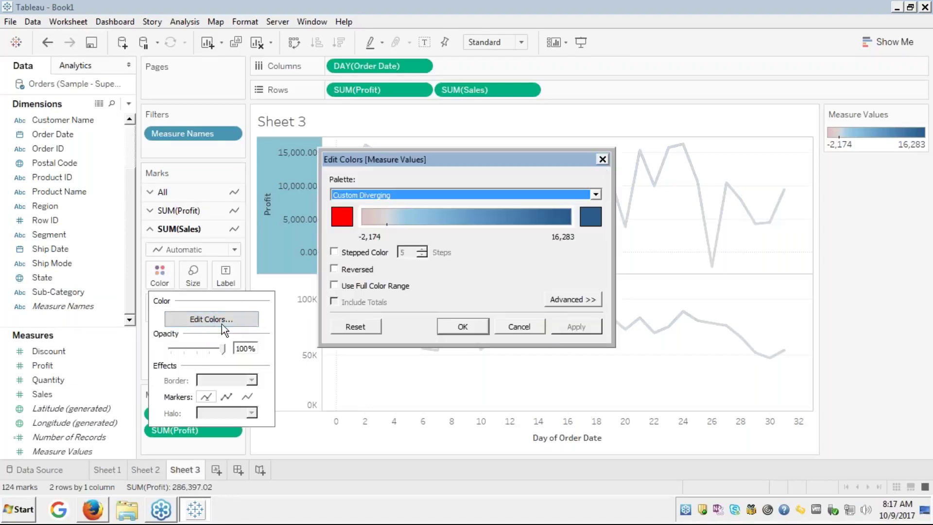
click(597, 194)
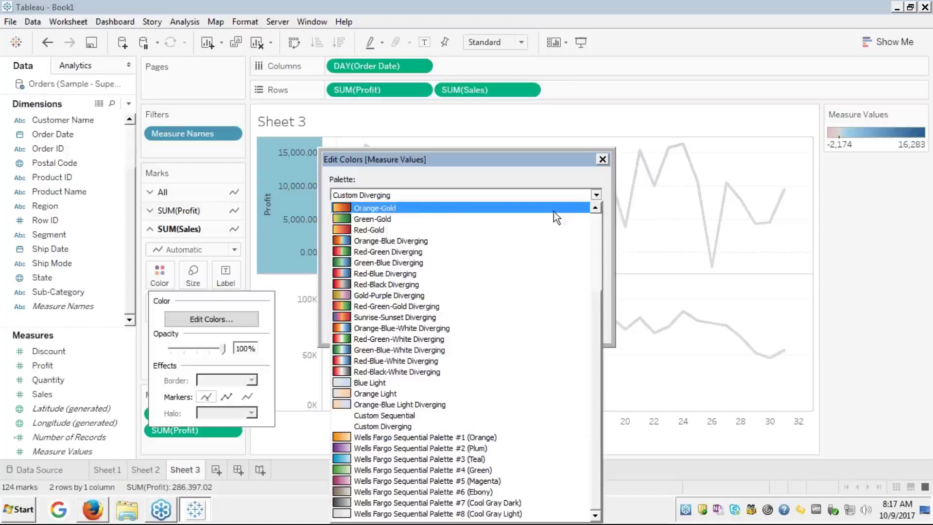
key(Escape)
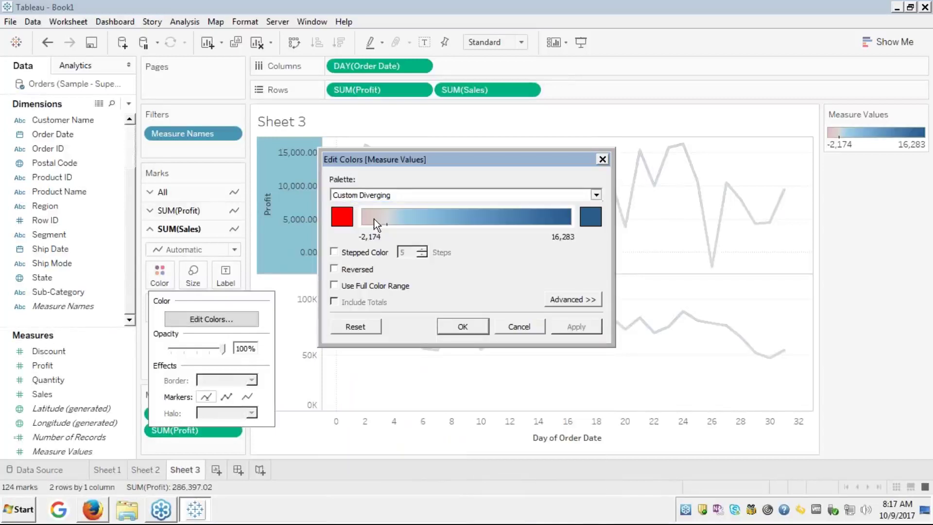
click(573, 331)
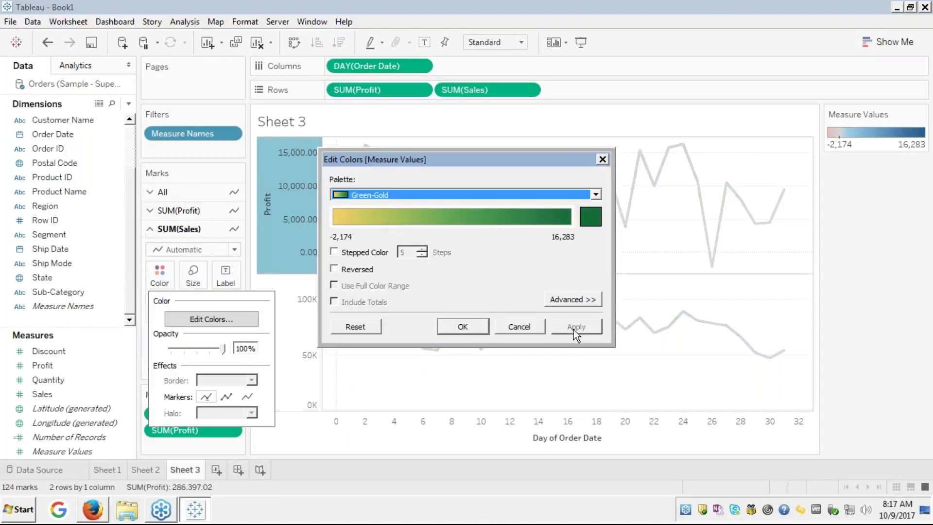
click(462, 326)
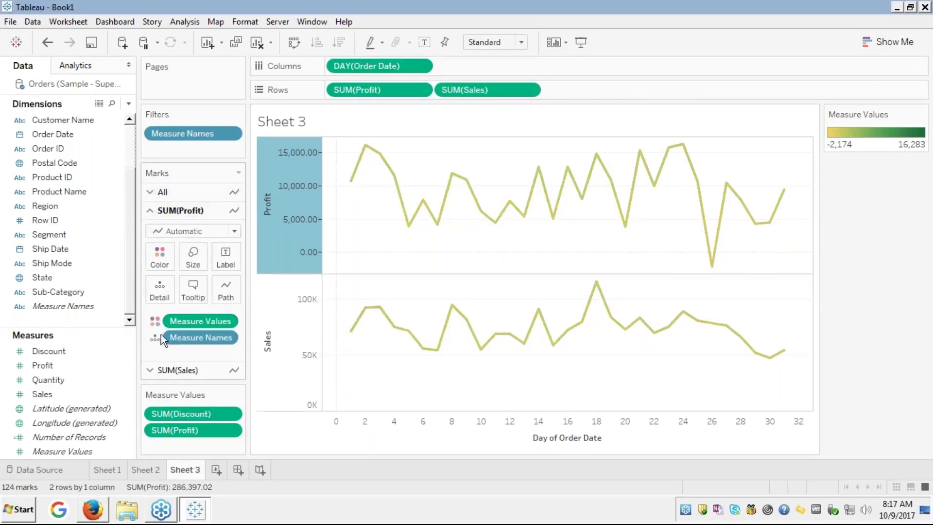
Change the Measure Values colors to the Red-Blue Diverging palette from the SUM(Sales) marks.
click(150, 371)
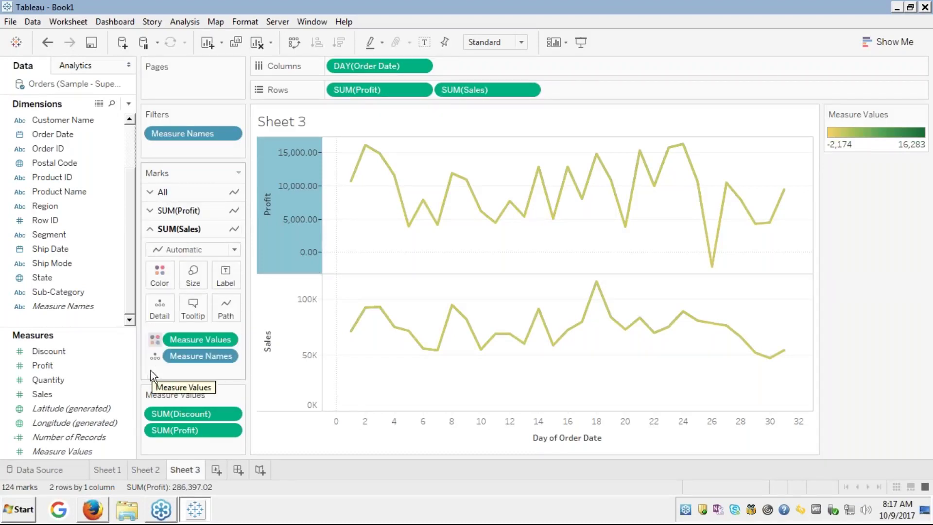
click(158, 275)
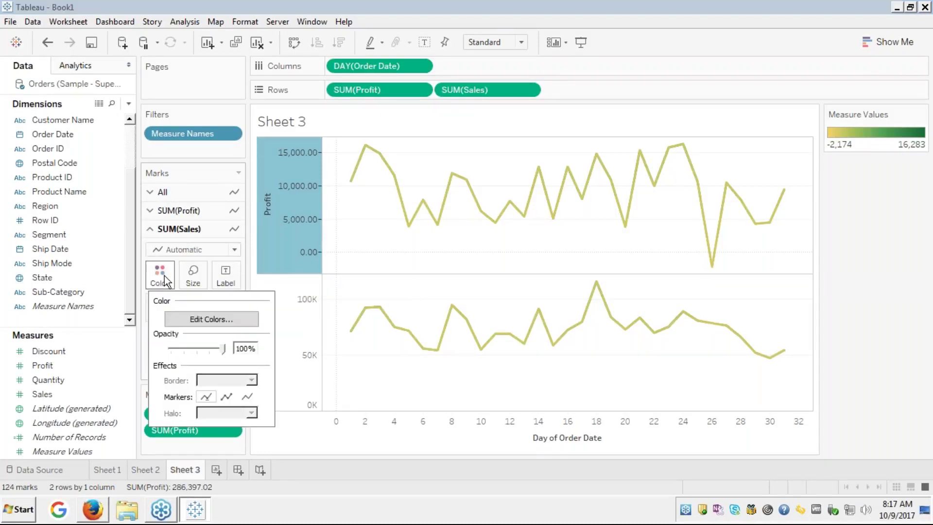
click(219, 319)
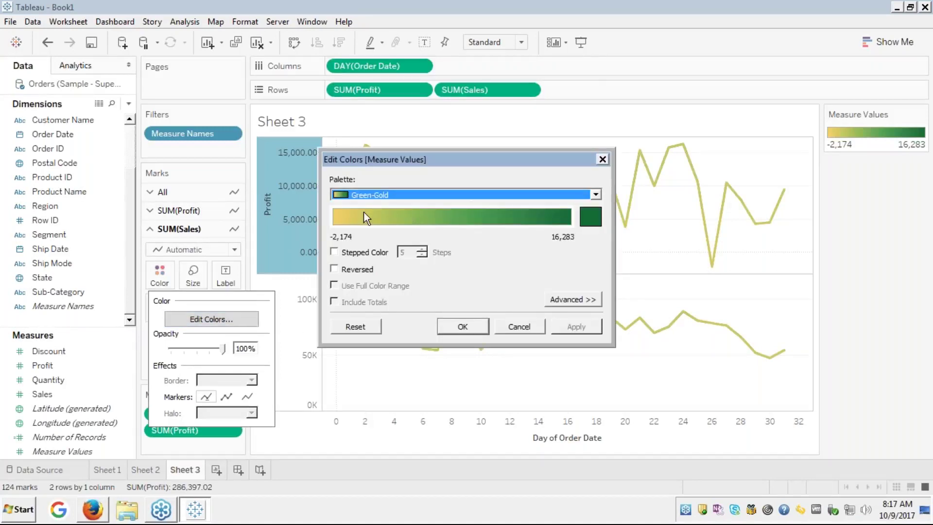
click(570, 196)
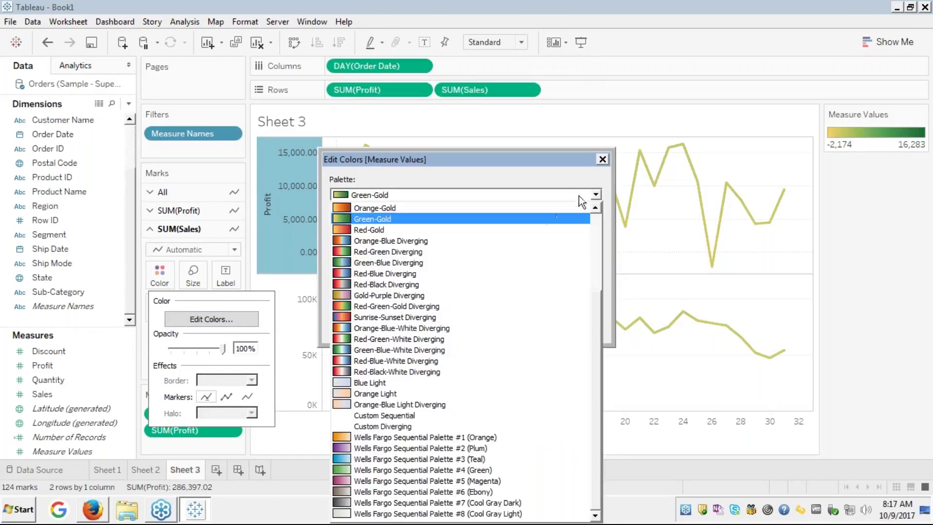
click(406, 273)
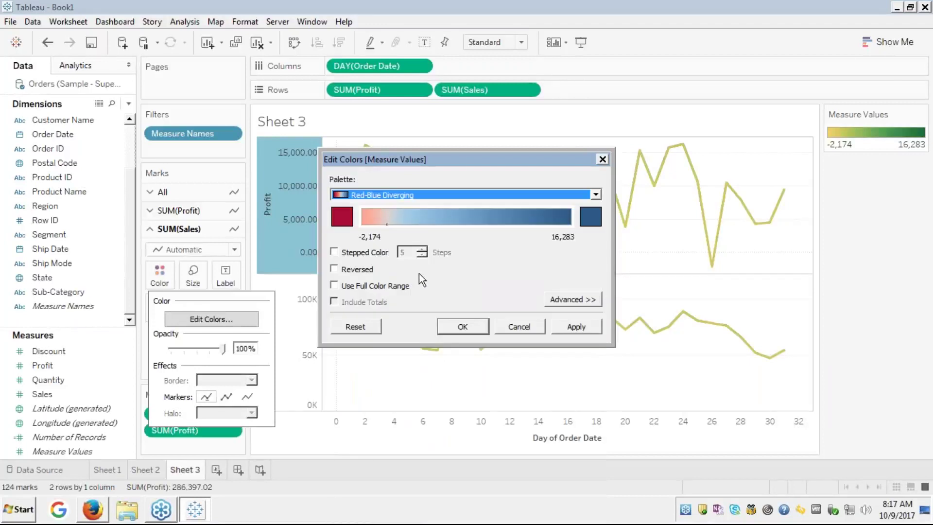
click(577, 328)
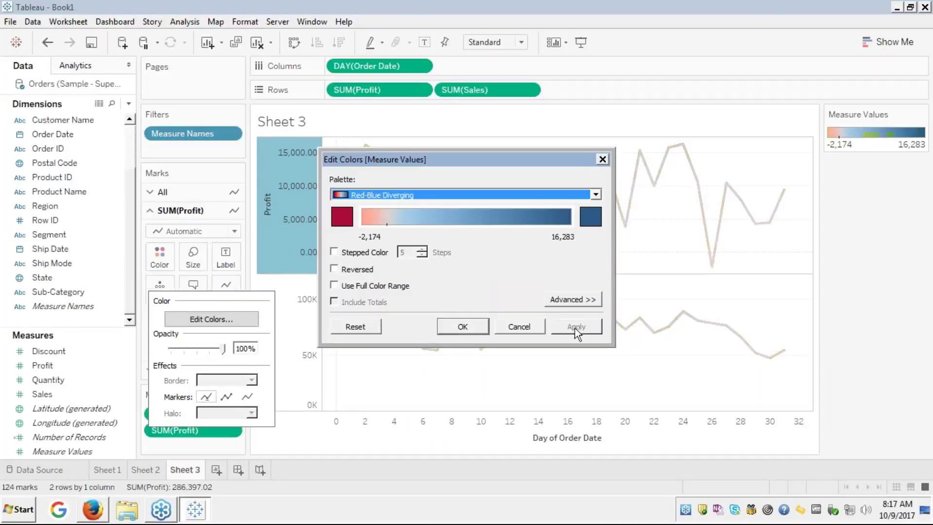
click(465, 322)
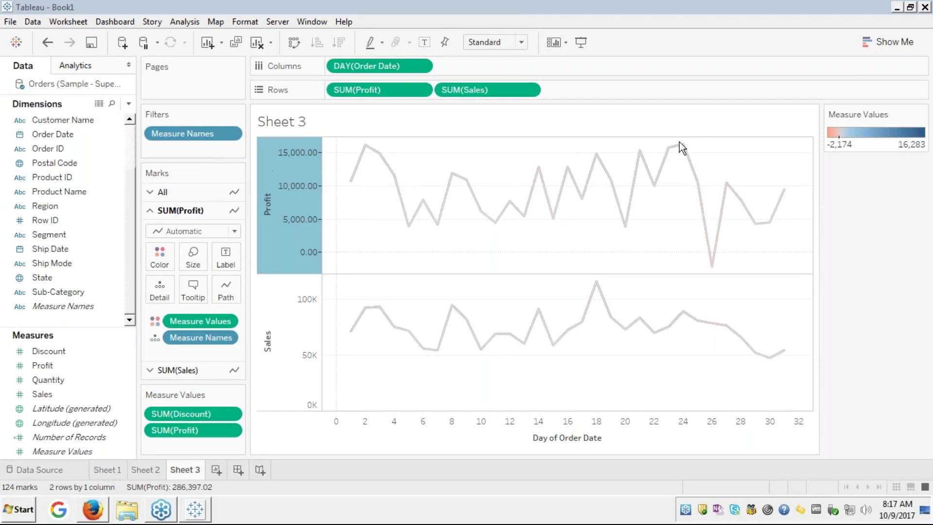
Deselect the Profit axis and clear all fields from Sheet 3.
click(696, 118)
click(257, 44)
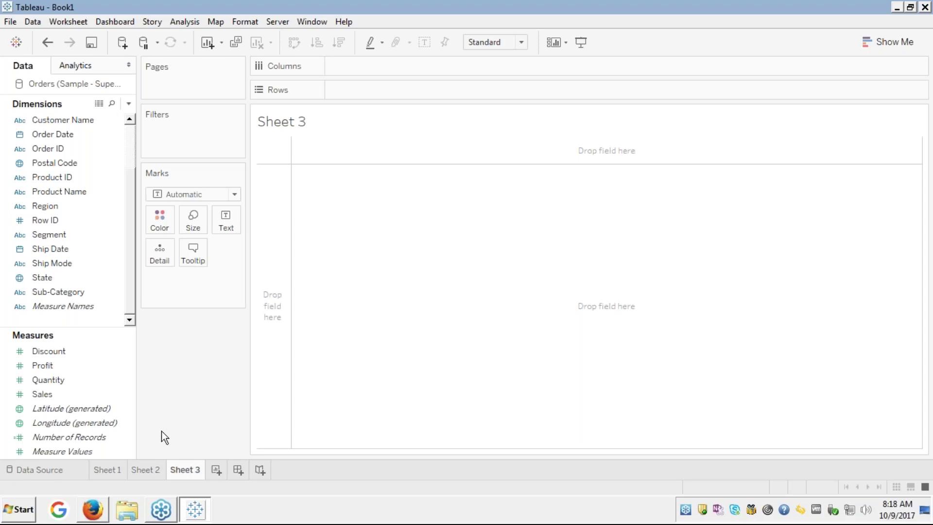
Switch to Firefox and show the Bar Graph slide of the Module 2 presentation in full screen.
click(93, 510)
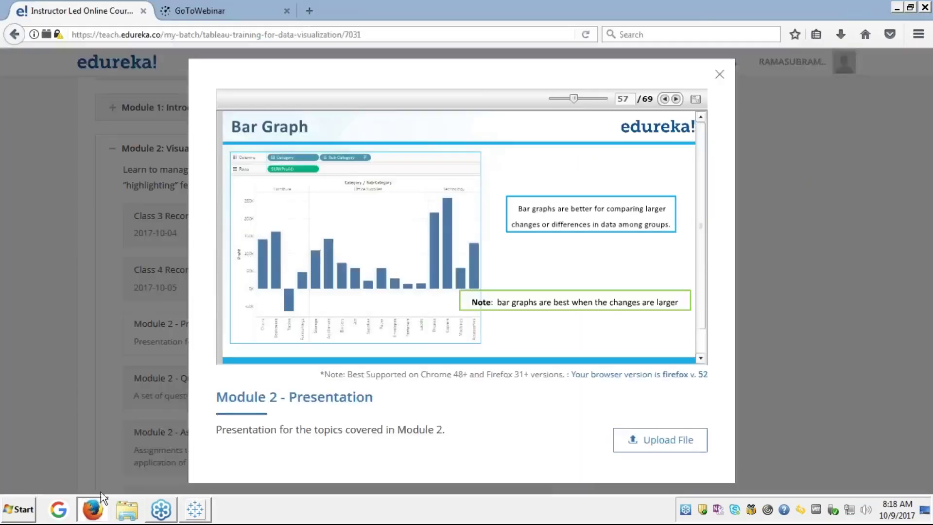
click(695, 98)
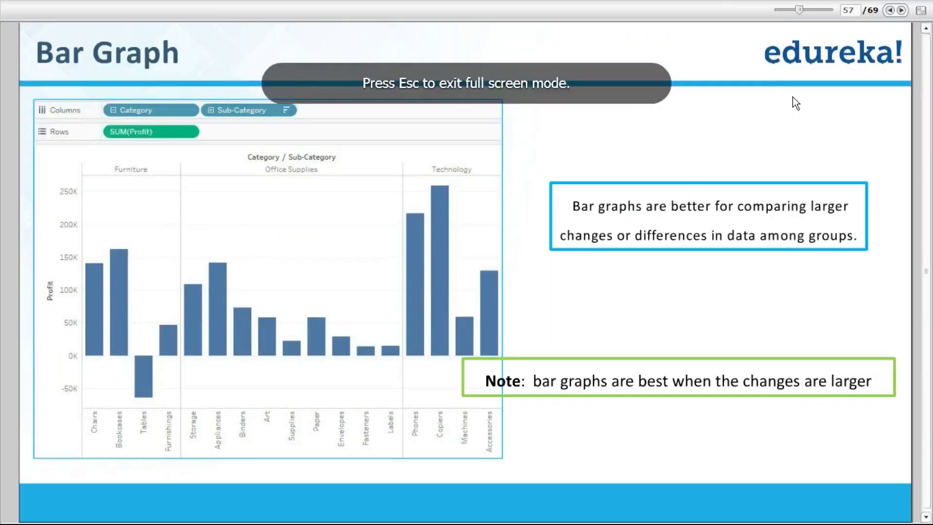
Page the presentation between the Bar Graph and Line Graph slides, advance to the Pie Chart slide, and leave full screen.
click(902, 11)
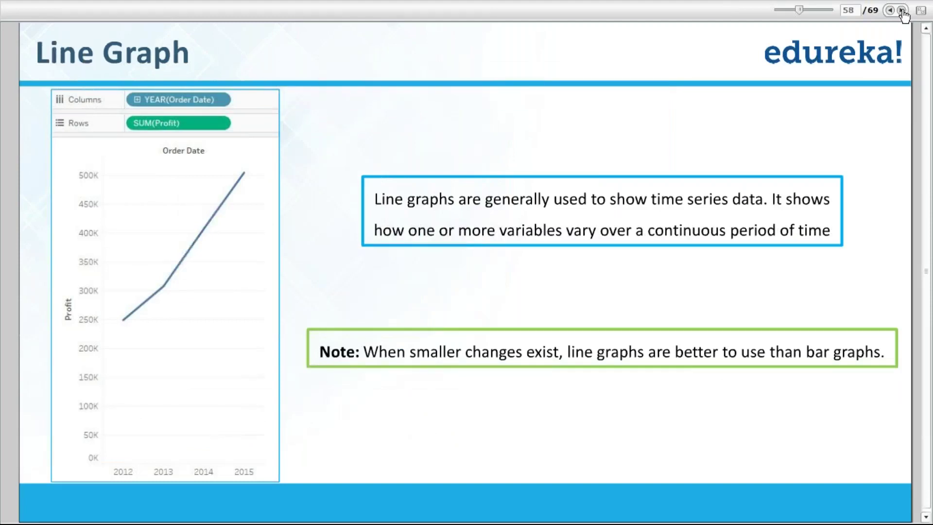
click(890, 11)
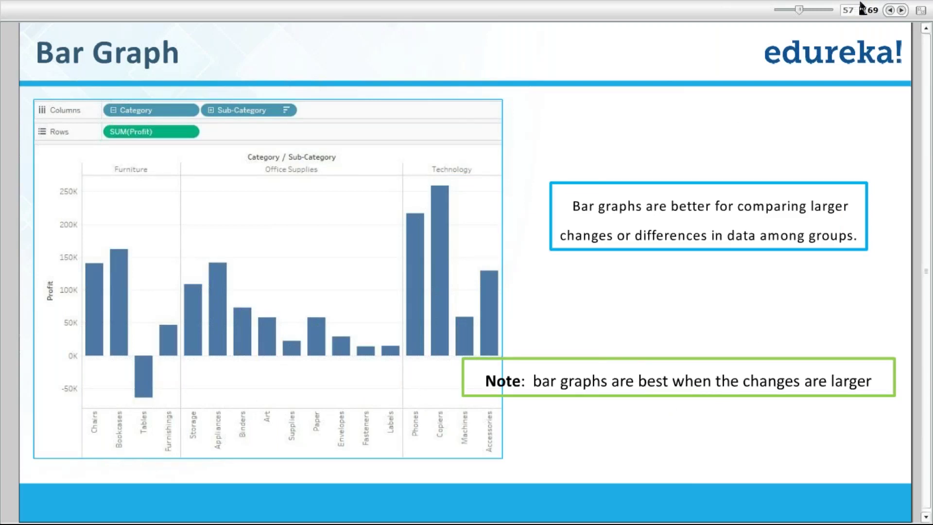
click(901, 10)
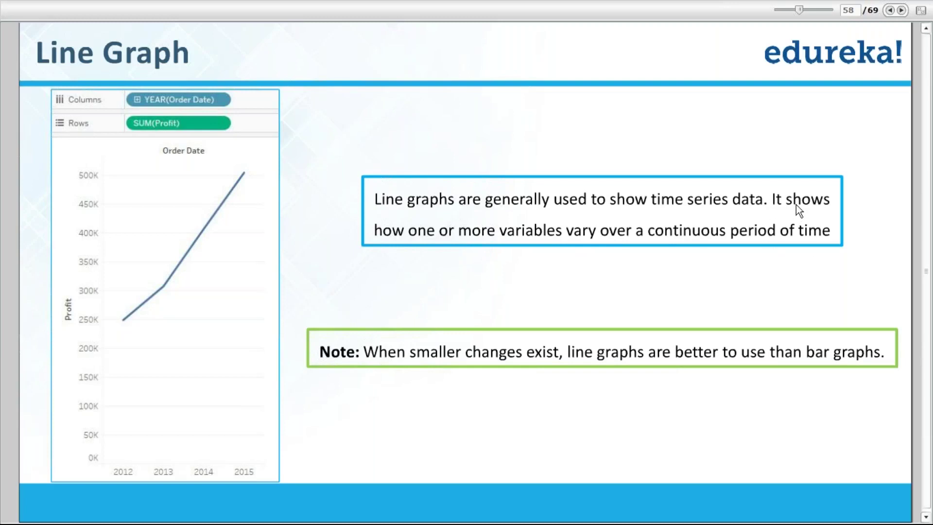
click(902, 11)
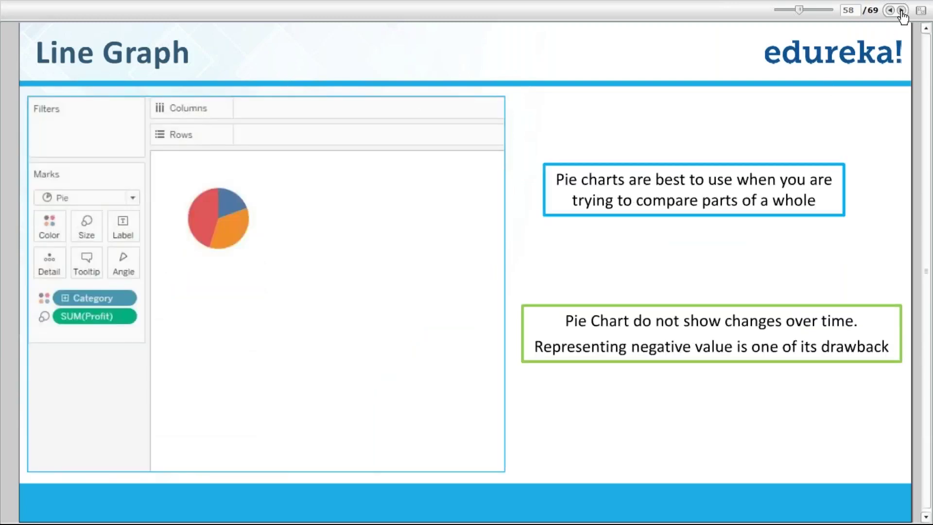
click(901, 10)
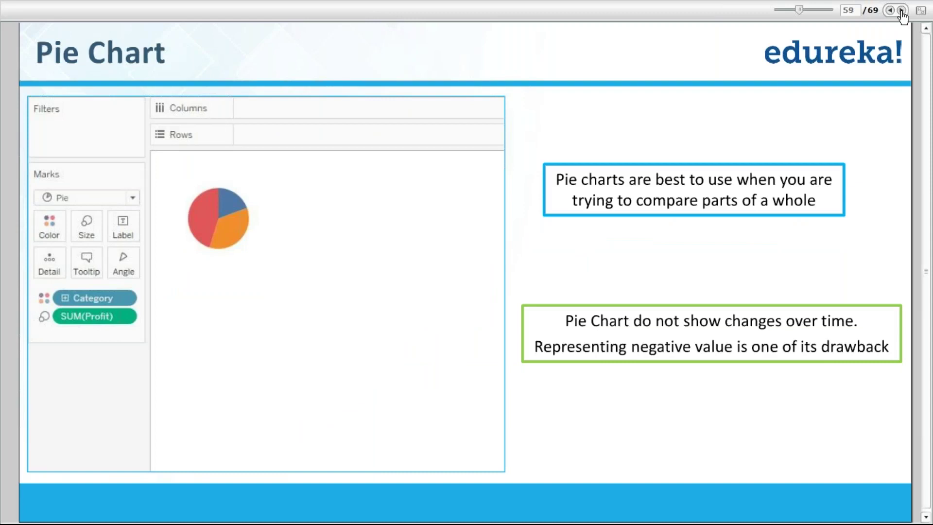
key(alt+Tab)
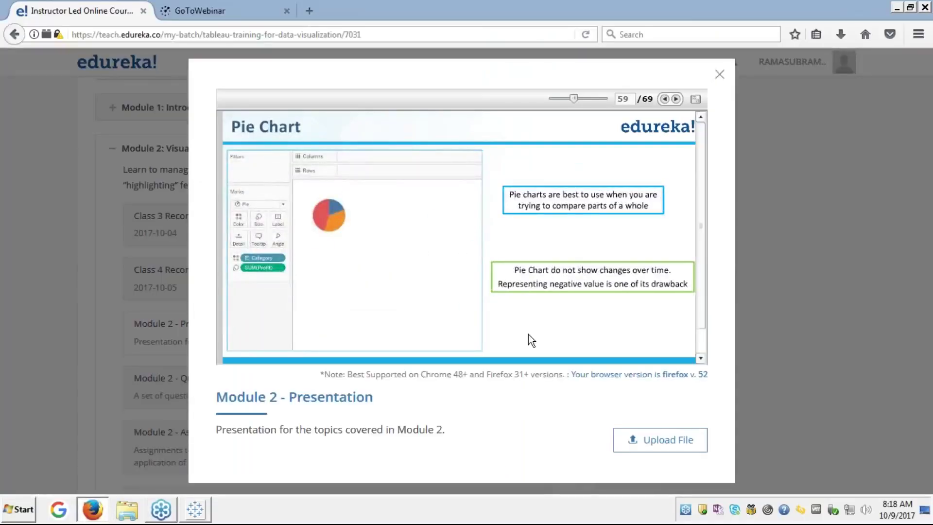
Switch to Tableau and create a pie chart of Profit by Category on Sheet 3 with Show Me.
click(197, 510)
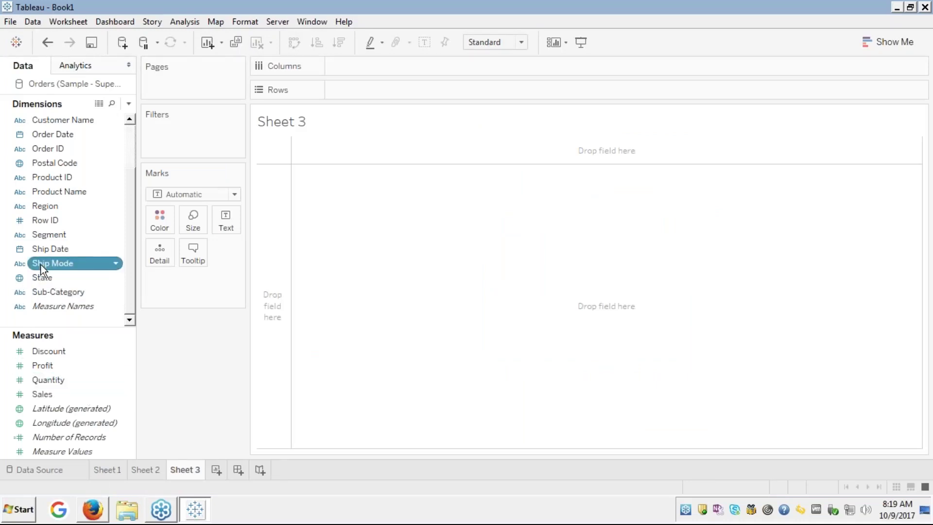
scroll(41, 273, up, 3)
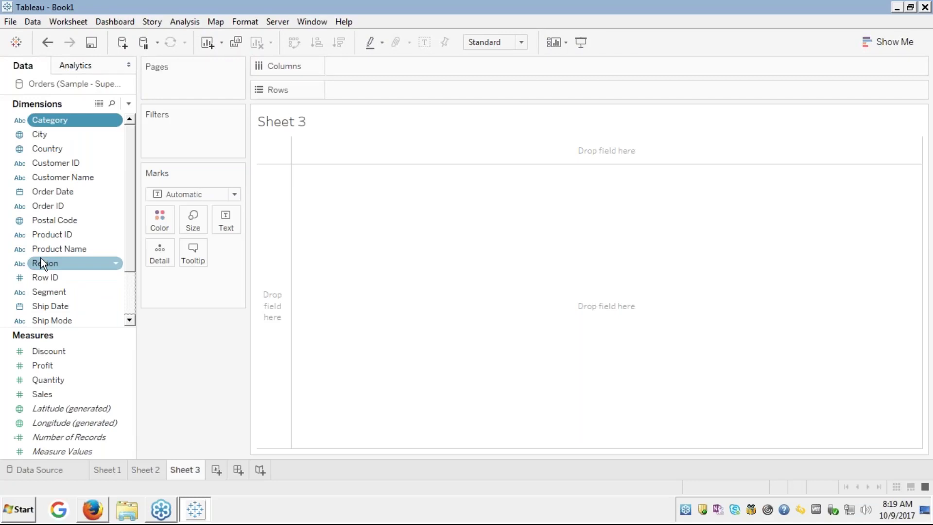
click(42, 367)
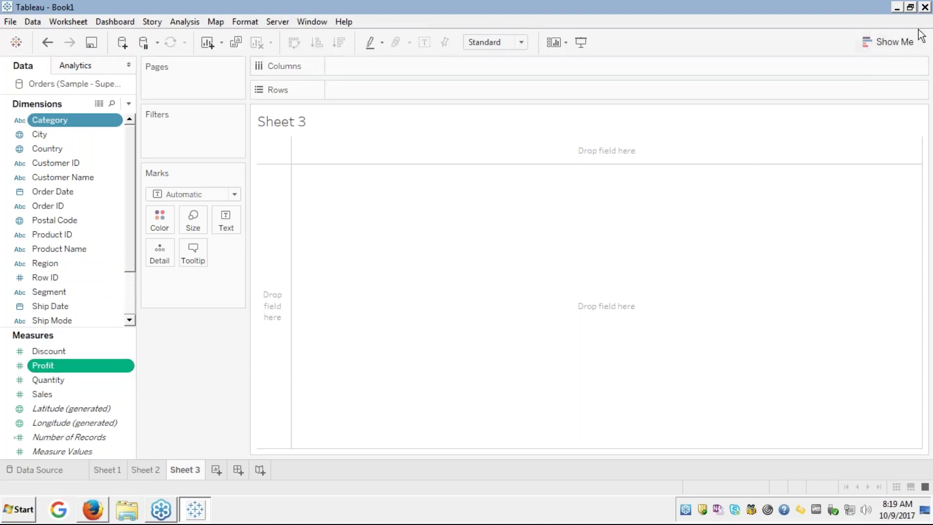
click(880, 45)
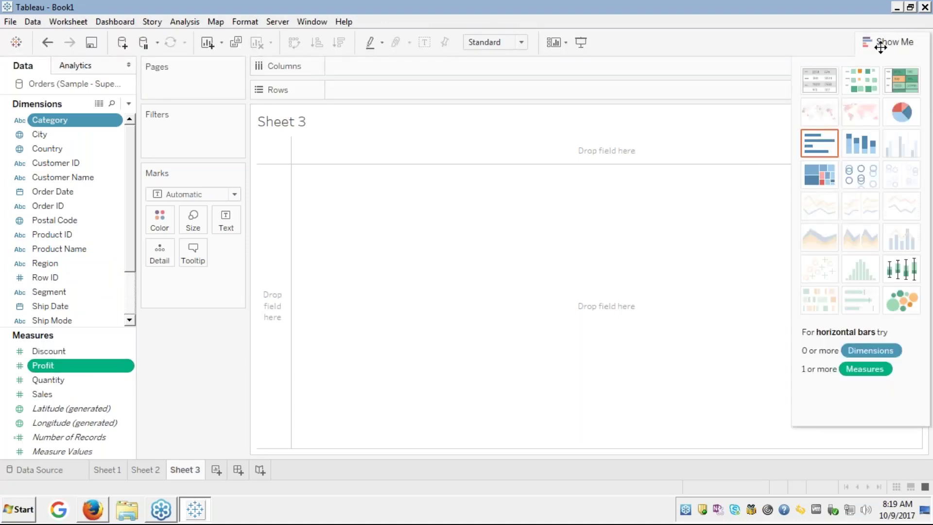
click(904, 117)
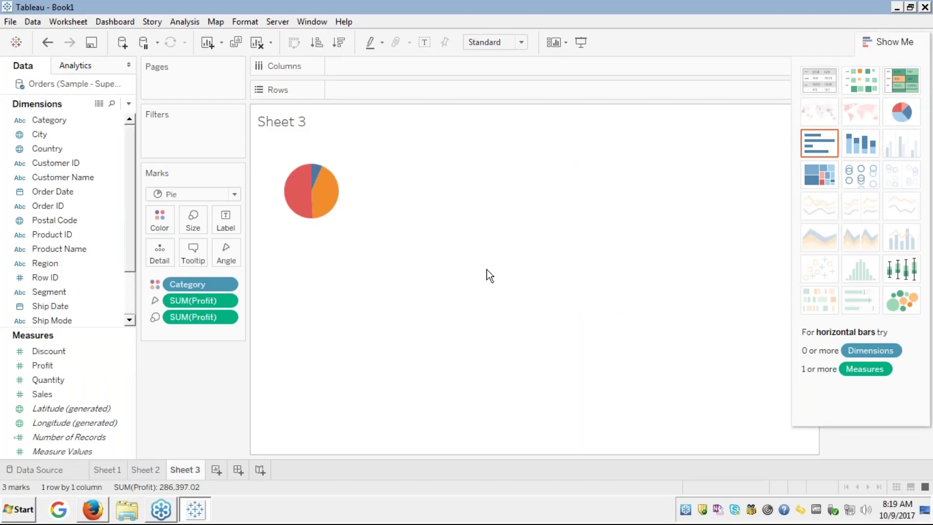
Examine the profit of the Furniture, Office Supplies and Technology slices in the pie chart.
mouse_move(319, 184)
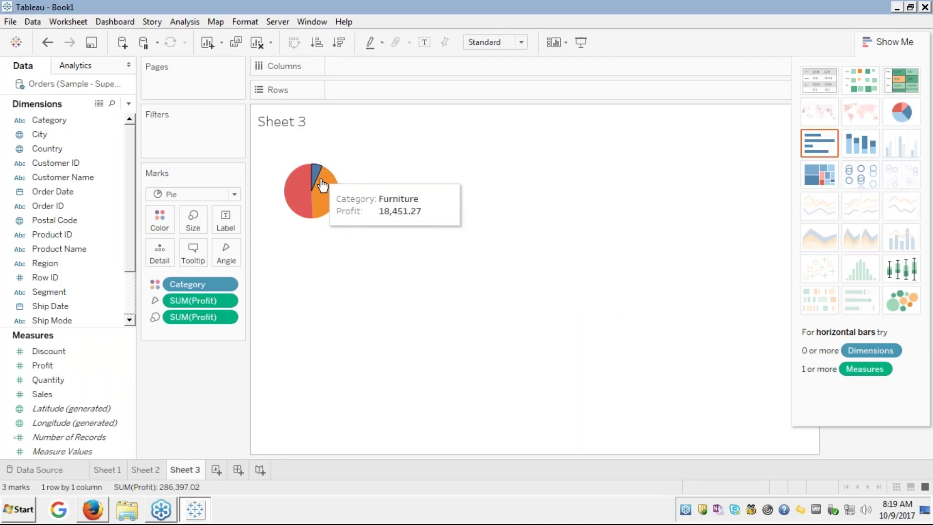
mouse_move(331, 211)
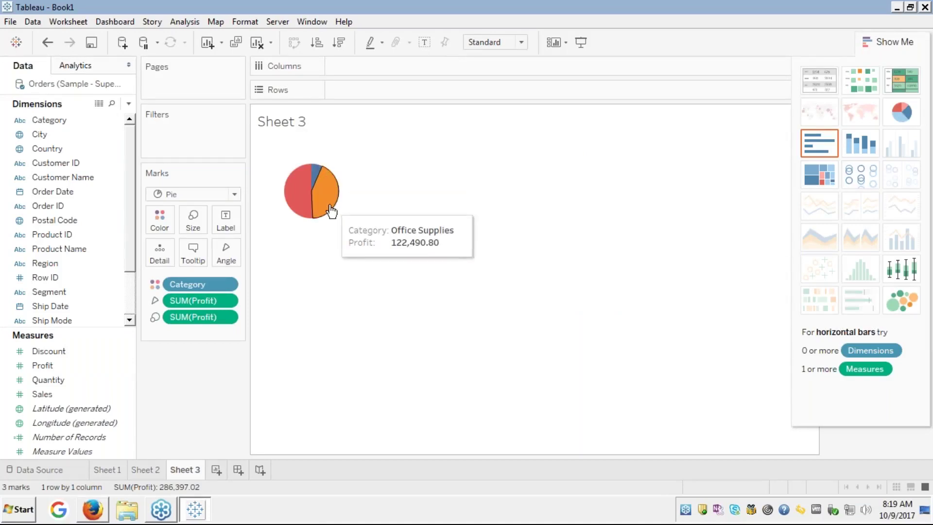
click(291, 209)
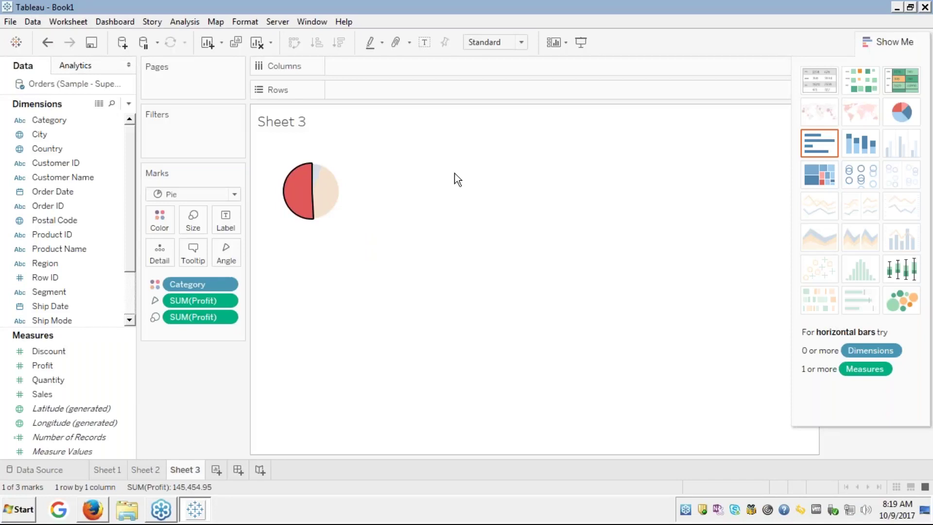
click(552, 173)
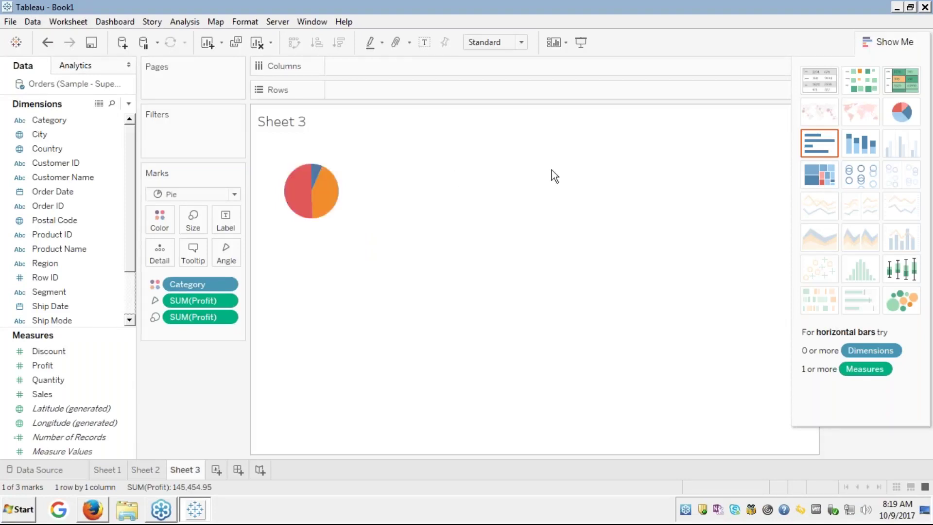
mouse_move(337, 206)
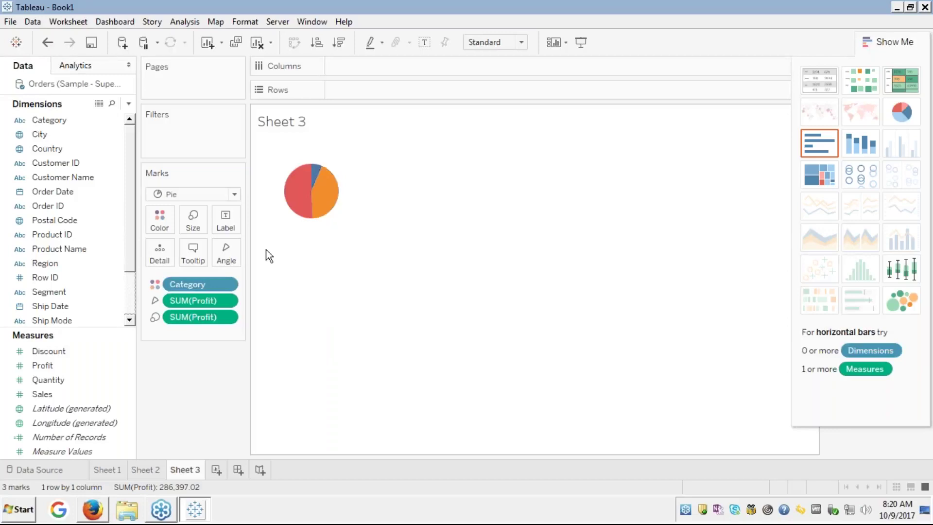
mouse_move(305, 220)
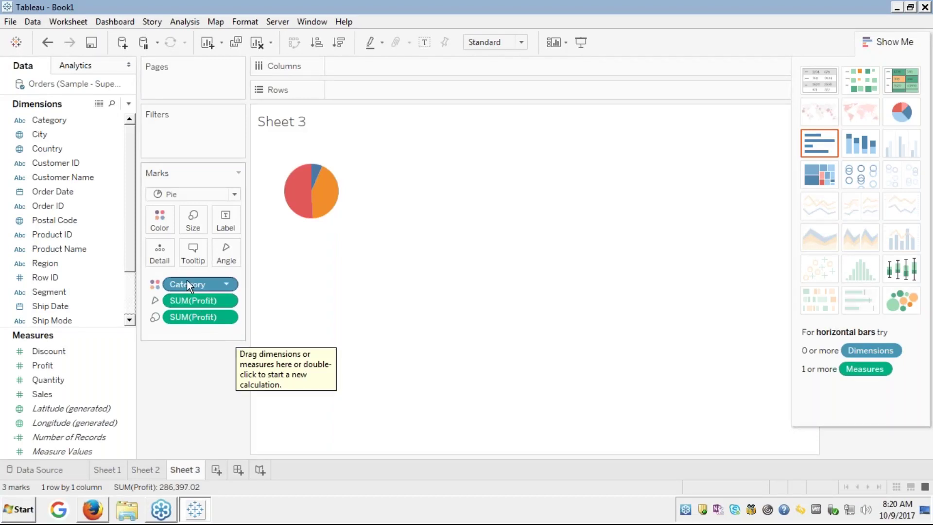
Replace Category with Sub-Category as the color field of the pie chart.
drag(188, 282, 109, 285)
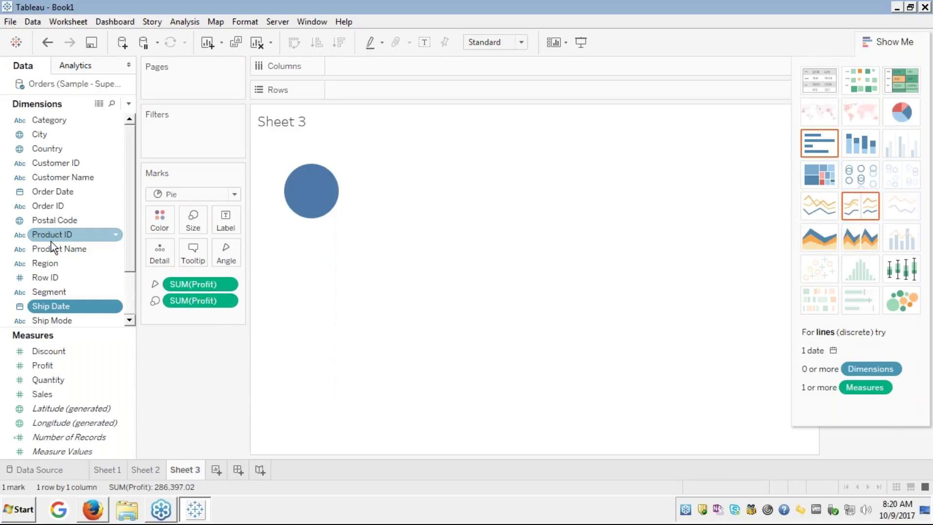
key(Down)
key(Down)
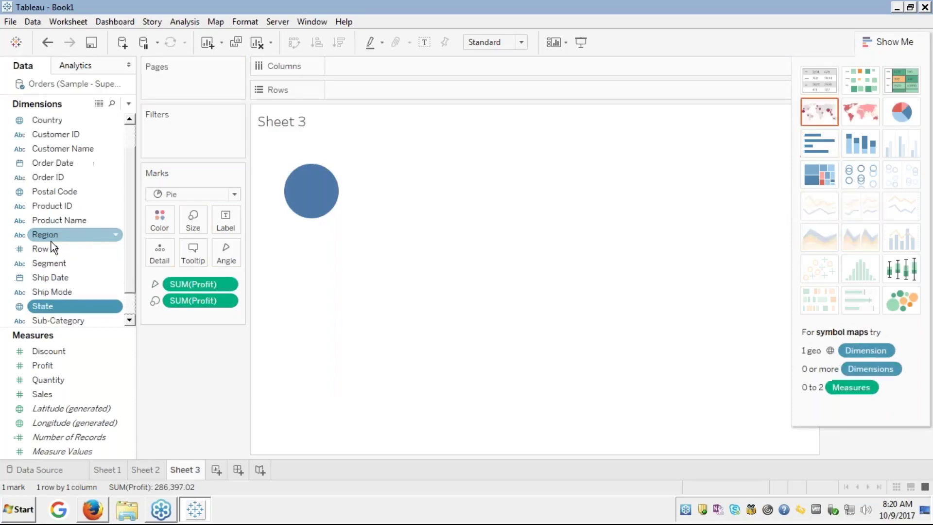
key(Down)
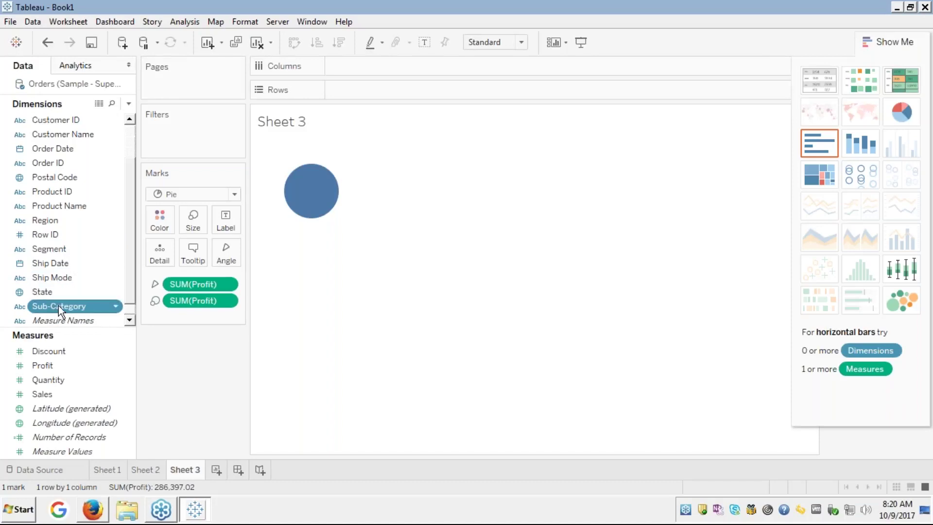
drag(58, 305, 160, 222)
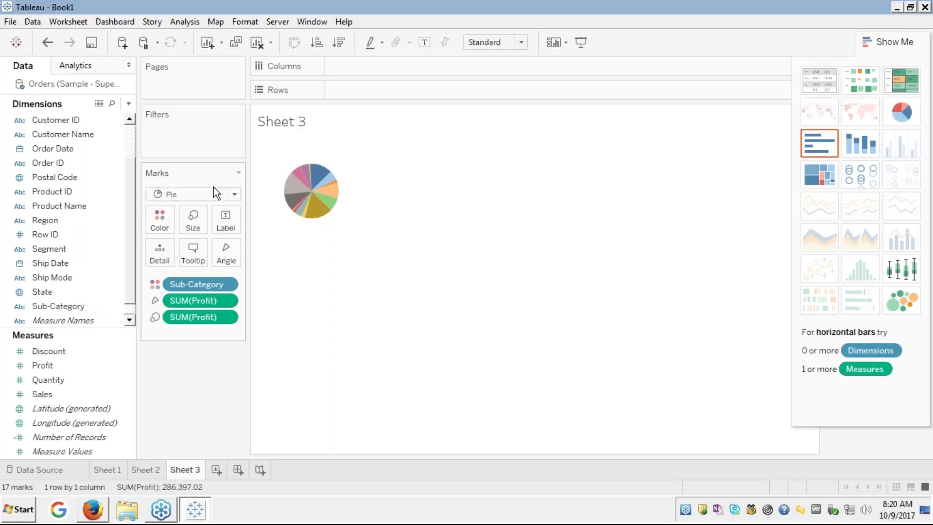
Enlarge the pie chart with the mark size setting, keeping the full circle inside the view.
click(193, 232)
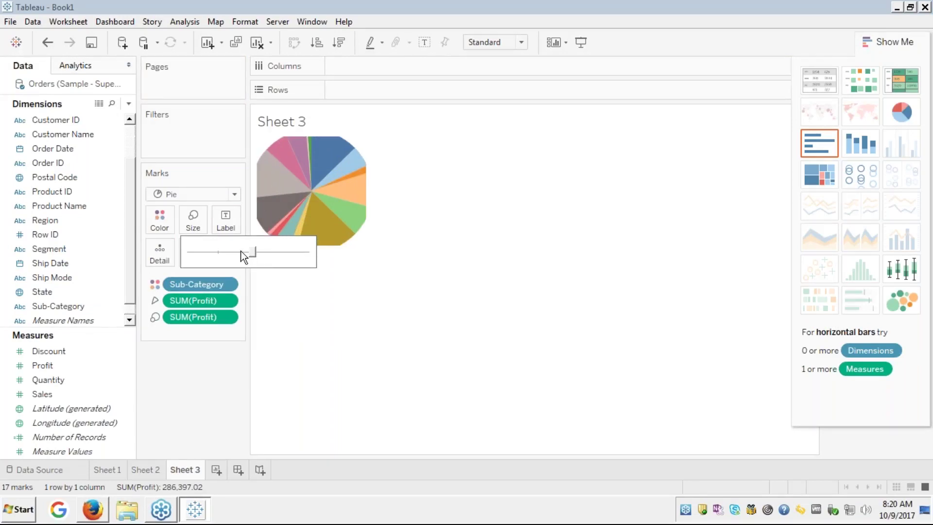
click(245, 251)
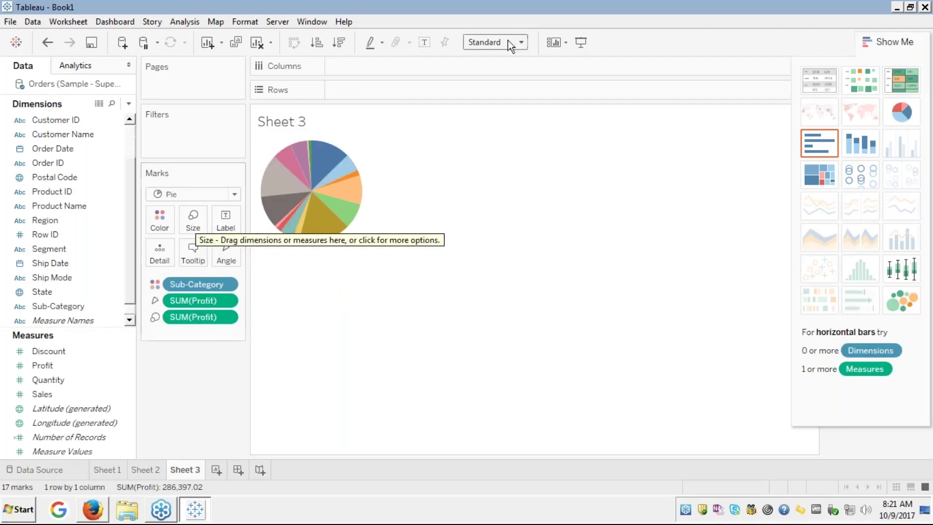
Show the profit labels on the pie slices, hide them again, and examine the Tables slice.
click(424, 44)
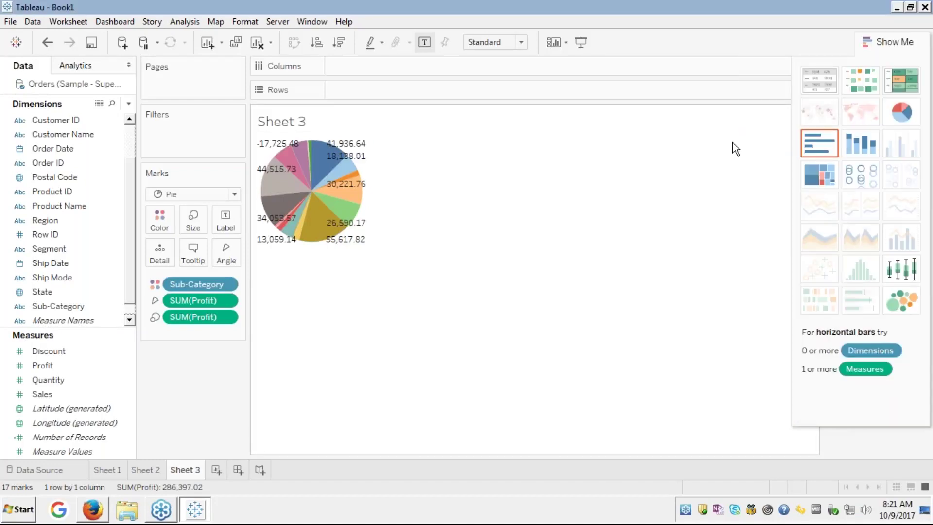
click(425, 42)
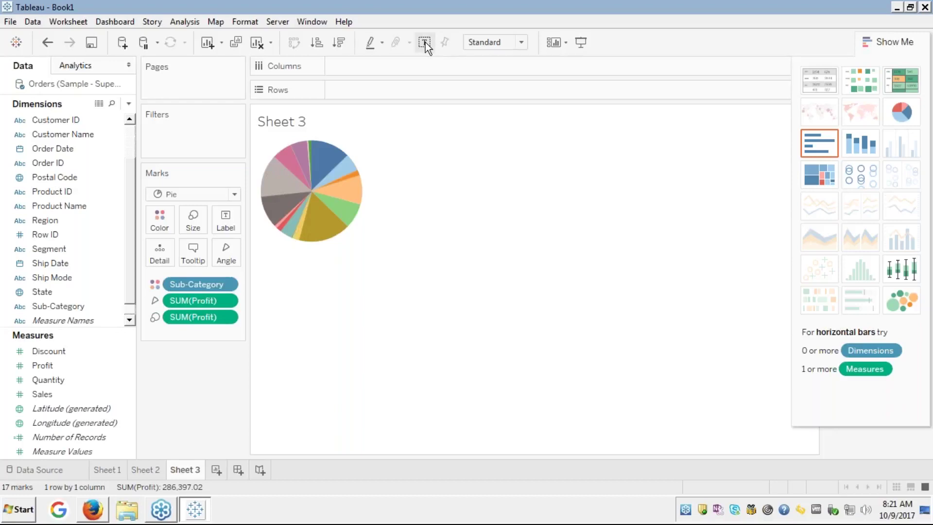
mouse_move(307, 153)
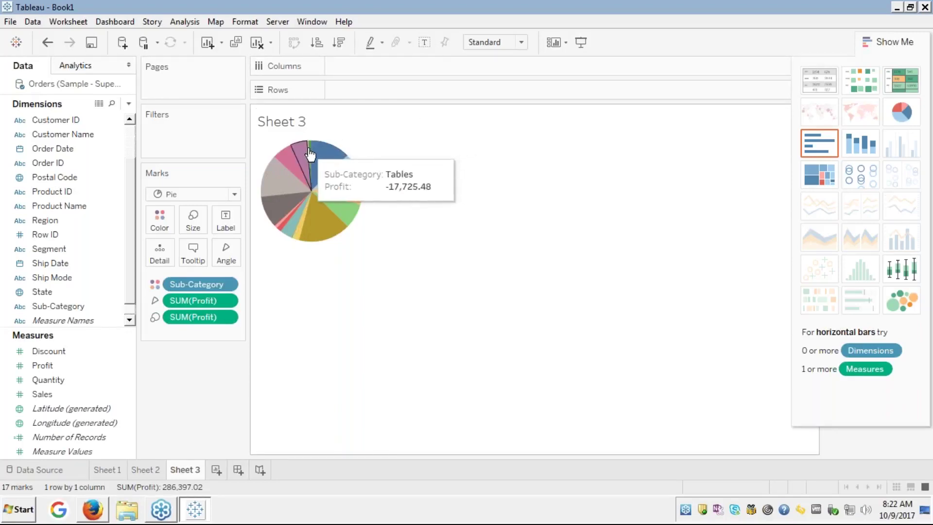
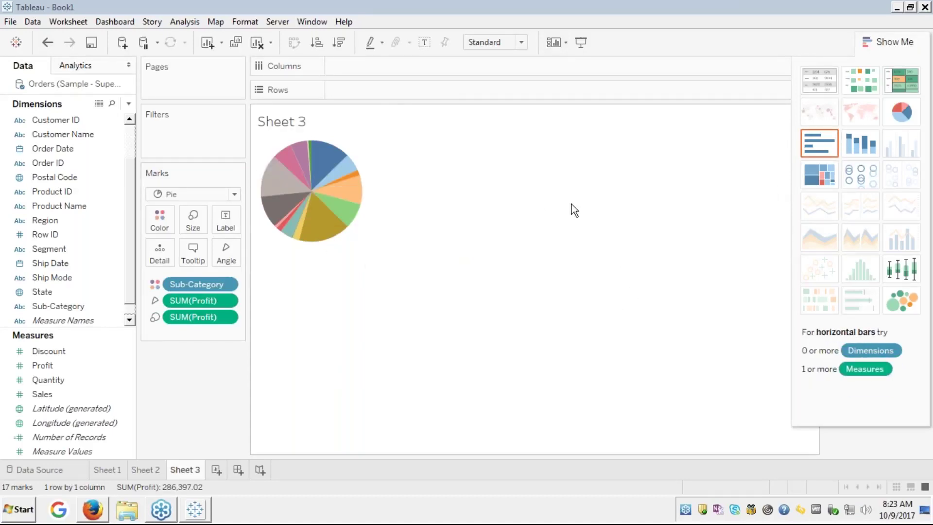
Convert the pie chart to horizontal bars with Show Me and clear all fields from Sheet 3.
click(815, 150)
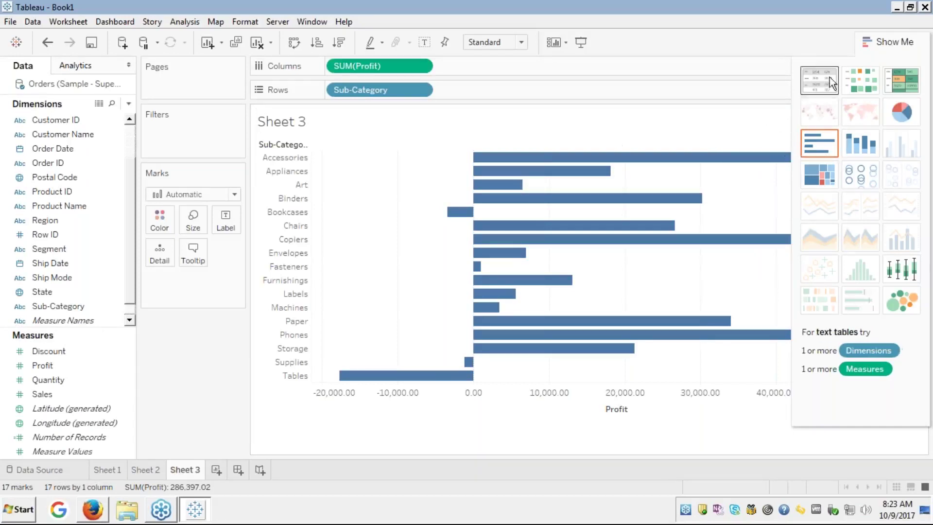
click(874, 42)
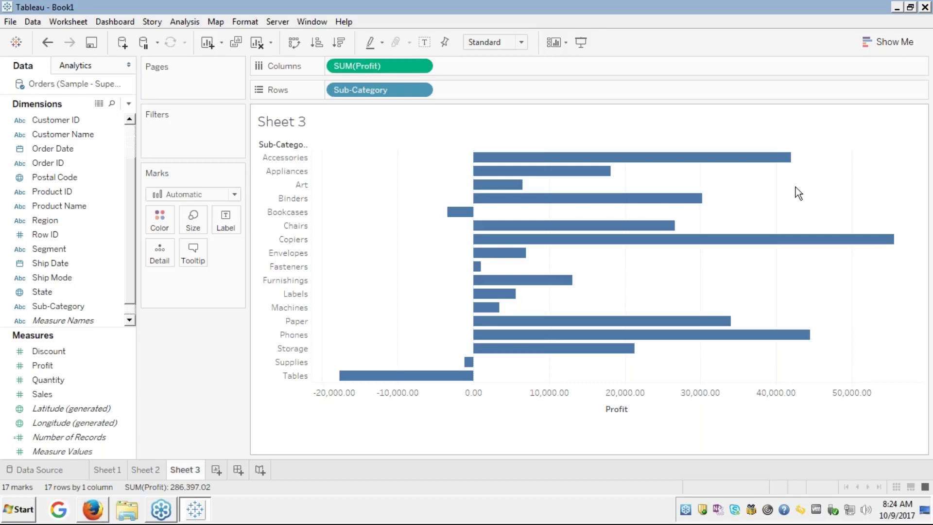
click(258, 45)
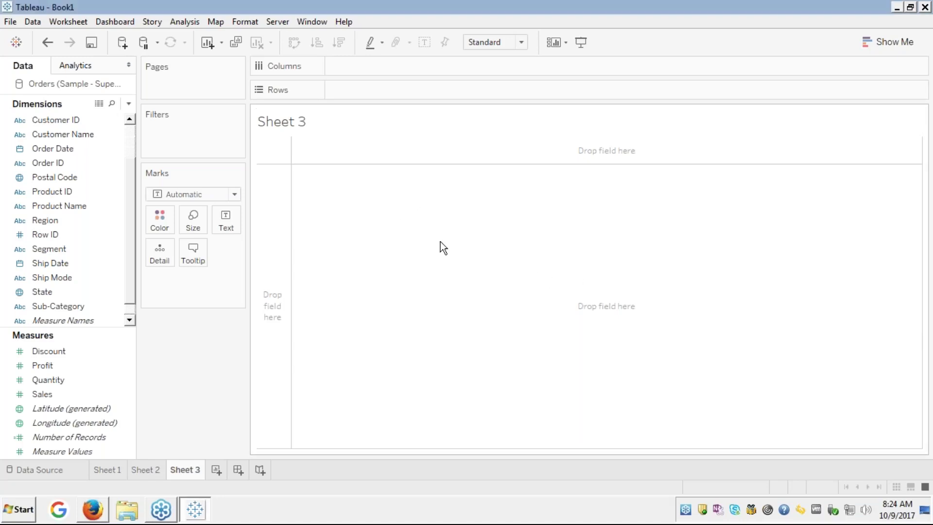
Examine the Tables bar in the sub-category profit chart on Sheet 2 and return to Sheet 3.
click(141, 470)
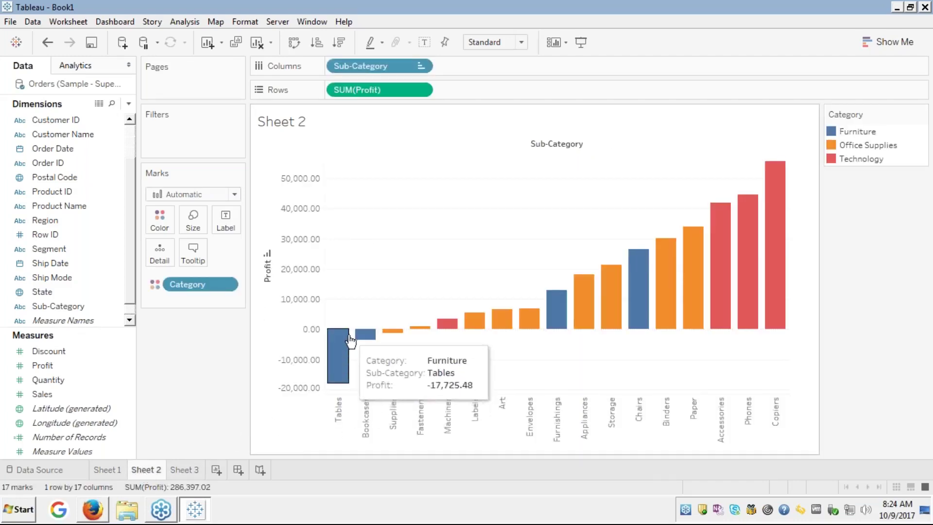
click(182, 470)
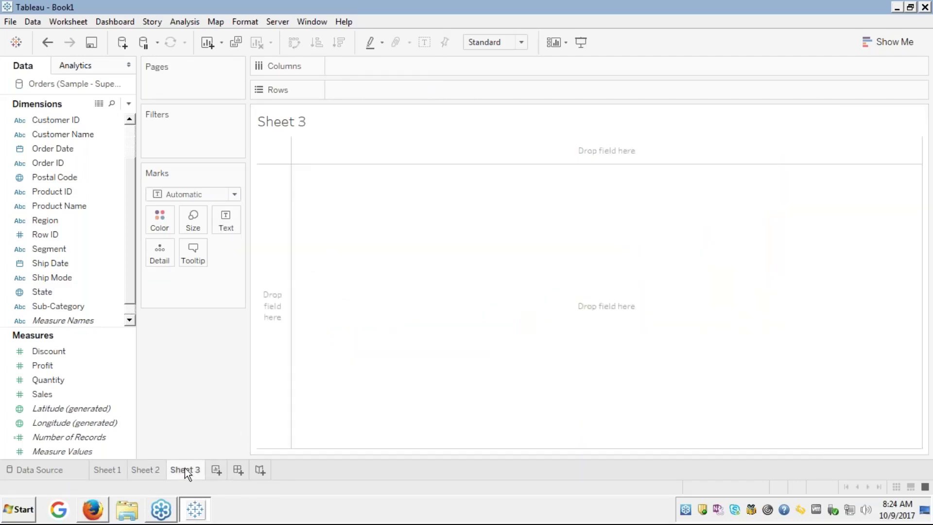
Undo the clearing of Sheet 3 and the conversion to horizontal bars.
key(ctrl+z)
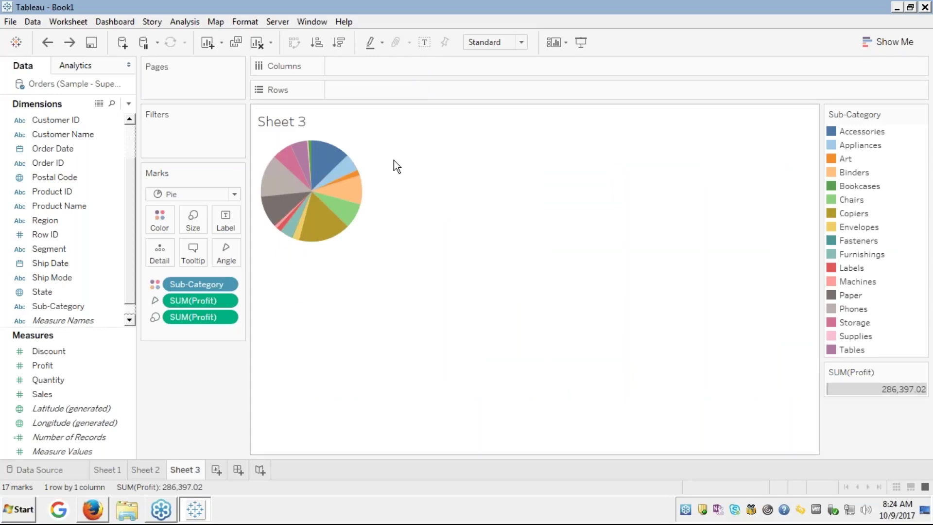
click(321, 175)
click(286, 145)
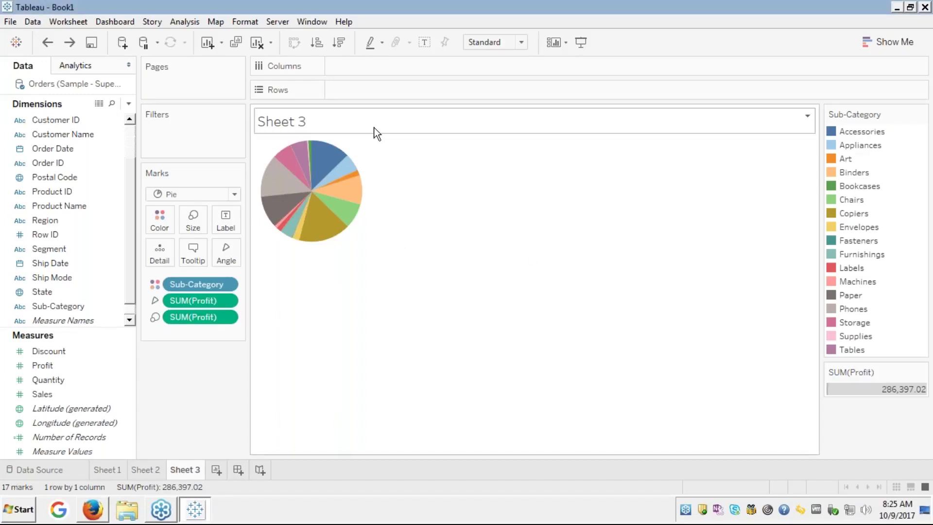
Fit the pie chart to Entire View, compare the Fit Width and Fit Height options, and set it back to Entire View.
click(521, 42)
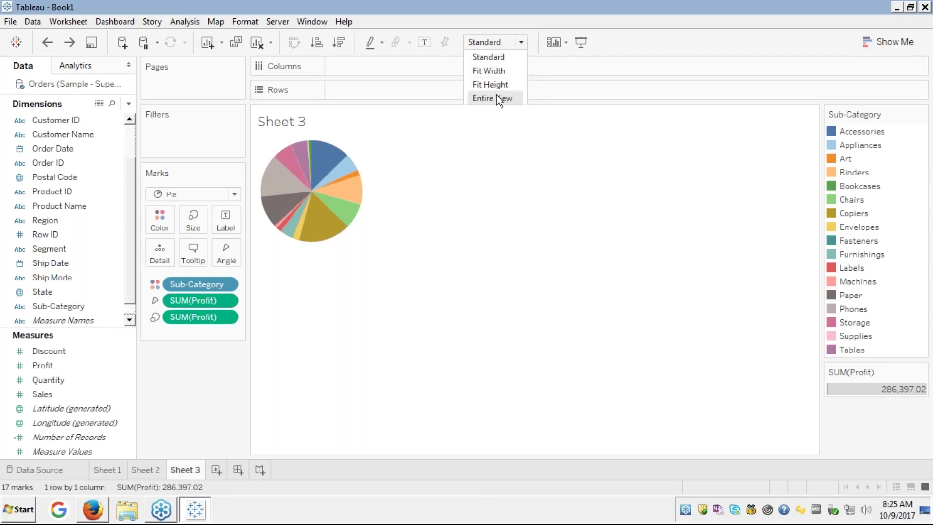
click(481, 100)
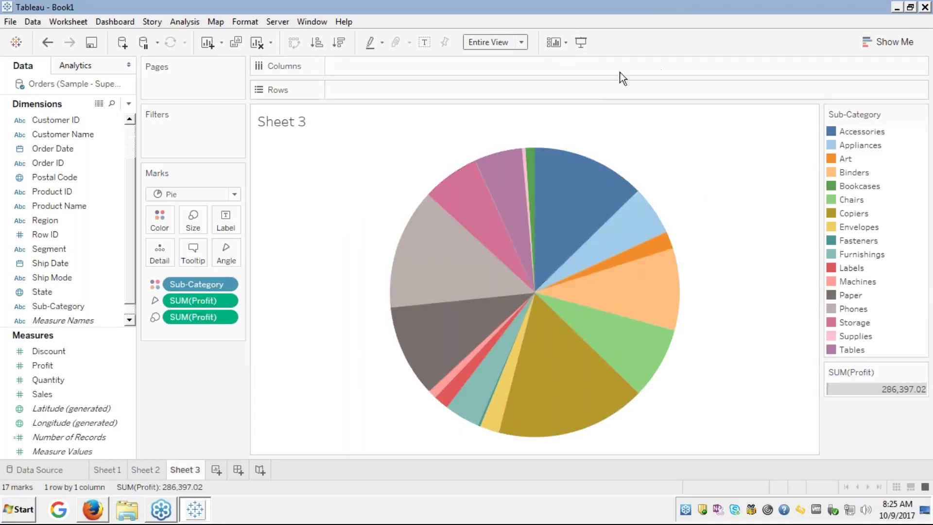
click(522, 42)
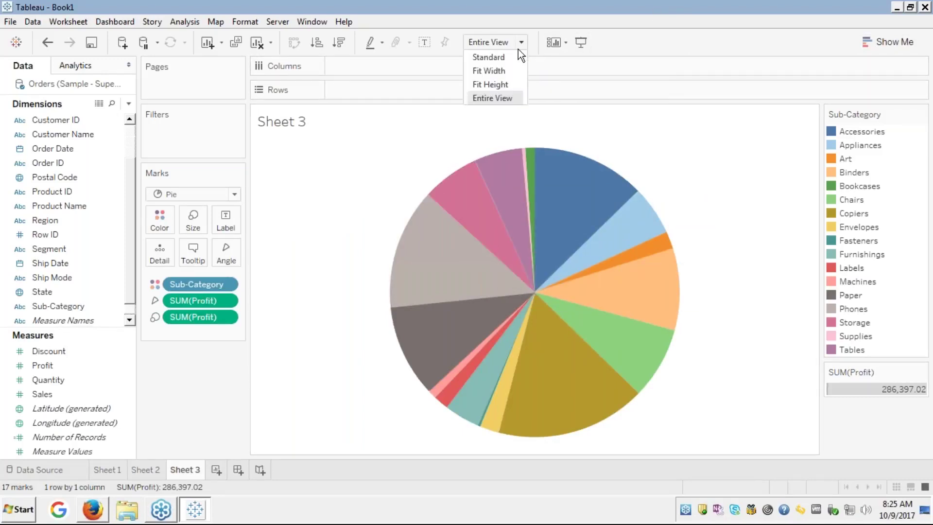
click(489, 71)
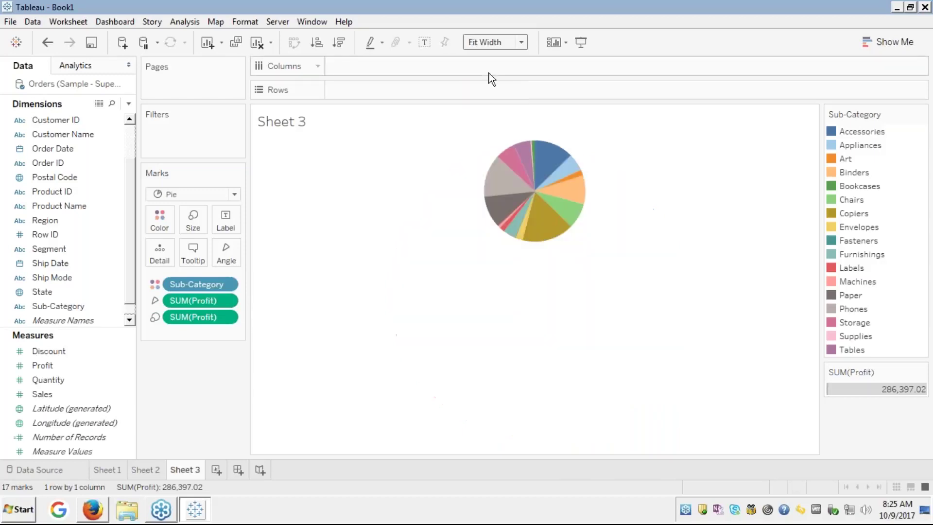
click(522, 43)
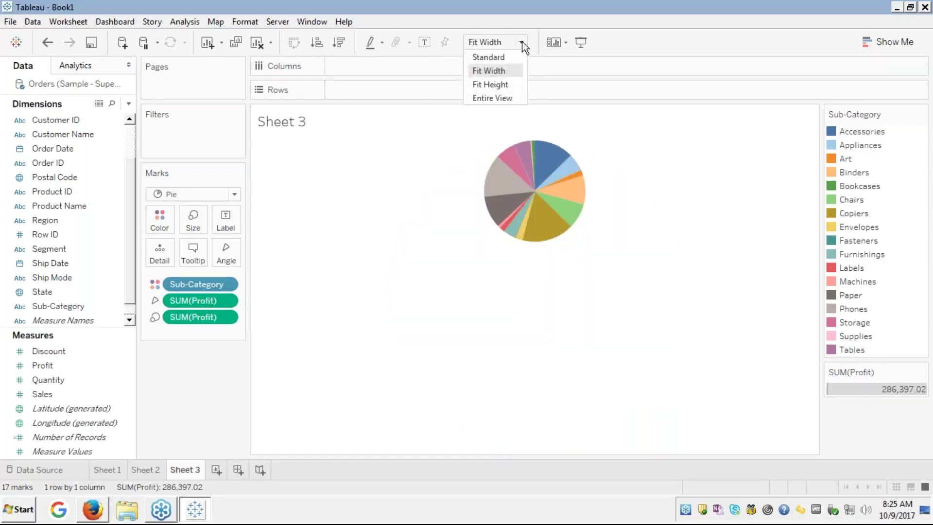
click(489, 84)
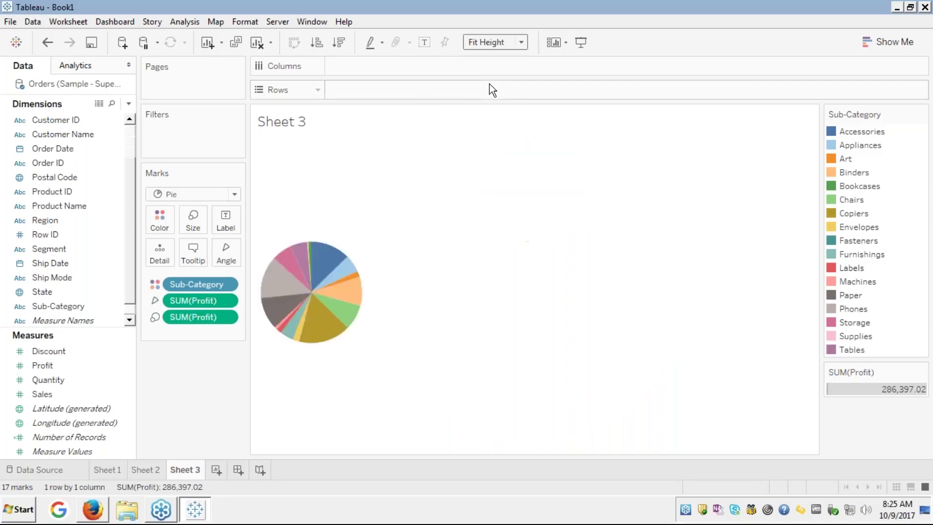
click(521, 42)
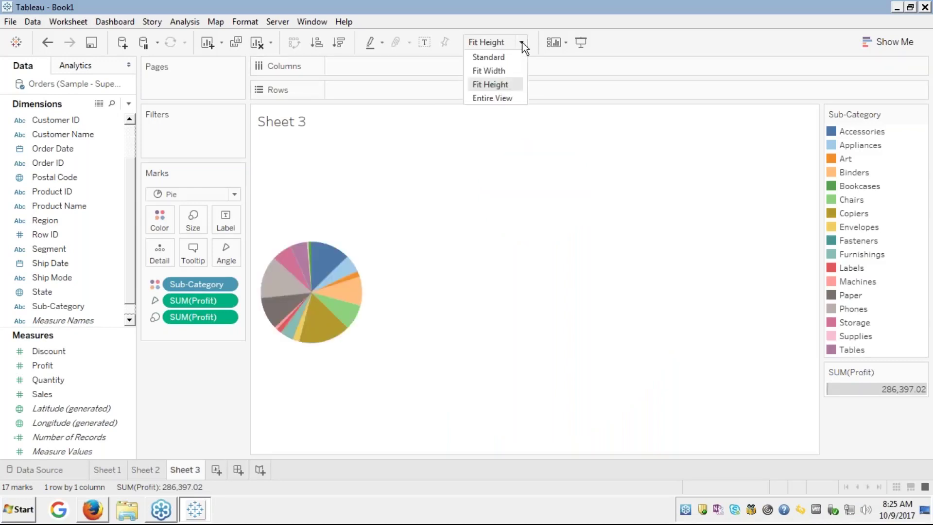
click(492, 97)
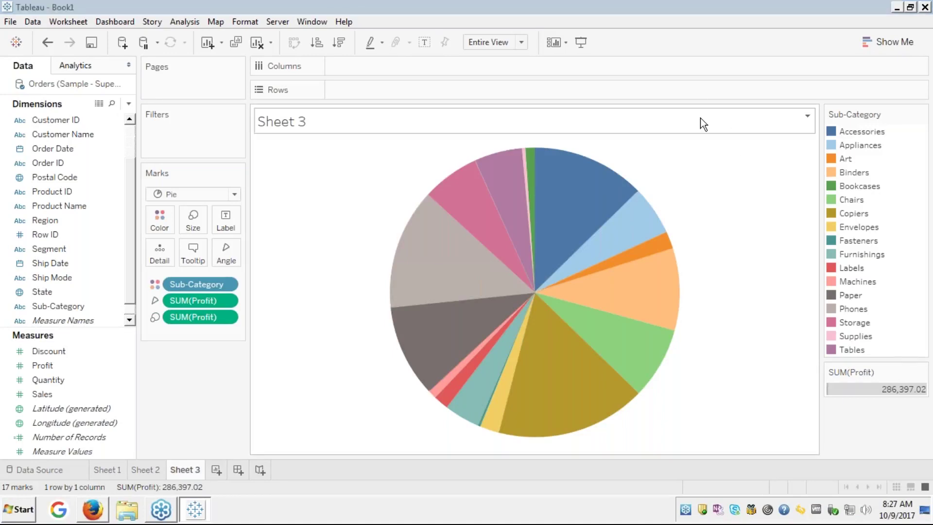
Set the pie chart's fit to Standard for comparison and restore Entire View.
mouse_move(544, 169)
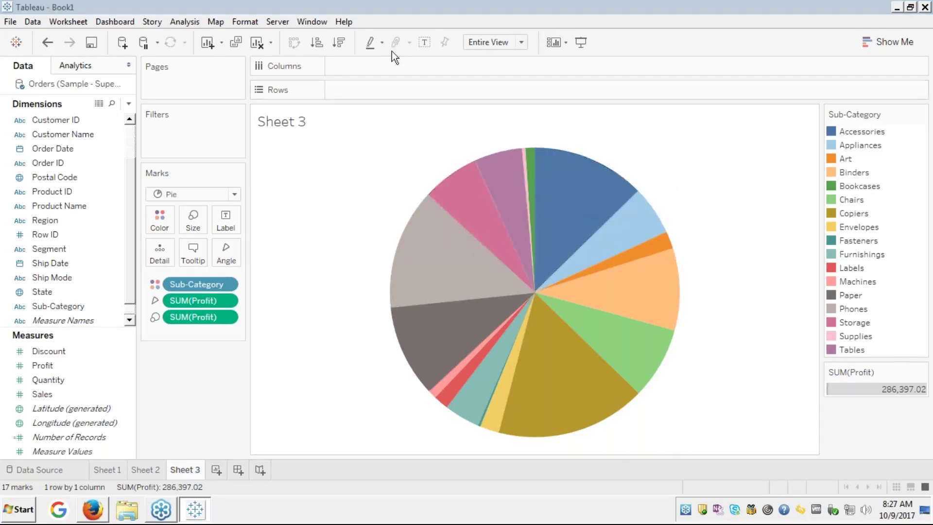
click(522, 43)
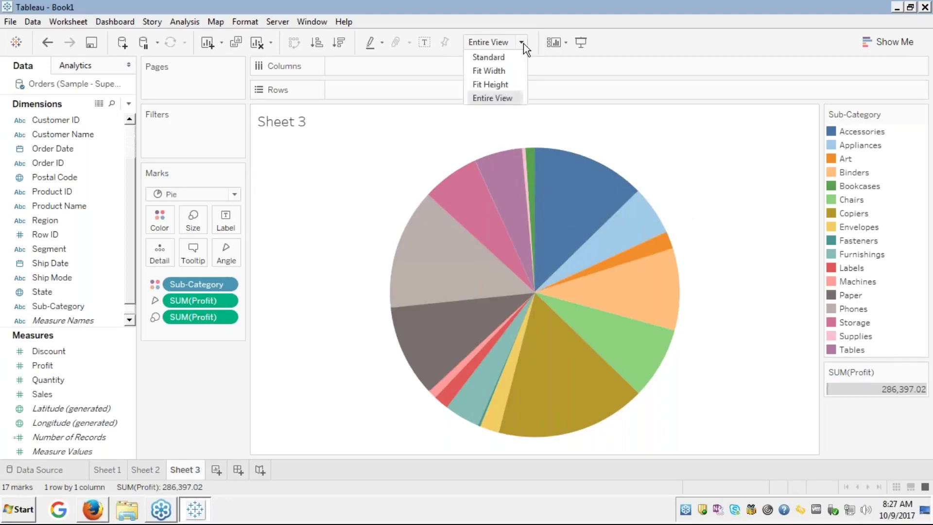
click(488, 57)
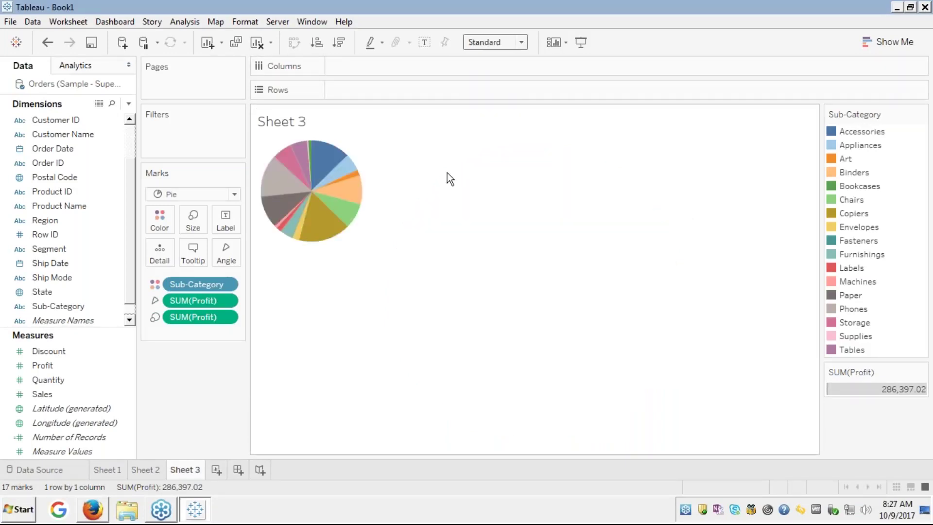
click(522, 44)
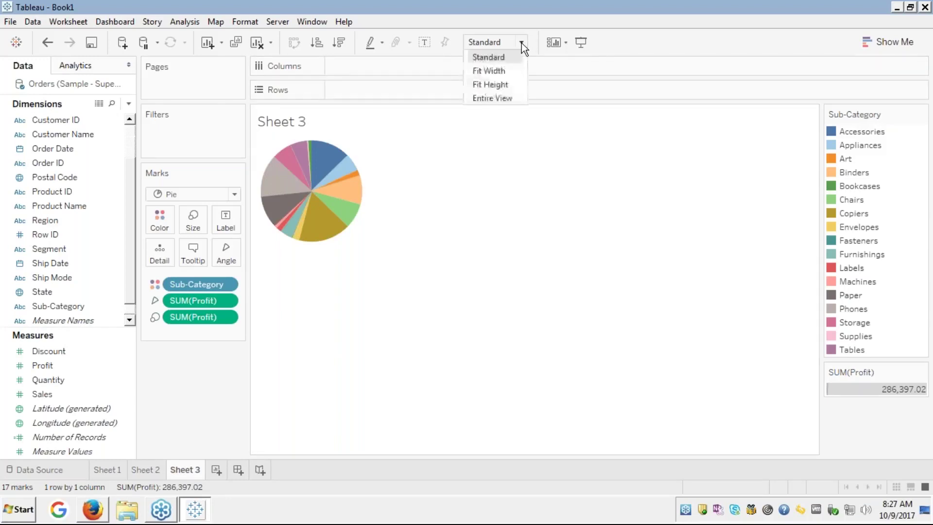
click(495, 110)
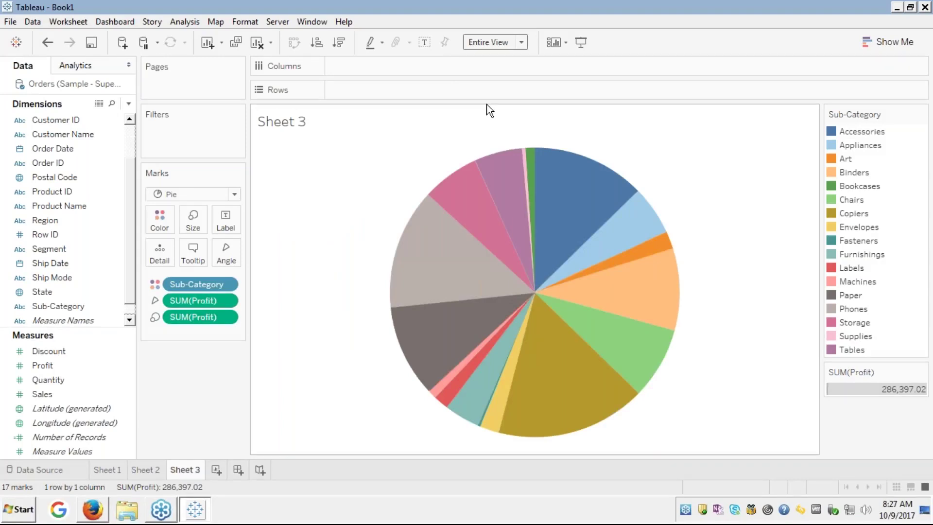
Enlarge the pie slightly with the mark size slider and examine the Tables slice.
click(193, 223)
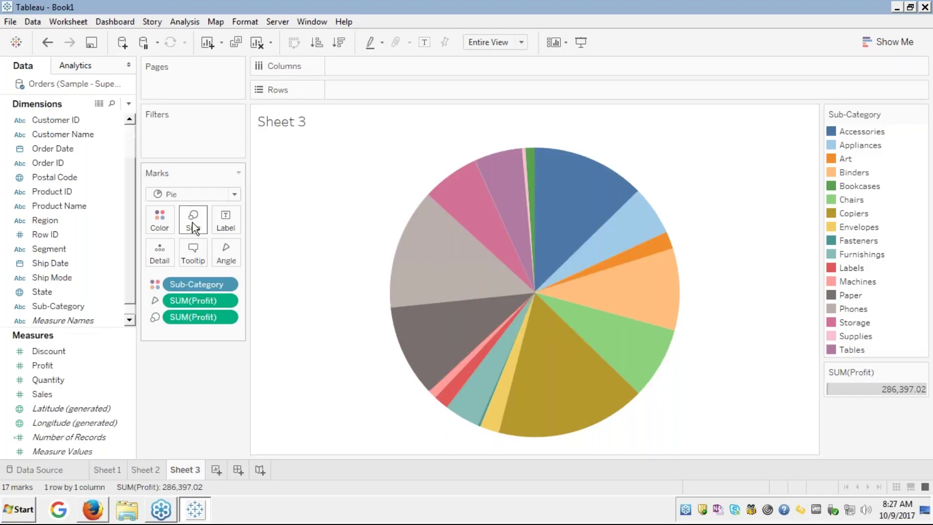
drag(254, 251, 258, 252)
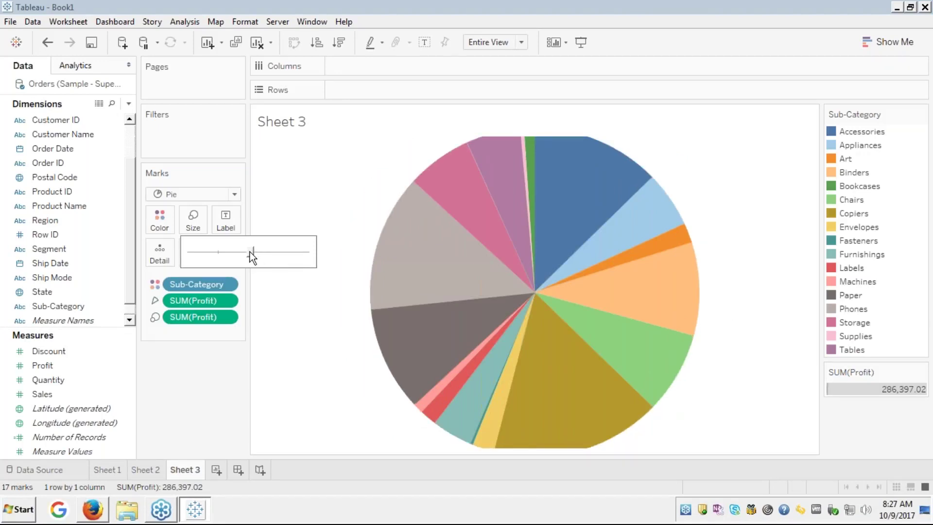
click(246, 253)
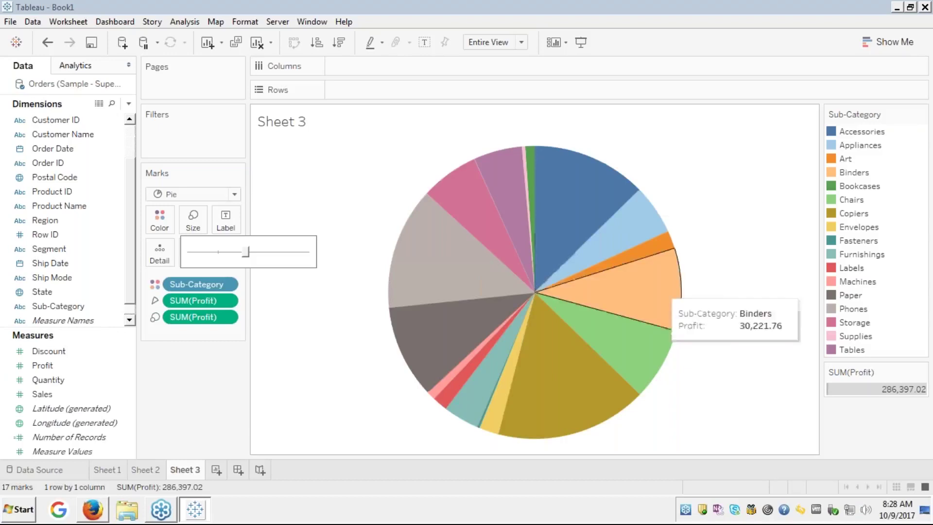
click(708, 140)
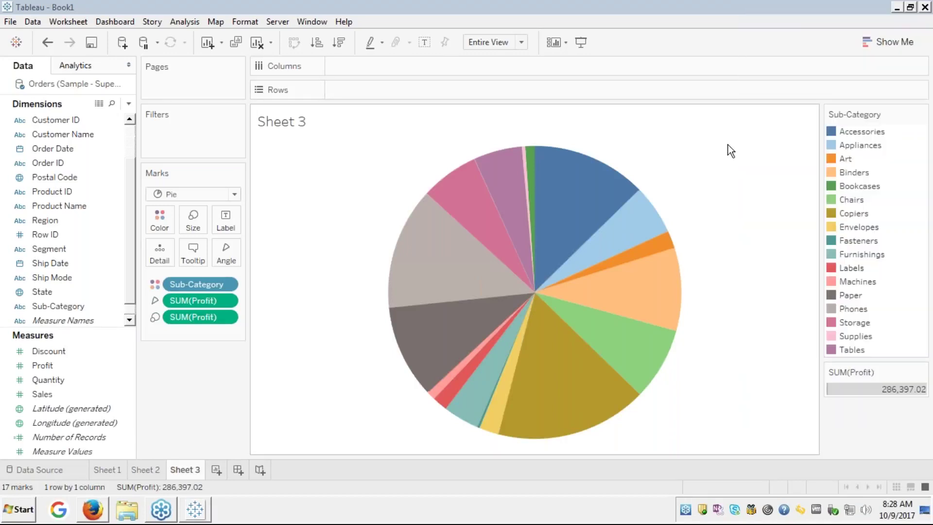
mouse_move(529, 178)
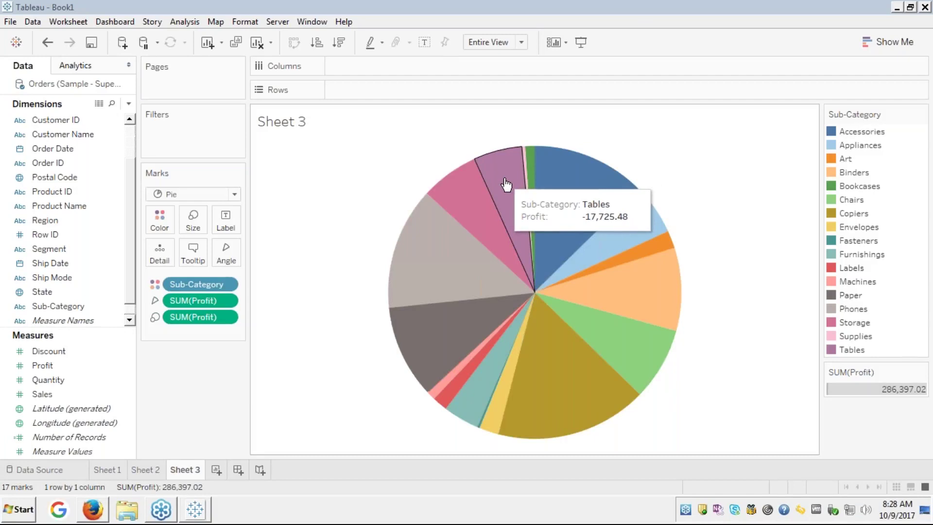
mouse_move(470, 193)
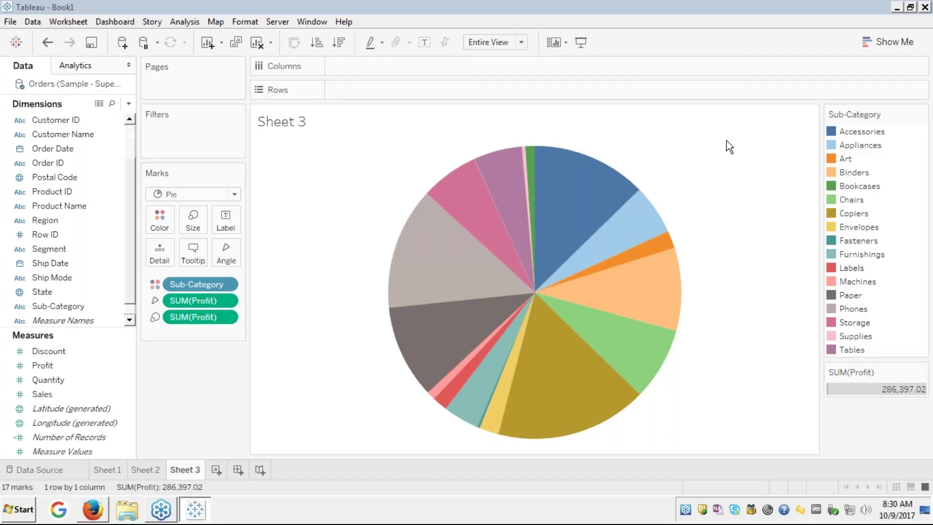
Review the Sub-Category color assignments and Automatic palette in Edit Colors, and cancel without changes.
click(7, 279)
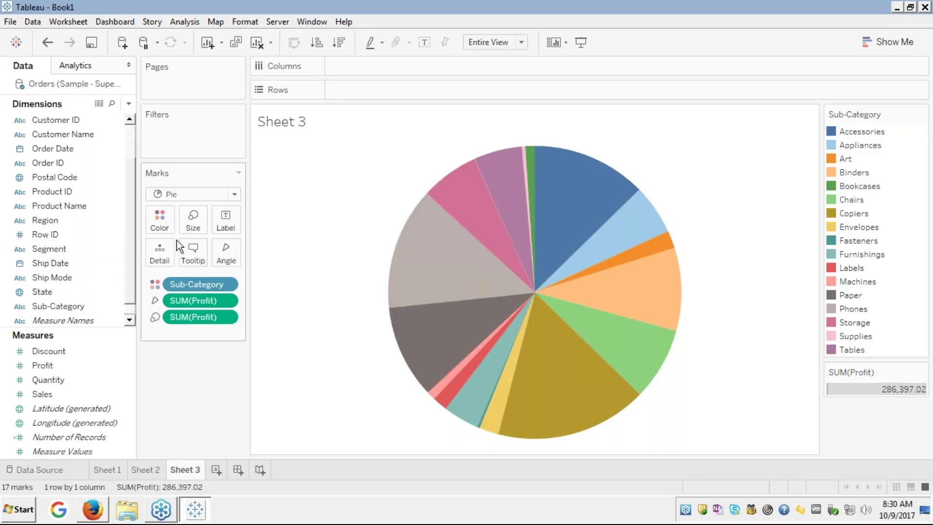
click(157, 226)
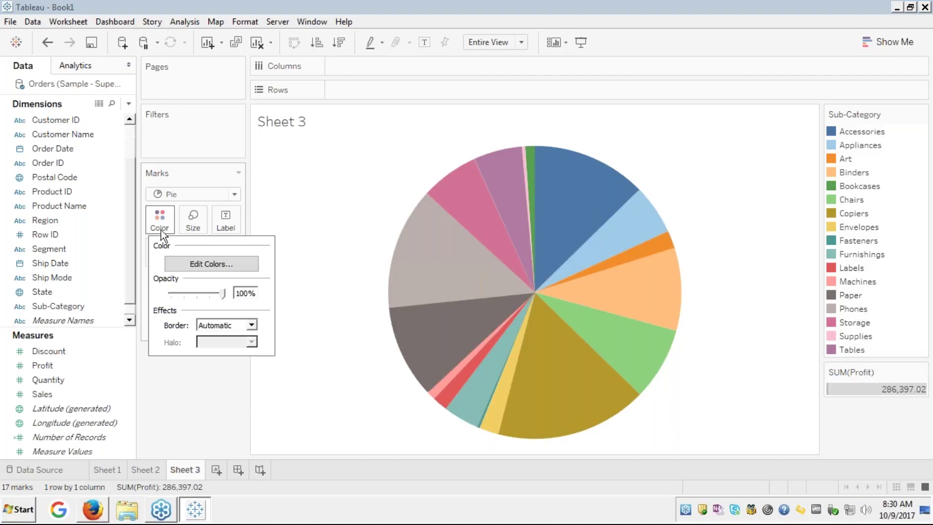
click(185, 266)
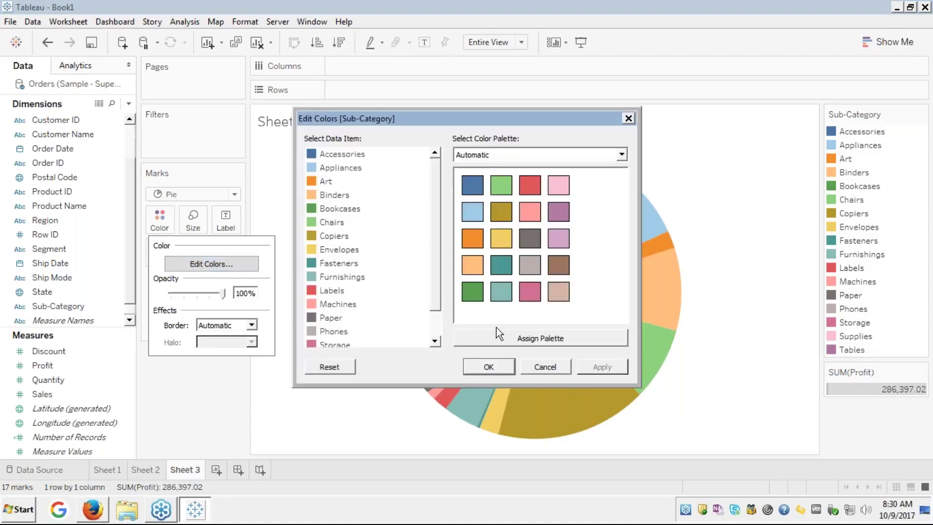
click(544, 368)
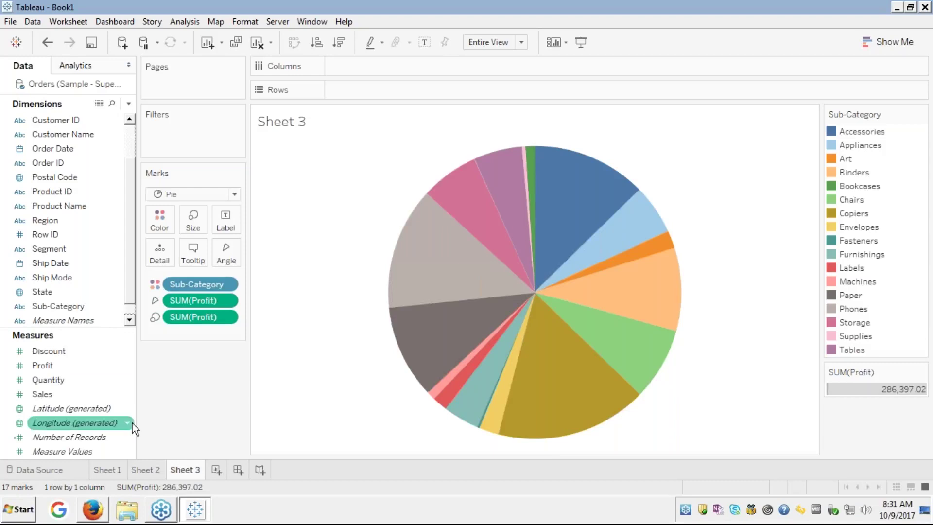
Add a new worksheet, switch to Firefox, and view the Pie Chart slide of the Module 2 presentation in full screen.
click(218, 471)
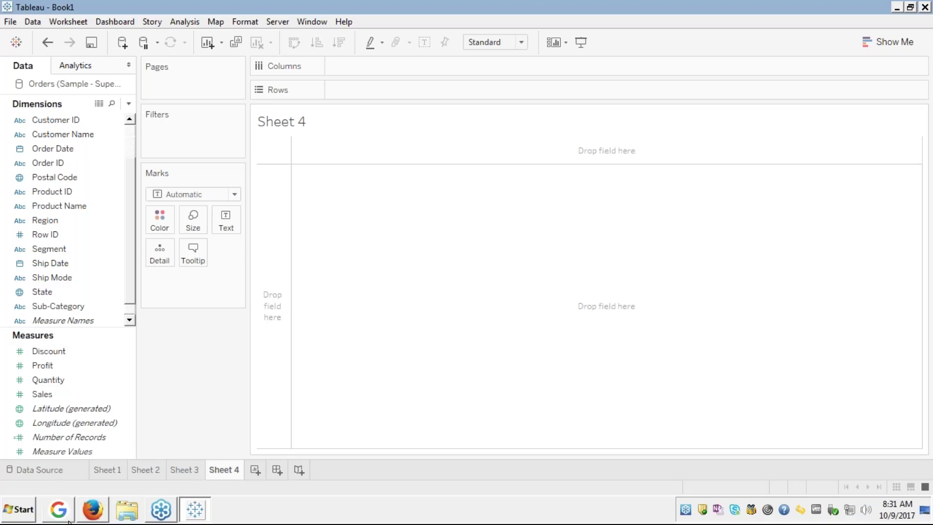
click(95, 517)
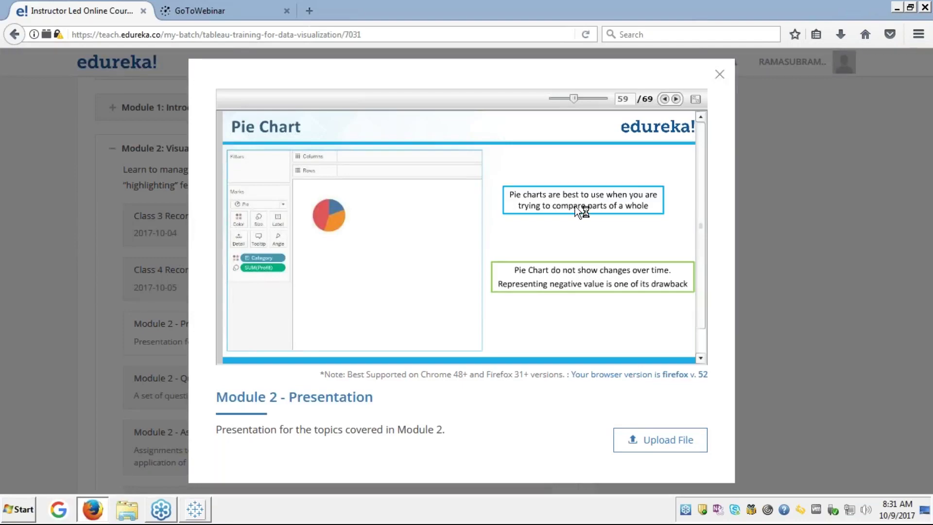
click(696, 99)
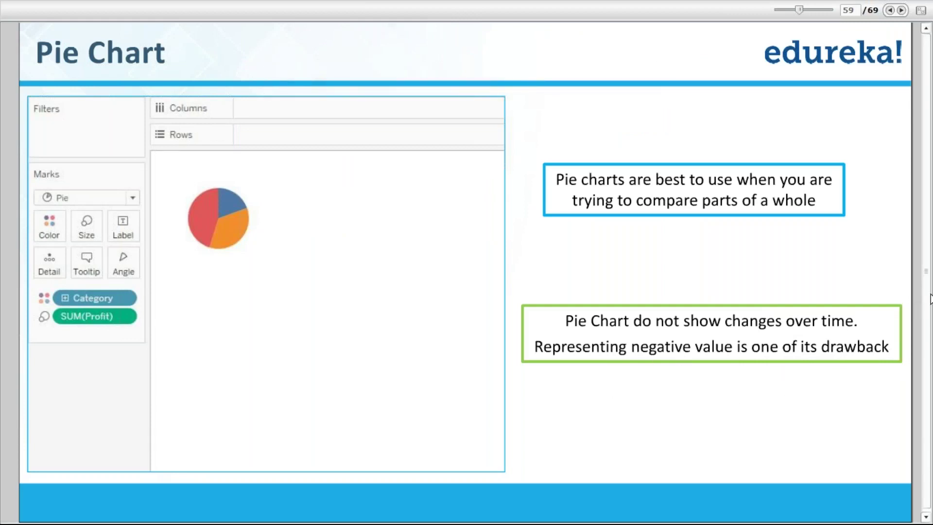
key(Escape)
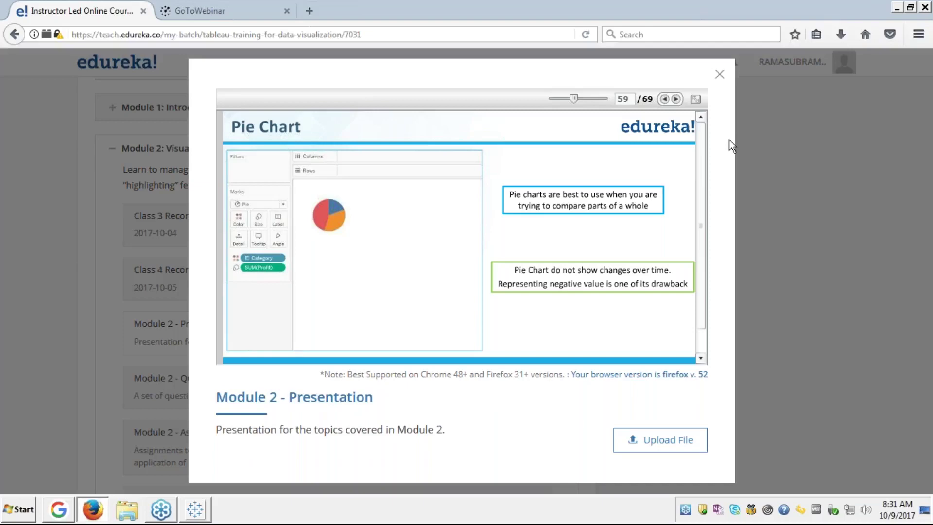
click(696, 100)
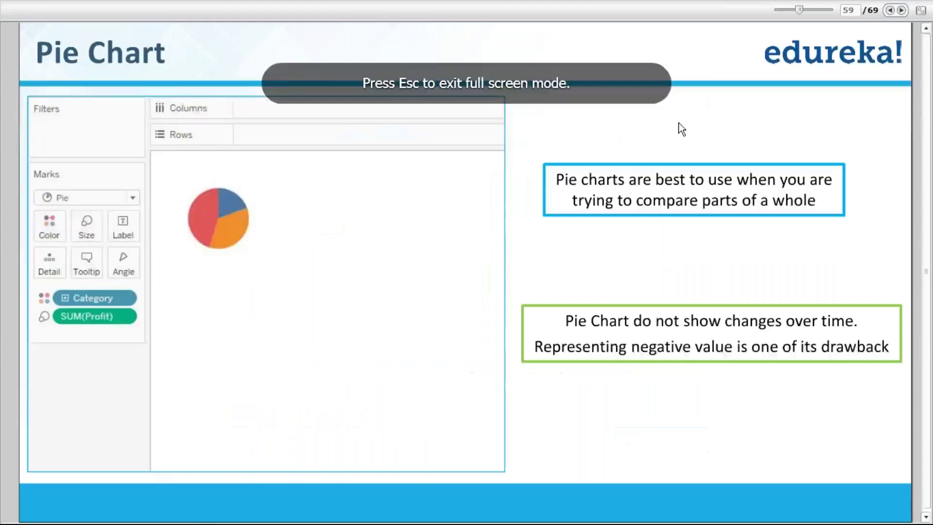
key(alt+Tab)
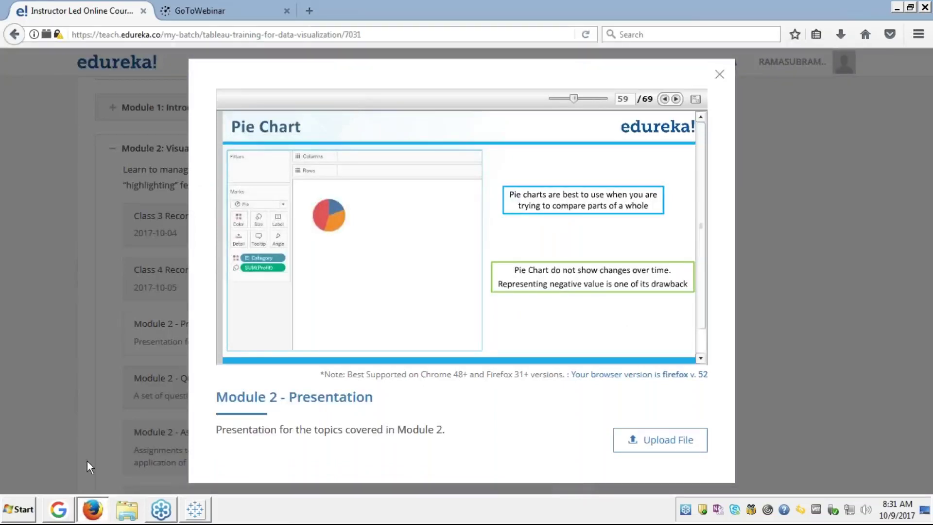
Switch back to Tableau and show the profit labels on the Sheet 3 pie chart.
click(193, 510)
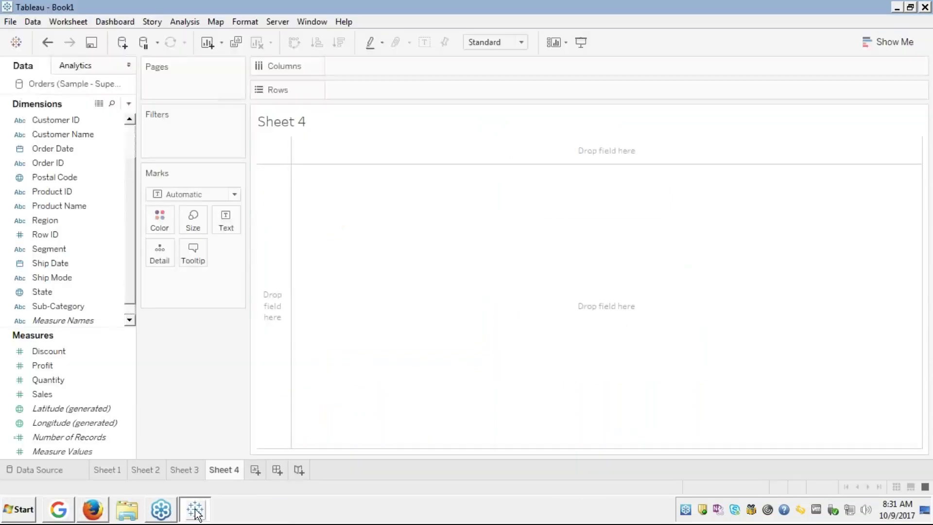
click(188, 469)
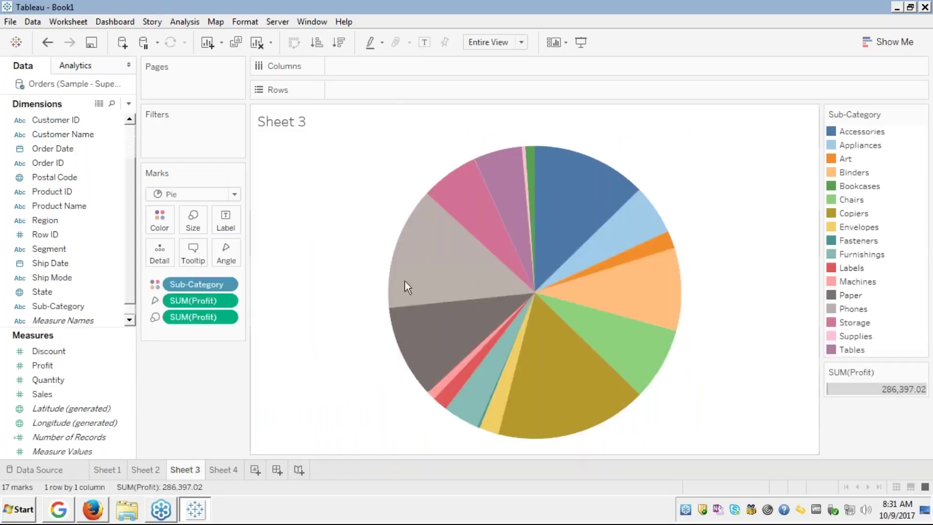
click(424, 43)
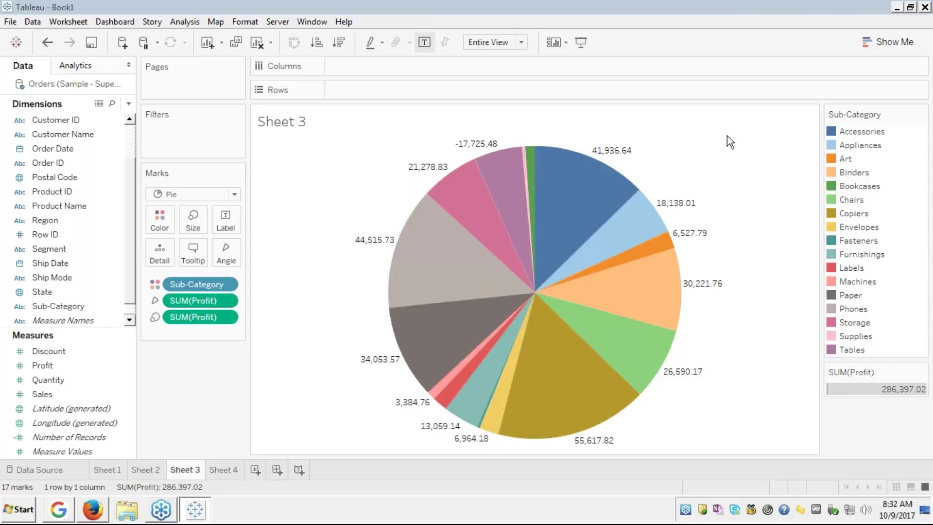
Bring up the empty Sheet 4, and return to Firefox to show slide 59 of the presentation in full screen.
click(223, 470)
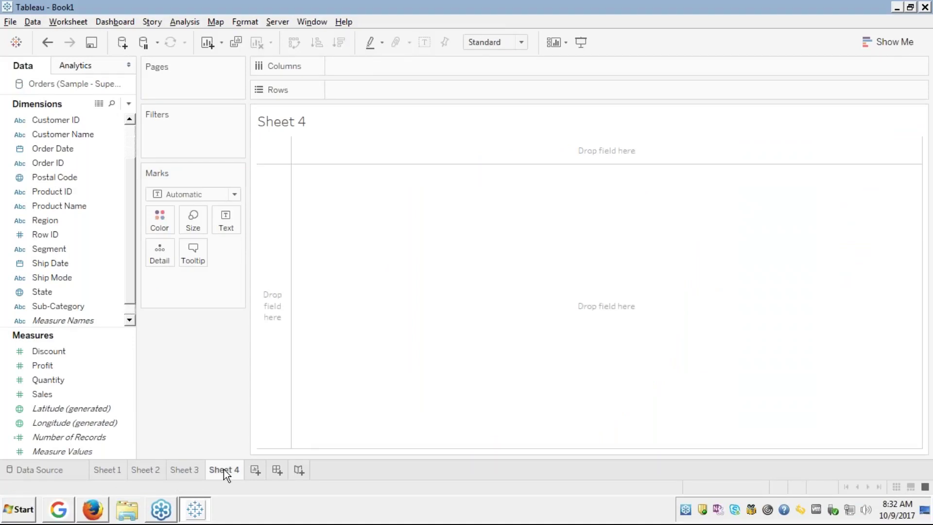
key(alt+Tab)
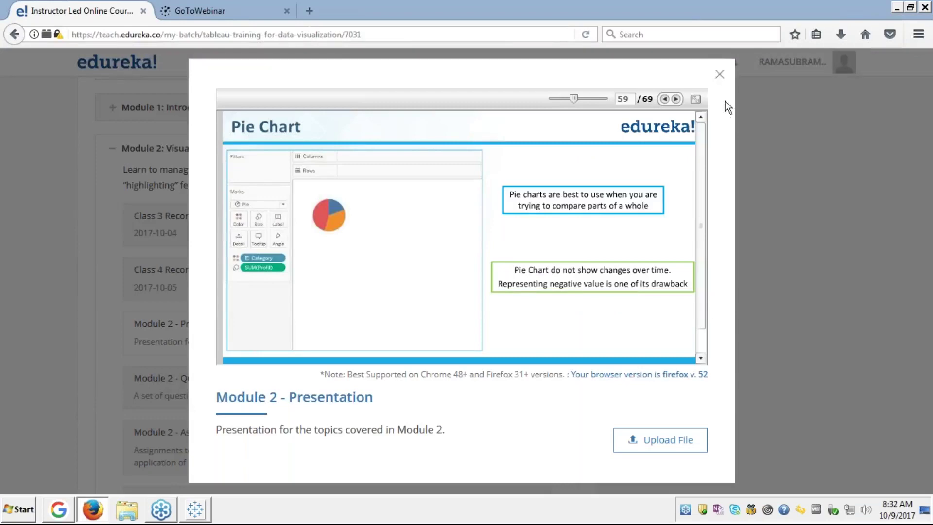
click(696, 99)
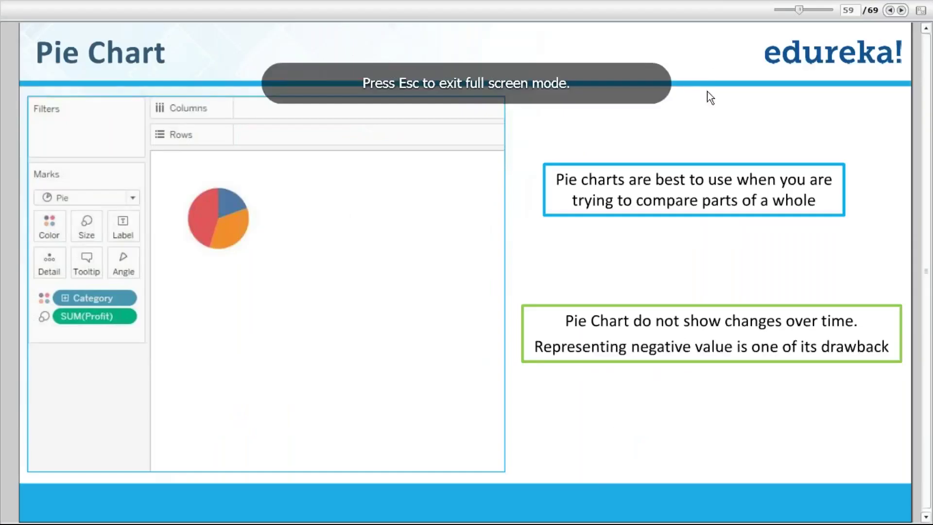
Advance the presentation to the Dual axis Graph slide, and switch to Tableau, closing the Google window on the way.
click(902, 10)
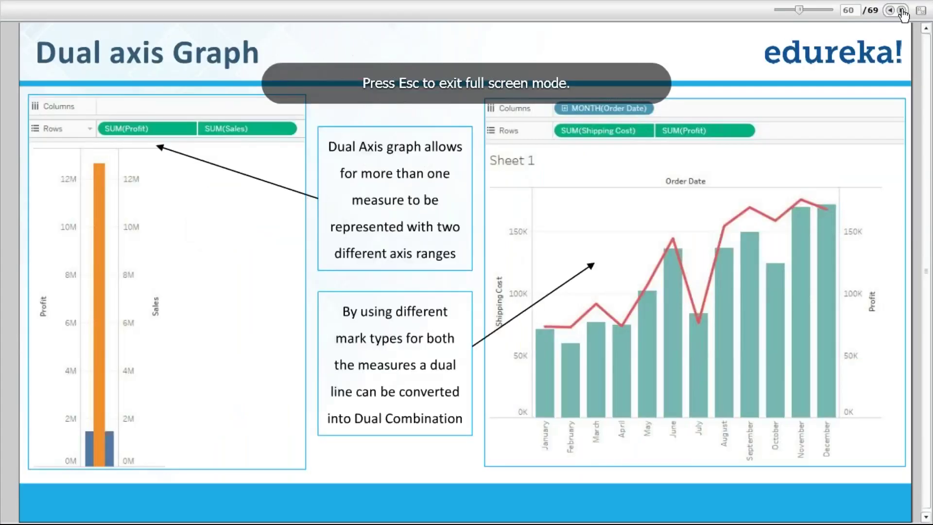
key(alt+Tab)
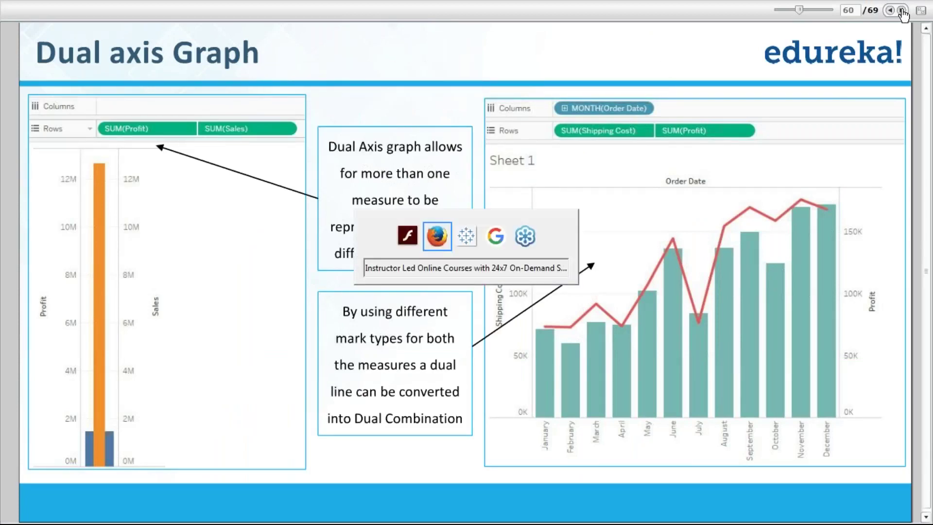
key(alt+Tab)
key(alt+Tab)
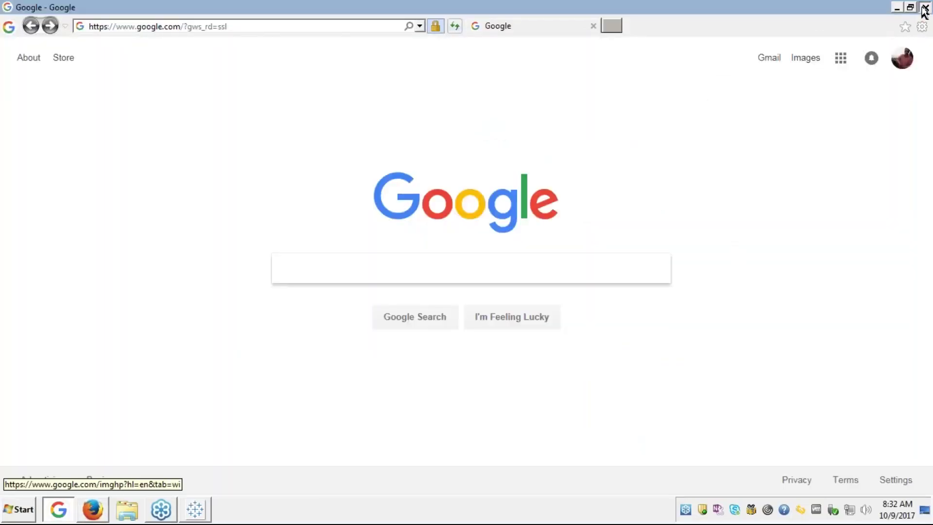
click(924, 7)
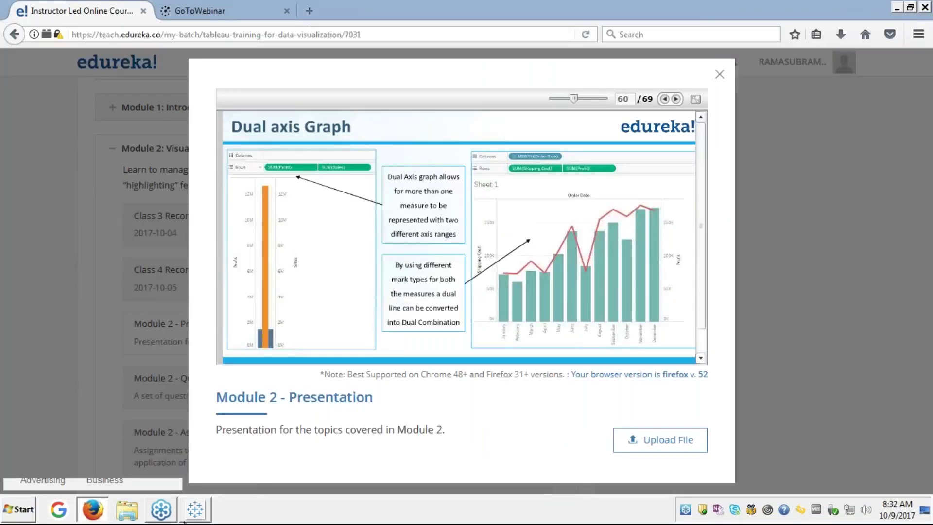
click(202, 510)
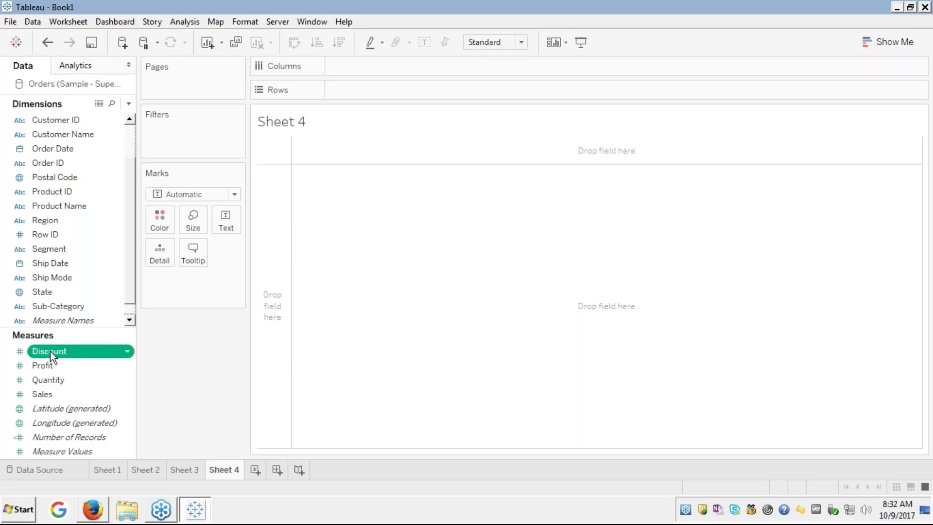
Add Discount and Profit to the rows of Sheet 4, and bring up each measure's own Marks settings.
drag(50, 351, 384, 89)
click(41, 366)
drag(41, 366, 534, 93)
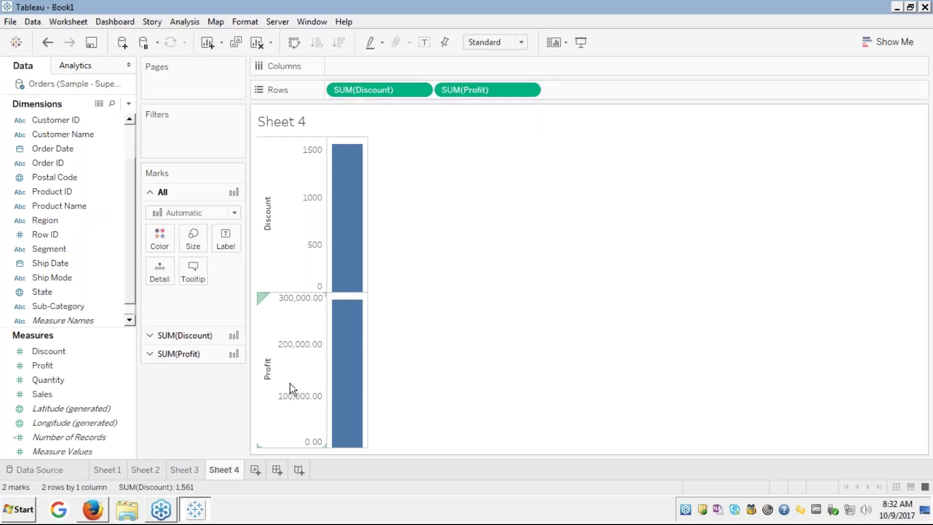
click(273, 246)
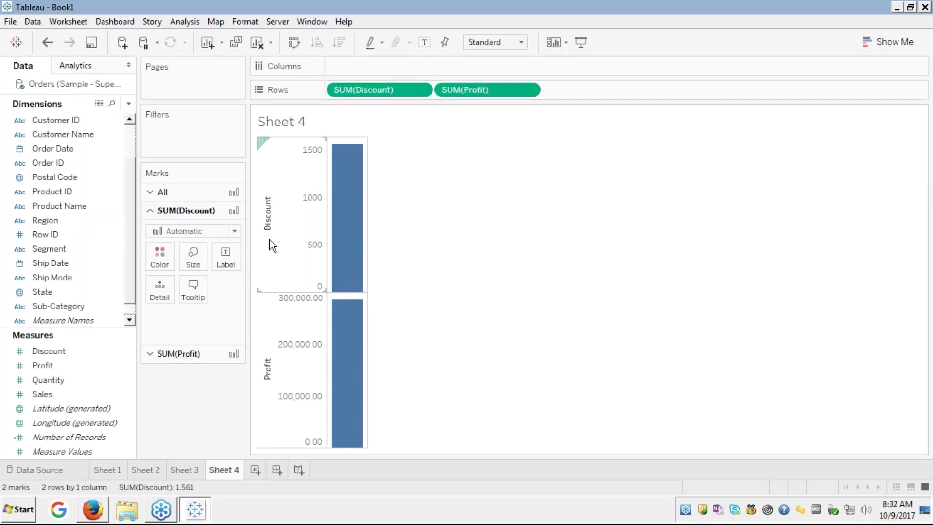
click(265, 332)
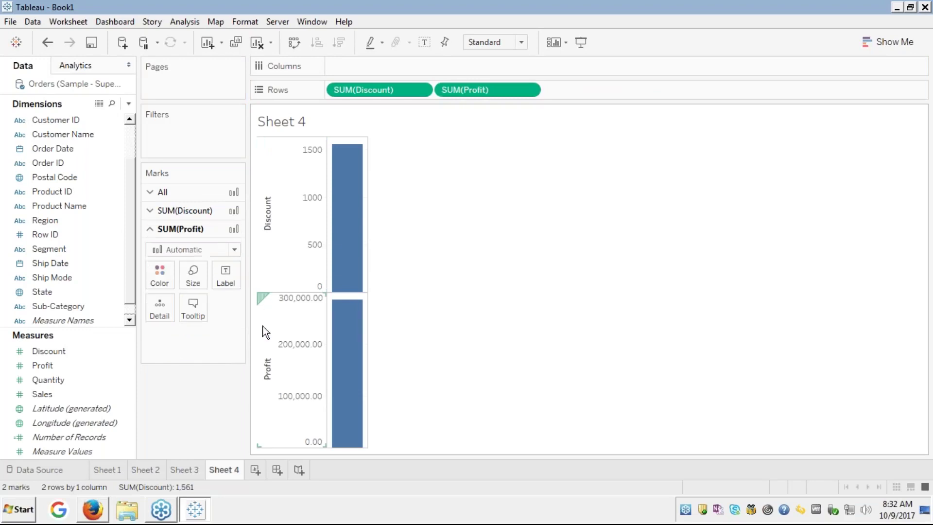
click(260, 323)
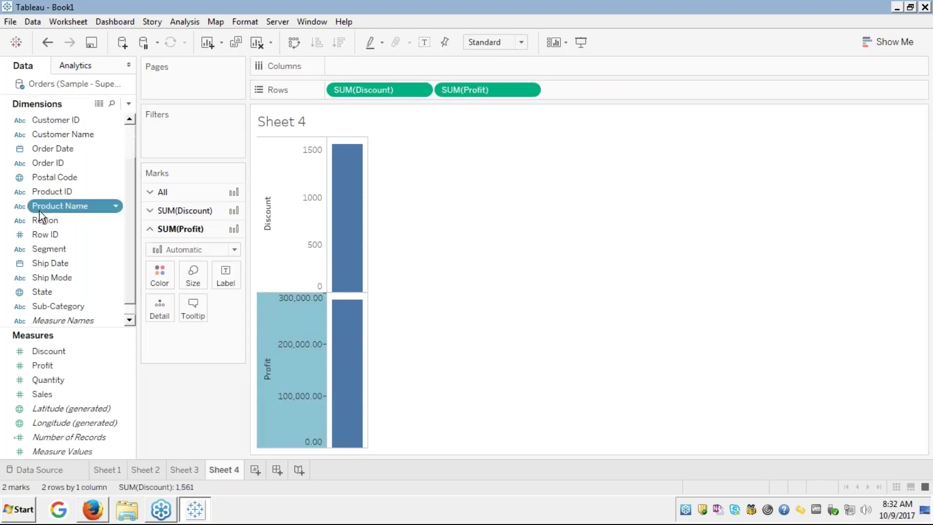
Break the Discount and Profit bars down by Category in the columns, and inspect the Furniture bar and both axes.
scroll(40, 211, up, 1)
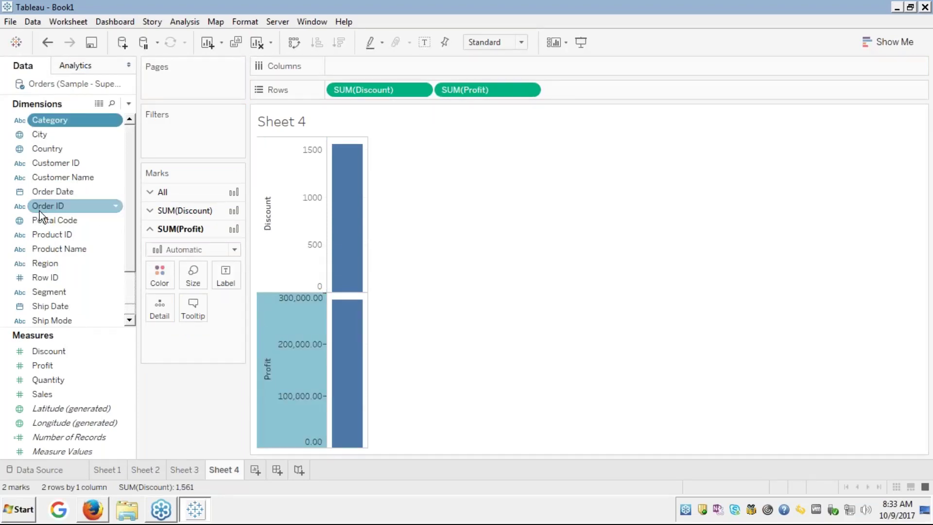
drag(78, 116, 354, 68)
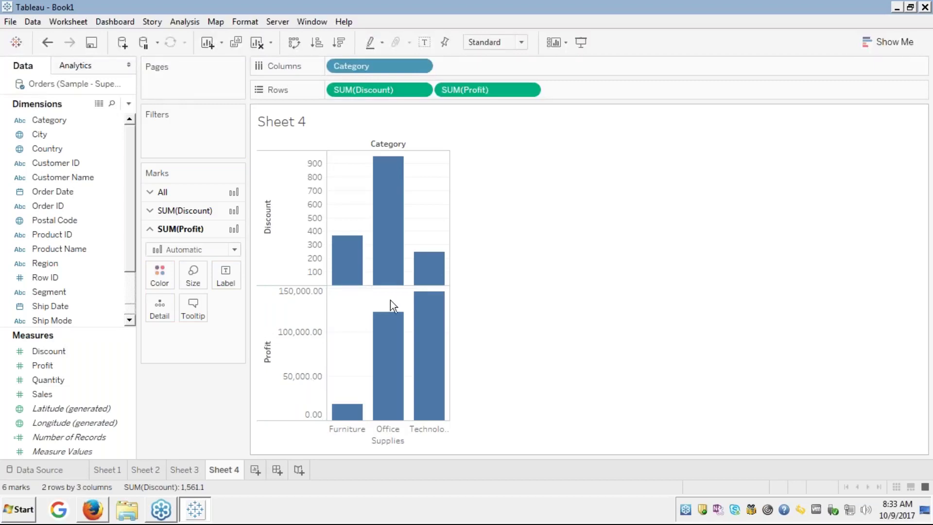
mouse_move(354, 263)
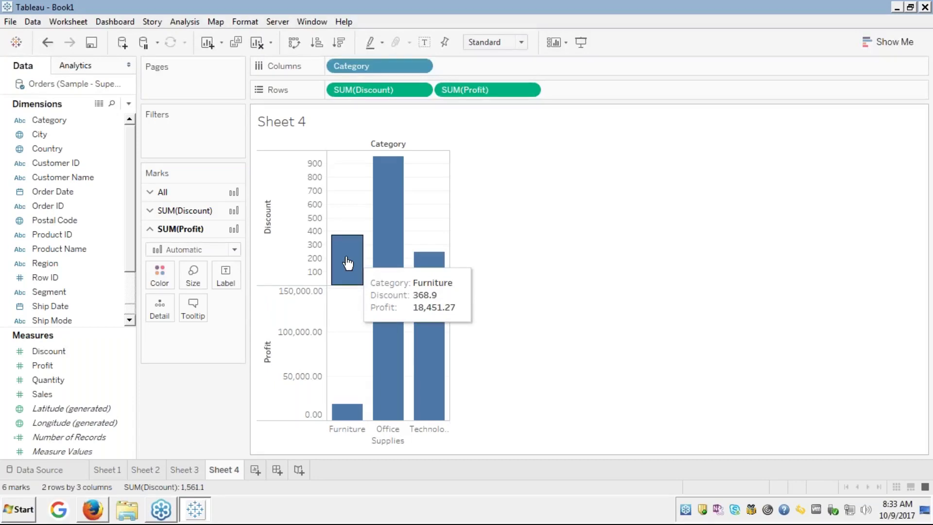
click(291, 233)
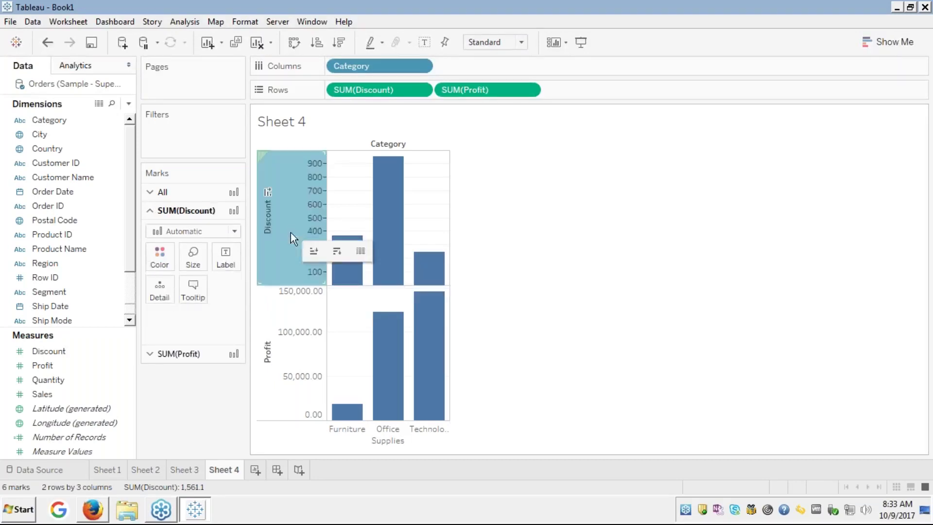
click(269, 384)
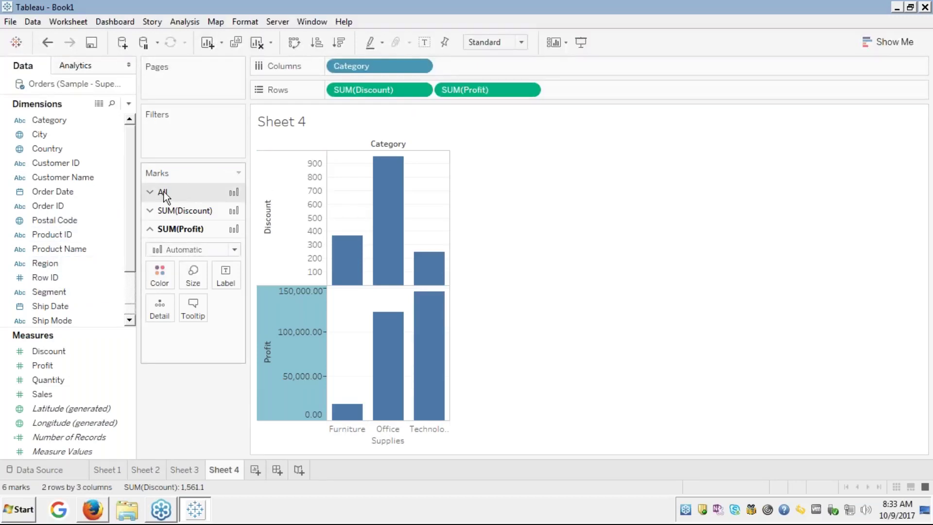
Color the bars of both measures by Category using the All marks settings, and review the individual Discount marks.
click(147, 194)
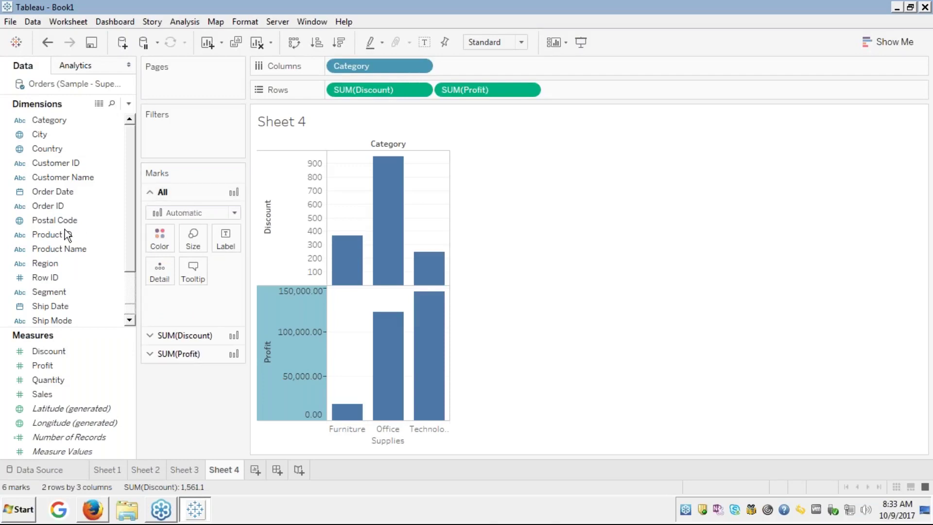
click(53, 234)
key(Home)
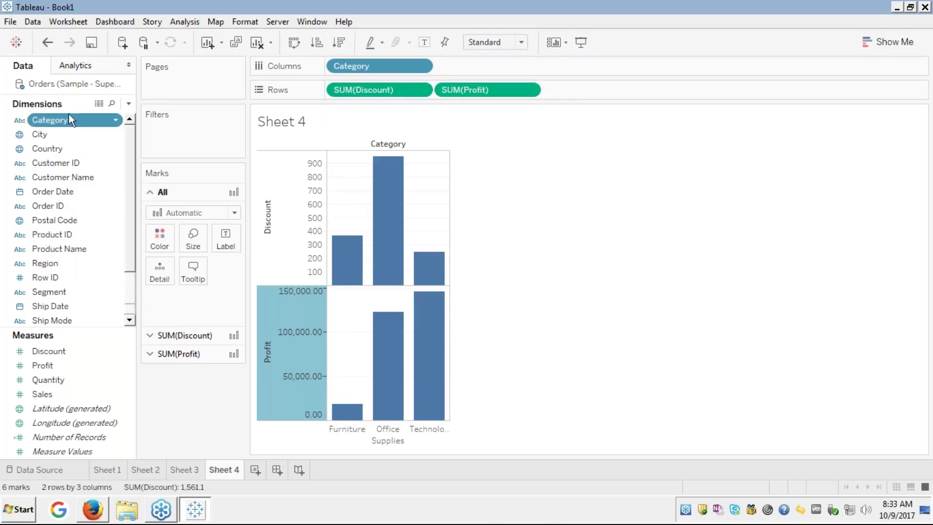
drag(67, 124, 158, 235)
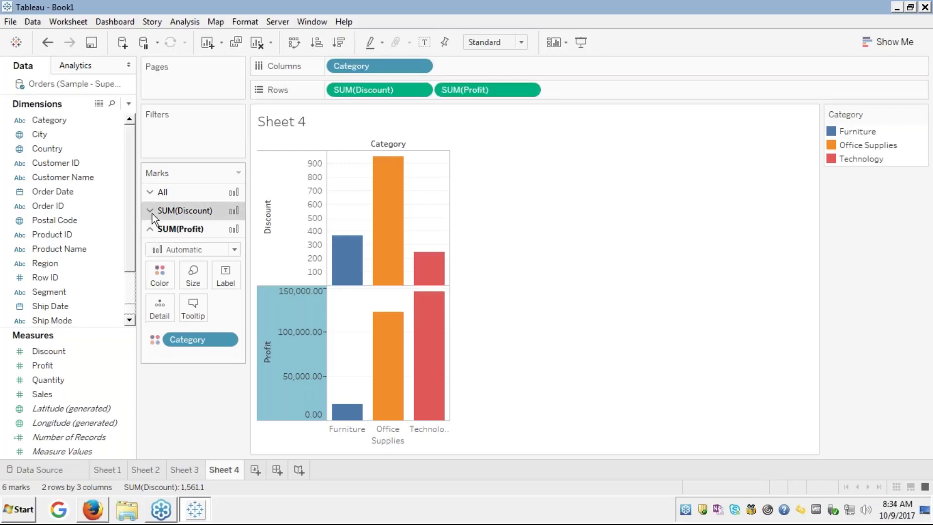
click(152, 213)
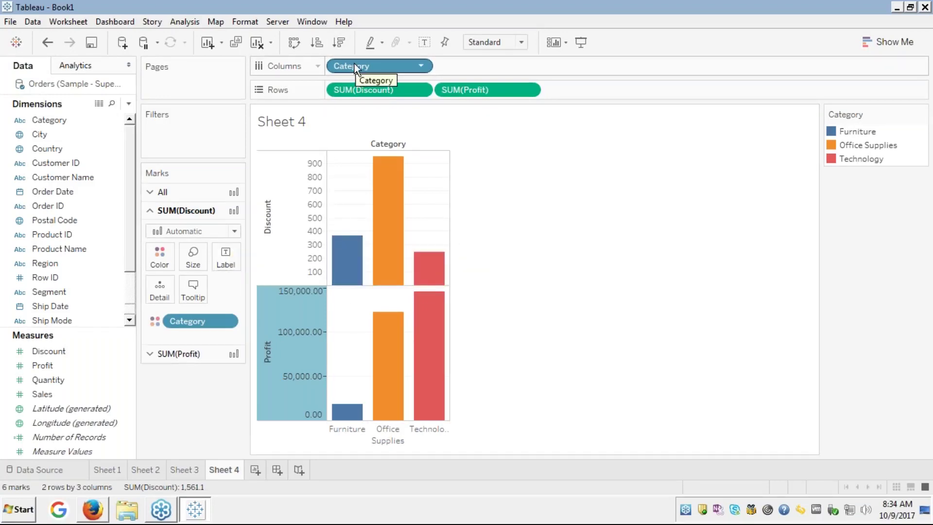
Remove Category from the columns and from the color encoding of all marks.
drag(354, 63, 332, 71)
drag(195, 107, 47, 173)
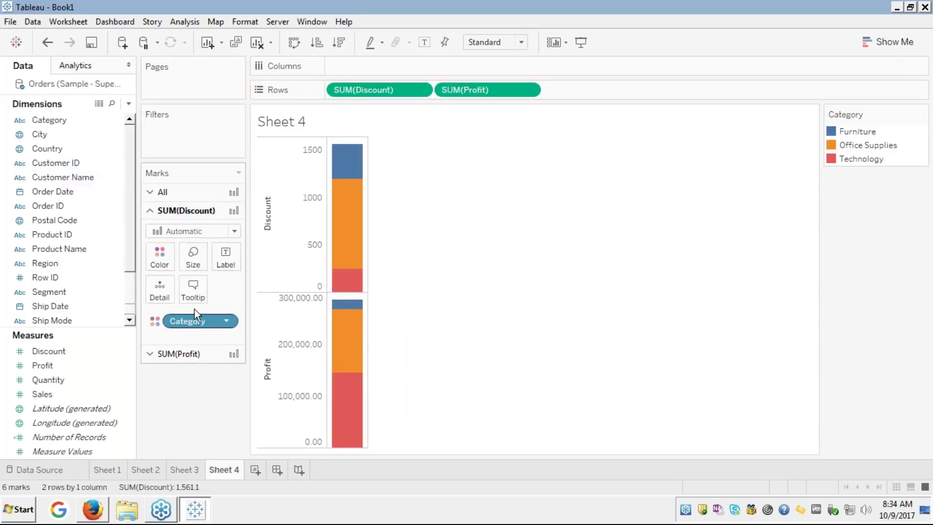
click(162, 193)
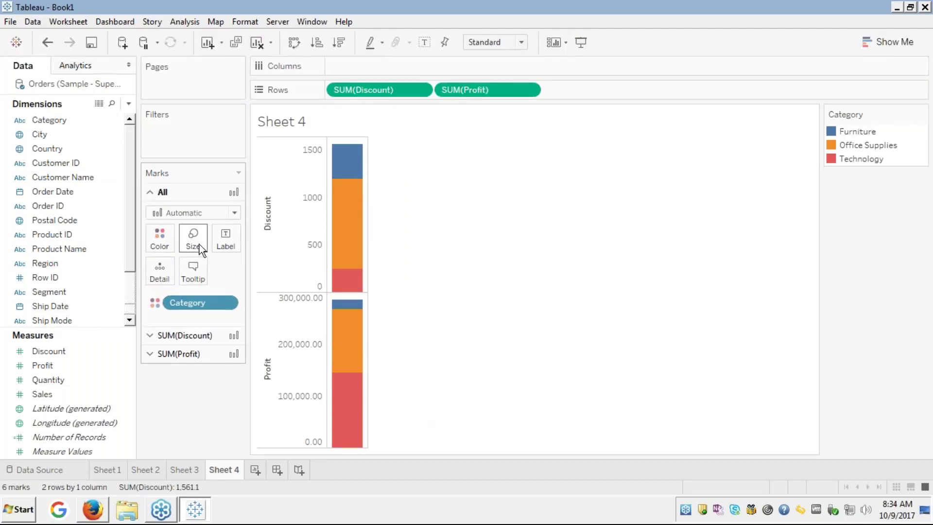
drag(183, 302, 88, 268)
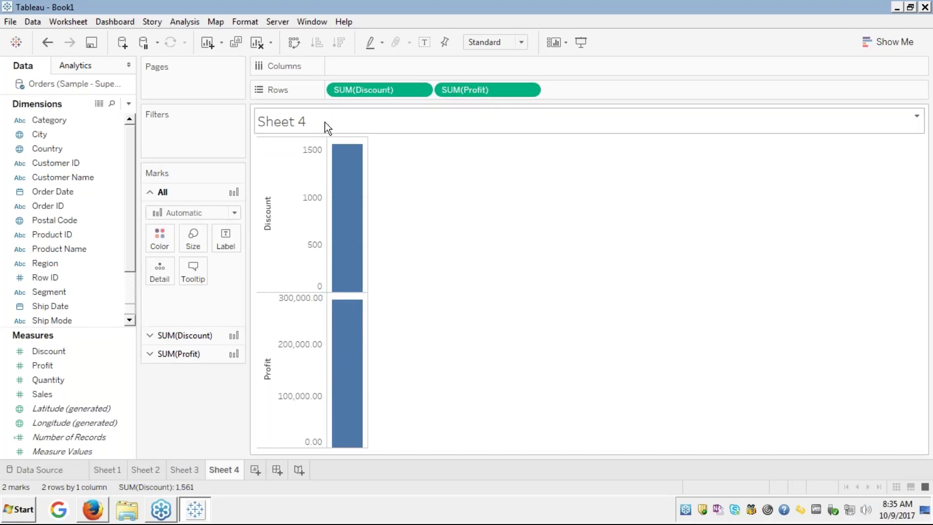
Turn Discount and Profit into a dual-axis chart, and set the Discount mark type to Line.
right_click(508, 88)
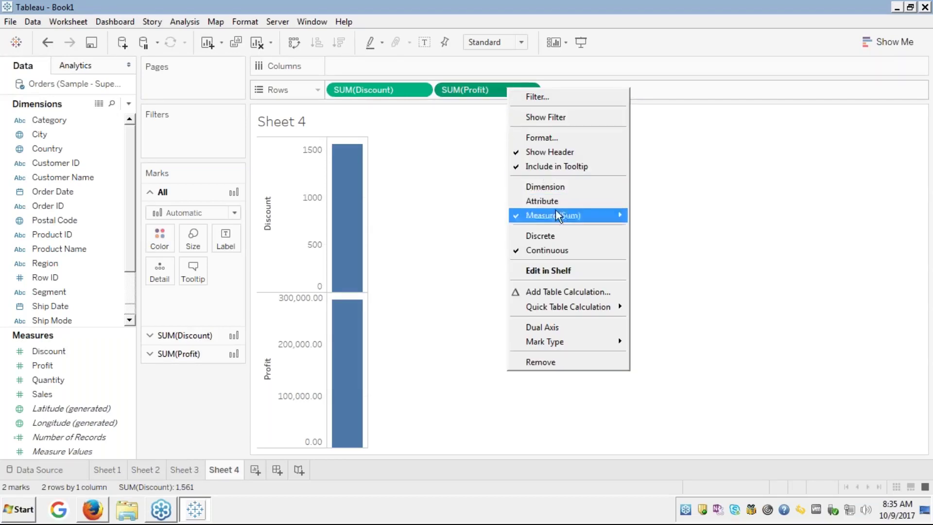
click(541, 329)
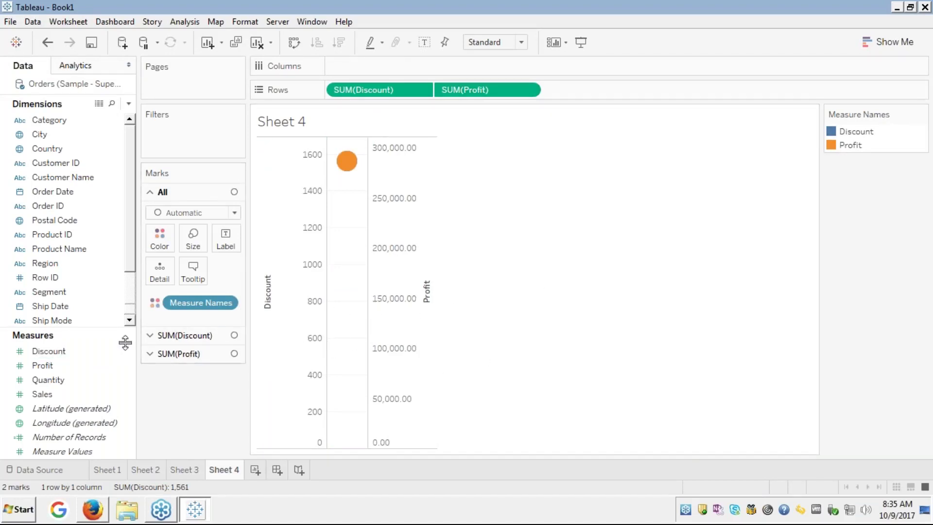
click(155, 337)
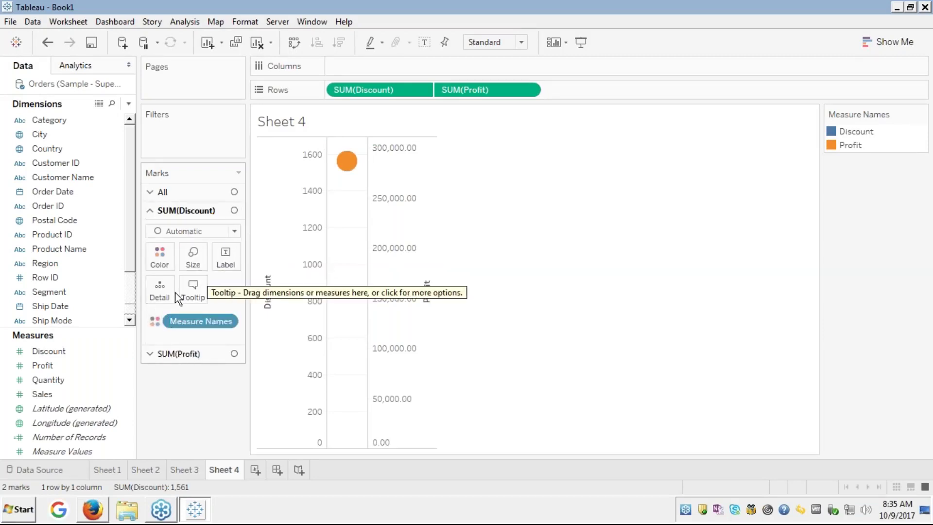
click(235, 232)
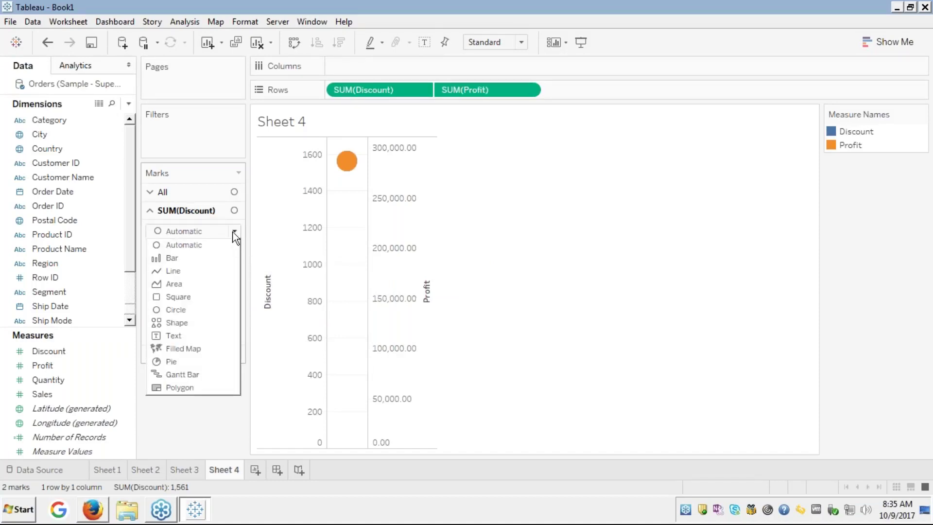
click(173, 271)
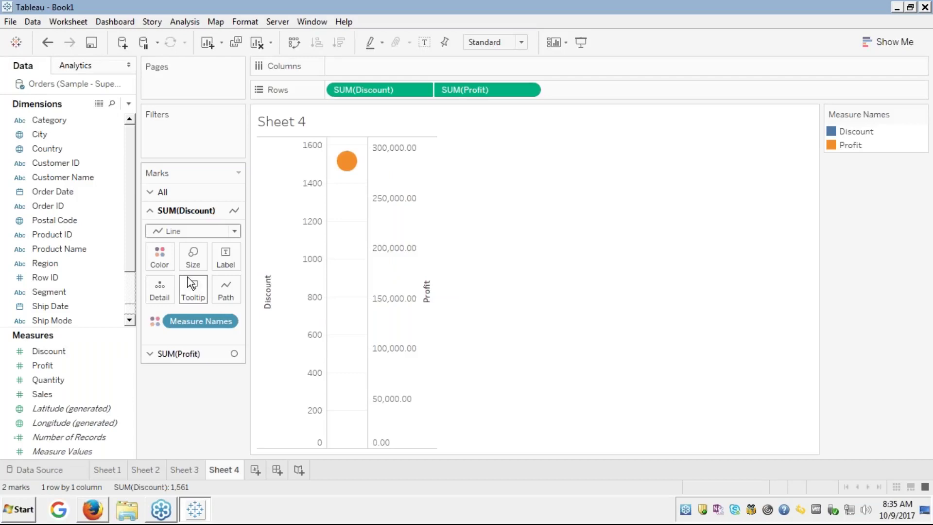
Set the mark type of the Profit measure to Bar.
click(149, 354)
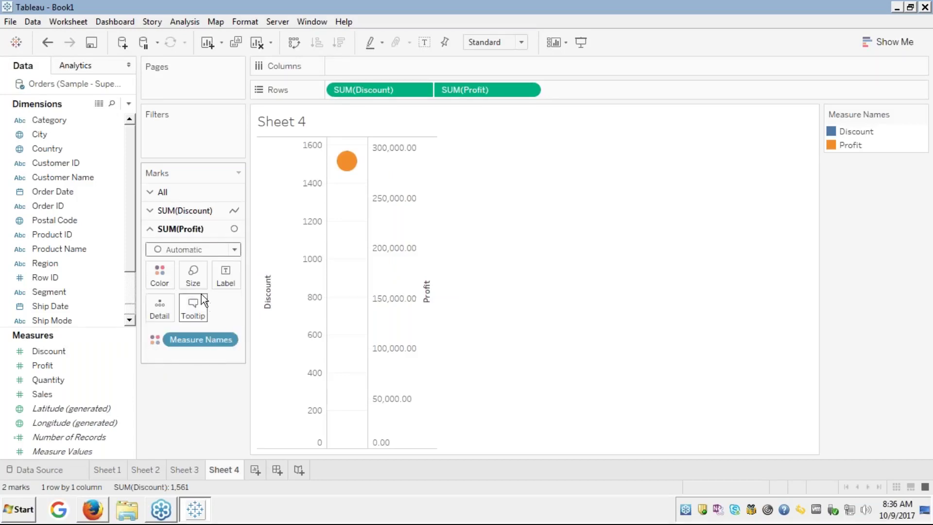
click(235, 249)
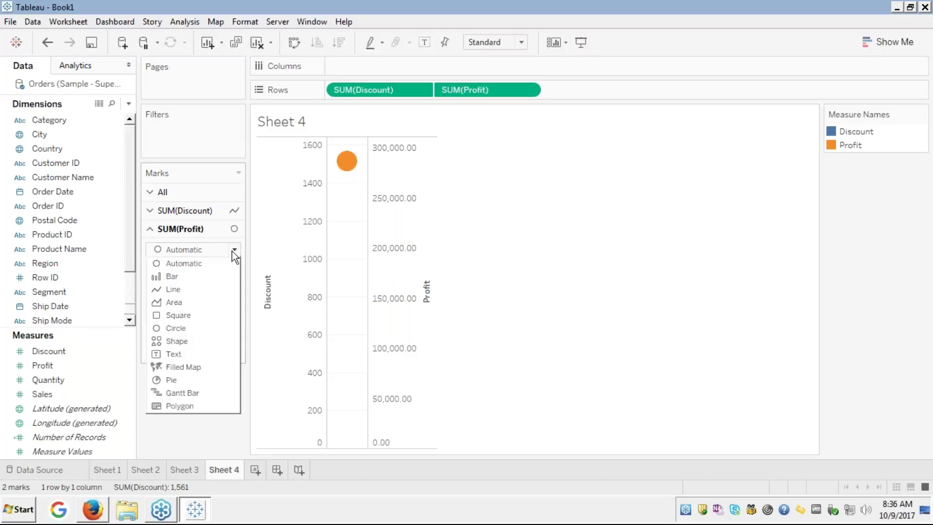
click(174, 277)
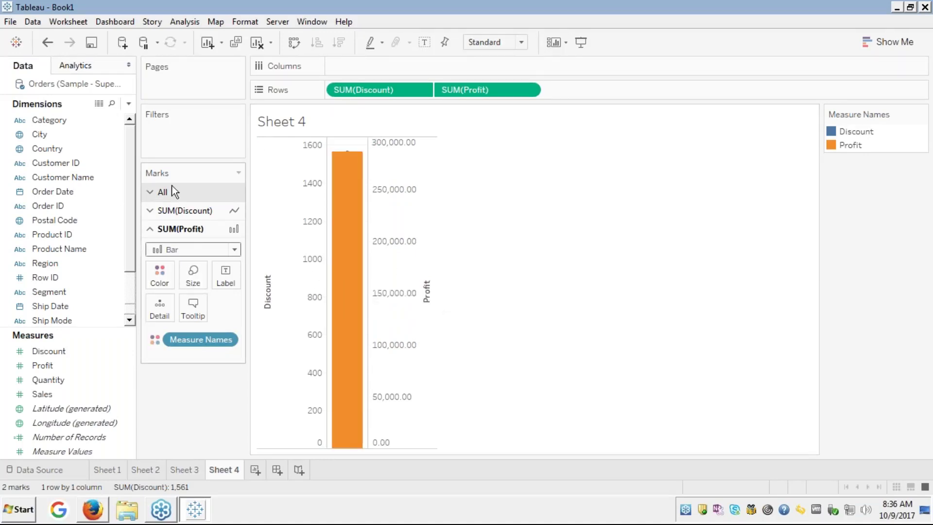
Add Segment to the columns, and move Profit ahead of Discount in the rows so the line overlays the bars.
drag(42, 293, 398, 68)
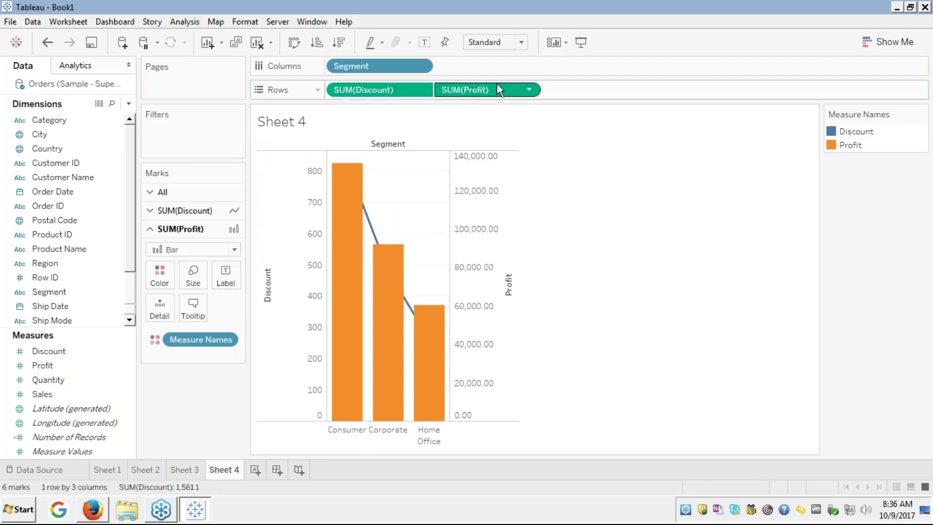
drag(484, 92, 330, 93)
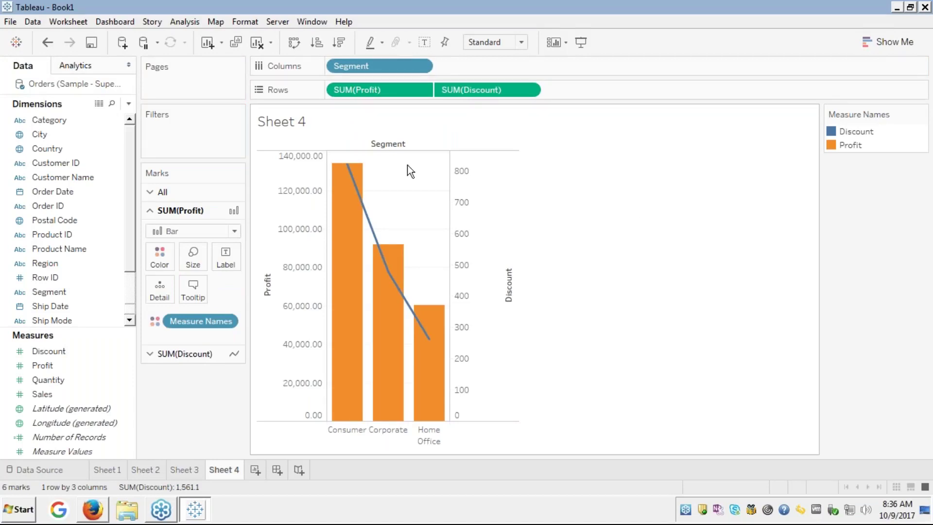
mouse_move(349, 166)
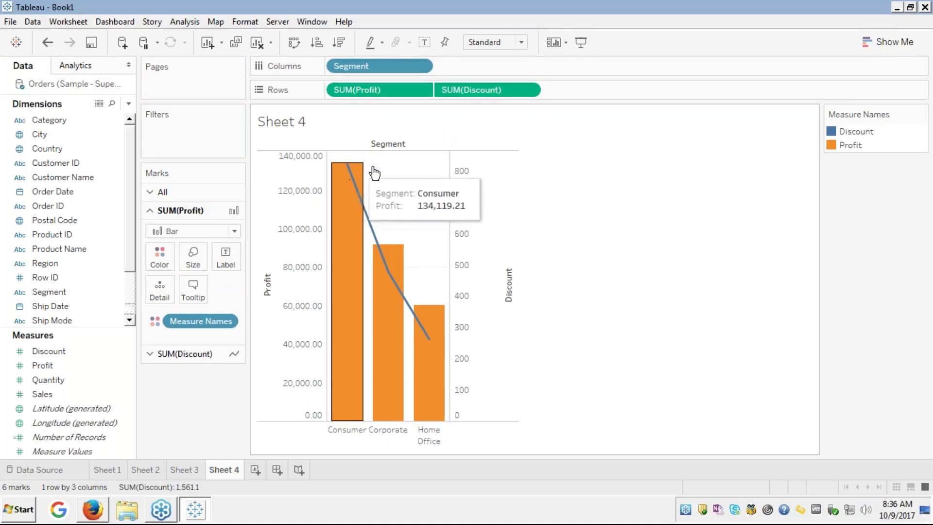
Replace Segment with the year of Order Date in the columns.
drag(381, 66, 353, 70)
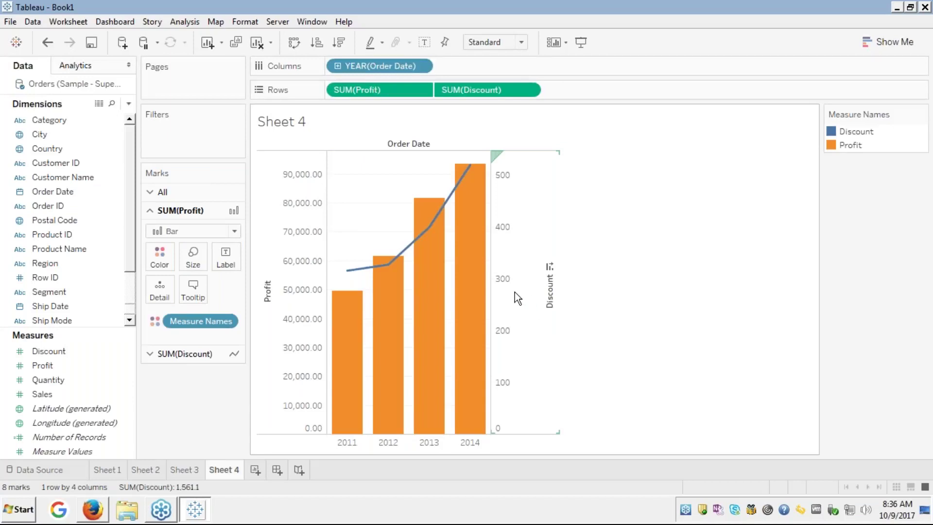
mouse_move(457, 284)
Synchronize the Discount axis with the Profit axis, and undo the synchronization.
click(530, 360)
click(530, 360)
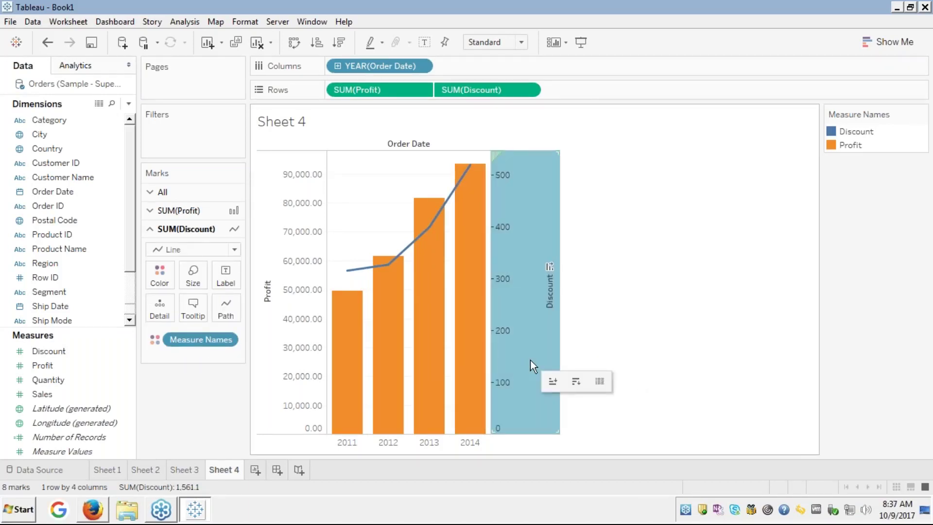
right_click(529, 359)
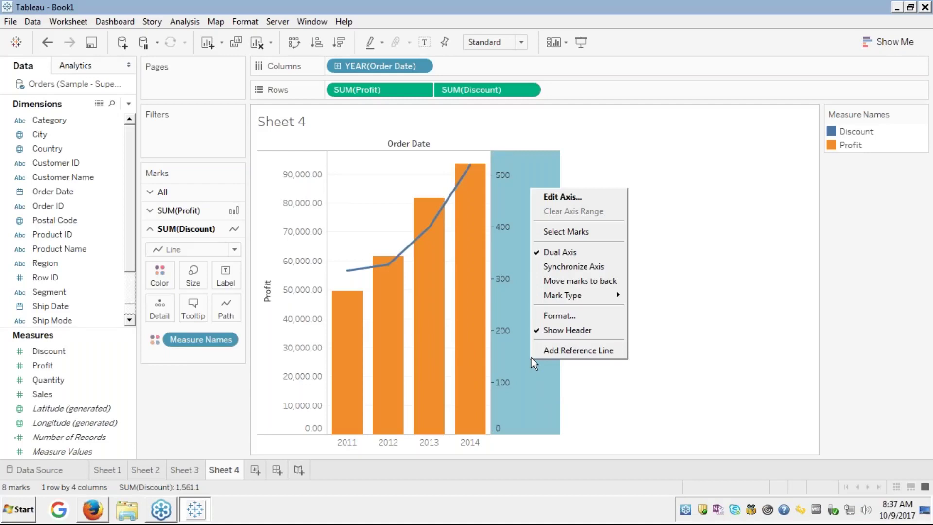
click(577, 266)
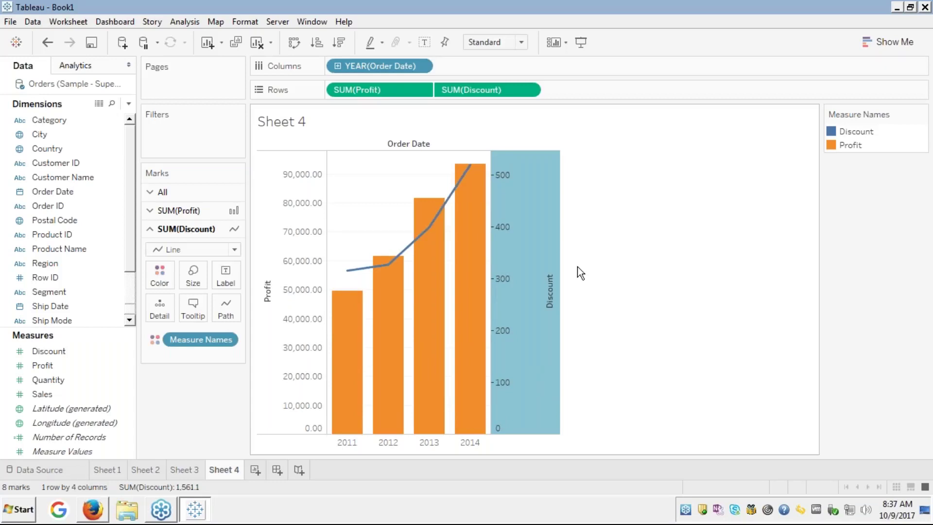
key(ctrl+z)
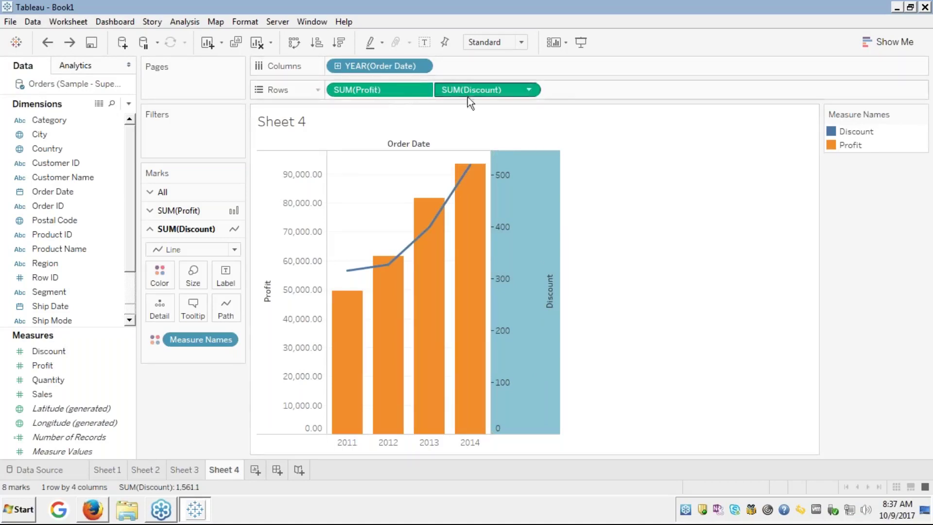
Synchronize the secondary Discount axis with the Profit axis in the yearly combination chart.
click(446, 153)
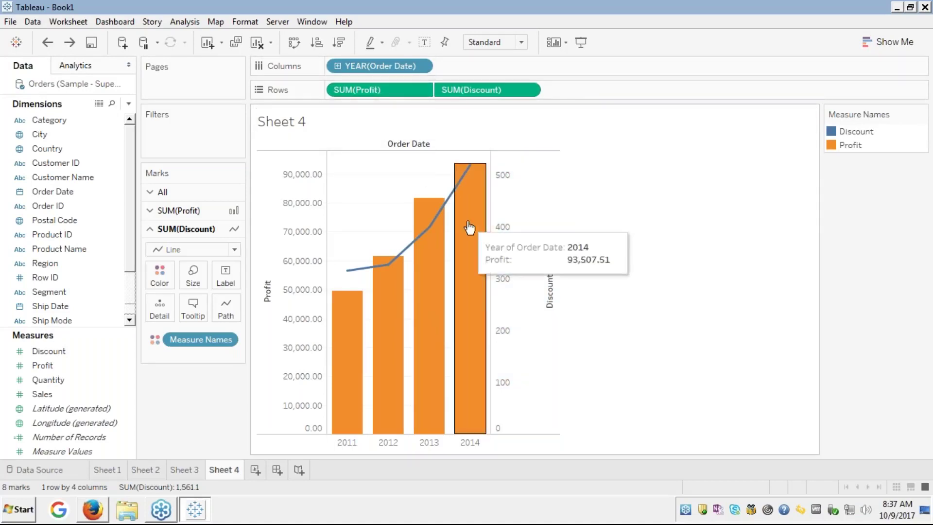
click(521, 292)
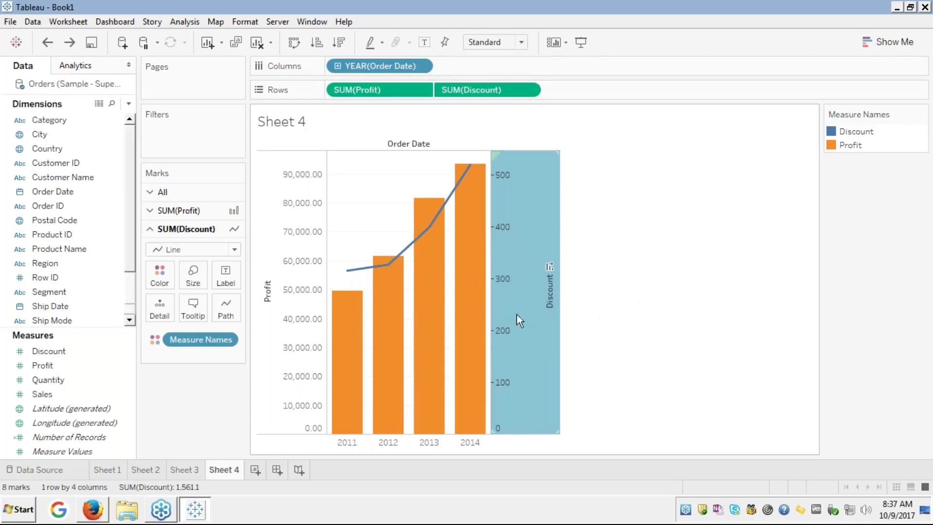
right_click(528, 325)
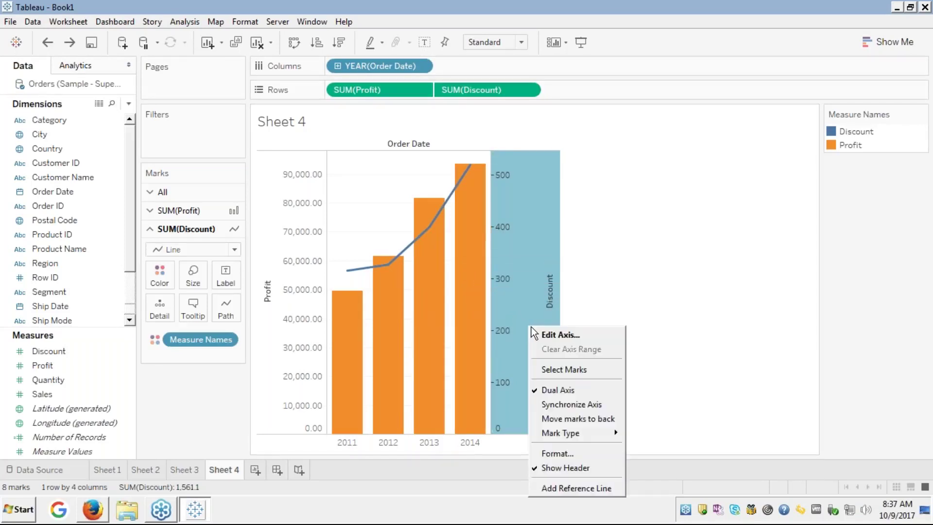
click(556, 405)
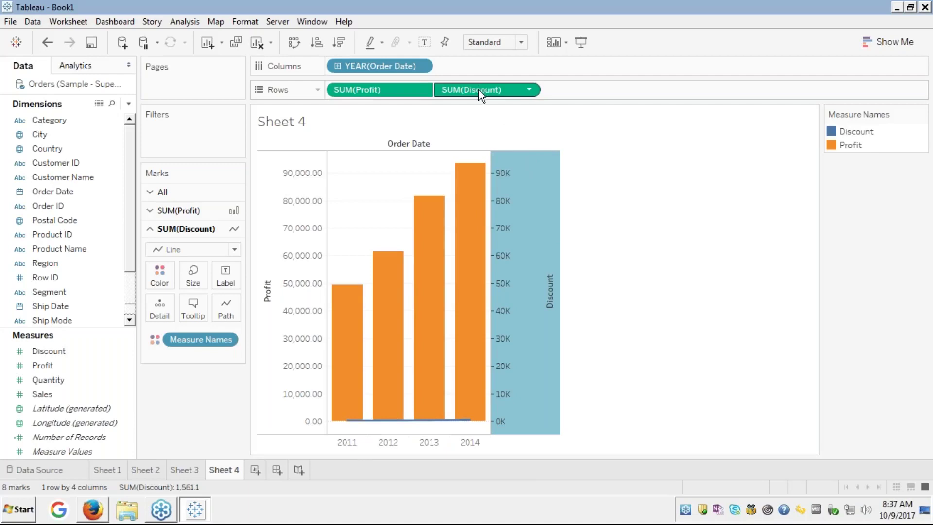
Replace Discount with Sales in the rows and combine it with Profit as a dual-axis chart.
drag(479, 94, 73, 214)
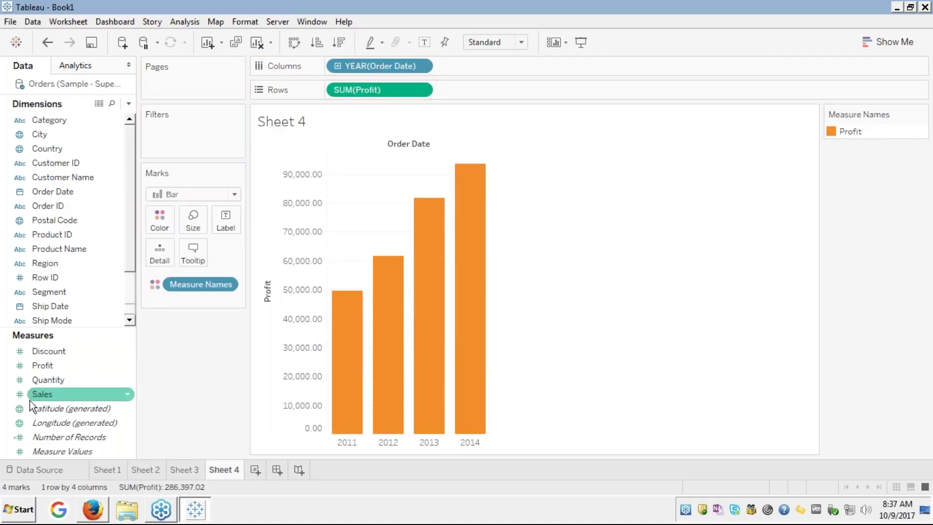
drag(39, 394, 519, 89)
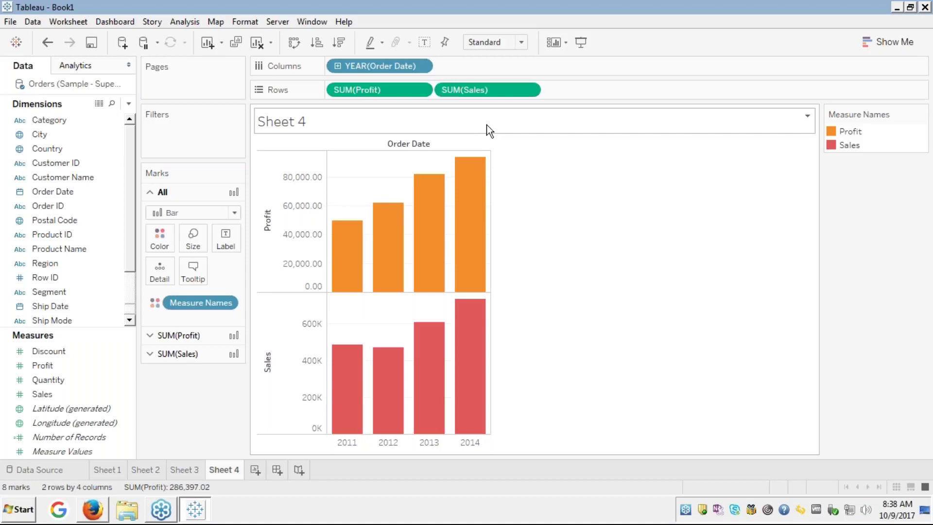
right_click(503, 89)
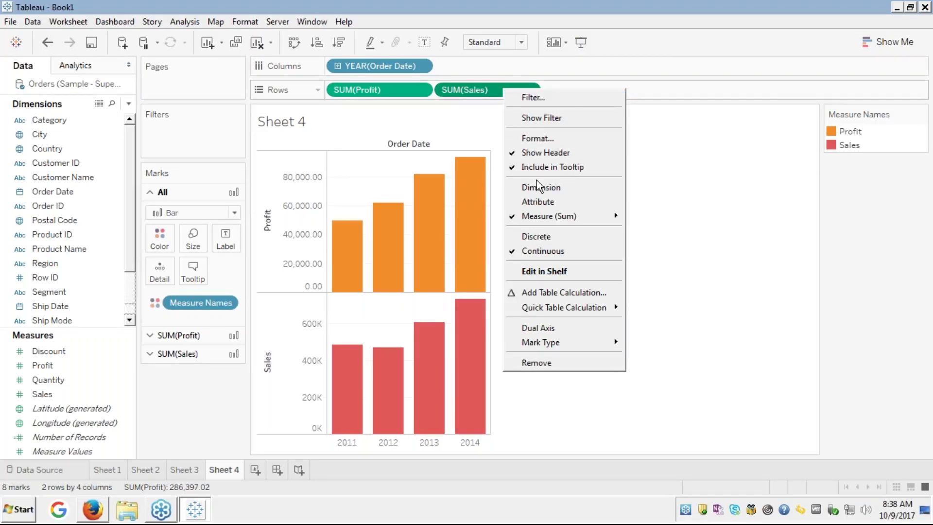
mouse_move(542, 216)
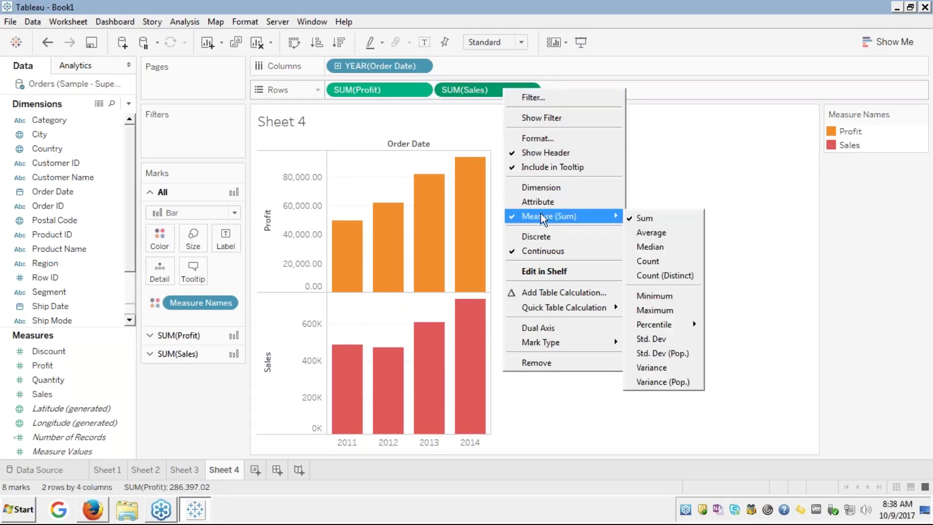
click(555, 330)
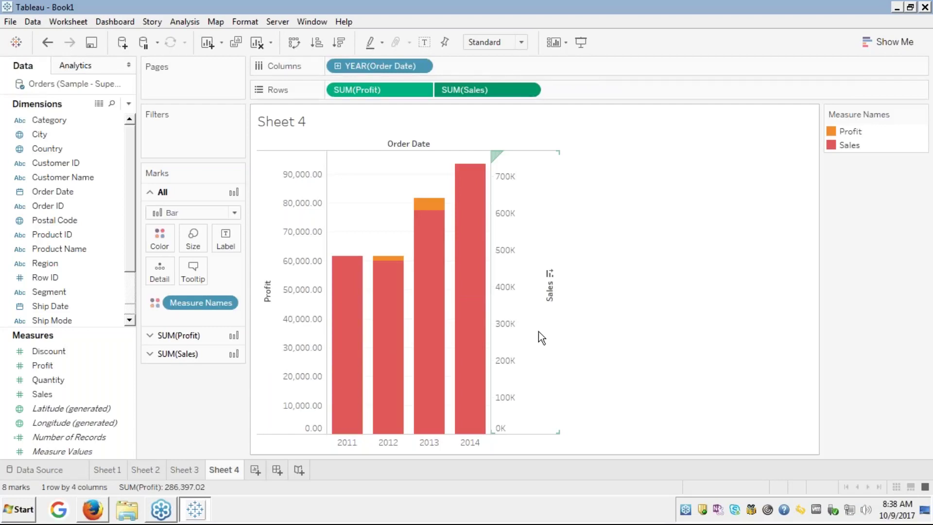
Set the mark type of the Sales measure to Line.
click(149, 335)
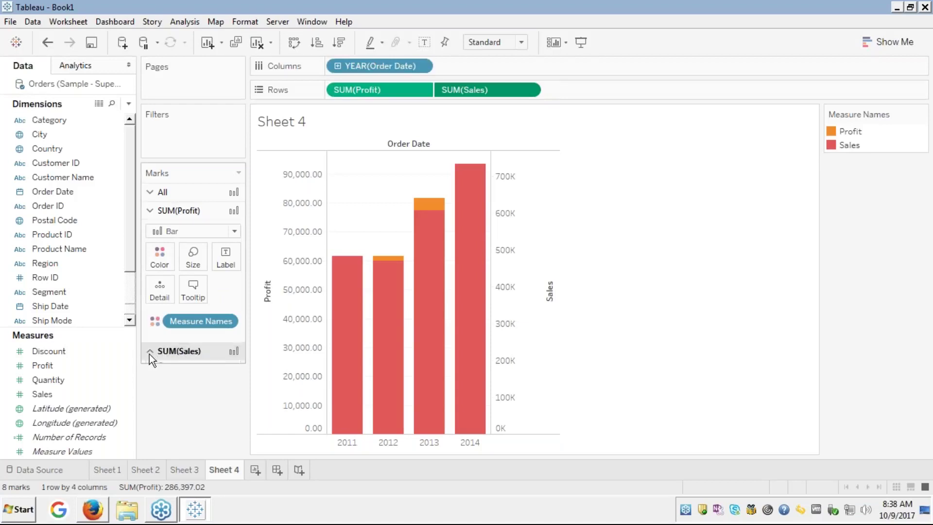
click(150, 354)
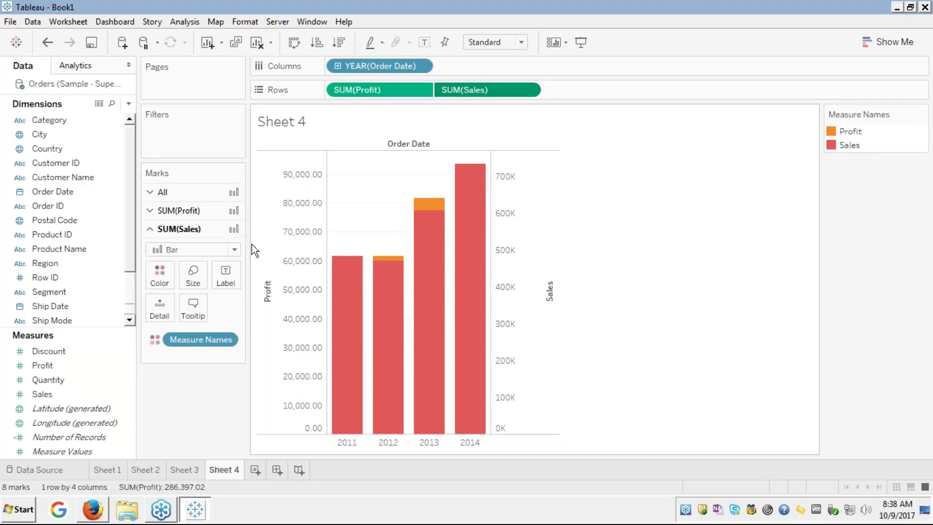
click(235, 250)
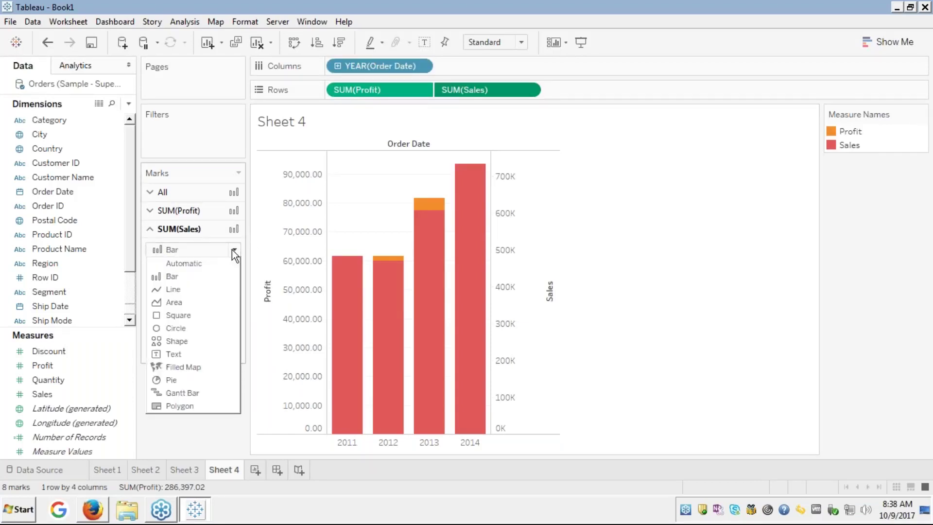
click(176, 292)
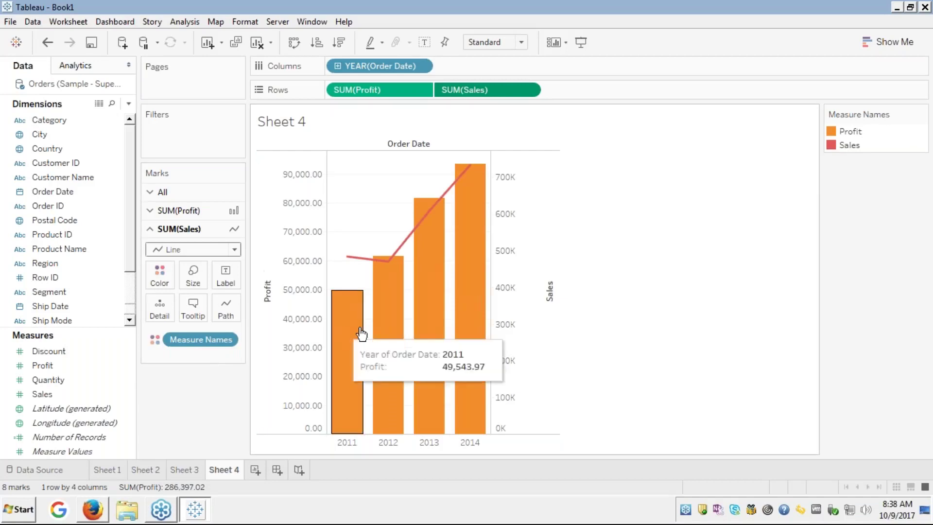
Synchronize the Sales axis with the Profit axis, and move Sales ahead of Profit in the rows.
right_click(521, 328)
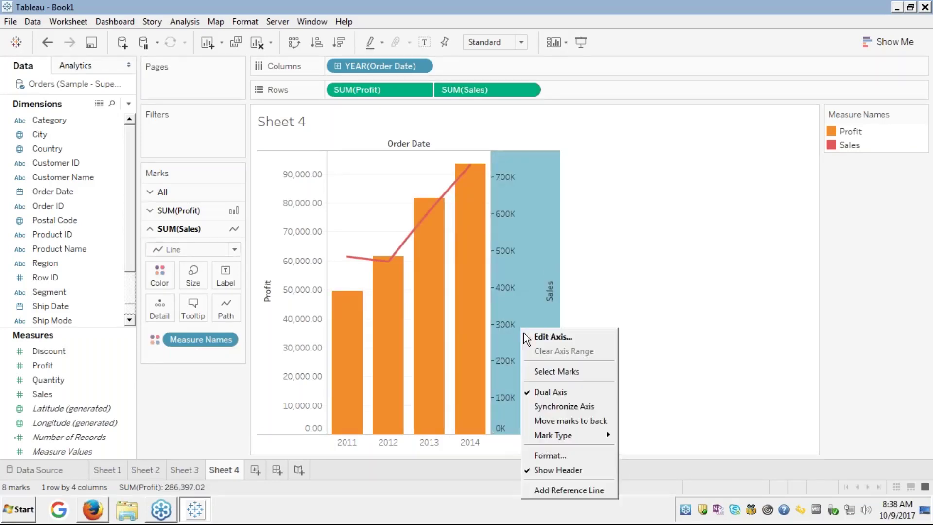
click(551, 410)
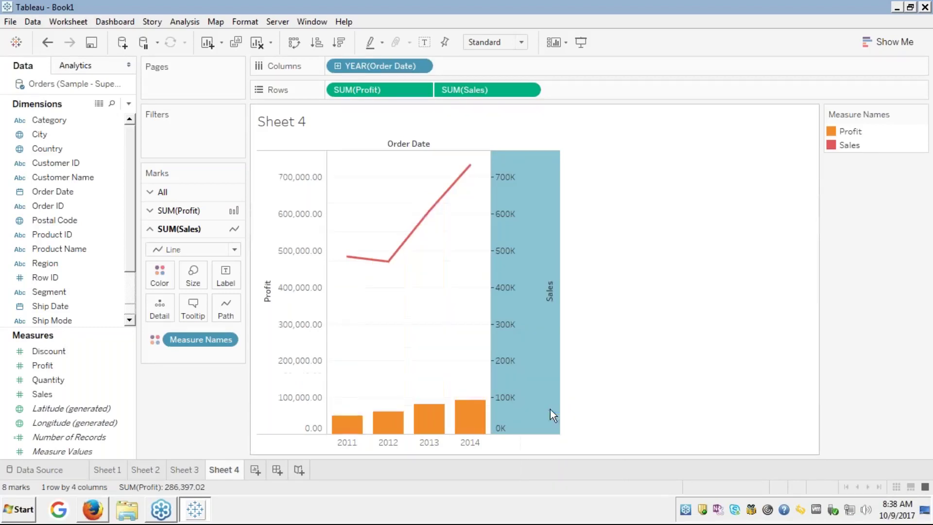
click(632, 341)
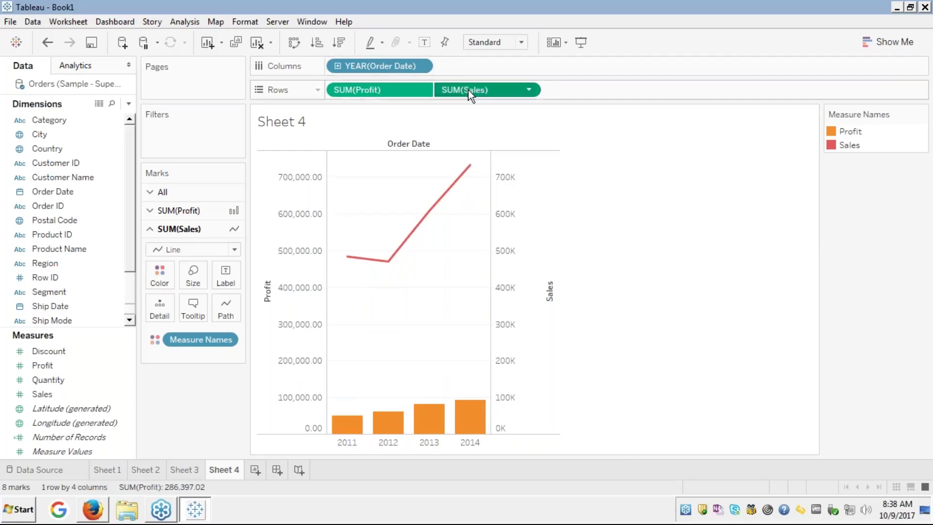
drag(468, 89, 341, 93)
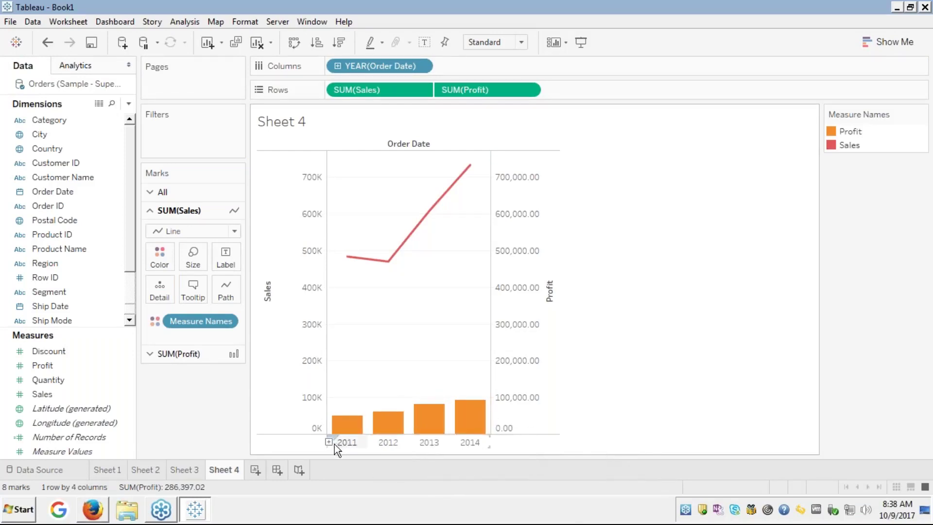
Expand Order Date to the quarter level and convert its year field in the columns to continuous.
click(330, 443)
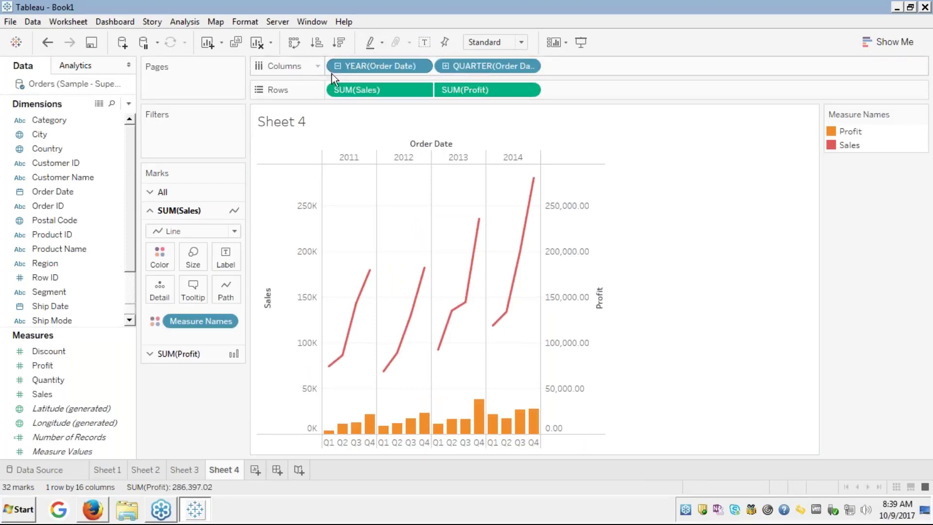
right_click(350, 71)
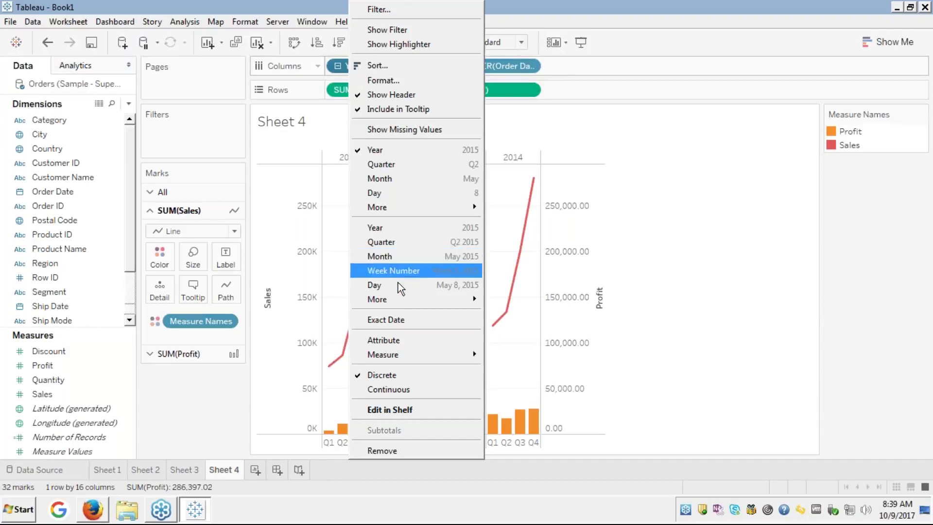
click(381, 389)
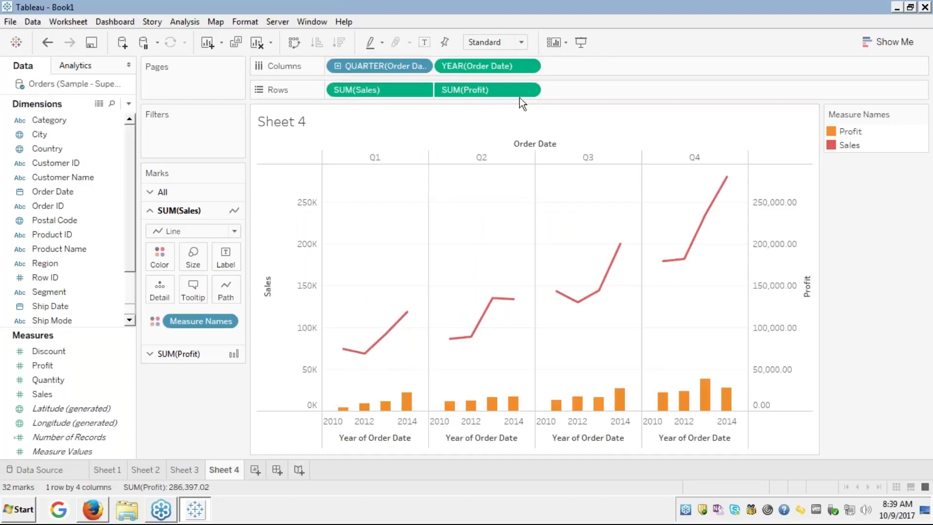
Remove the continuous year of Order Date from the columns, keeping only the quarter.
drag(505, 66, 81, 215)
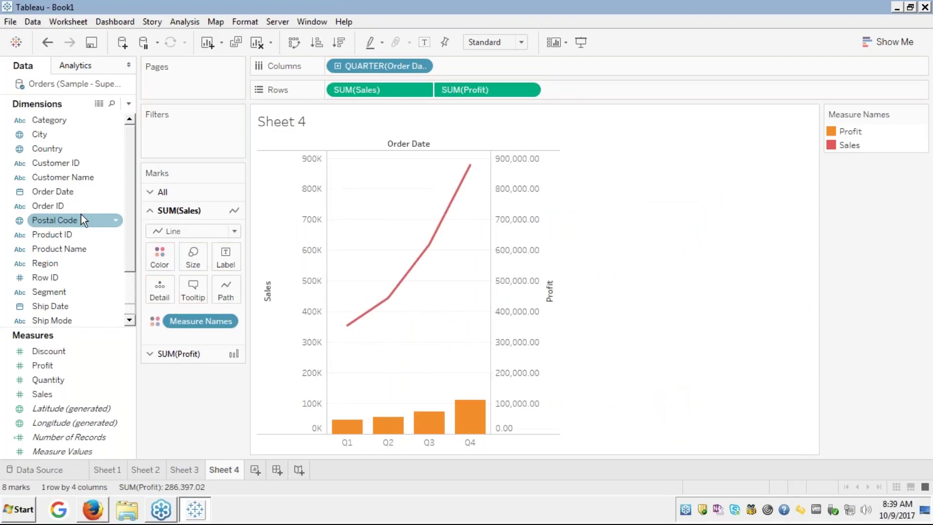
click(338, 67)
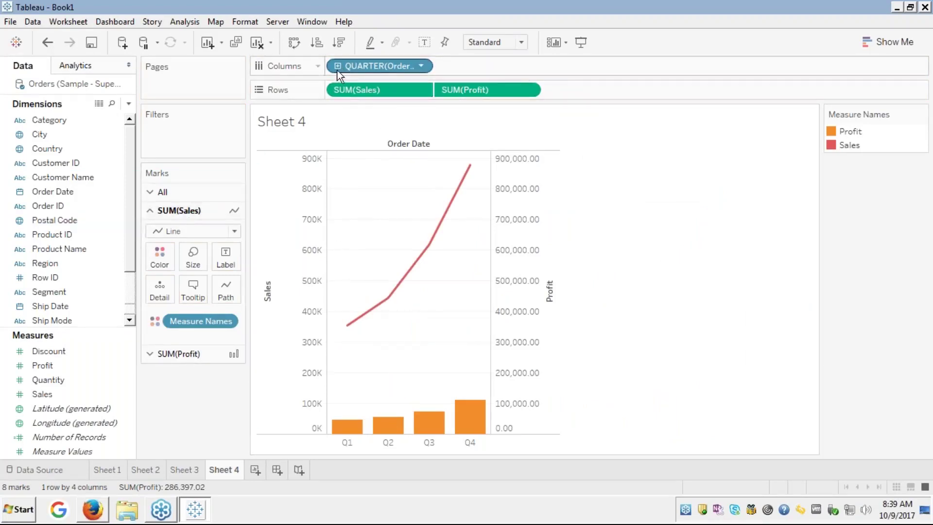
click(337, 67)
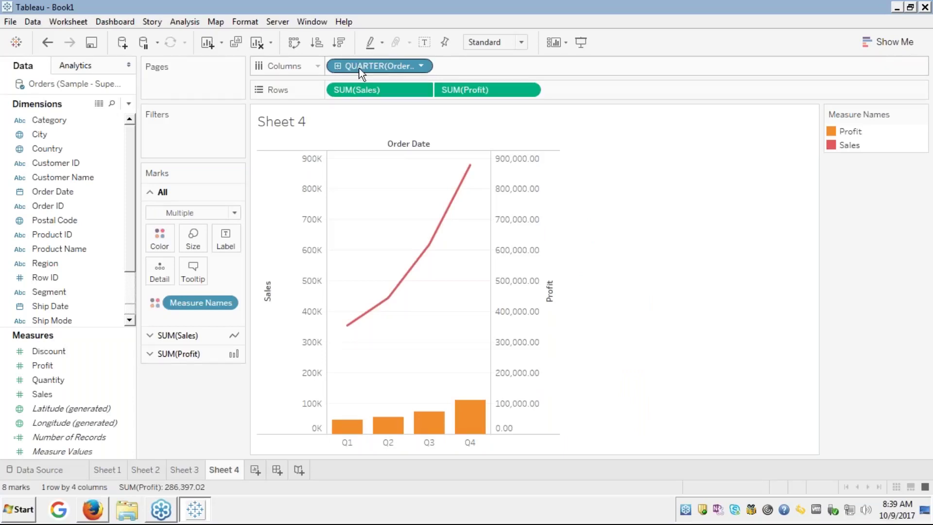
Check the axis options of Profit, and compare the Sales and Profit axis scales.
click(542, 314)
right_click(541, 314)
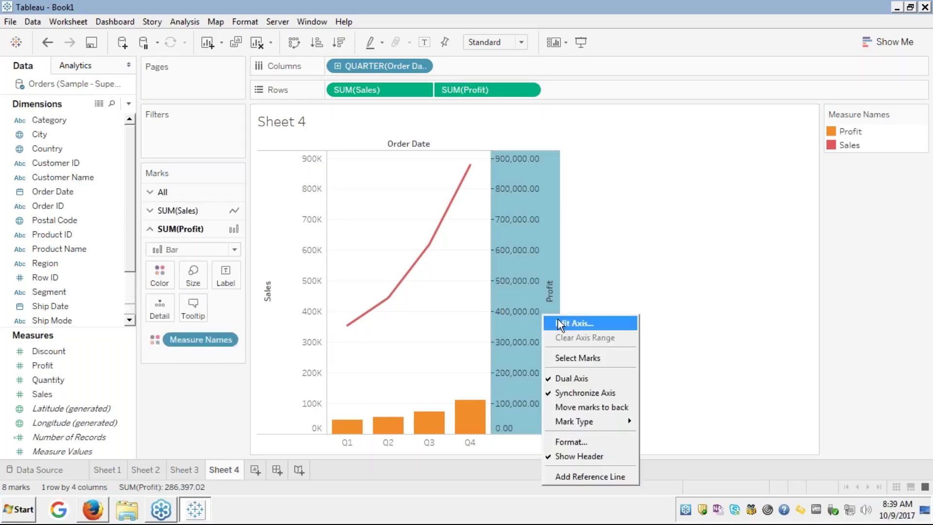
click(652, 279)
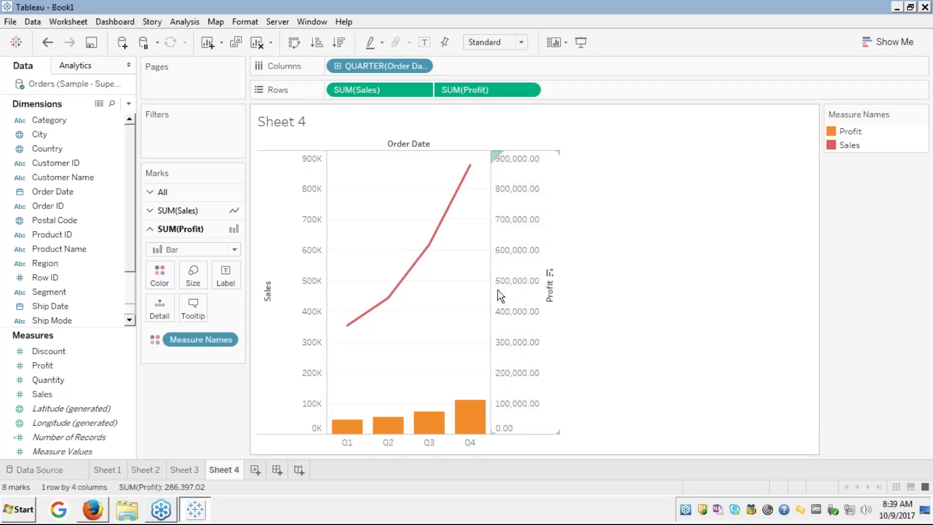
click(308, 281)
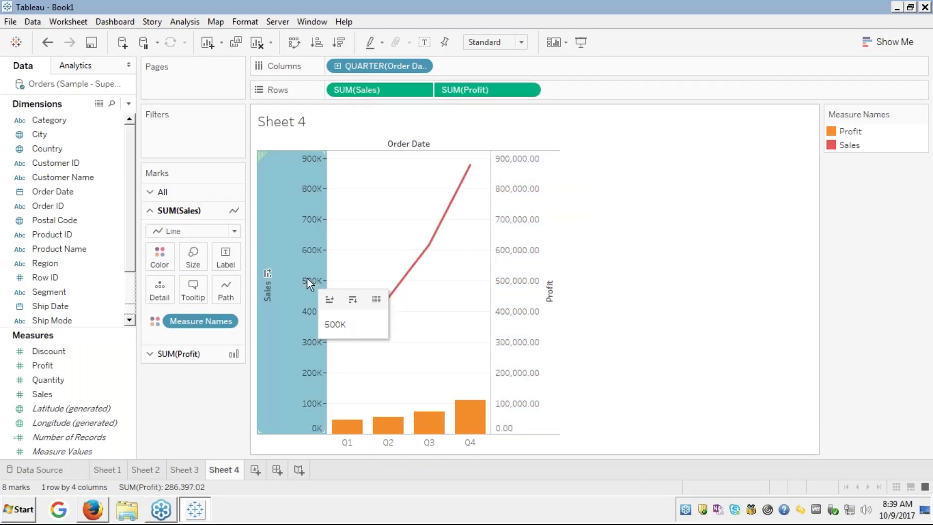
click(548, 307)
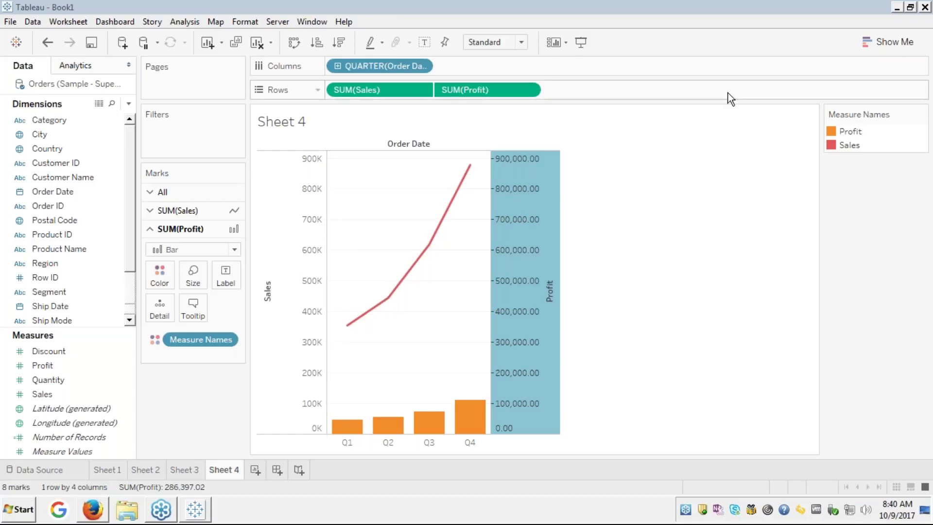
click(696, 119)
click(729, 287)
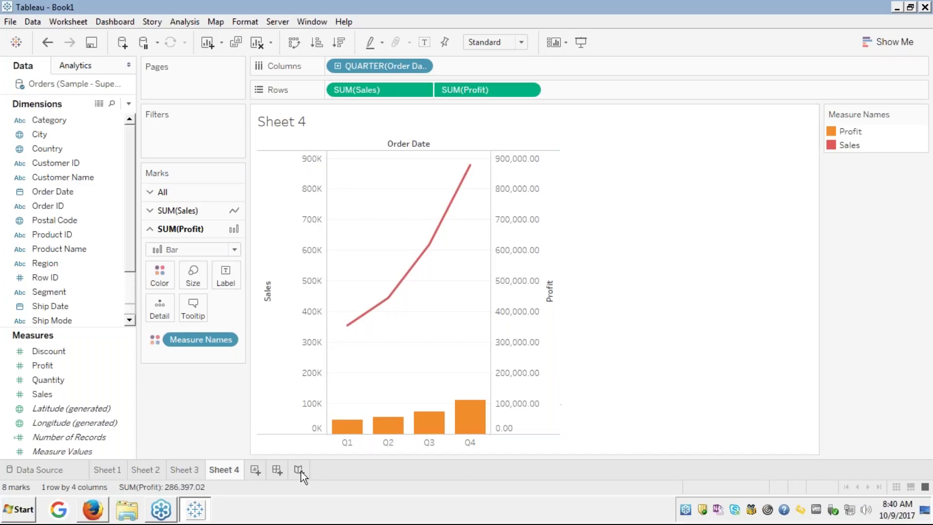
Add a new worksheet and build a dual-line chart of Profit and Sales by Order Date from the recommended chart types.
click(256, 470)
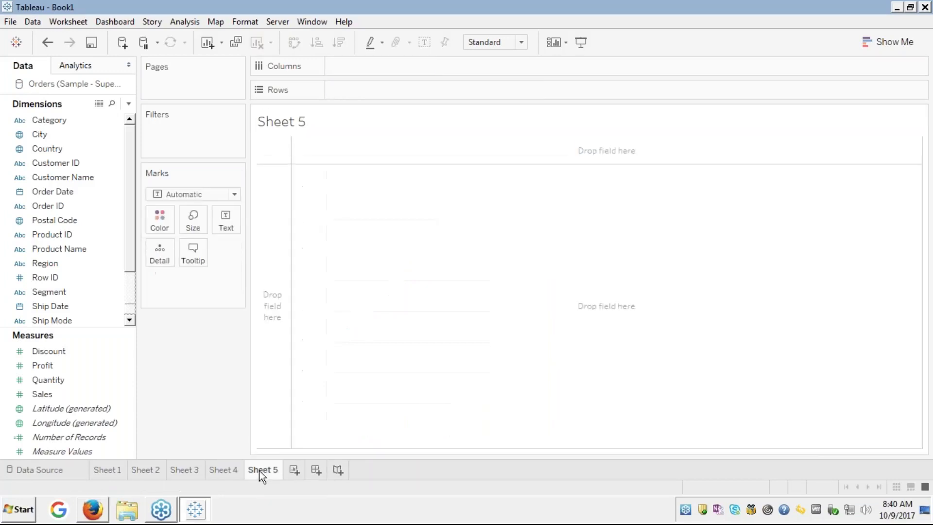
click(85, 380)
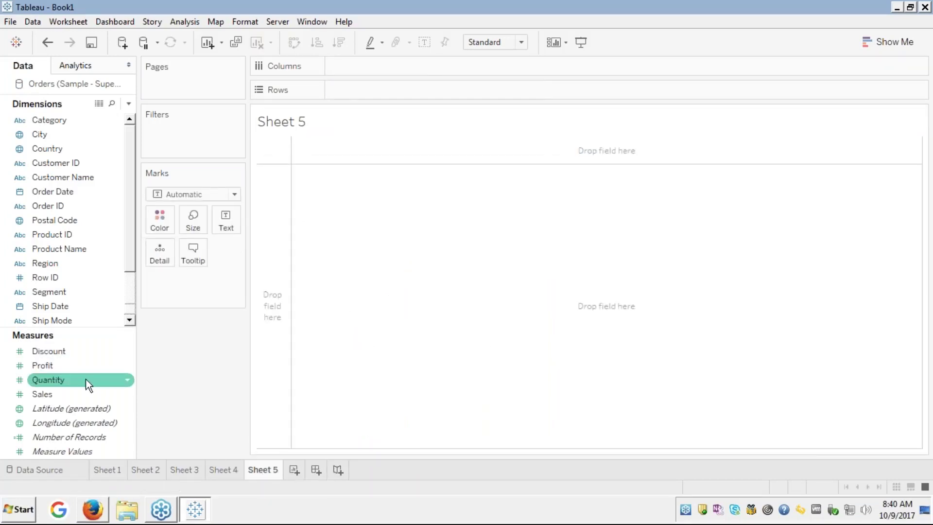
click(43, 368)
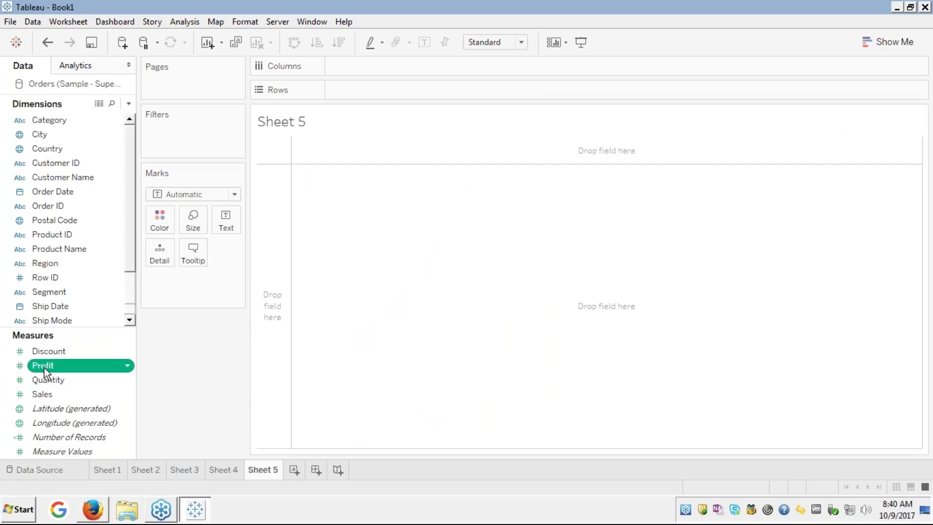
ctrl+click(43, 395)
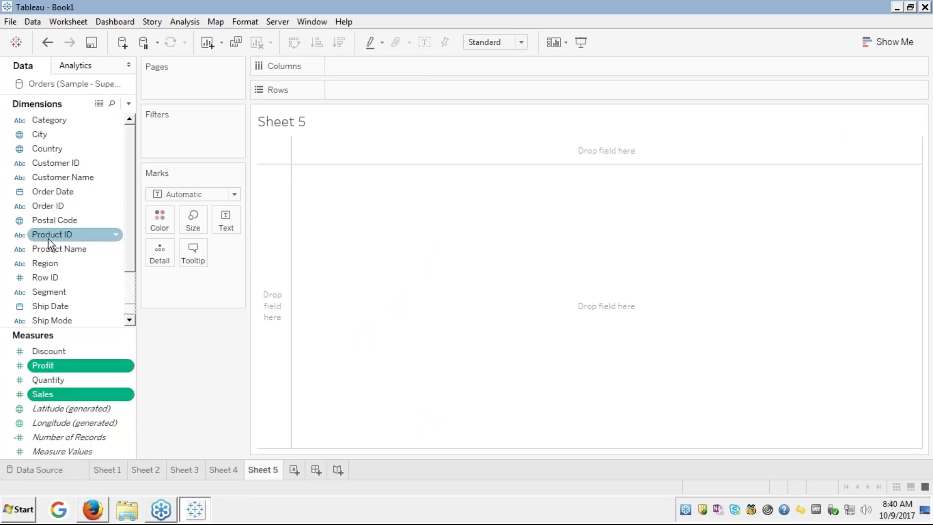
ctrl+click(51, 191)
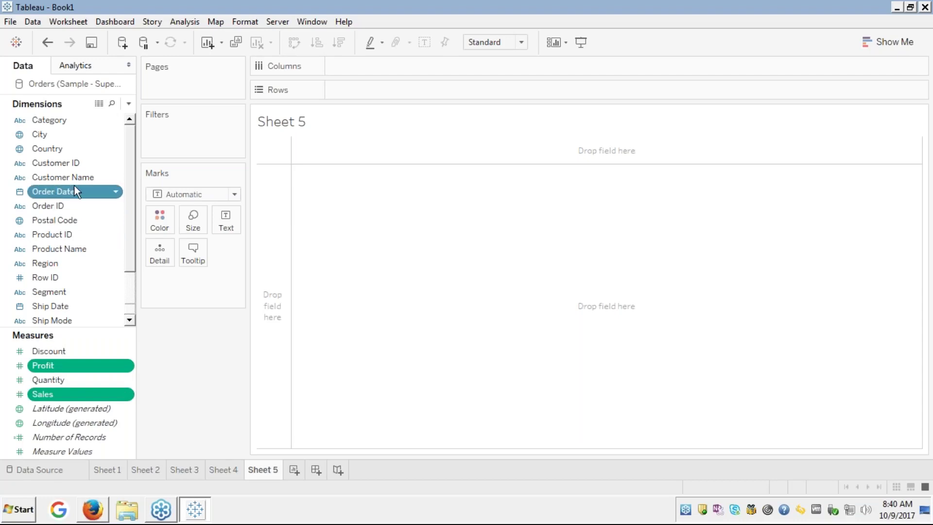
click(890, 38)
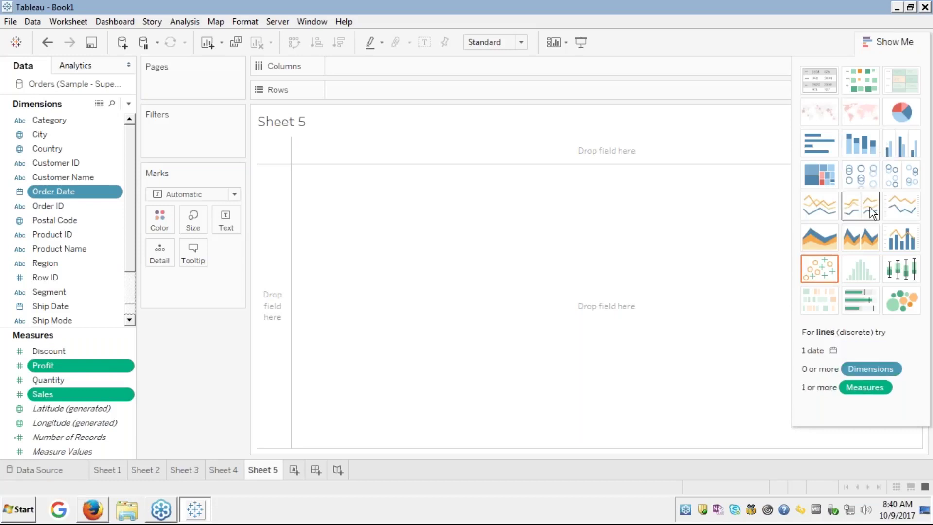
click(896, 203)
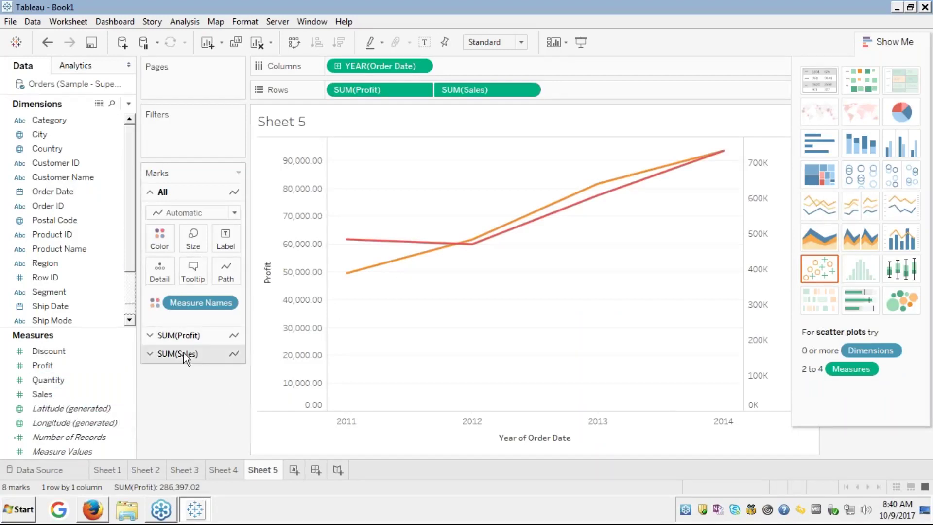
Set the Sales marks to Bar and expand the continuous Order Date in the columns to the quarter level.
click(151, 356)
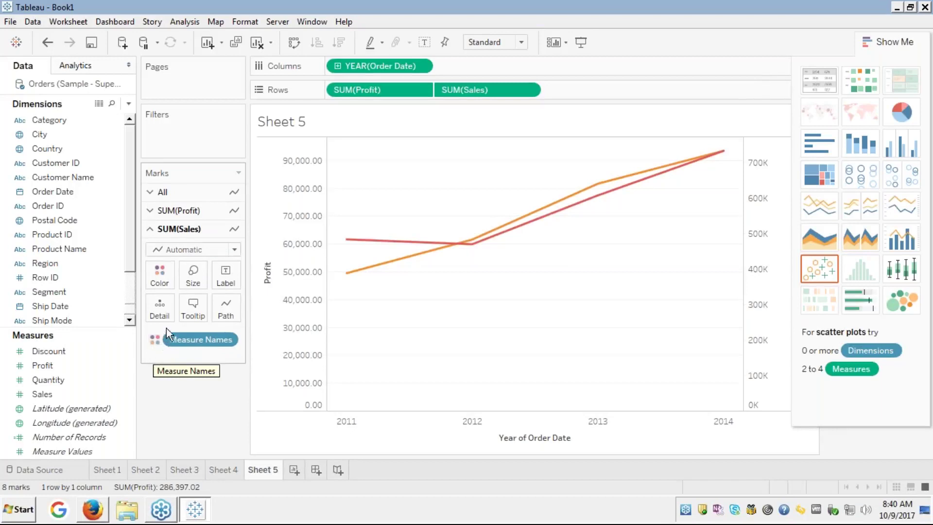
click(234, 250)
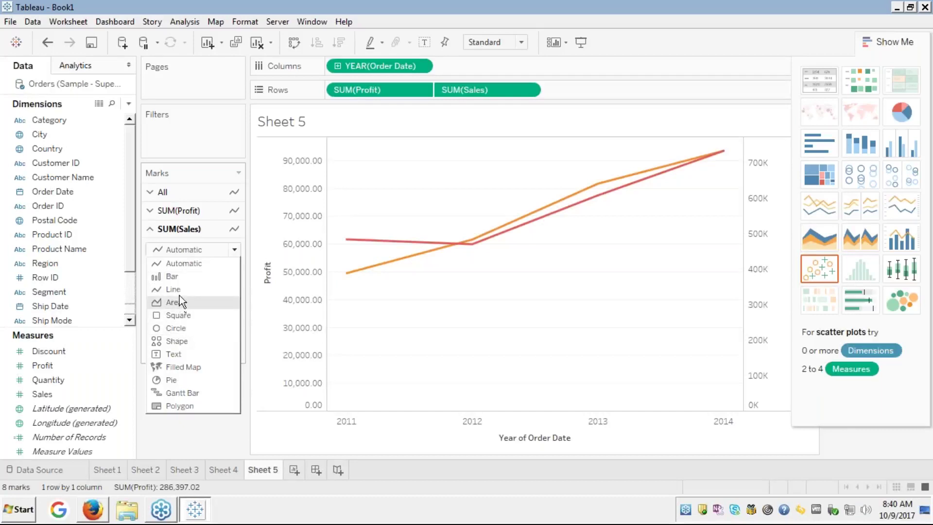
click(171, 276)
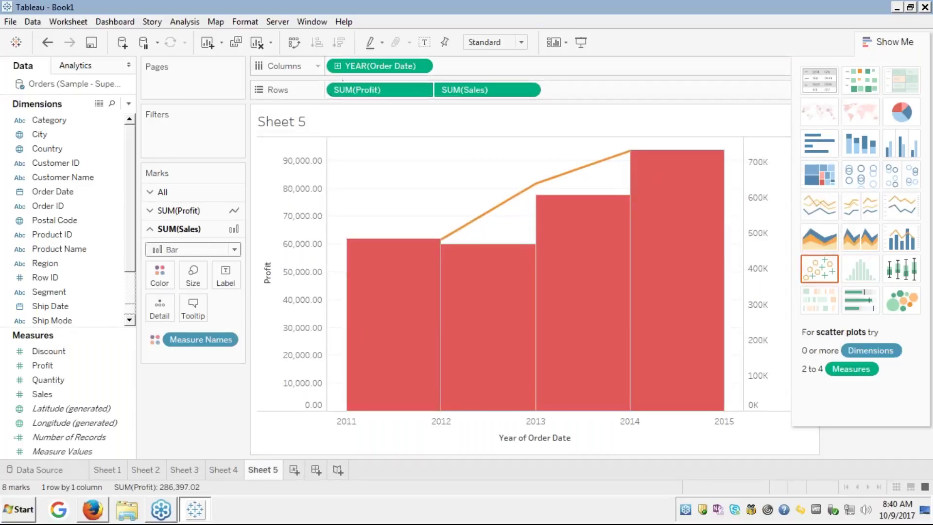
click(338, 66)
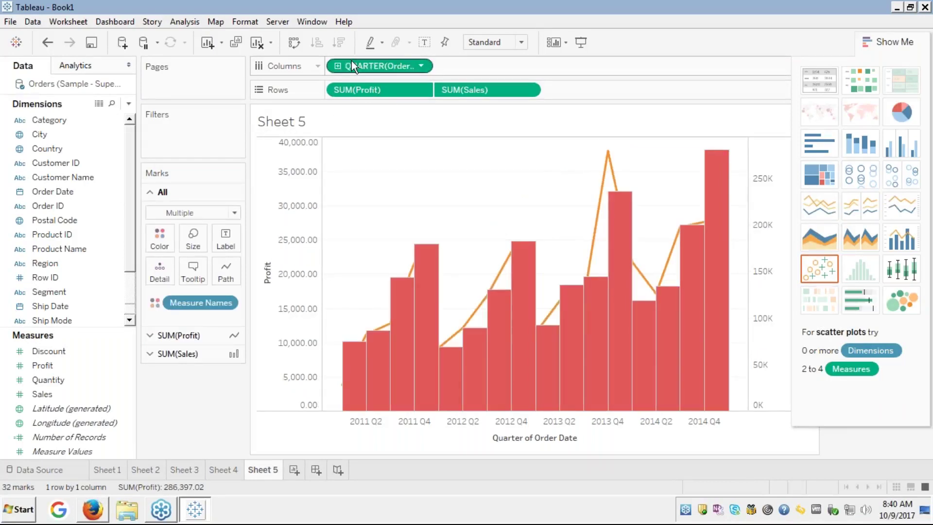
click(889, 40)
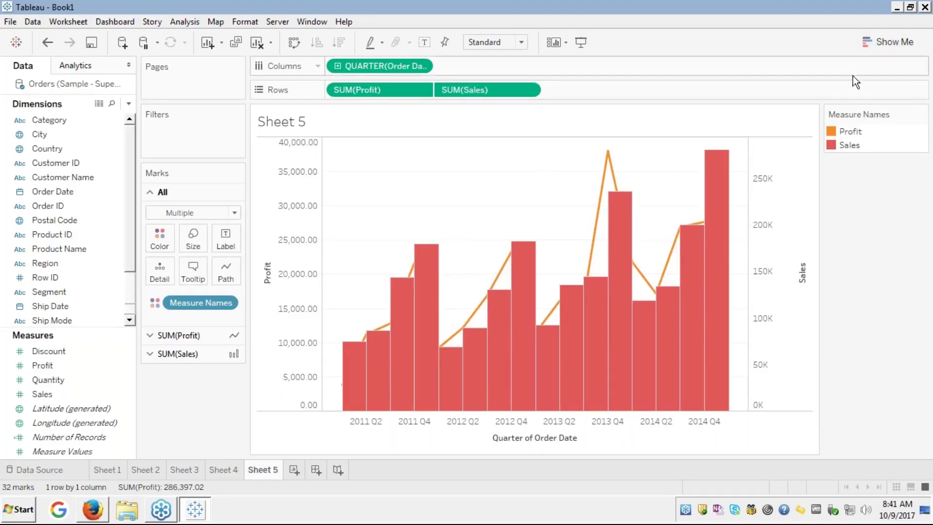
Try to synchronize the Sales axis with the Profit axis.
right_click(500, 92)
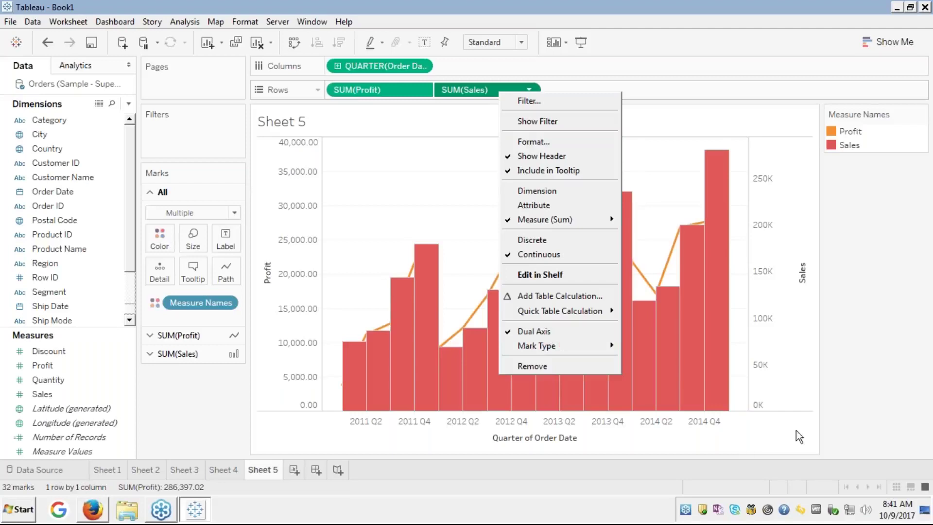
click(780, 352)
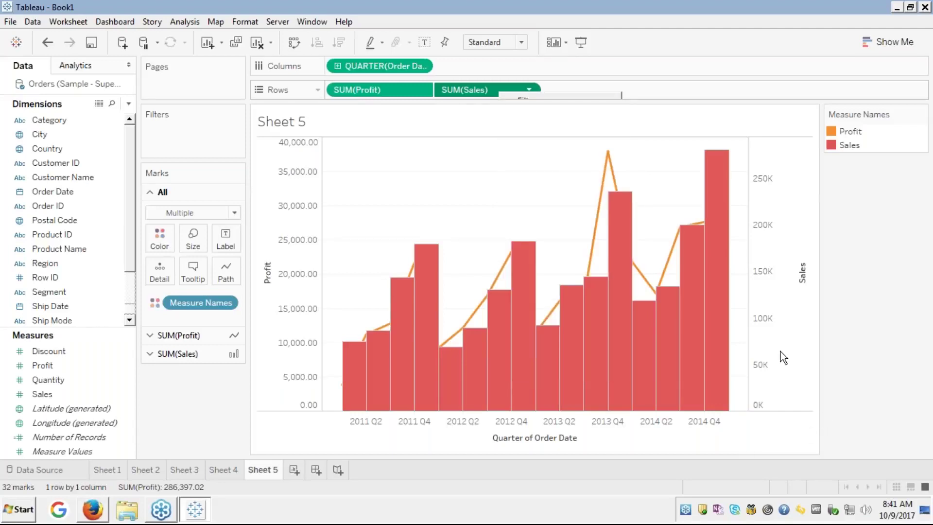
right_click(781, 352)
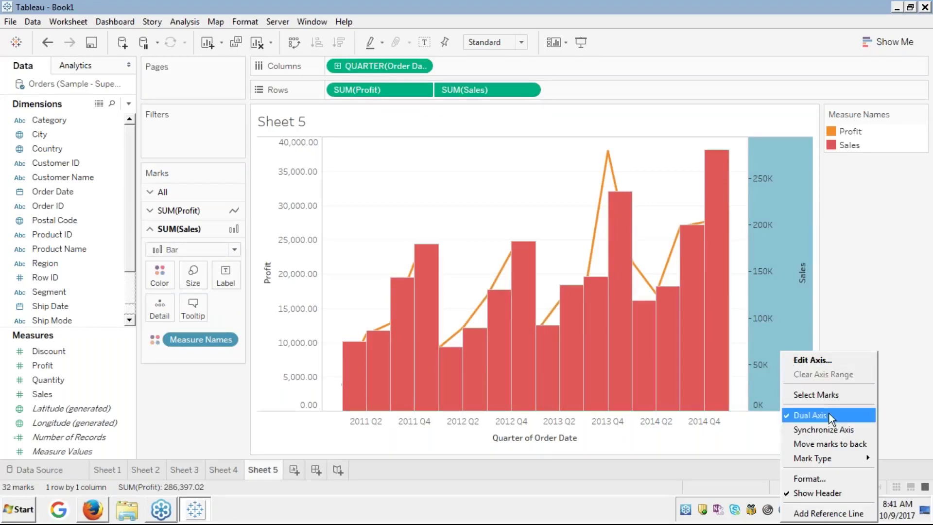
click(814, 431)
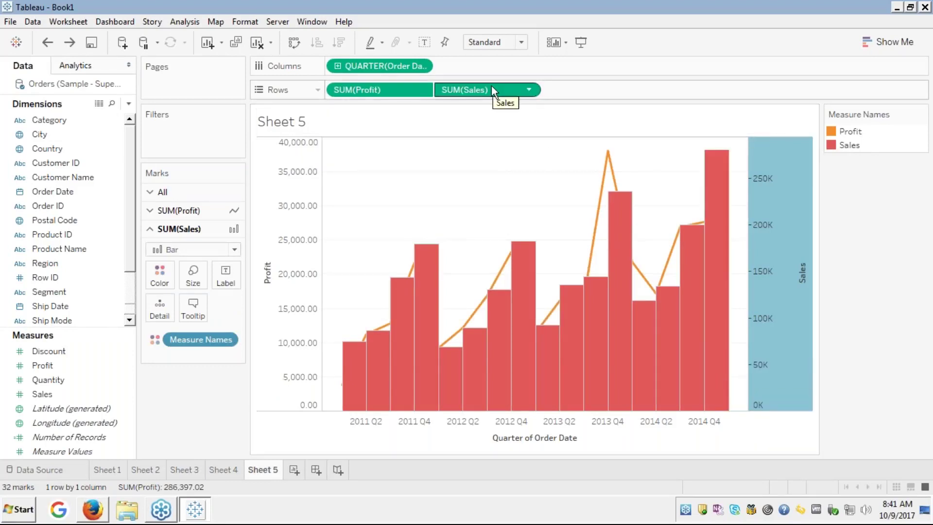
Move Sales ahead of Profit in the rows and synchronize the Profit axis with the Sales axis.
drag(491, 85, 332, 87)
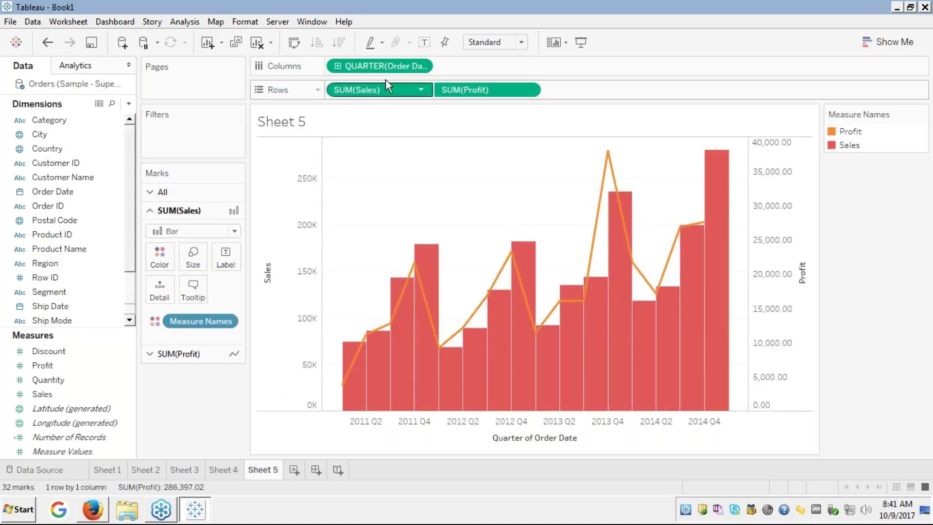
click(793, 292)
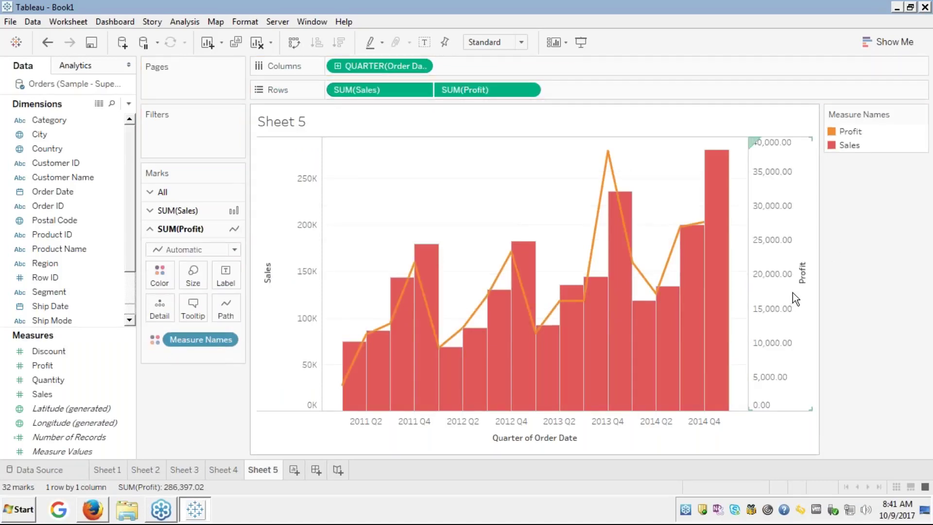
right_click(792, 292)
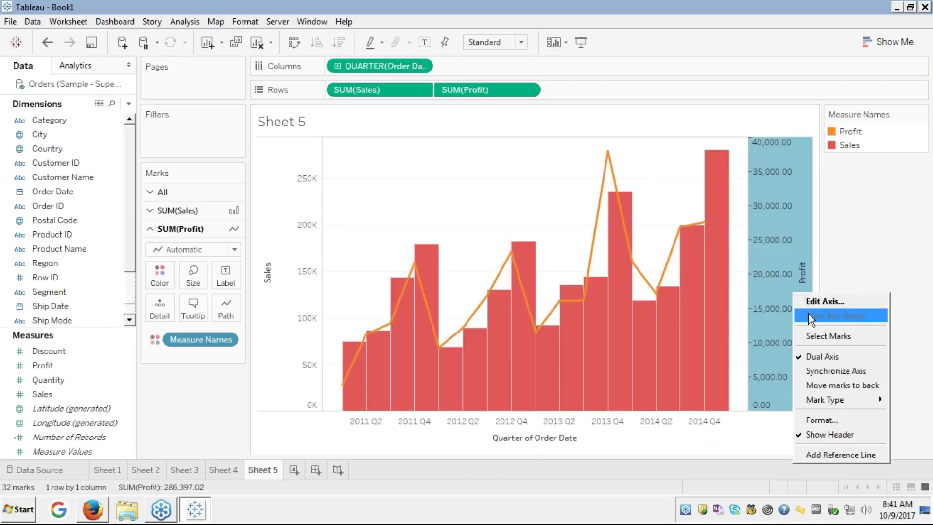
click(822, 369)
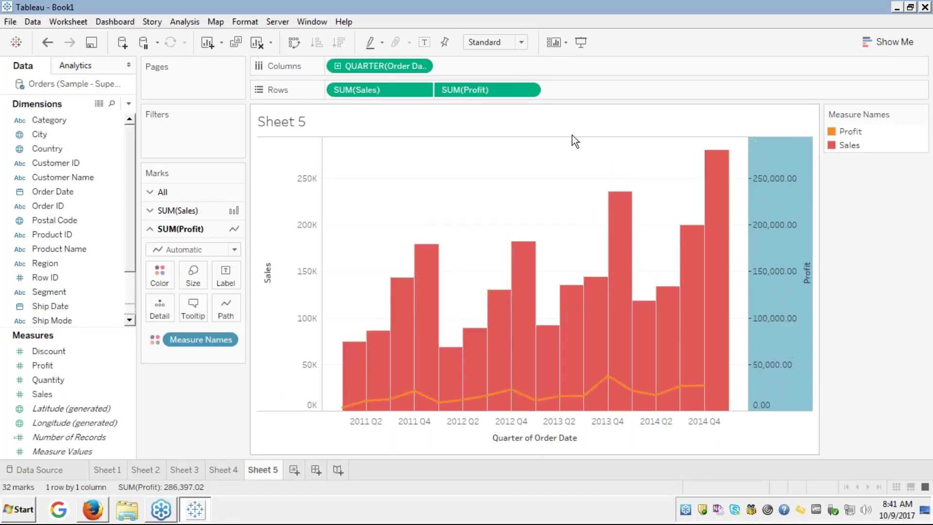
click(558, 156)
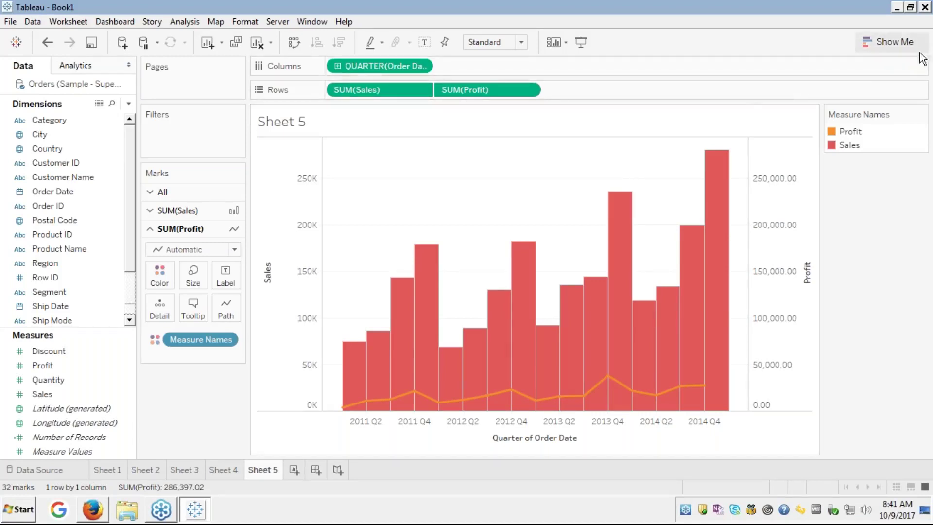
Switch to the Module 2 presentation in Firefox and review the Dual axis Graph and Area Graph with Dual Axis slides in full screen.
key(alt+Tab)
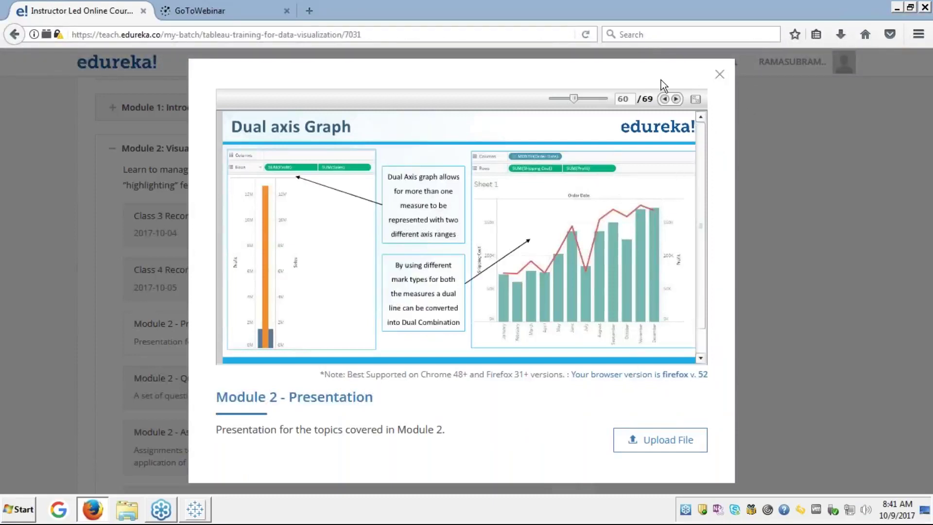
click(696, 100)
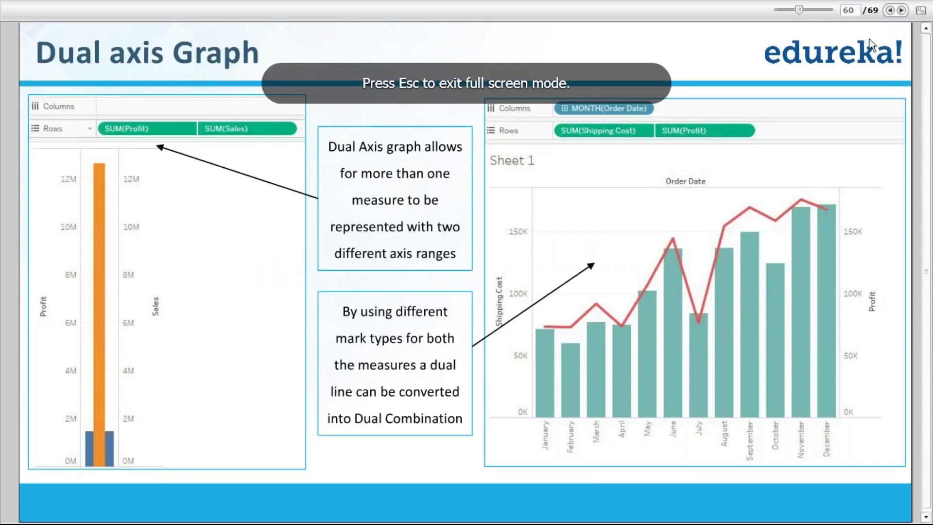
click(902, 10)
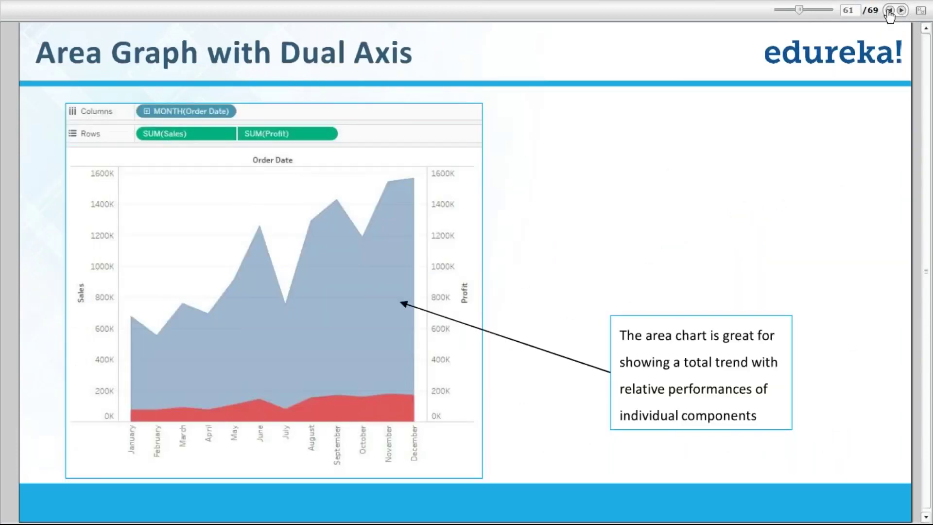
click(893, 11)
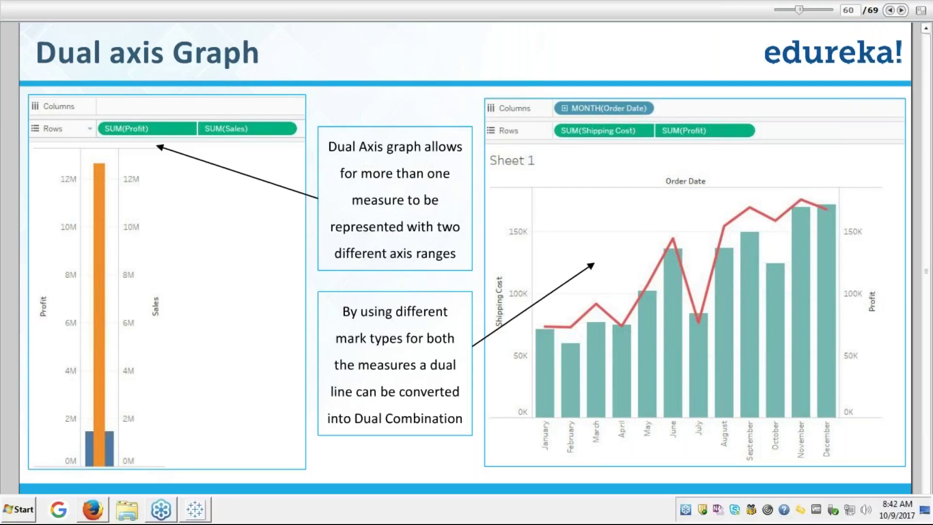
Return to the Tableau workbook and add another new worksheet.
key(alt+Tab)
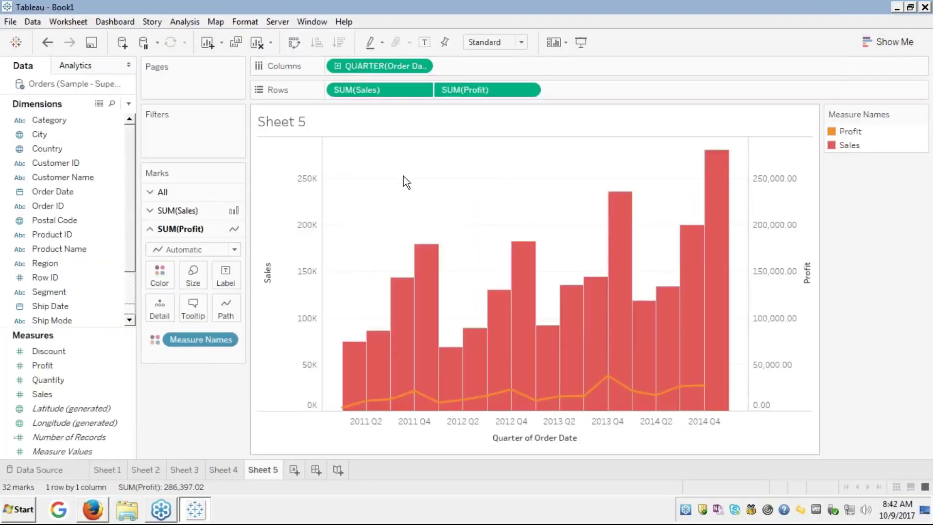
click(295, 470)
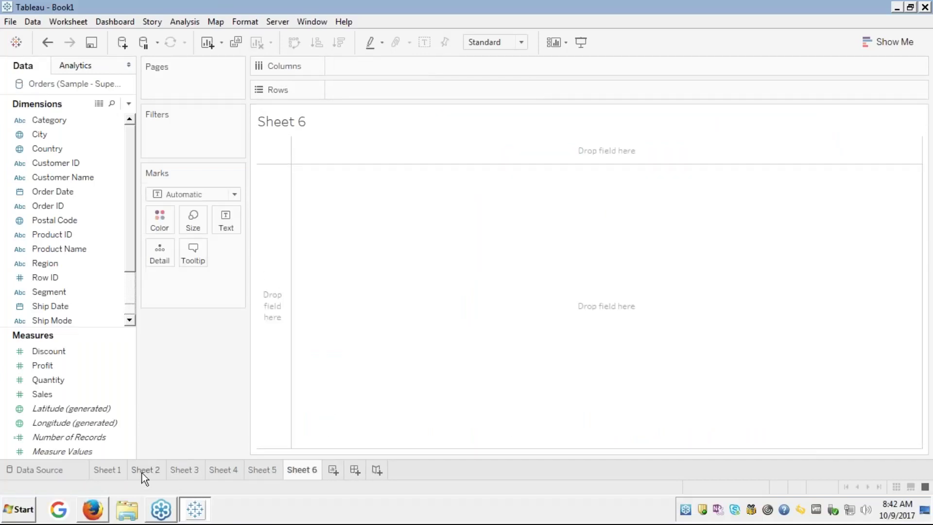
Switch to Firefox and examine the Area Graph with Dual Axis slide in full screen.
click(110, 500)
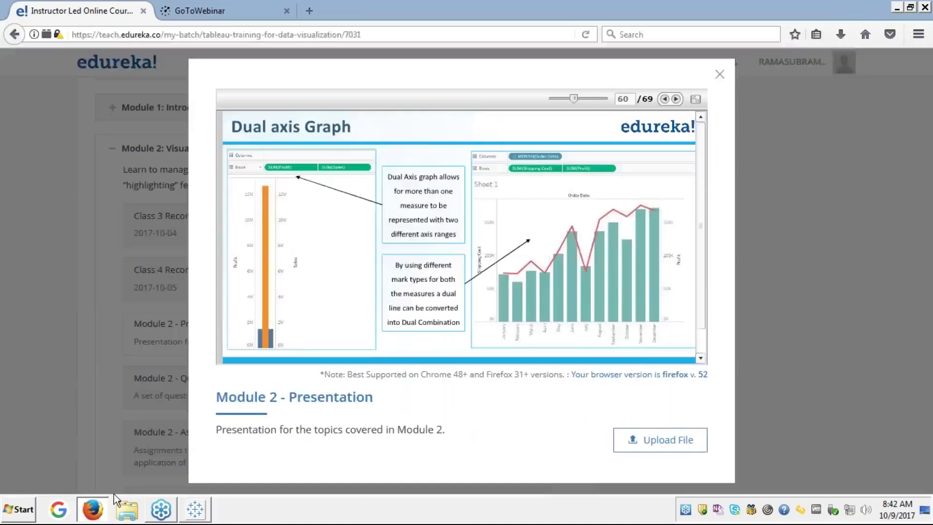
click(695, 100)
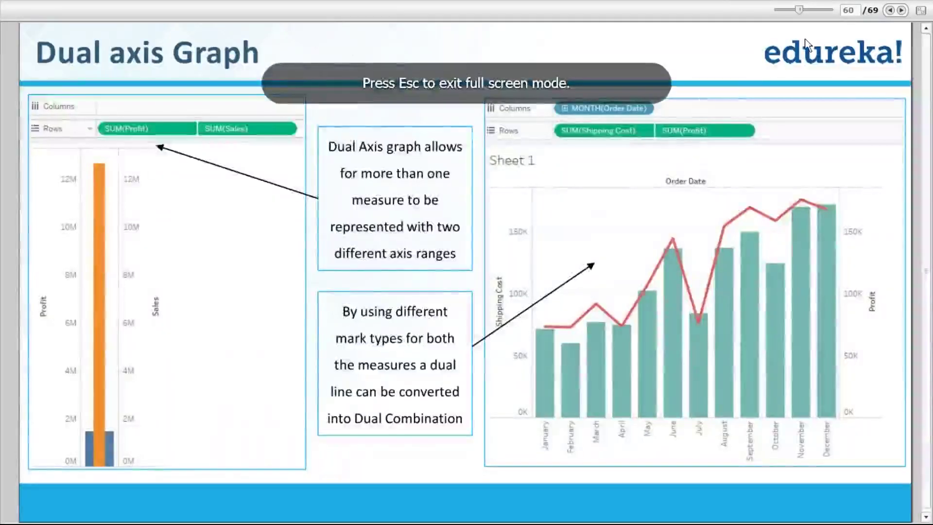
click(901, 11)
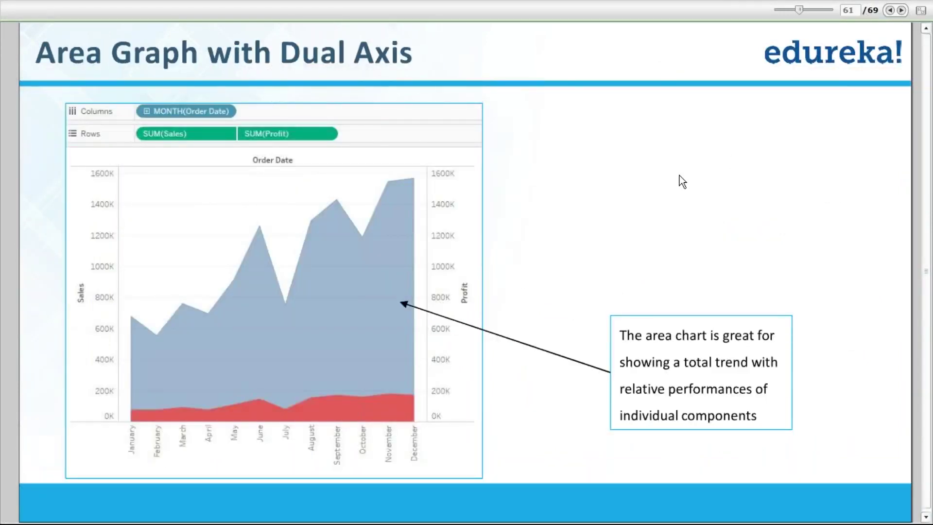
key(alt+Tab)
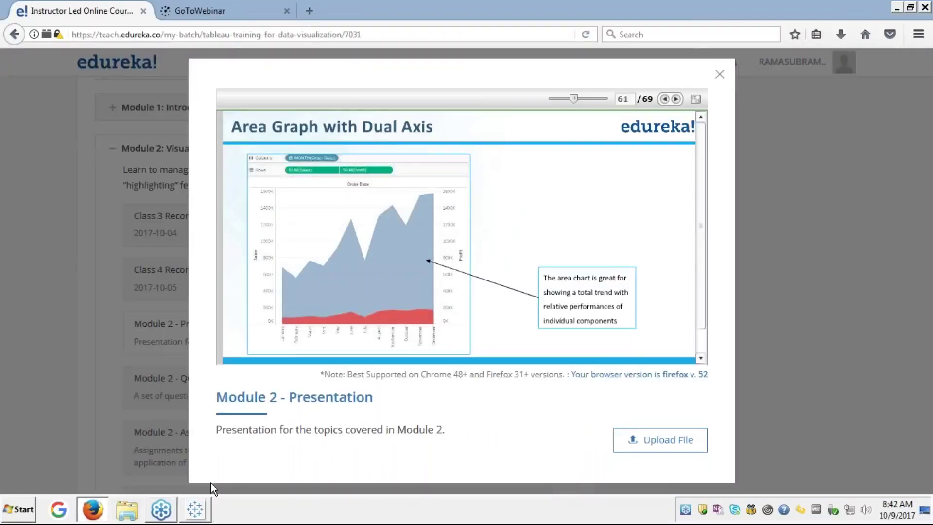
Switch to Tableau and create a continuous area chart from Profit, Sales and Order Date on the empty Sheet 6.
click(194, 516)
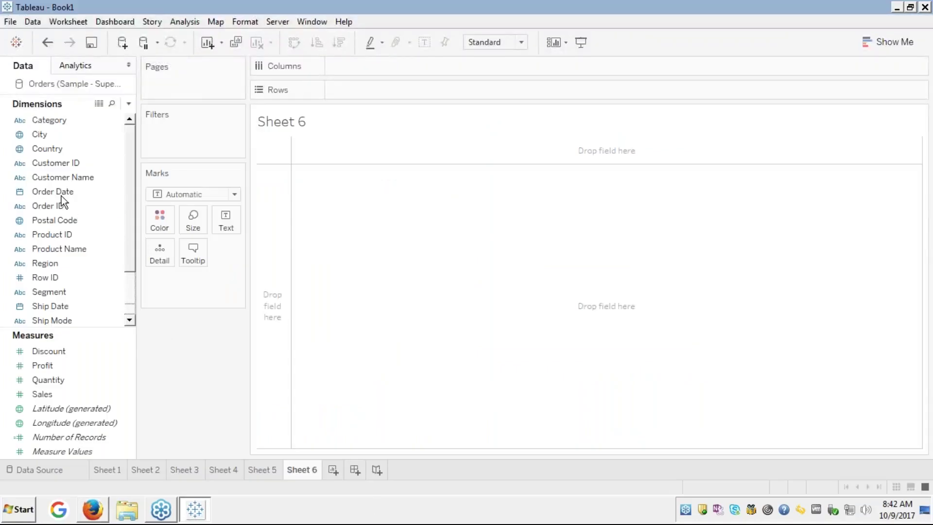
click(42, 276)
click(51, 365)
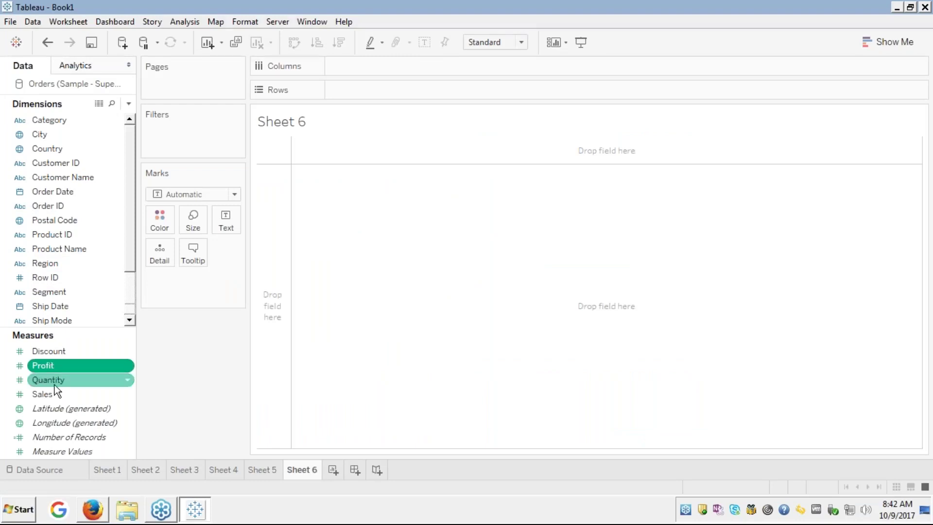
ctrl+click(43, 393)
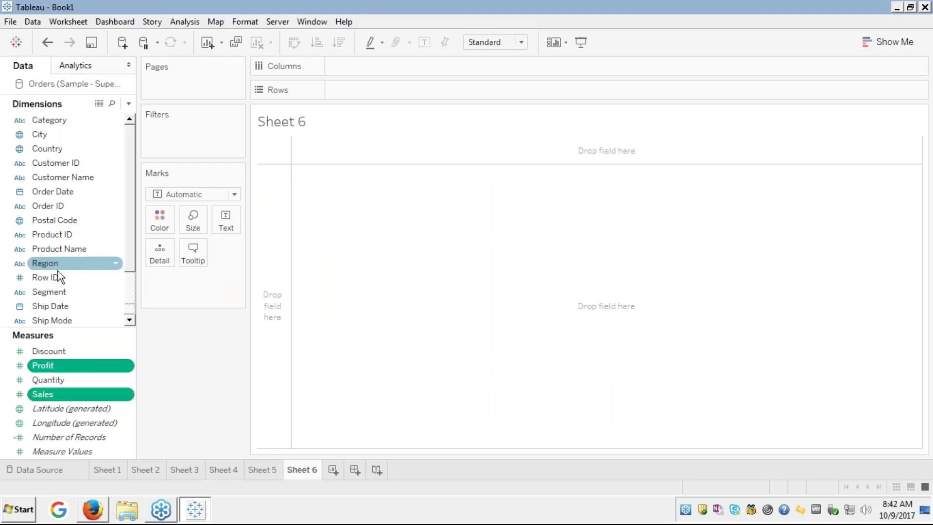
ctrl+click(49, 194)
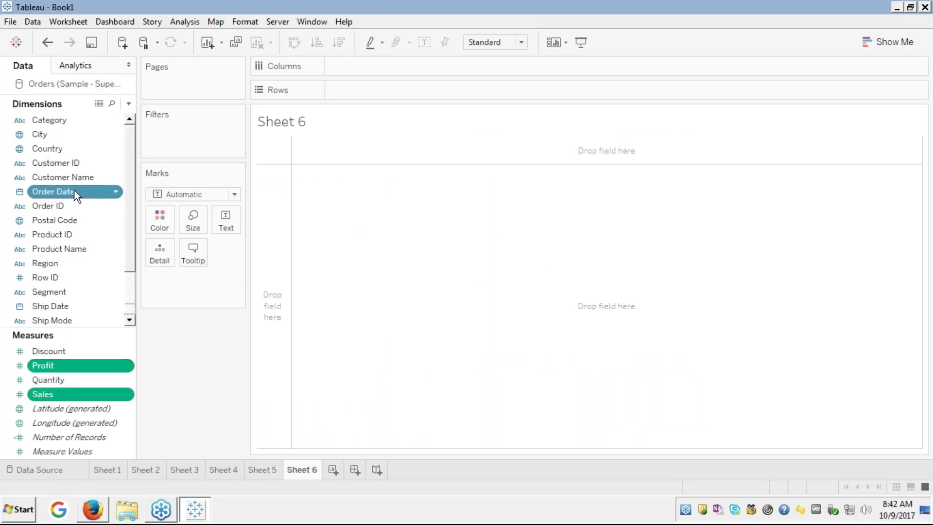
click(879, 43)
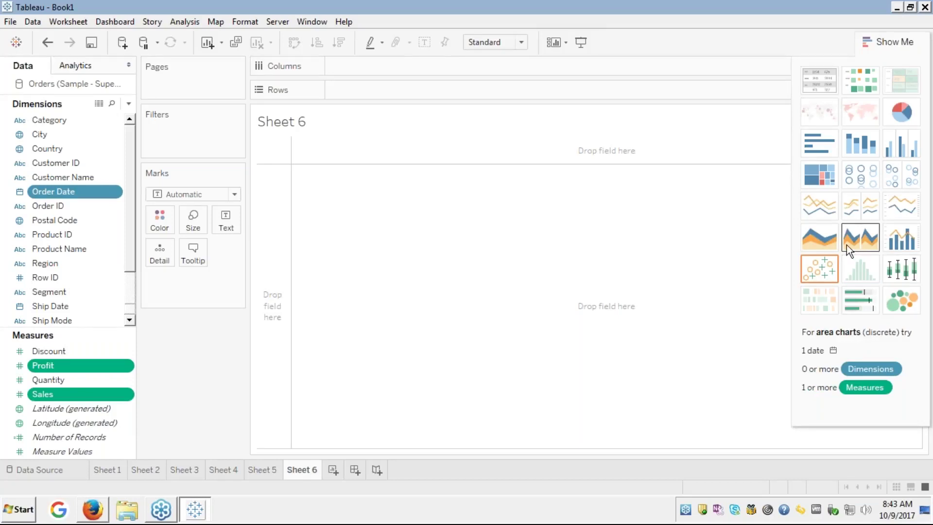
click(823, 239)
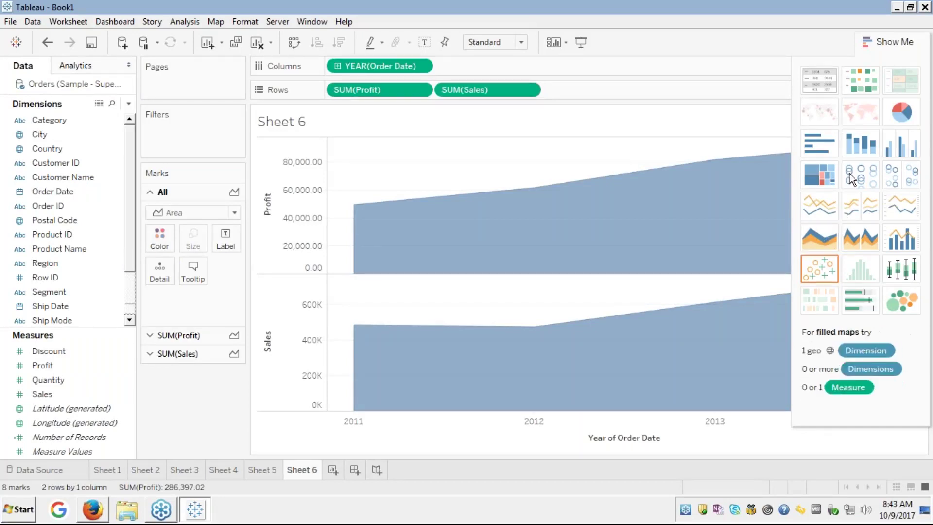
click(888, 42)
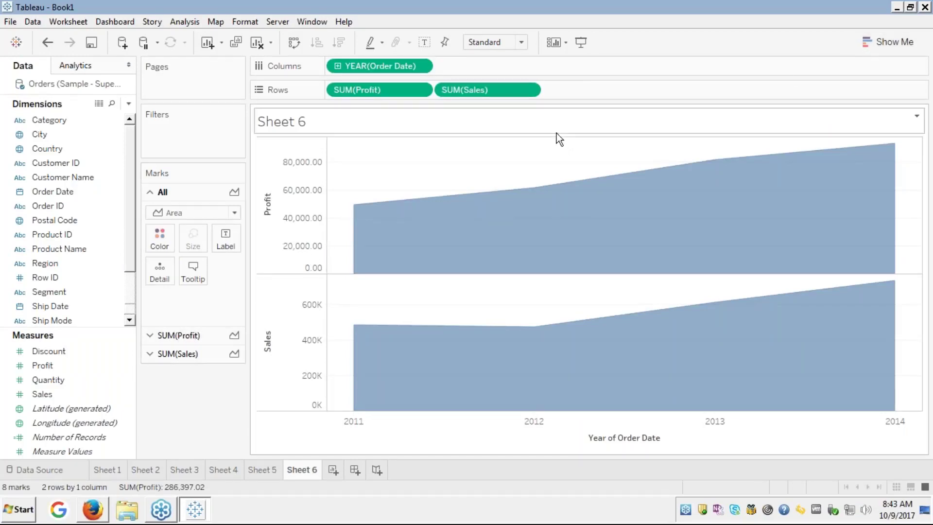
Place Sales ahead of Profit in the rows and combine both area charts by making Profit a dual axis.
click(477, 92)
drag(477, 91, 338, 89)
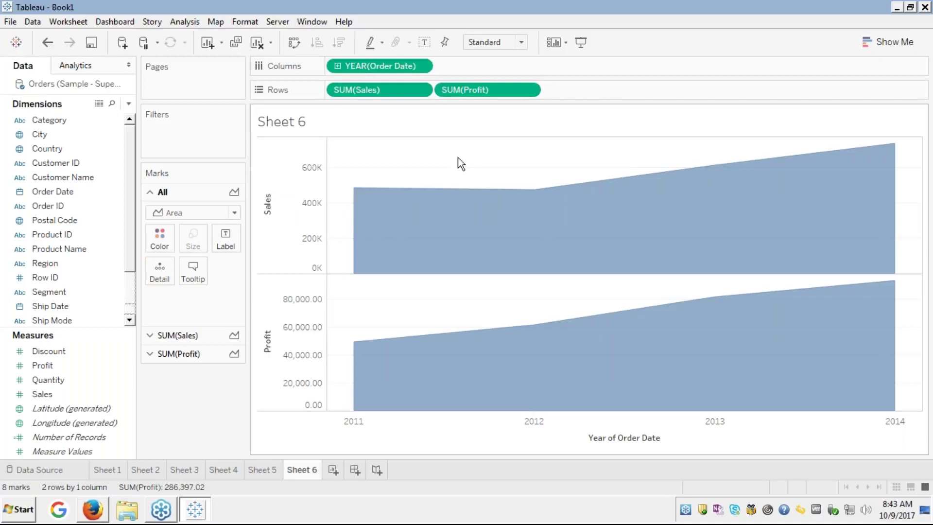
click(149, 355)
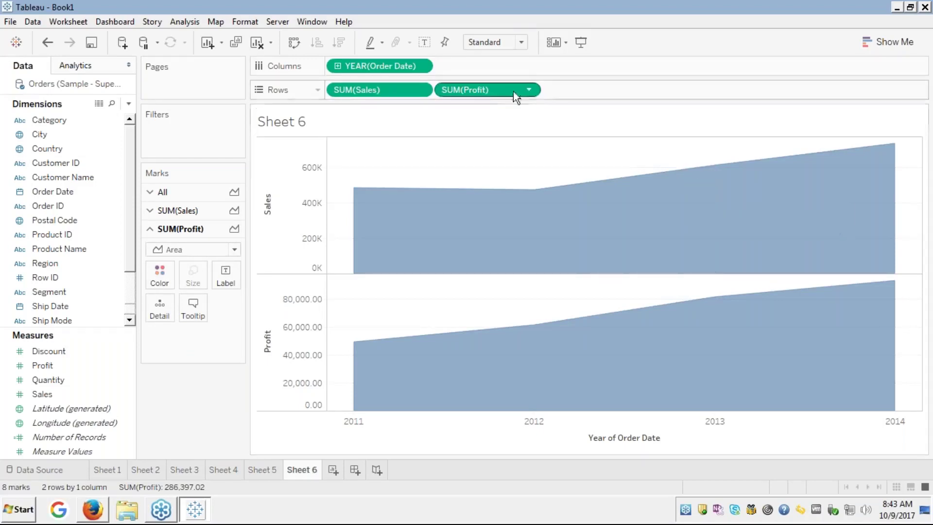
right_click(494, 88)
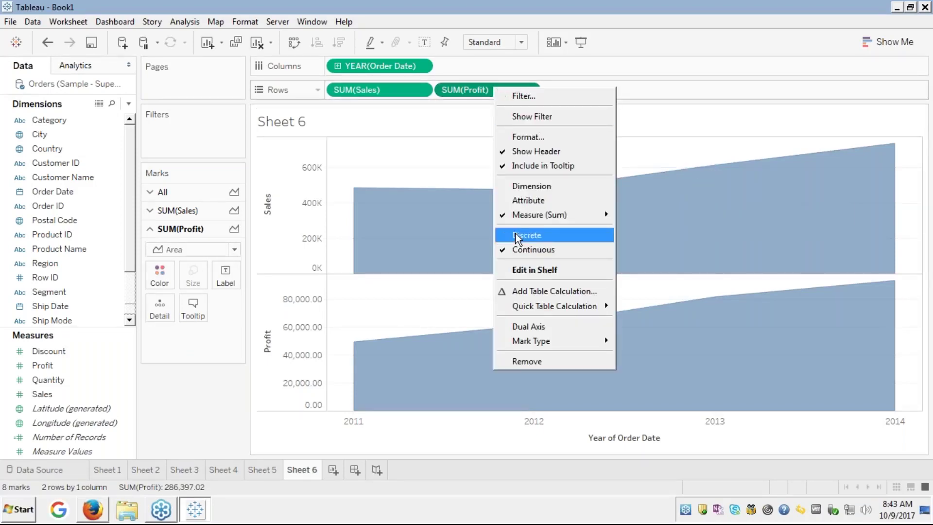
click(525, 325)
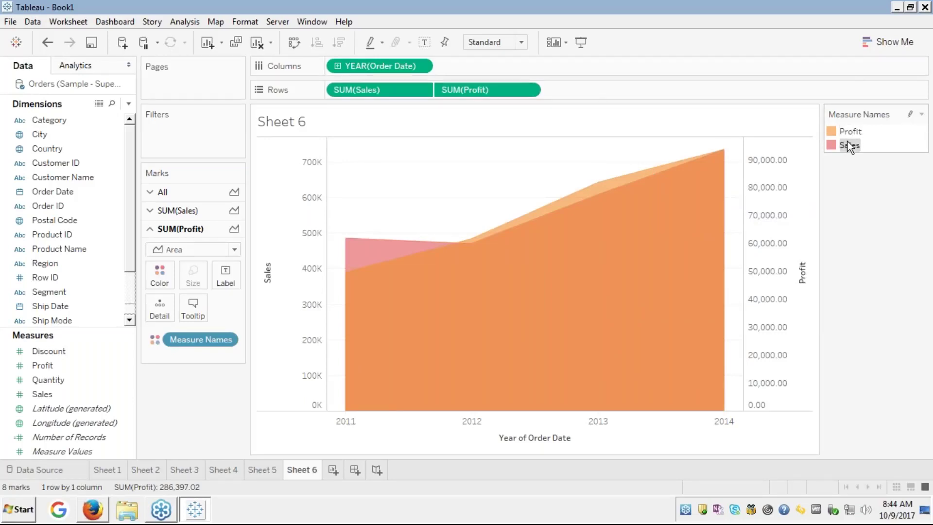
Turn on highlighting for the Measure Names legend and synchronize the Profit axis of the area chart with the Sales axis.
click(911, 116)
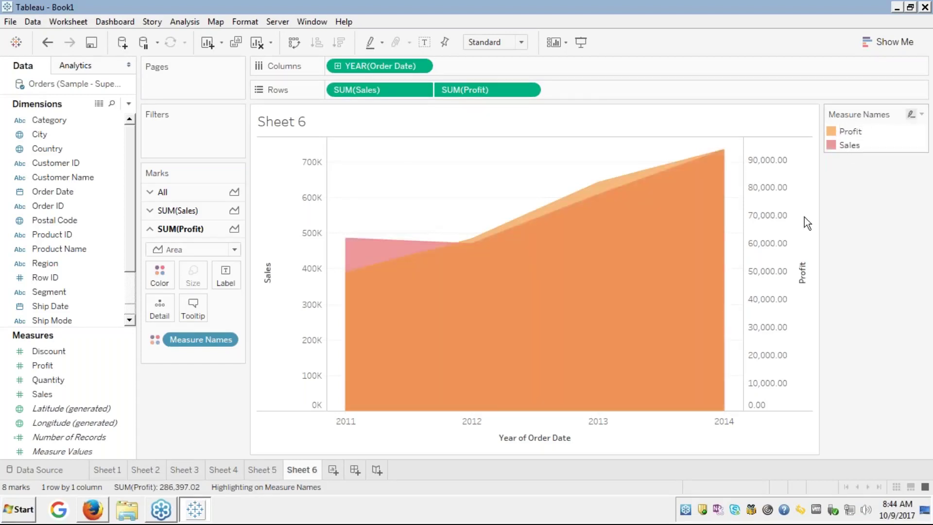
click(793, 226)
right_click(793, 226)
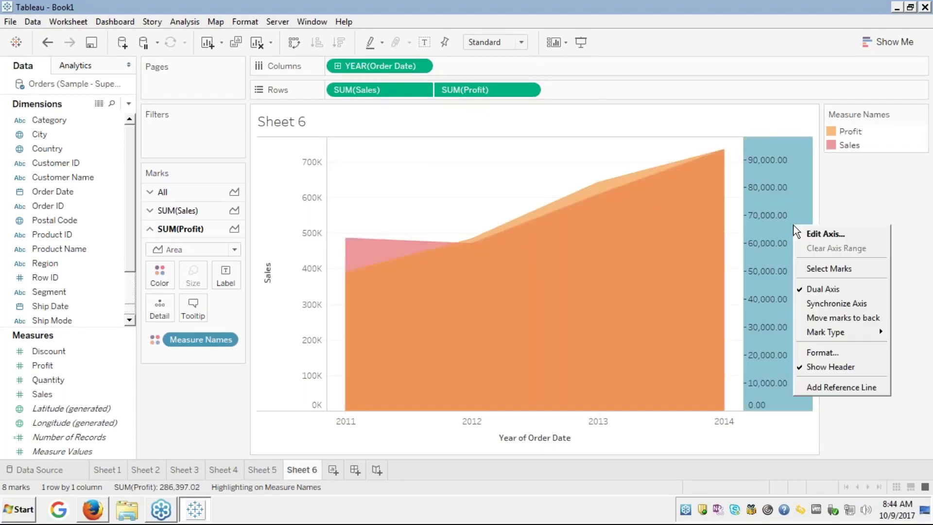
click(837, 303)
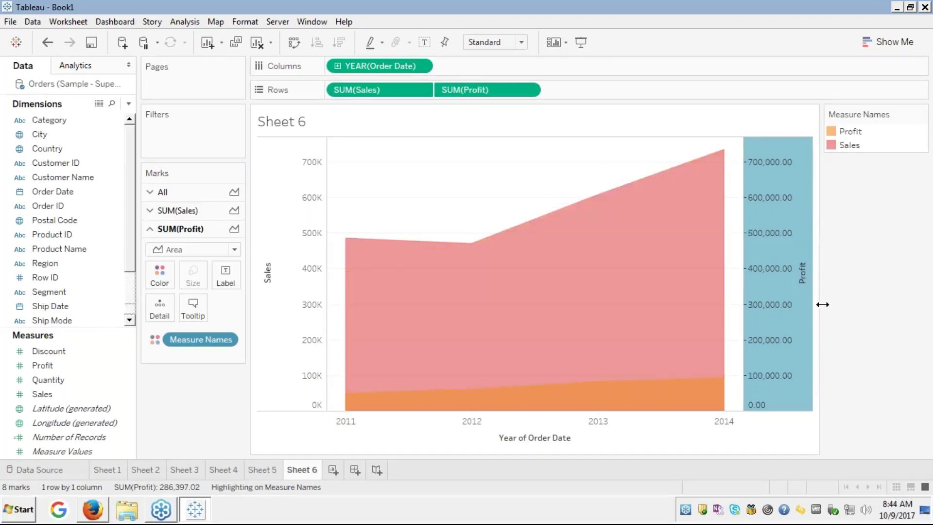
click(875, 238)
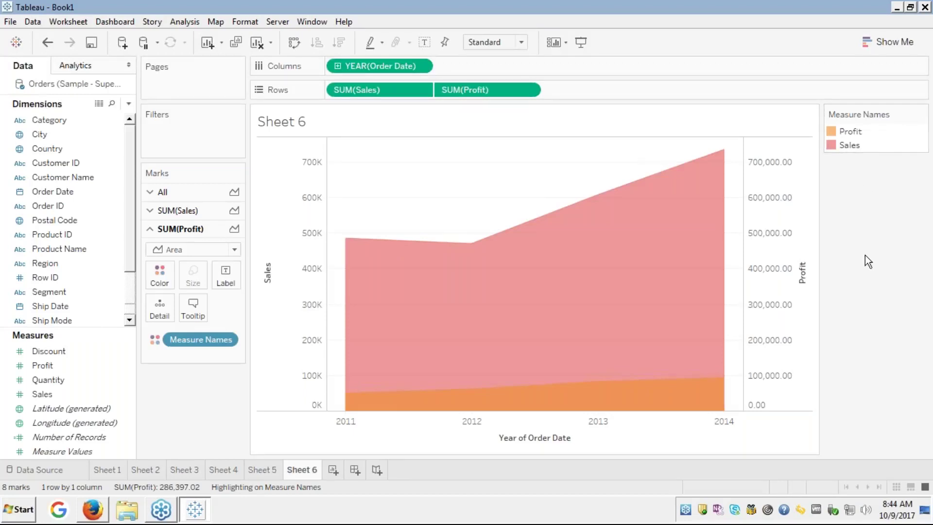
Highlight the Sales area and clear the highlight again, and show mark labels on the dual-axis area chart.
mouse_move(633, 252)
click(605, 280)
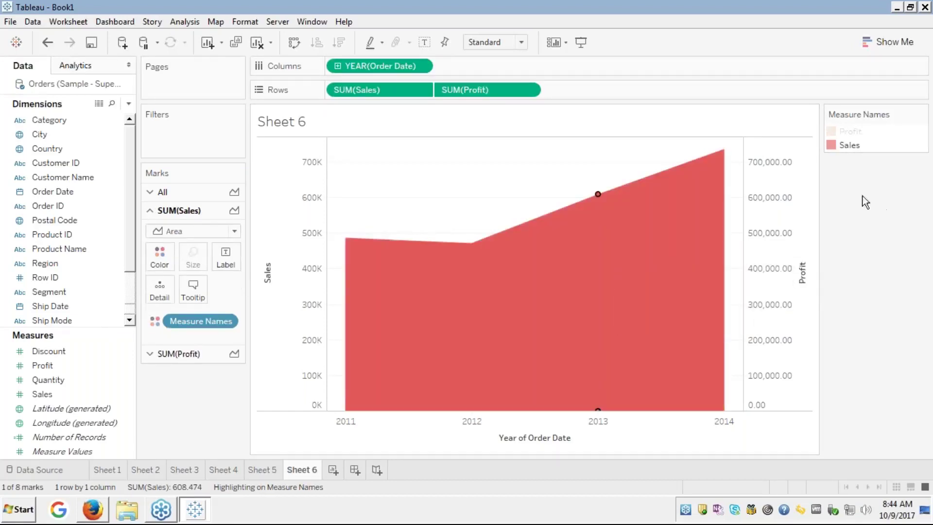
click(848, 145)
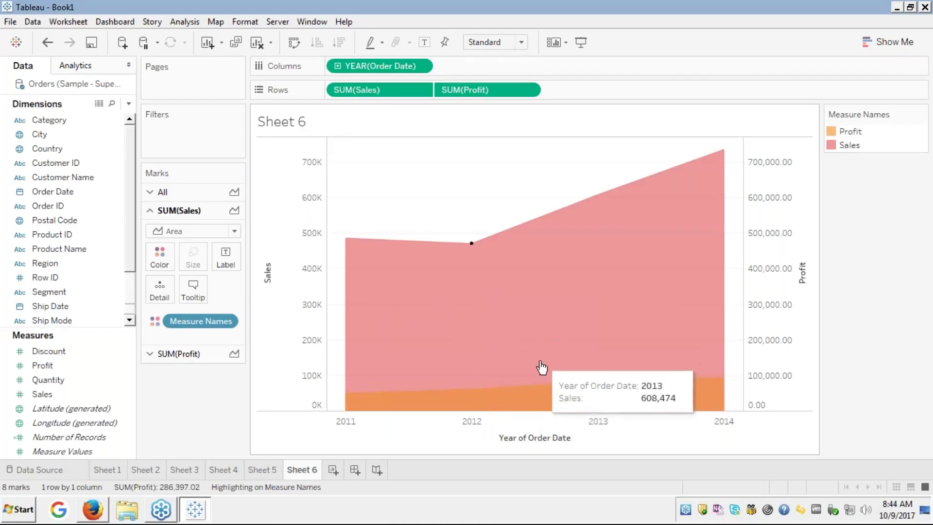
click(425, 42)
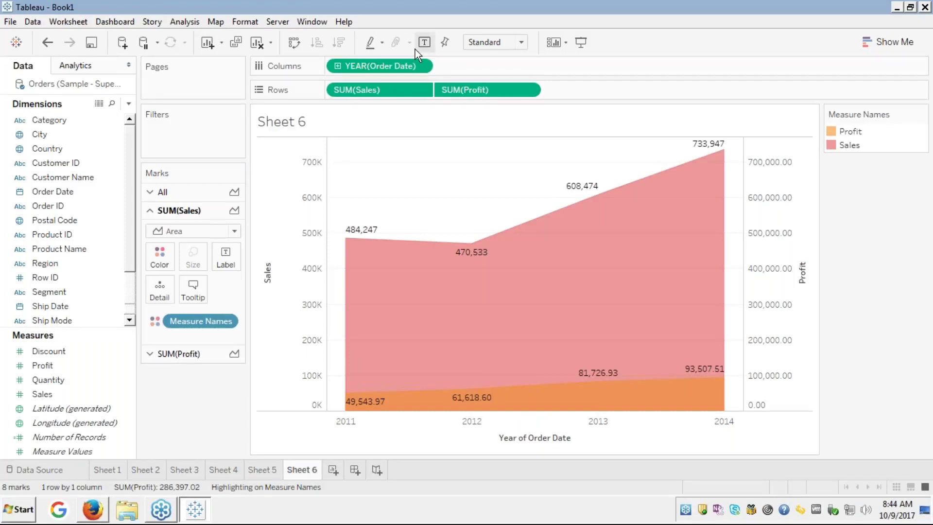
click(150, 354)
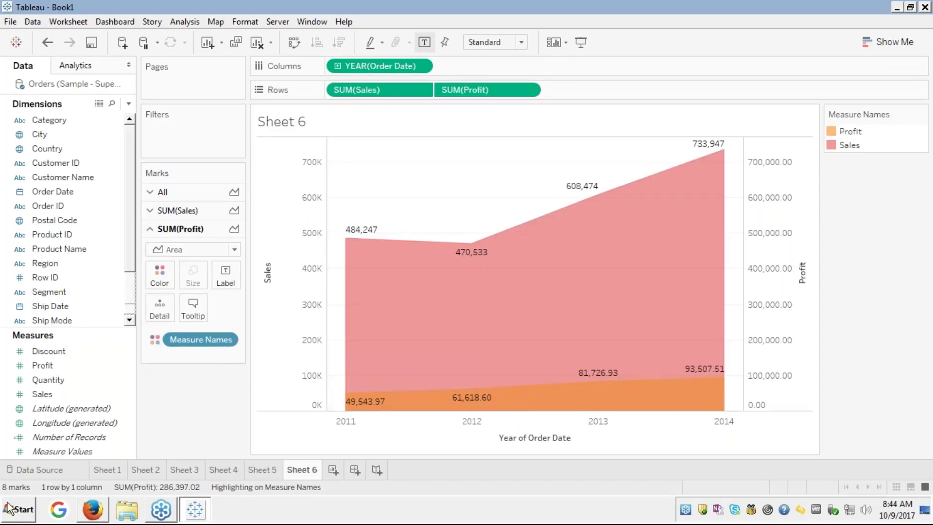
Switch to the Module 2 presentation in Firefox and show the Area Graph with Dual Axis slide in full screen.
click(106, 510)
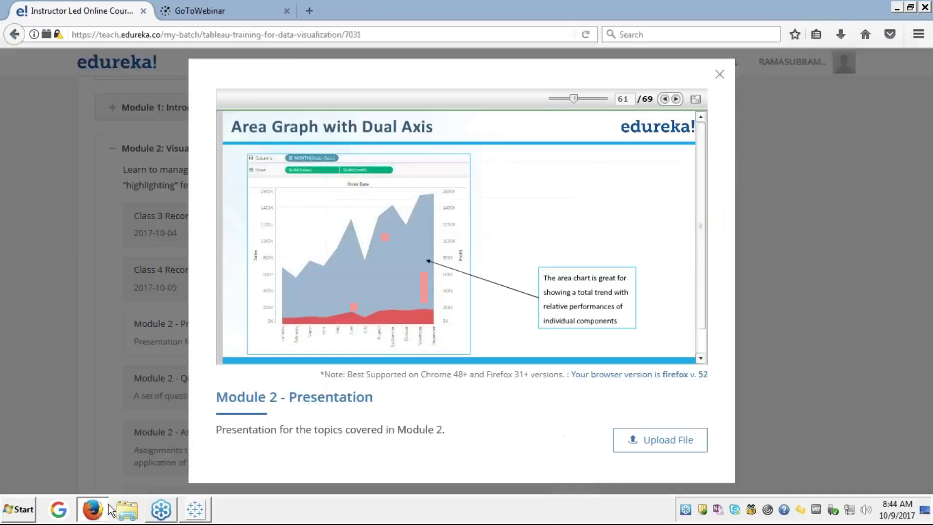
right_click(109, 507)
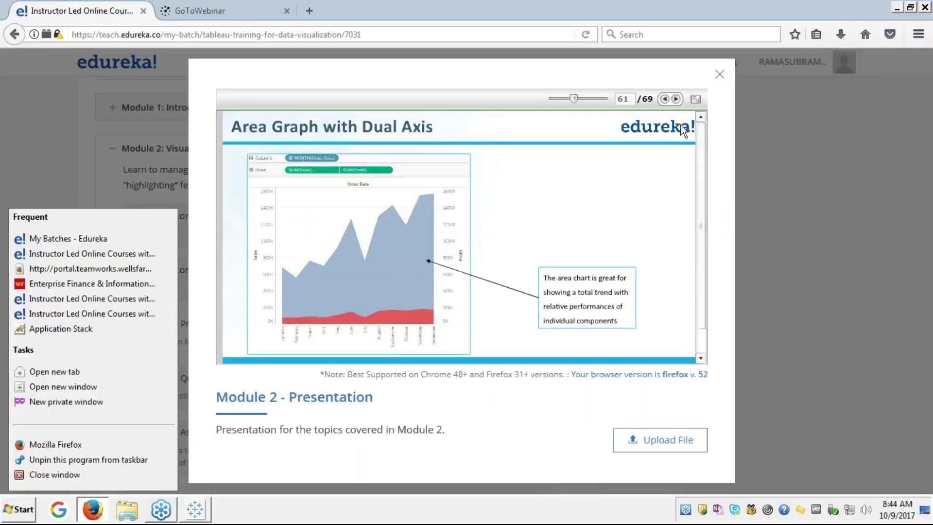
click(694, 99)
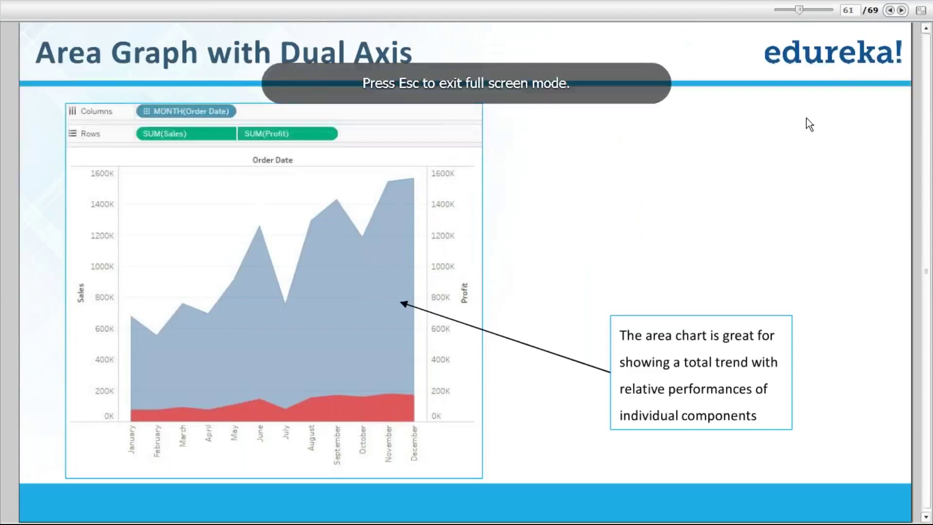